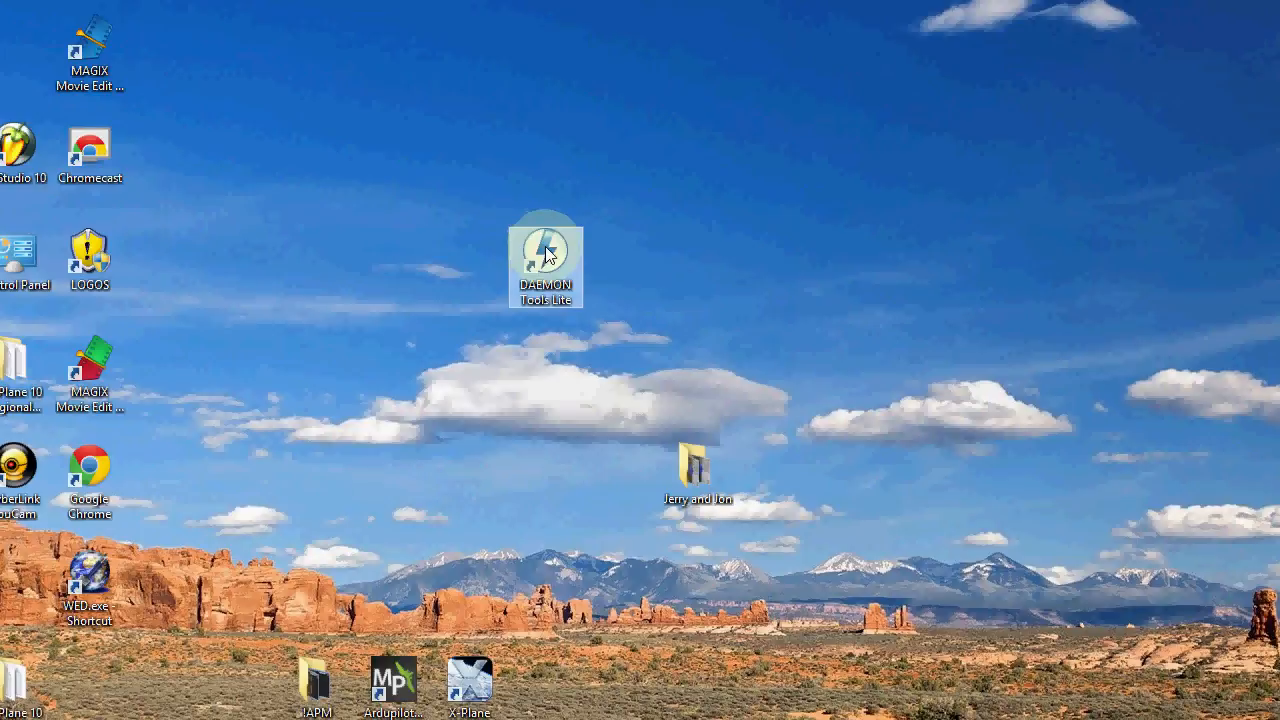
Switch to DAEMON Tools Lite and look over the disc imaging options for the (E:) hp DVD-RAM UJ8D1 drive, leaving without starting.
double_click(545, 255)
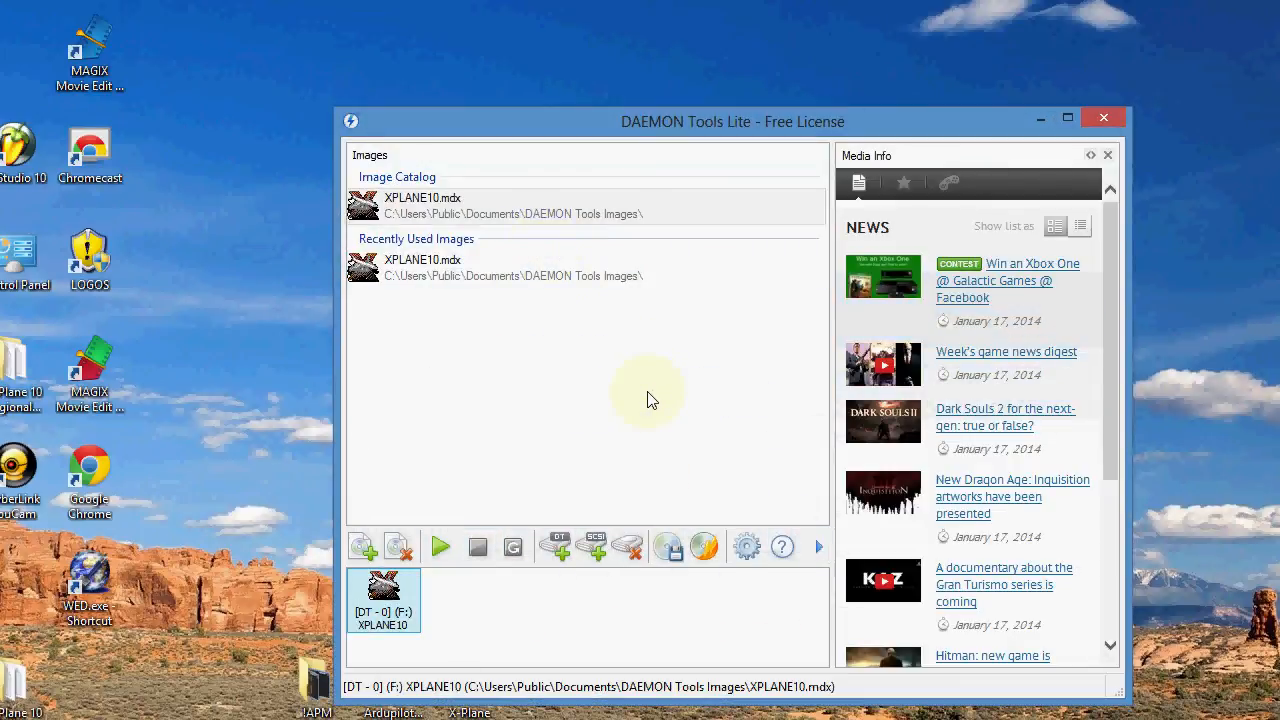
left_click(669, 548)
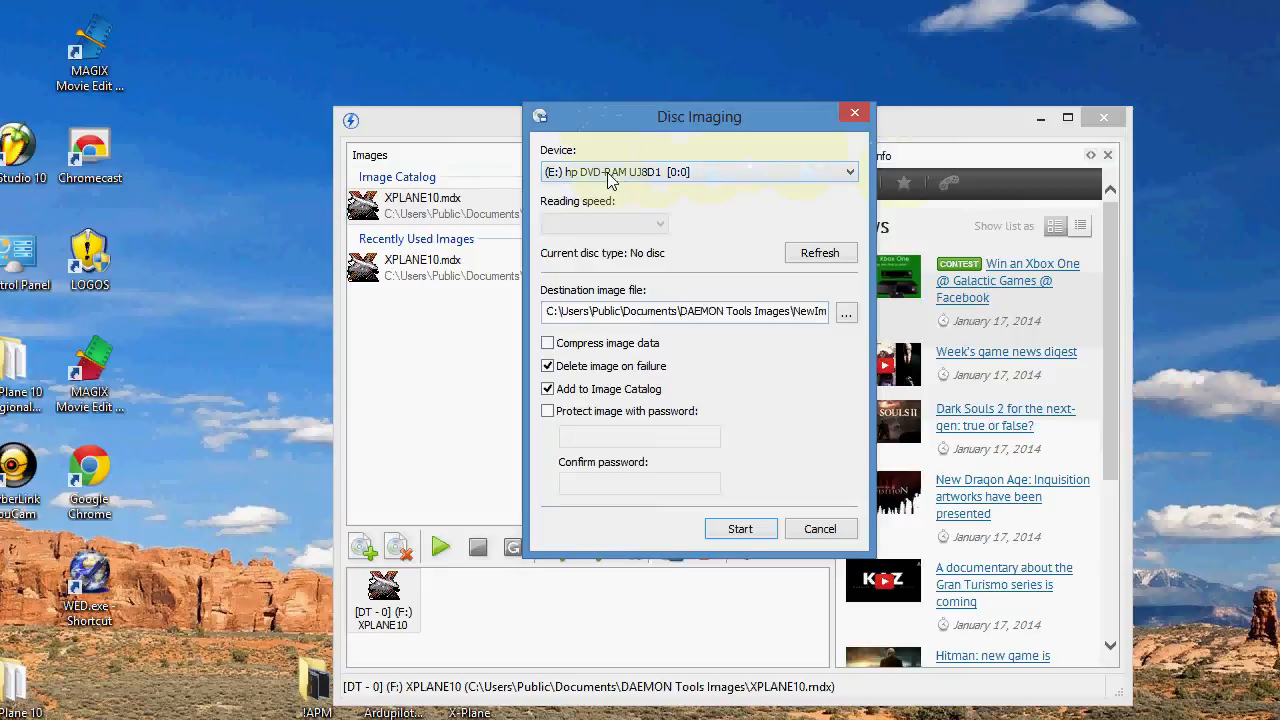
left_click(852, 176)
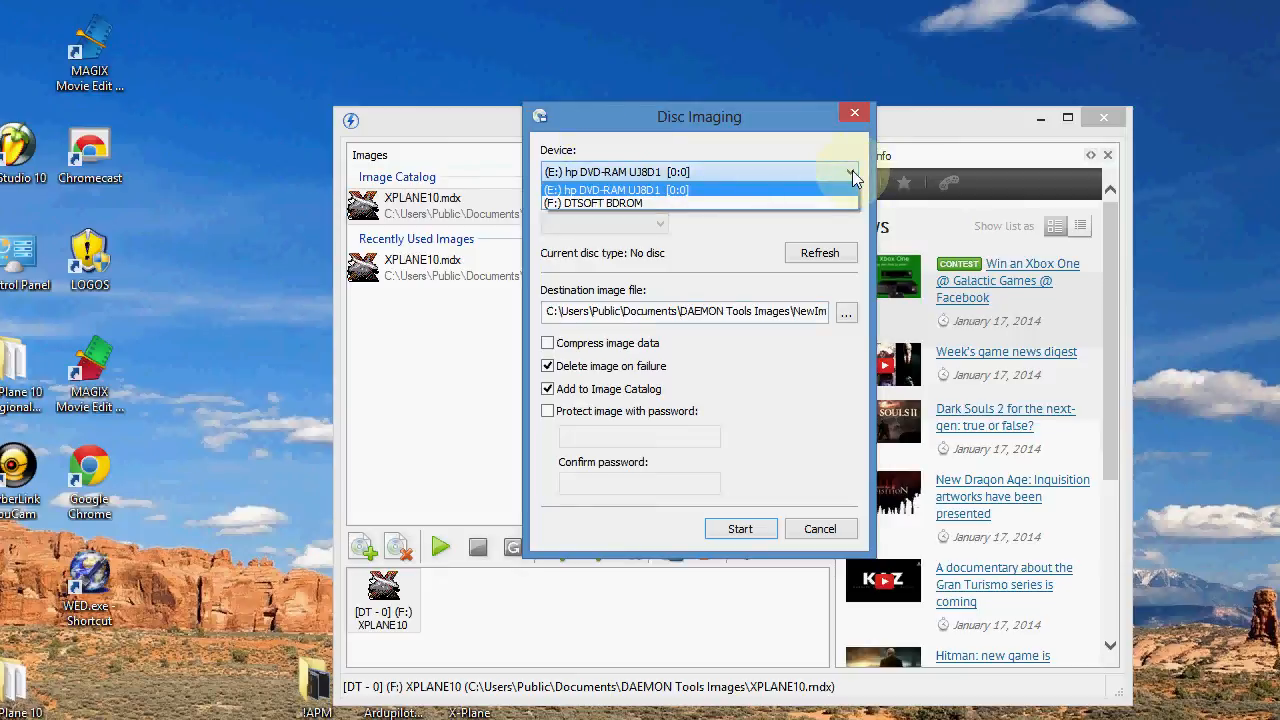
left_click(690, 189)
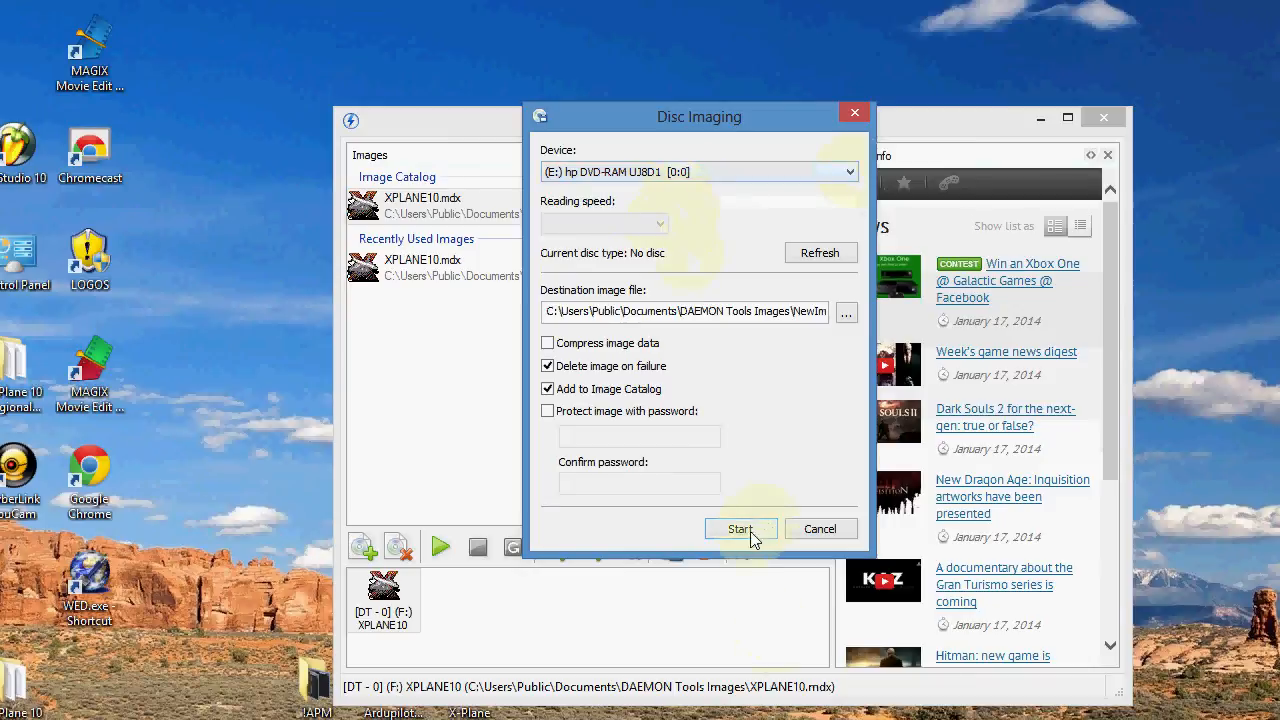
left_click(820, 528)
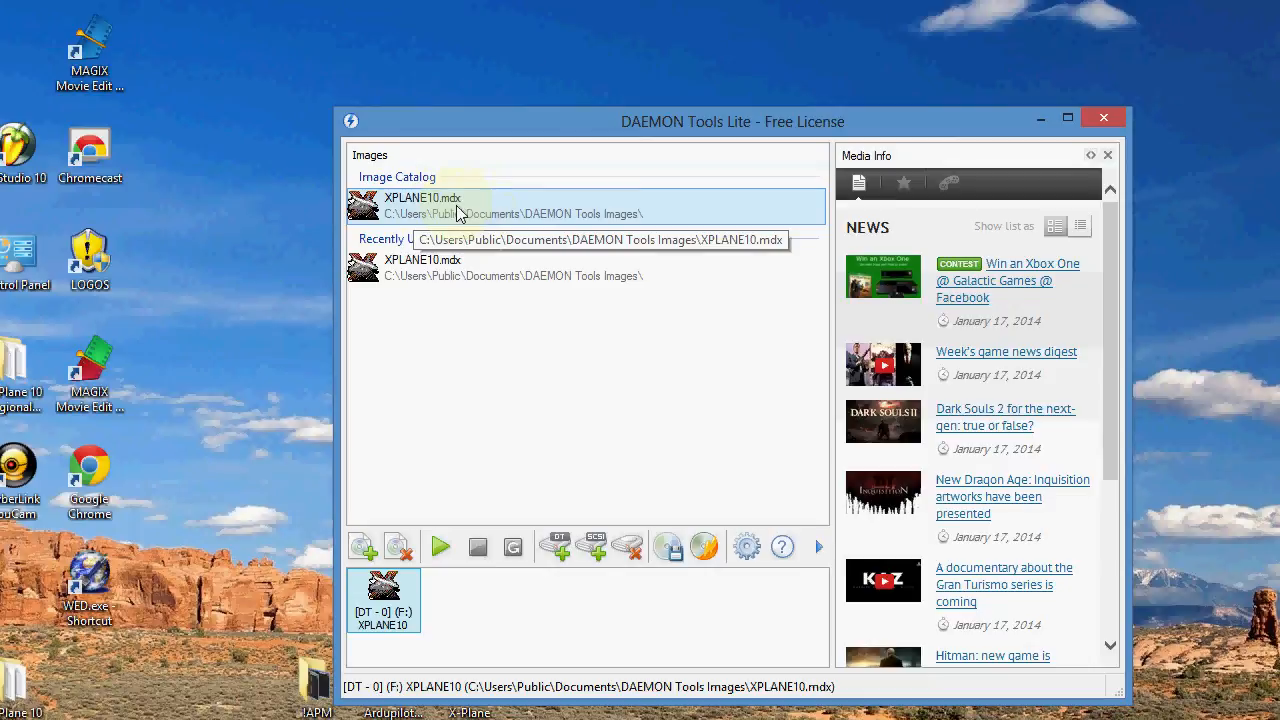
Mount the XPLANE10.mdx image on the virtual drive [DT - 0] (F:) and close the disc image manager.
left_click(383, 595)
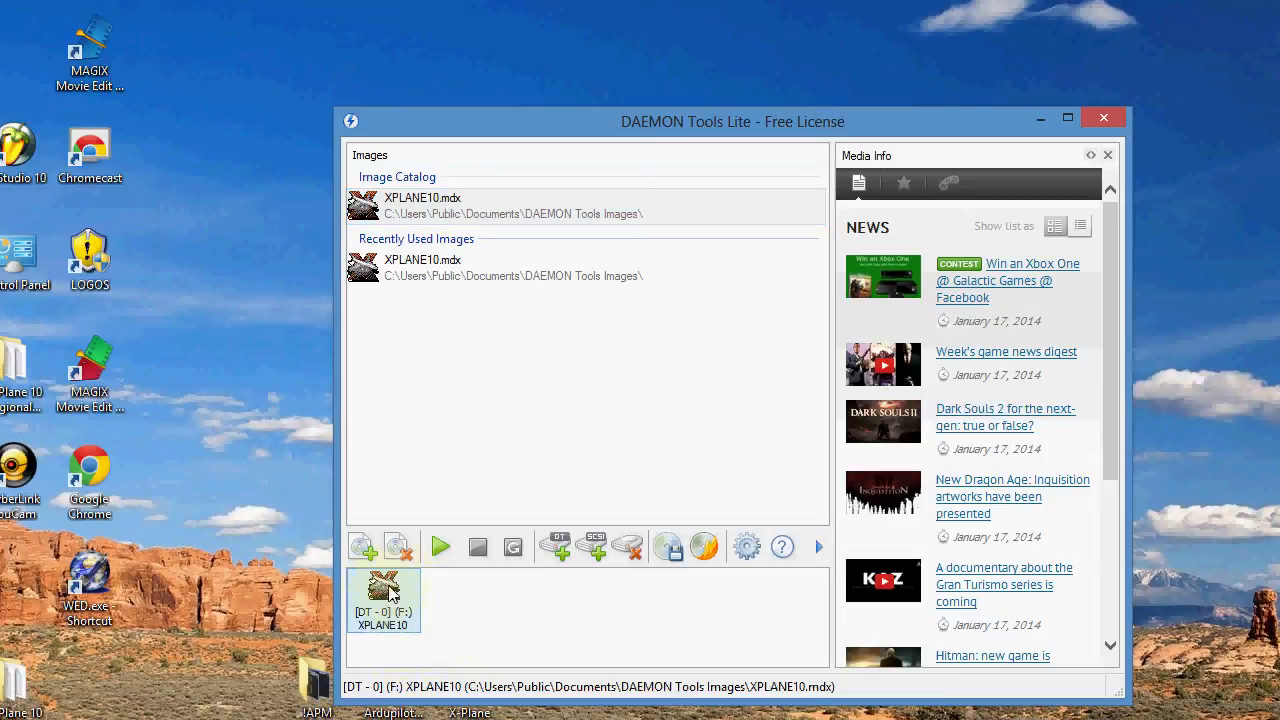
left_click(441, 549)
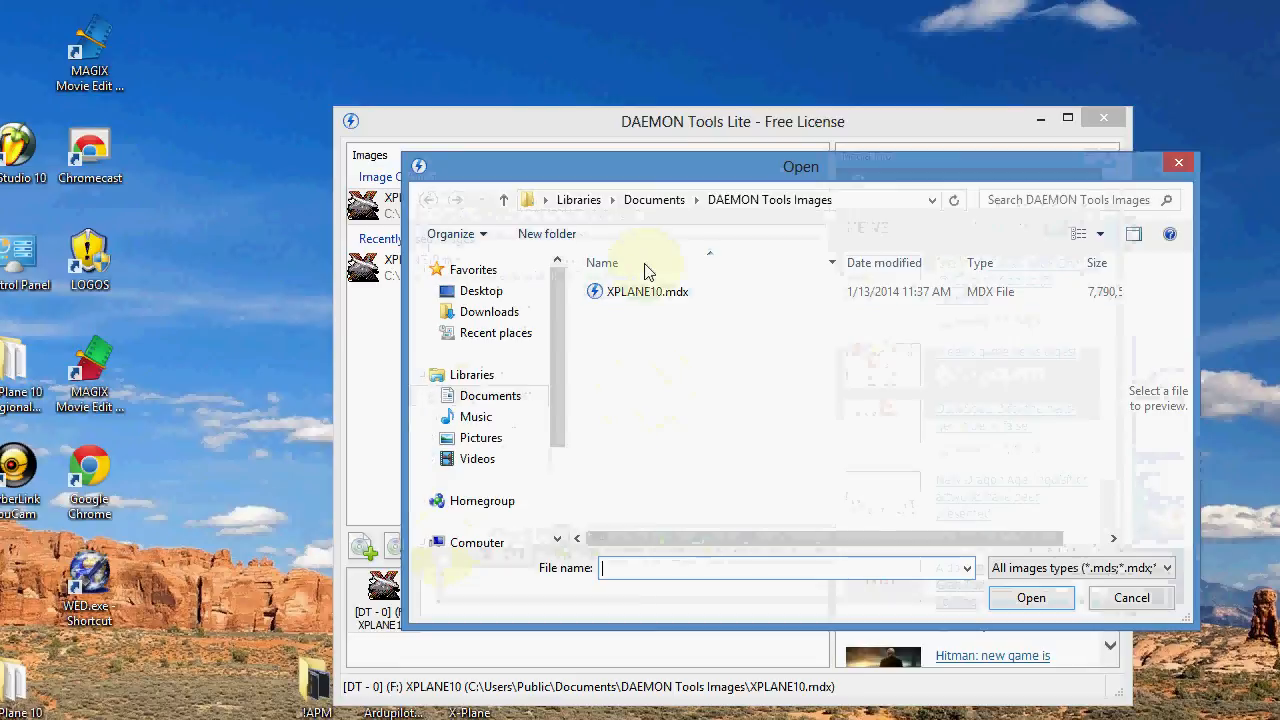
left_click(640, 291)
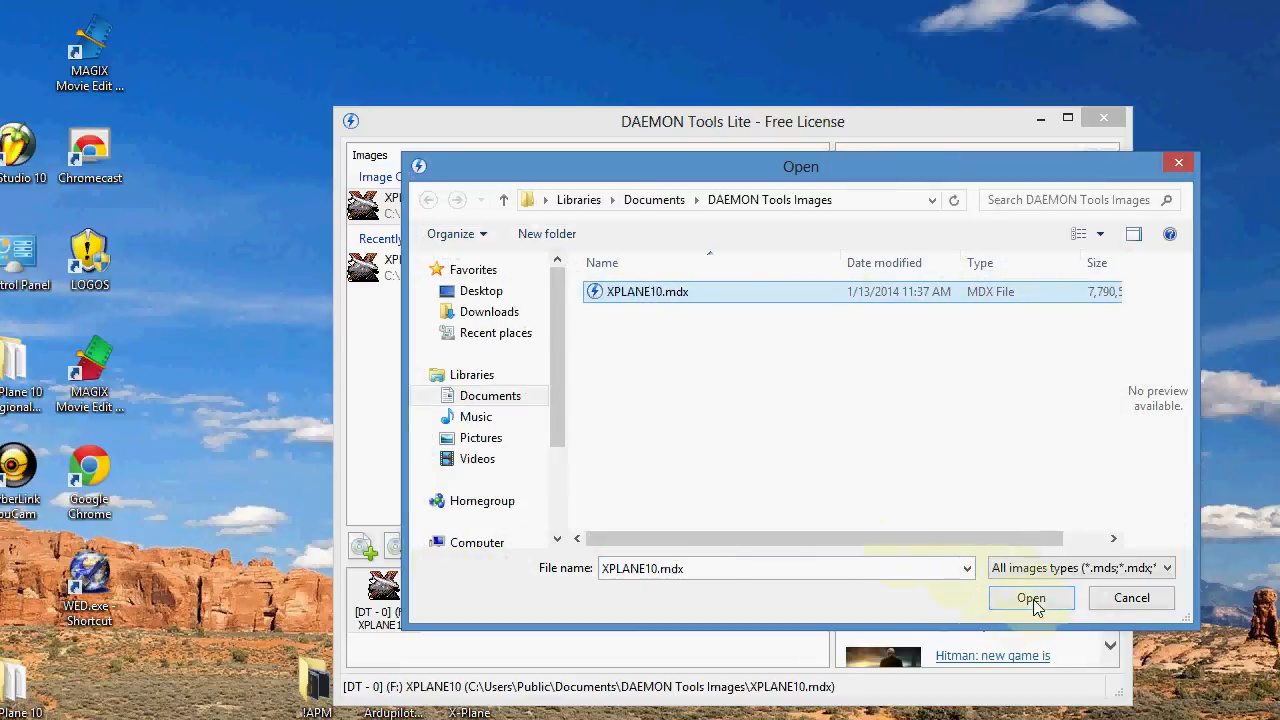
left_click(1031, 598)
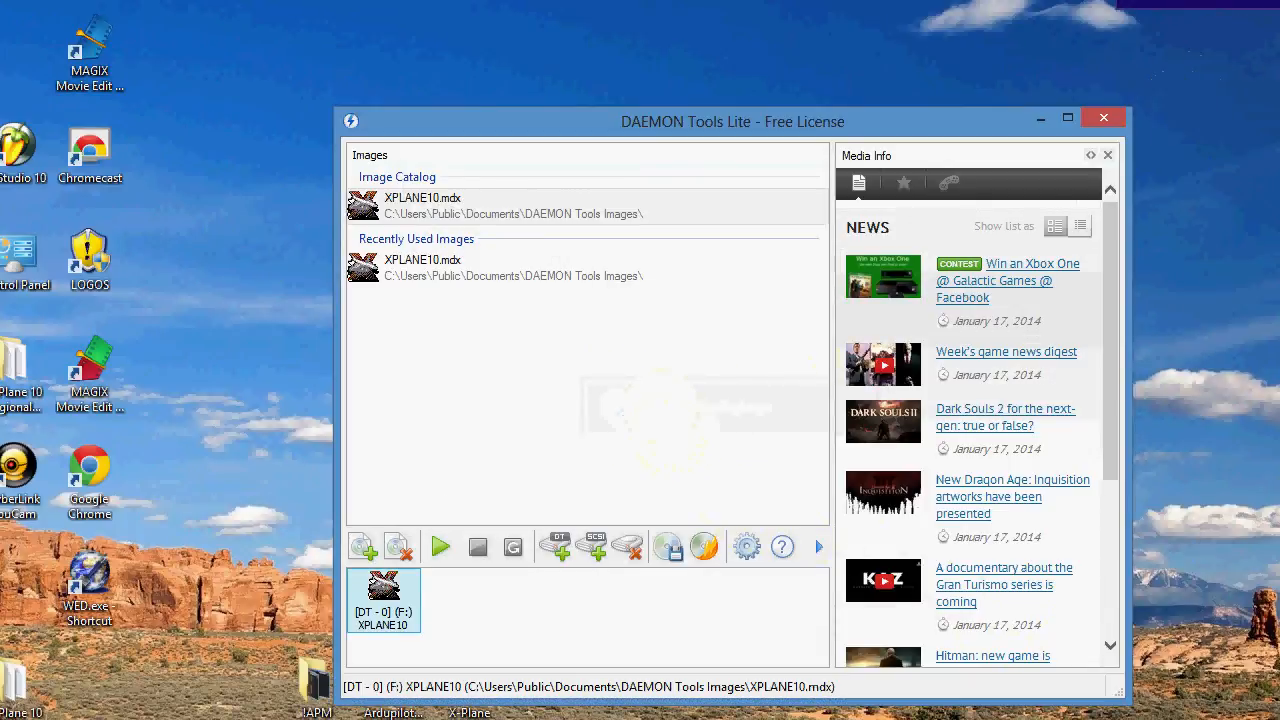
left_click(1104, 121)
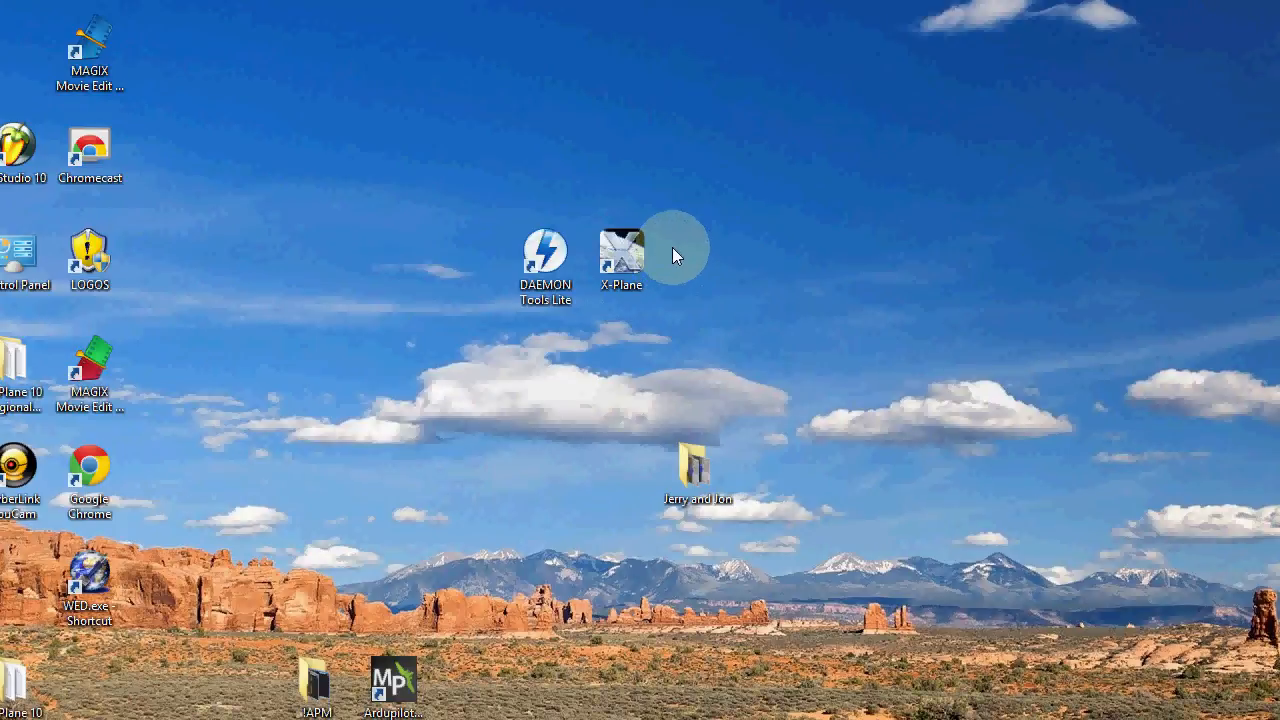
Switch to X-Plane and load the PT60RC.acf aircraft from the Radio Control GP_PT_60 folder.
double_click(618, 260)
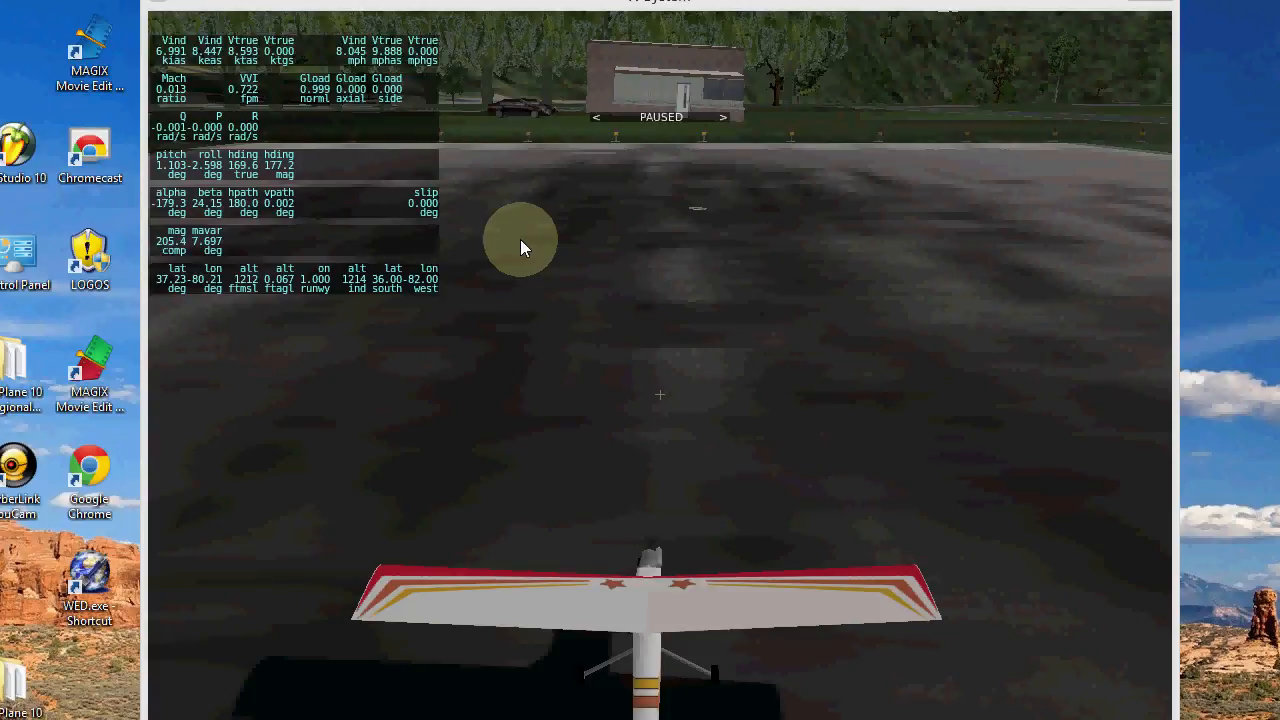
mouse_move(265, 17)
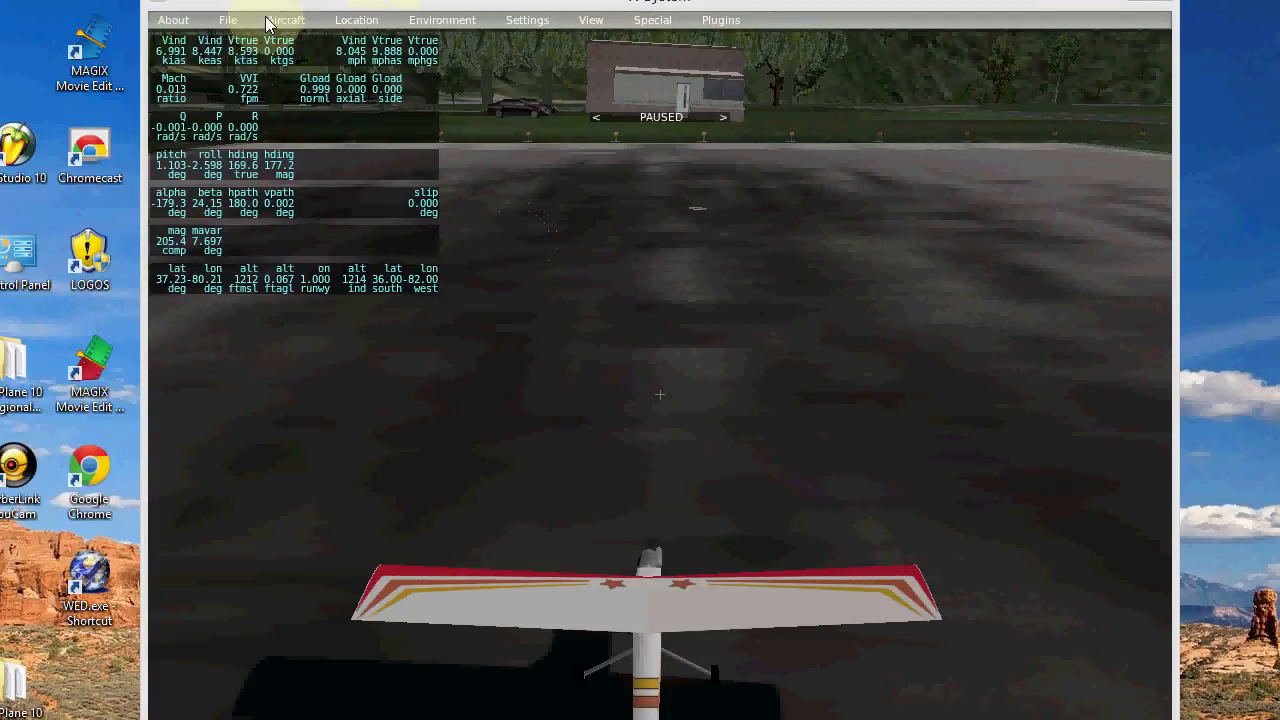
left_click(285, 24)
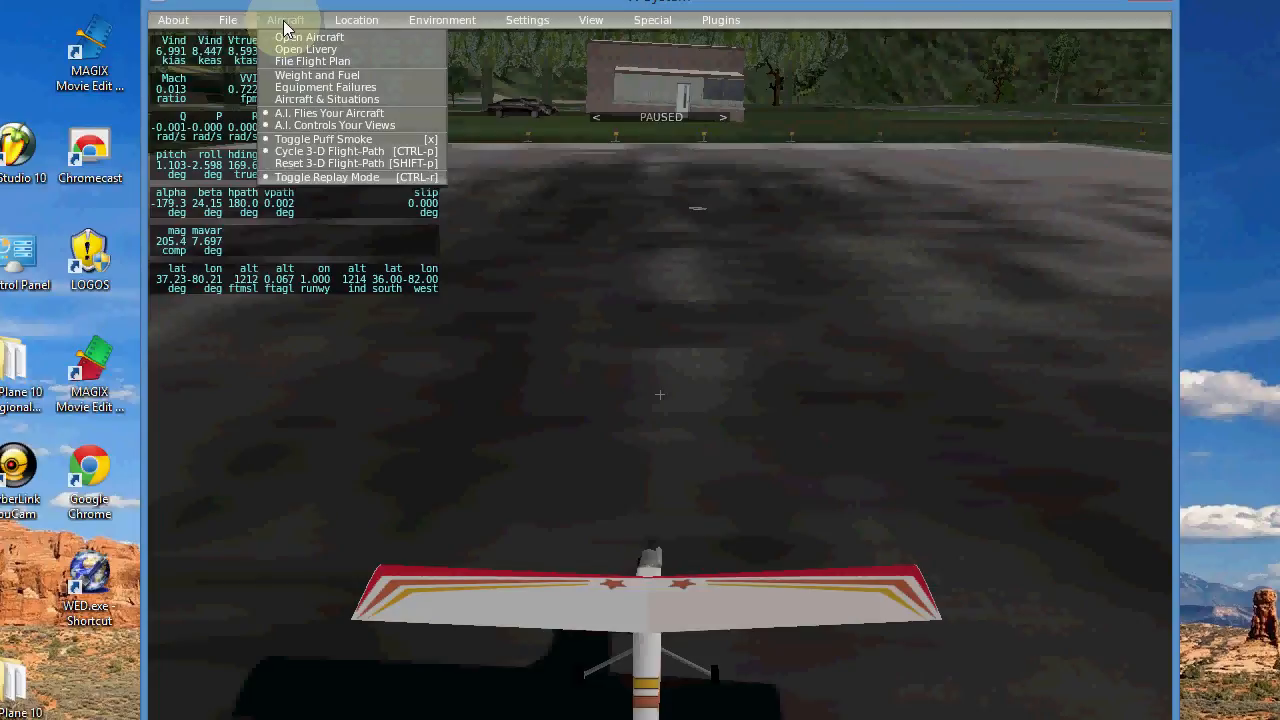
left_click(306, 37)
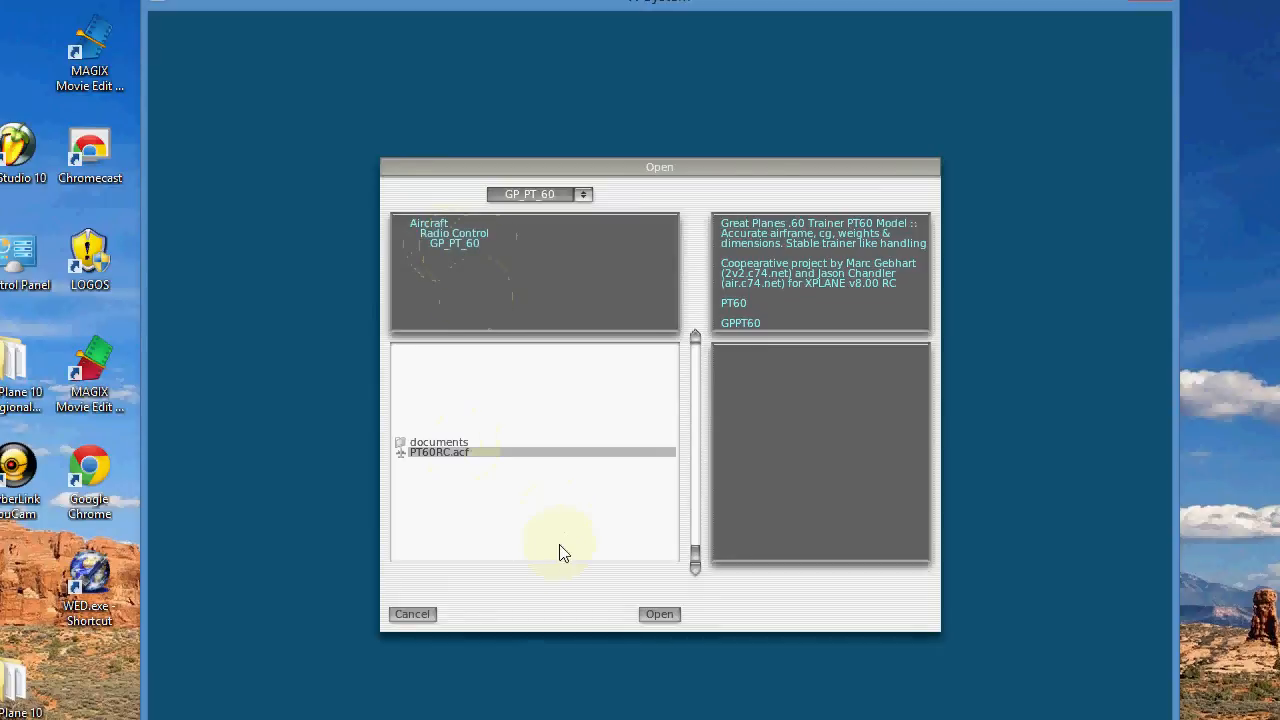
left_click(655, 614)
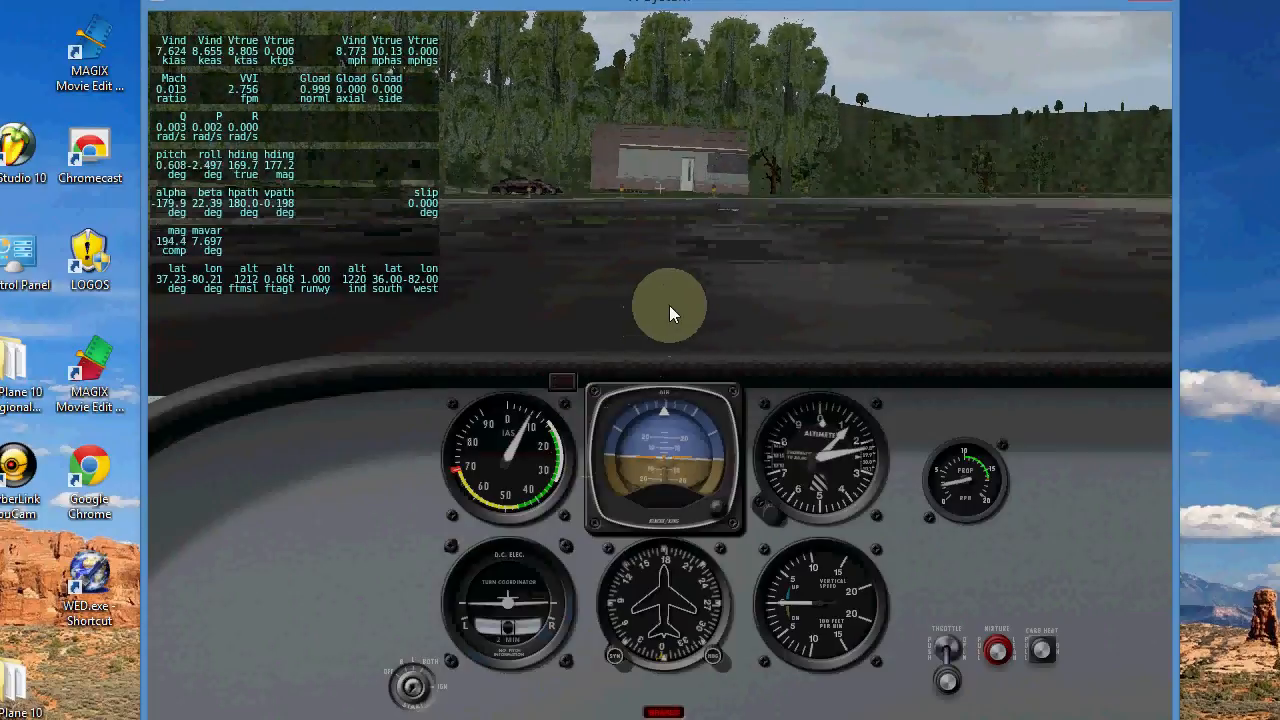
Show the aircraft in Chase view, seen from behind and above, and pause the simulation.
left_click(596, 28)
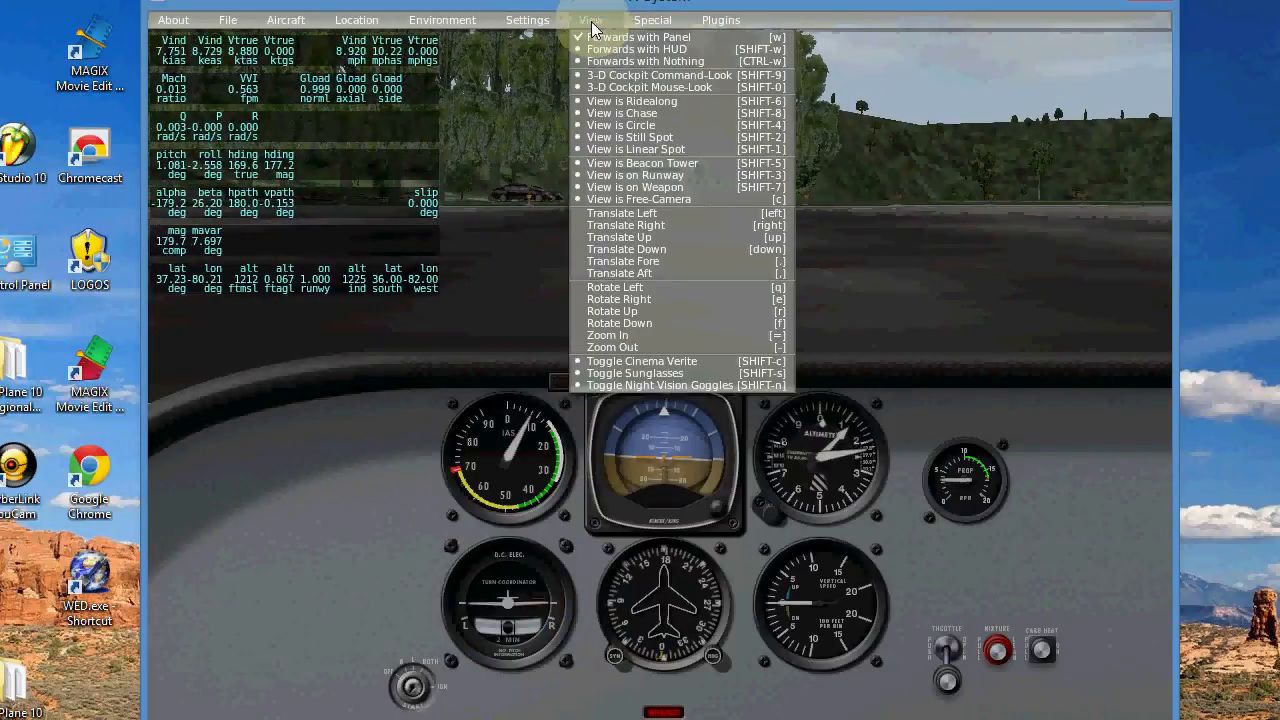
left_click(625, 115)
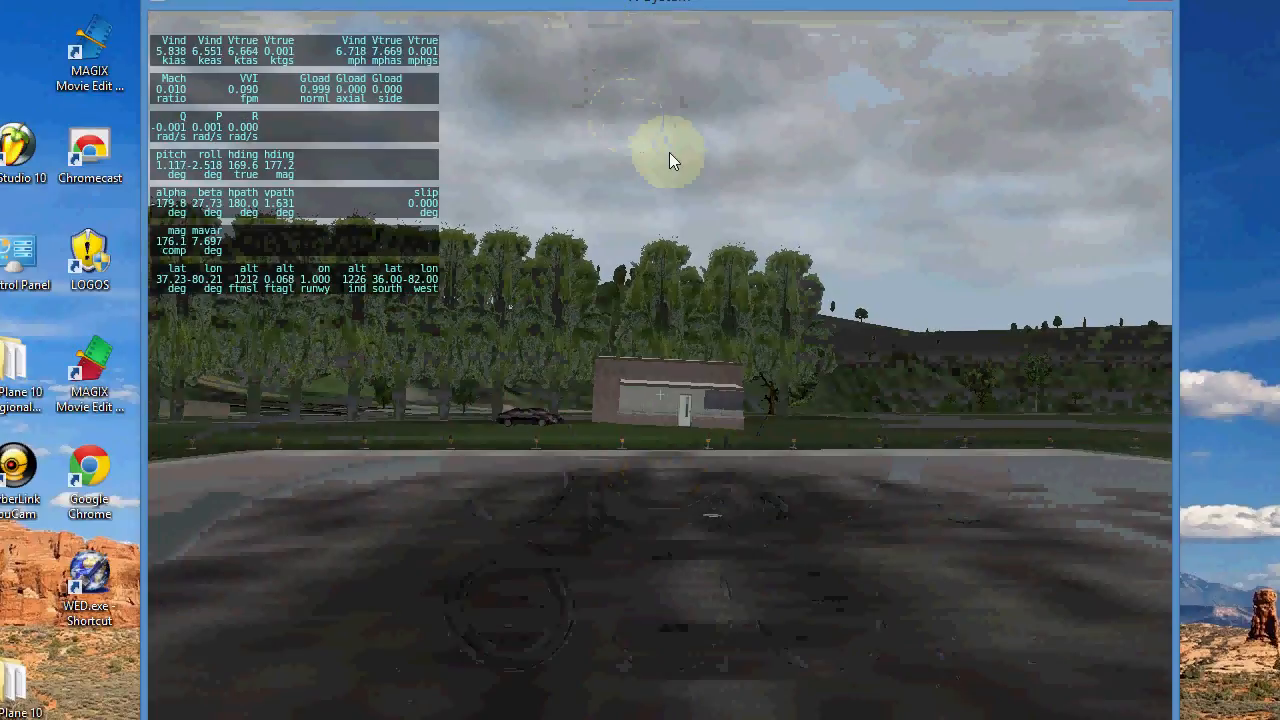
key("Down")
key("shift+5")
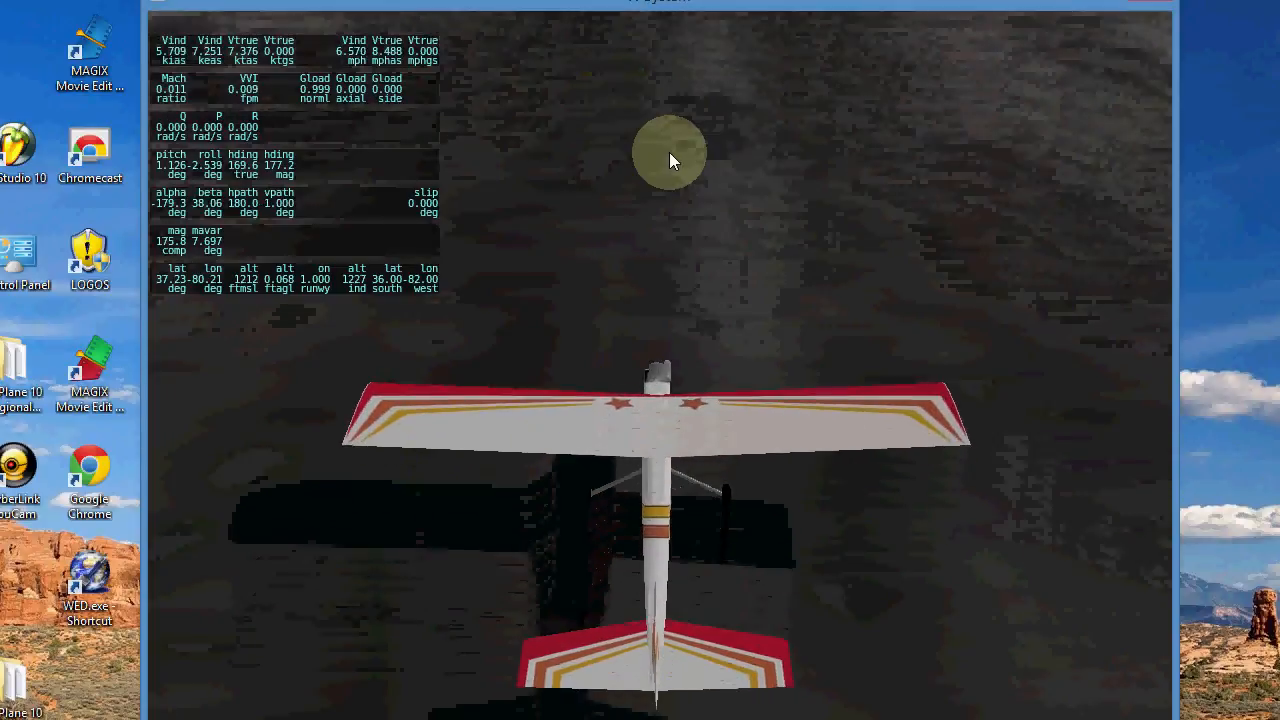
key("r")
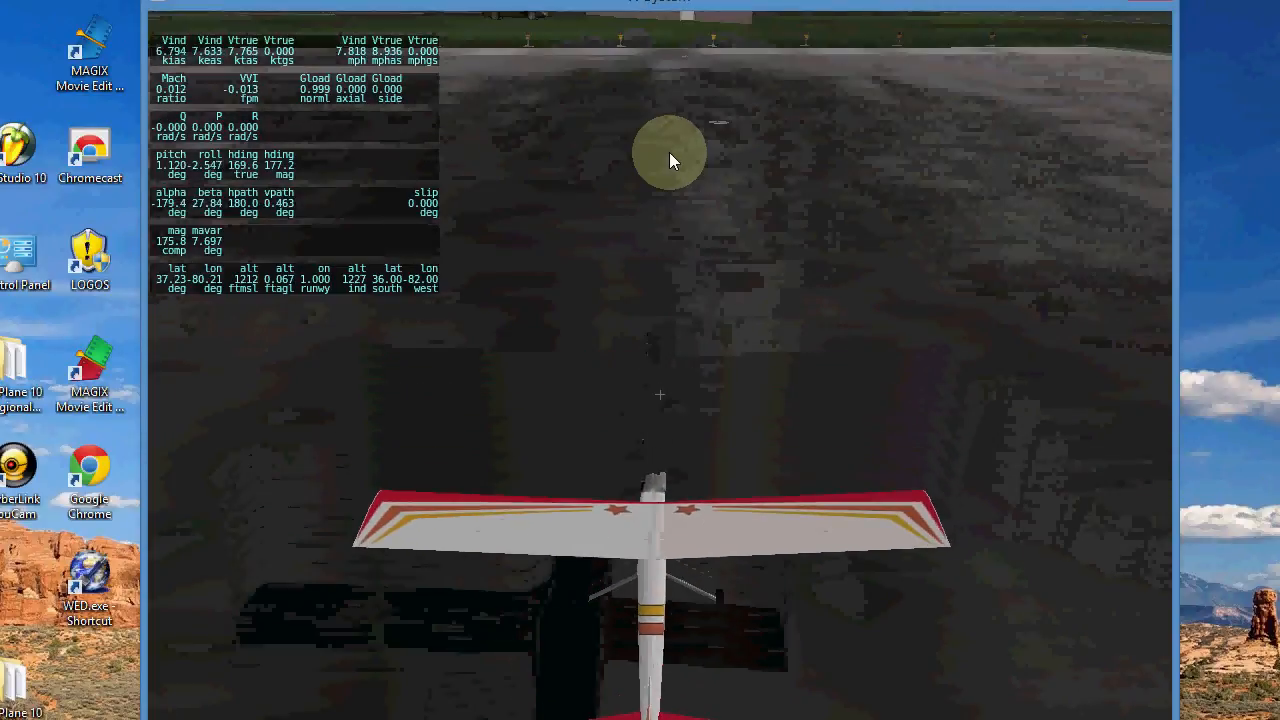
key("p")
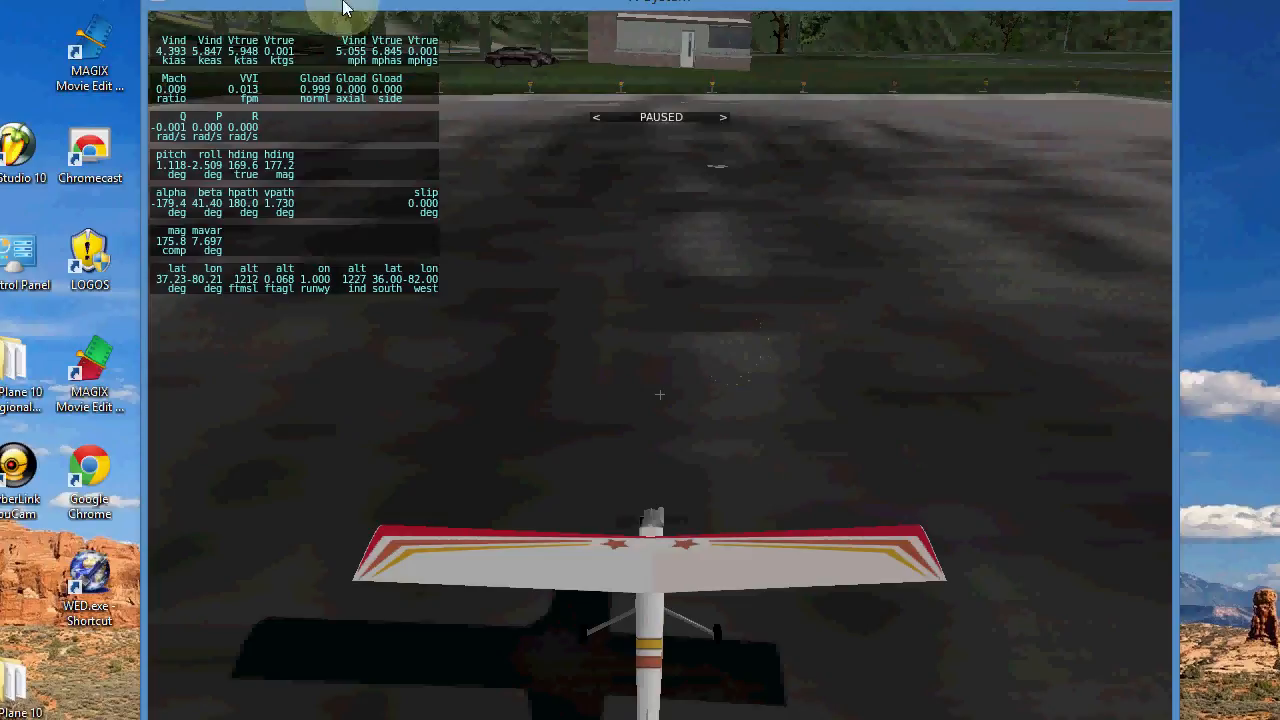
Open the global airport selection for the flight location.
mouse_move(329, 9)
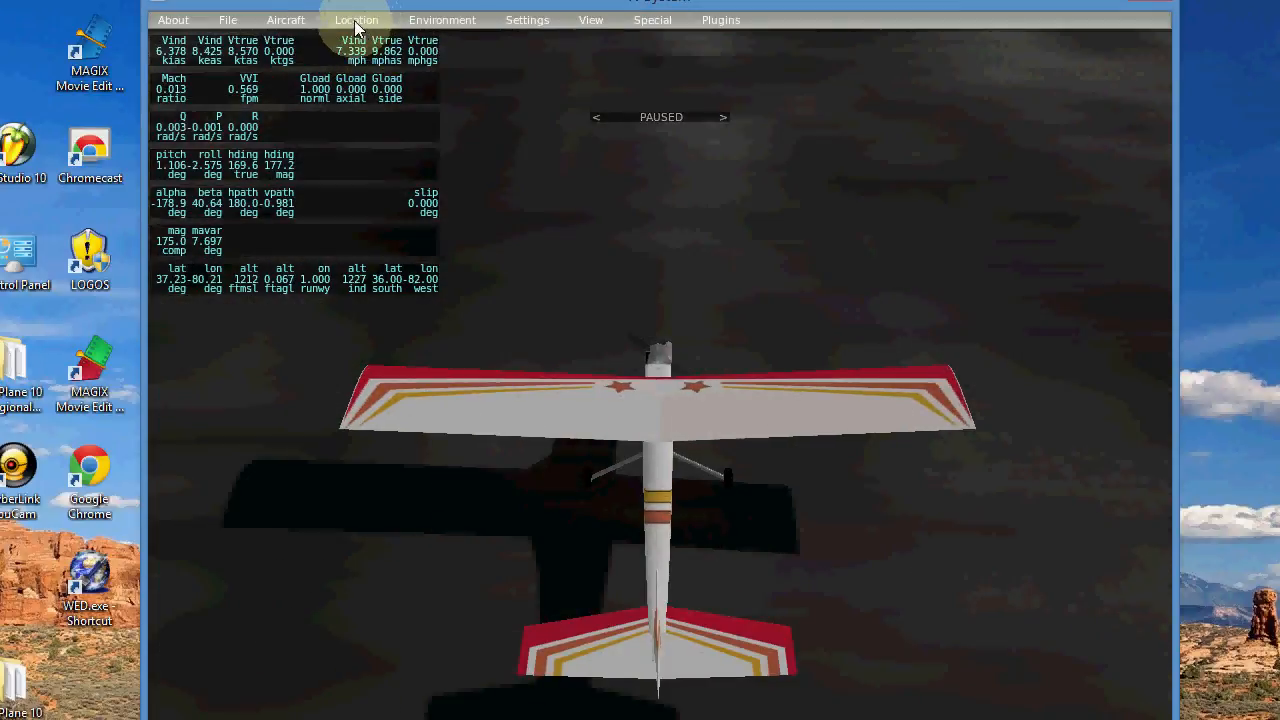
left_click(355, 22)
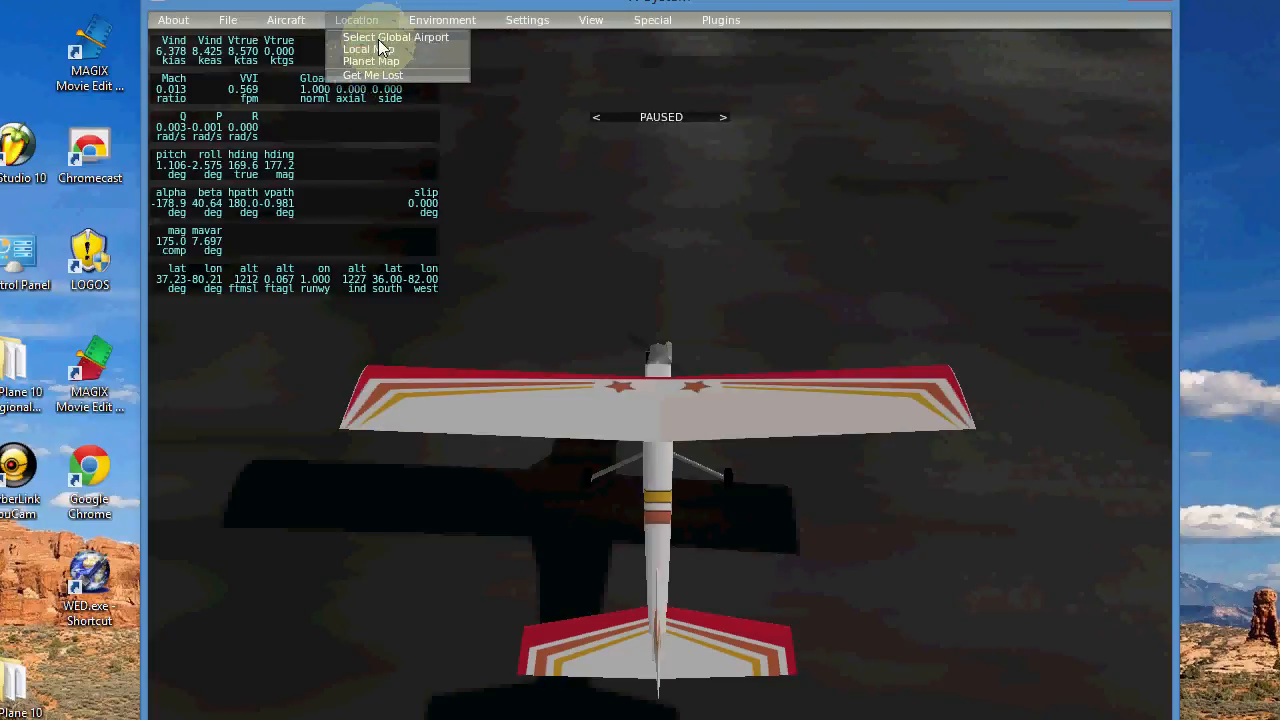
left_click(395, 37)
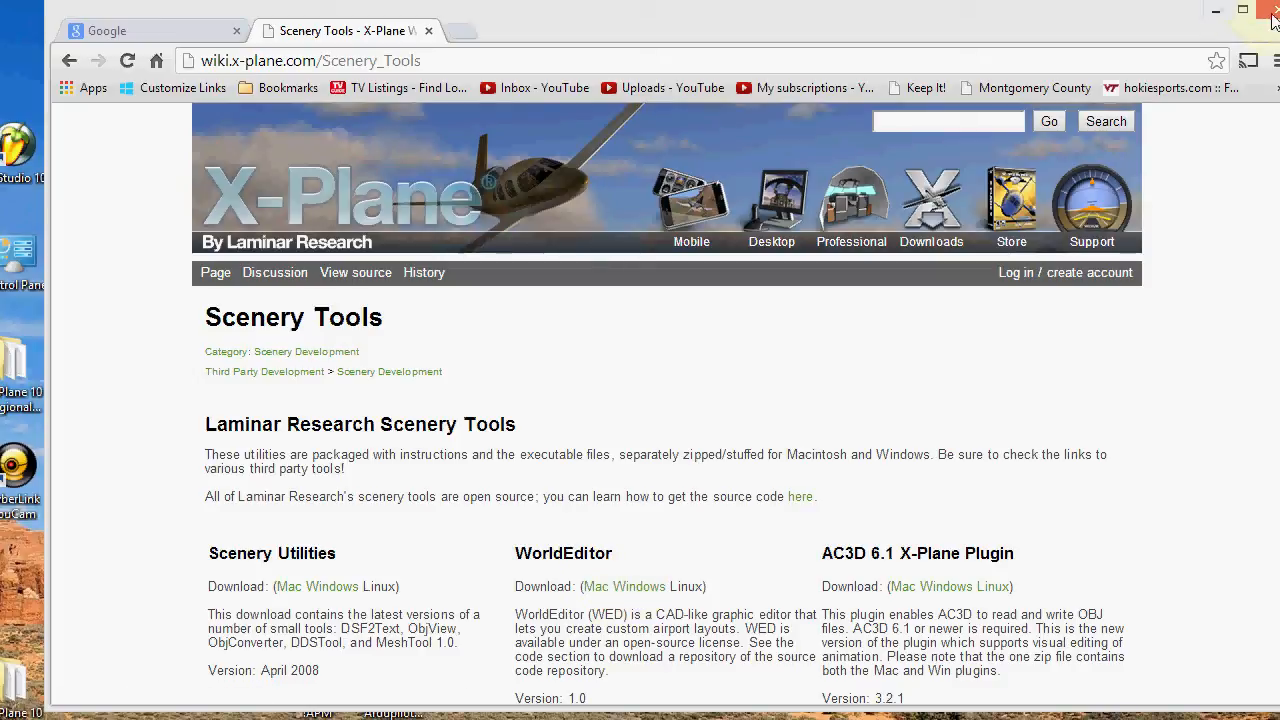
Close the Scenery Tools web page, switch to WED and move its window so it fits fully on the desktop.
left_click(1215, 10)
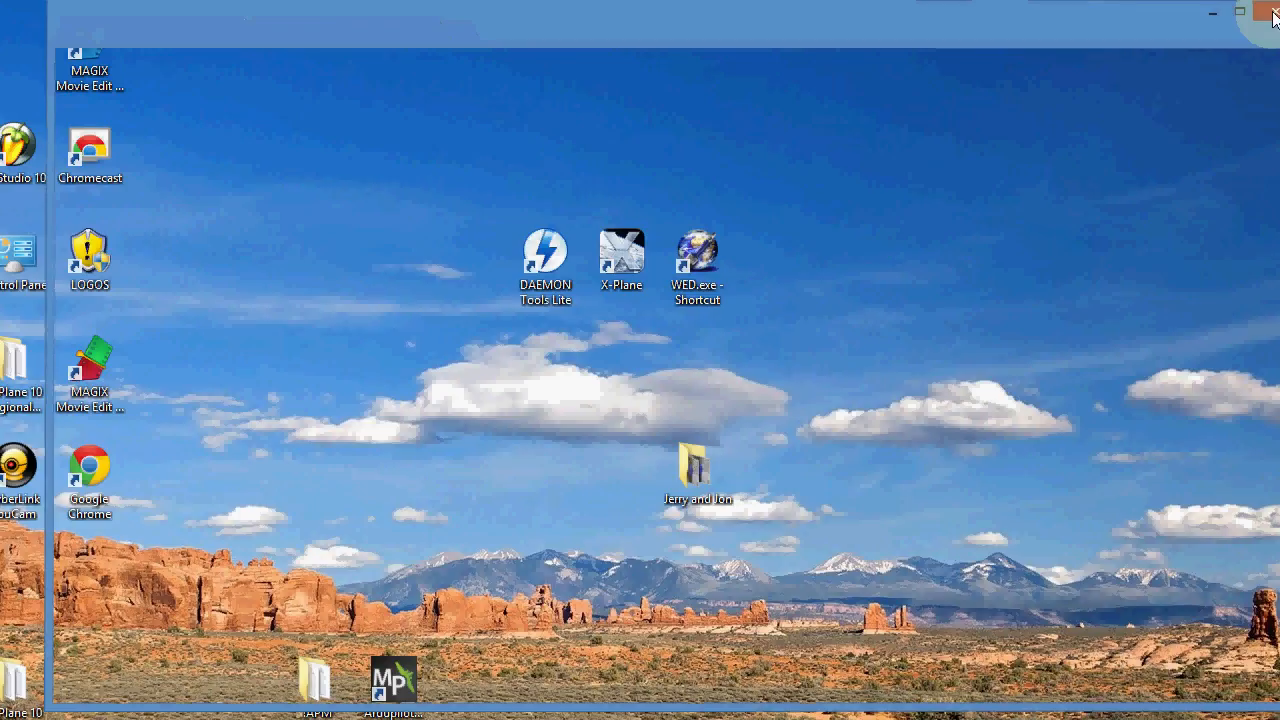
left_click(701, 252)
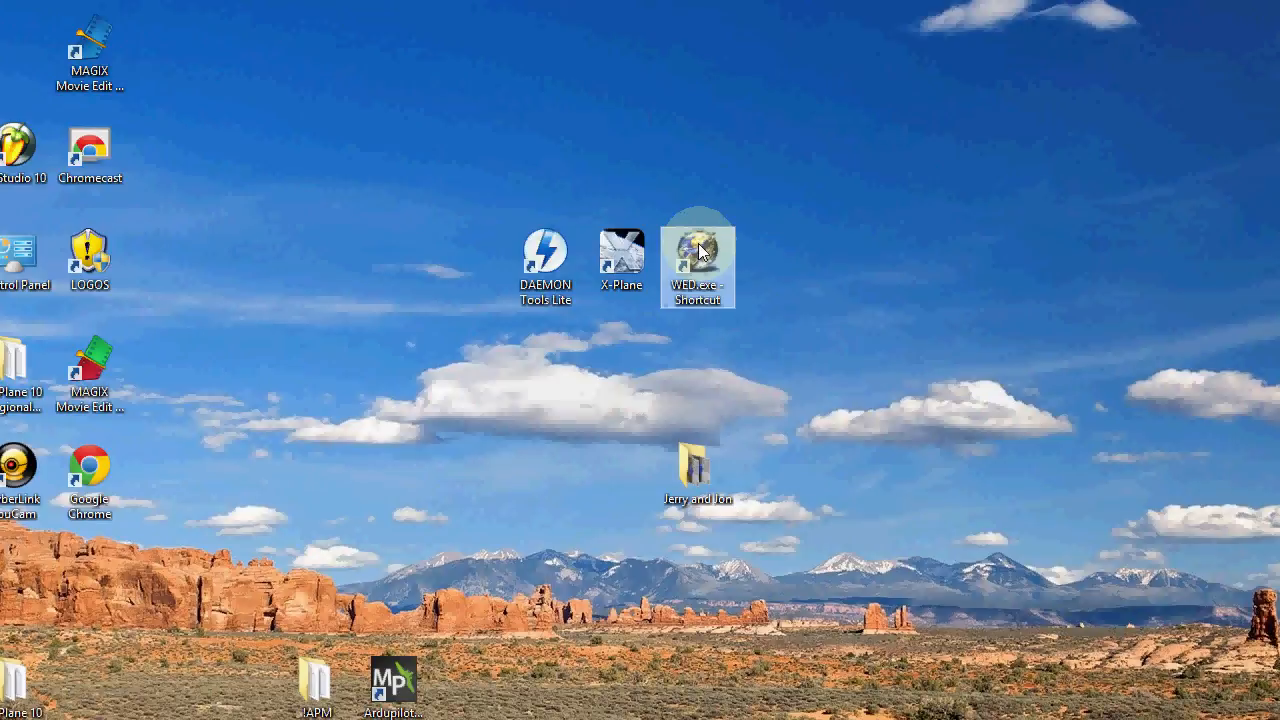
double_click(699, 248)
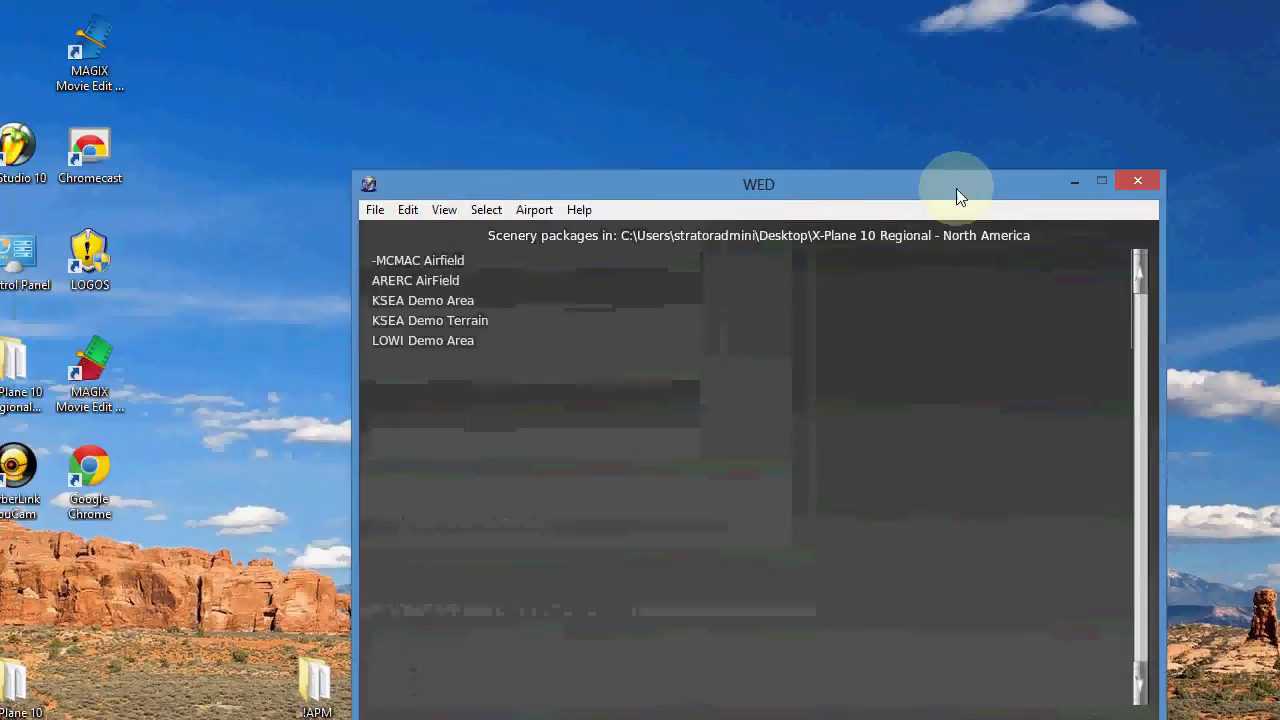
left_click_drag(957, 194, 830, 63)
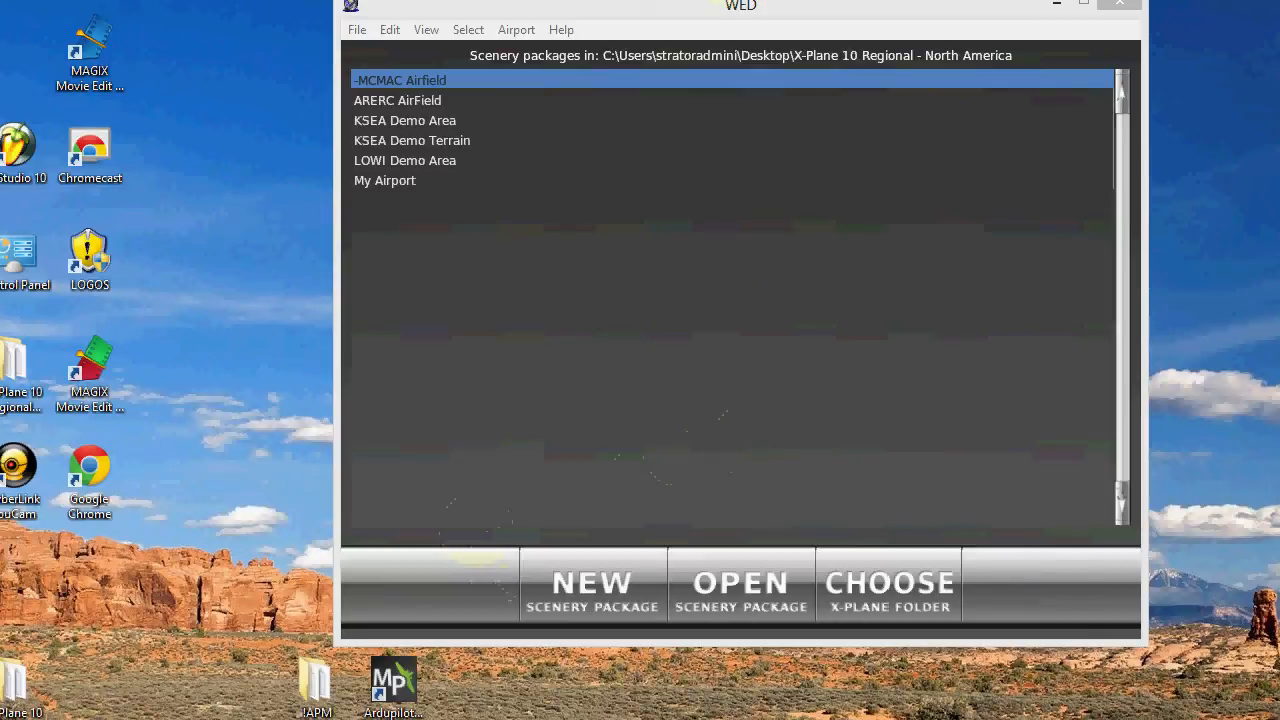
left_click_drag(694, 11, 644, 26)
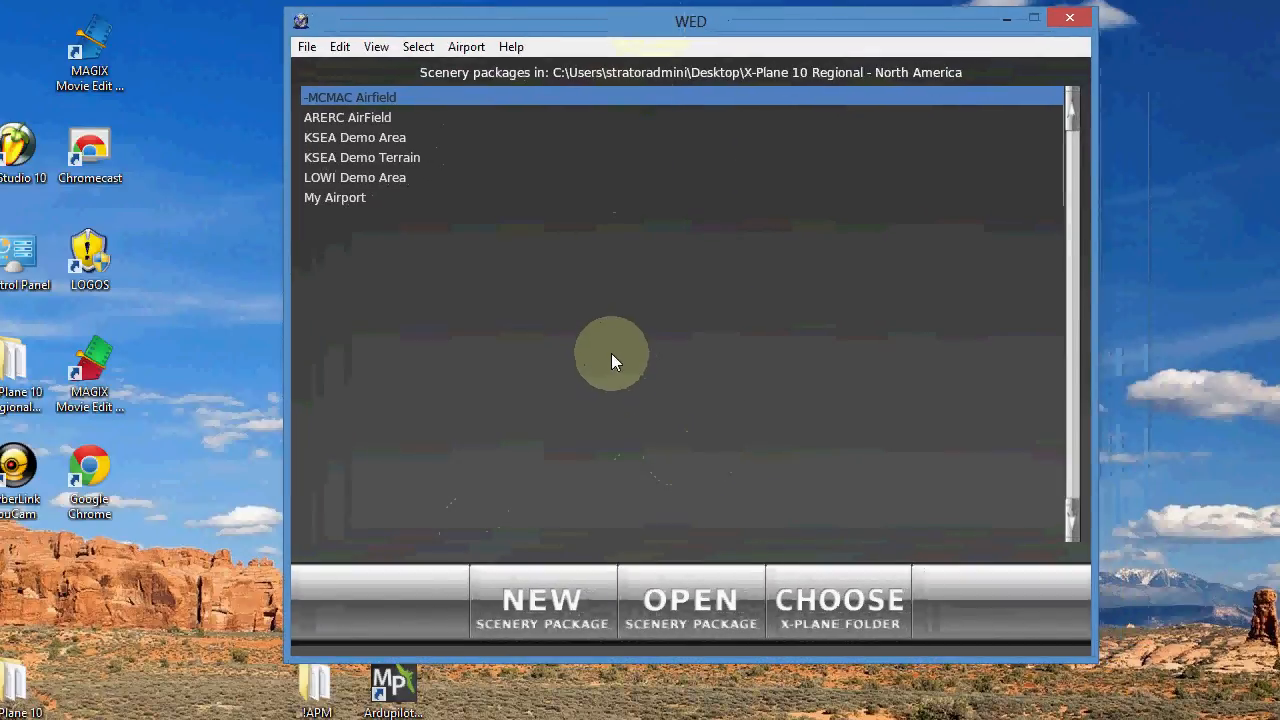
Create a new scenery package and name it NRVRC.
left_click(535, 612)
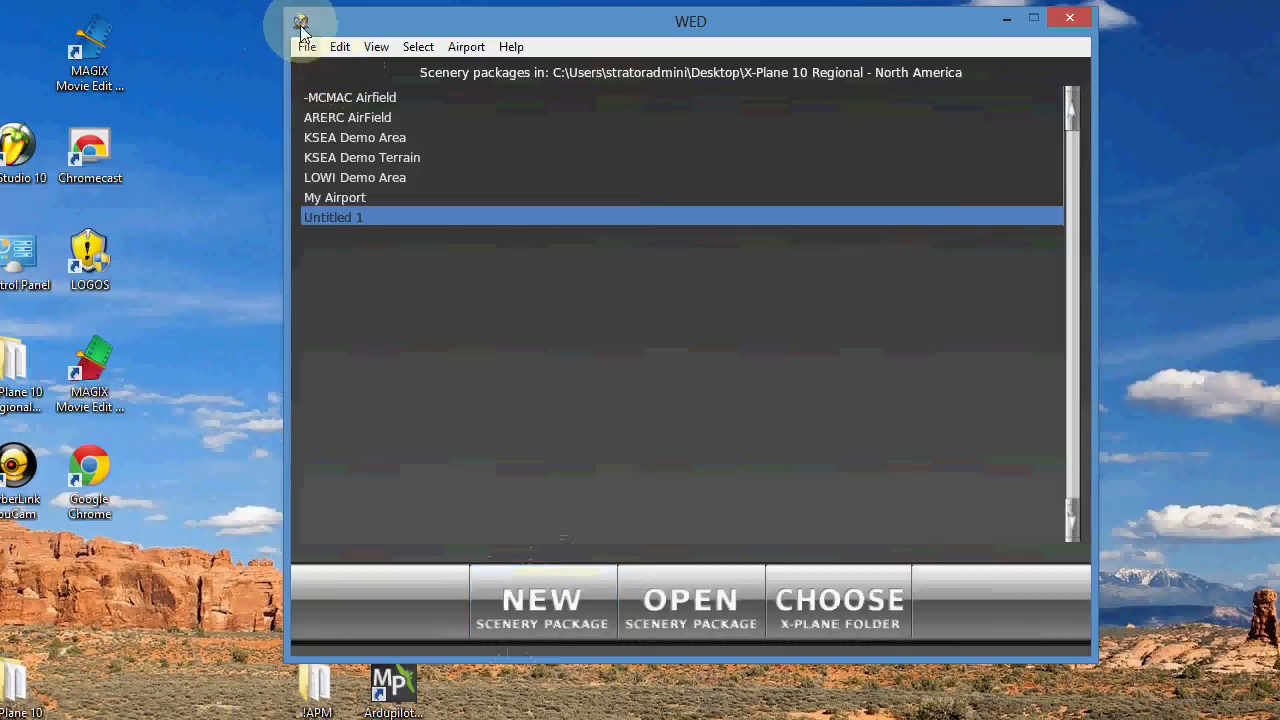
left_click(369, 218)
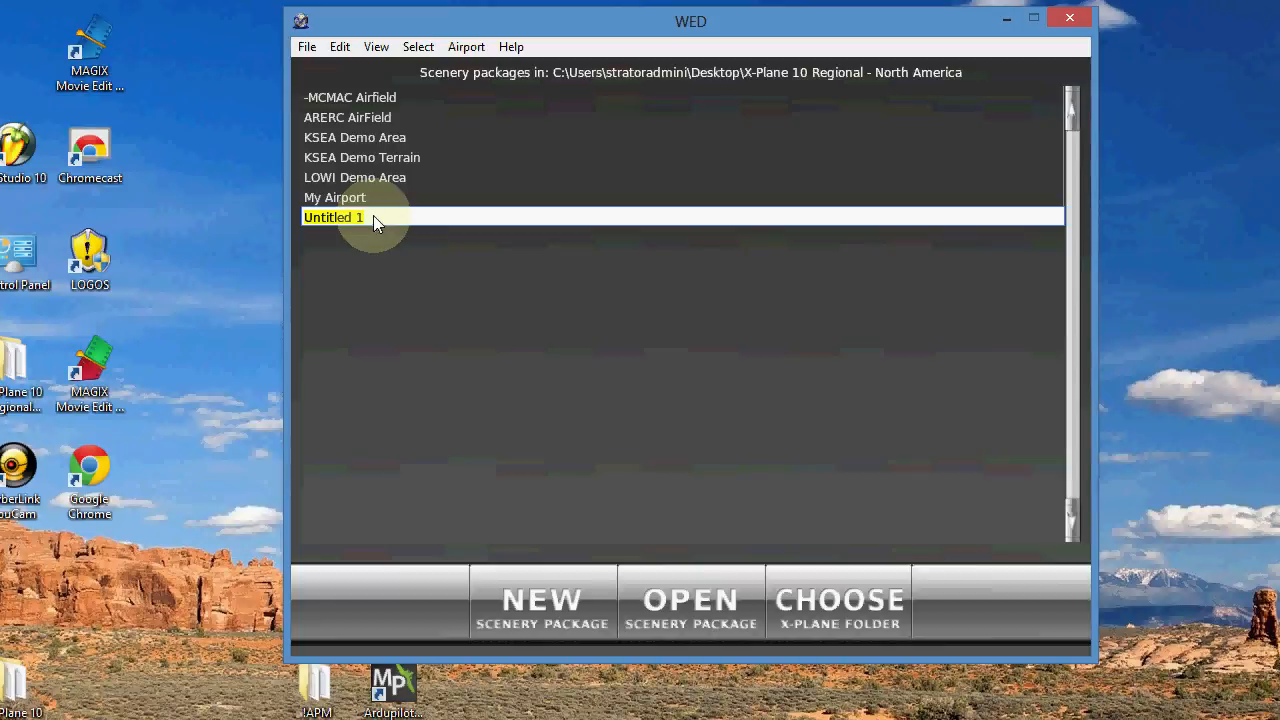
type("n4")
type("vR")
type("C")
key("BackSpace")
key("BackSpace")
key("BackSpace")
key("BackSpace")
key("BackSpace")
type("NRVRC")
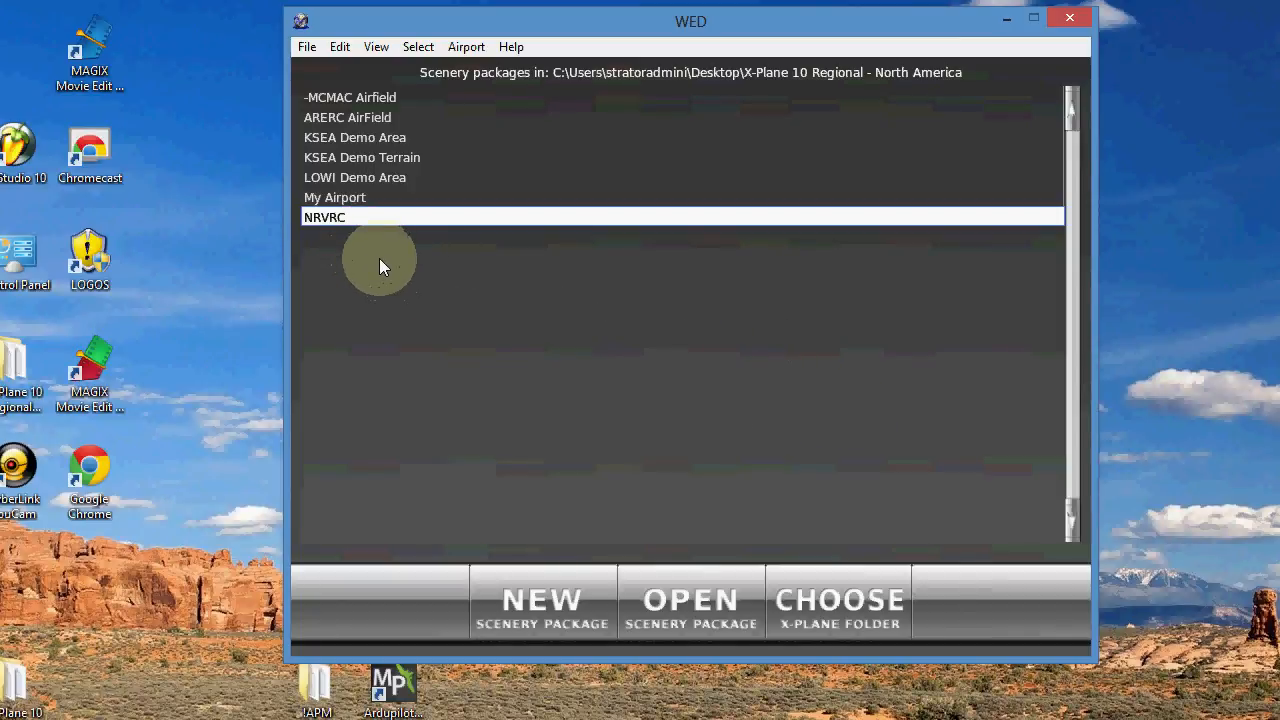
left_click(330, 216)
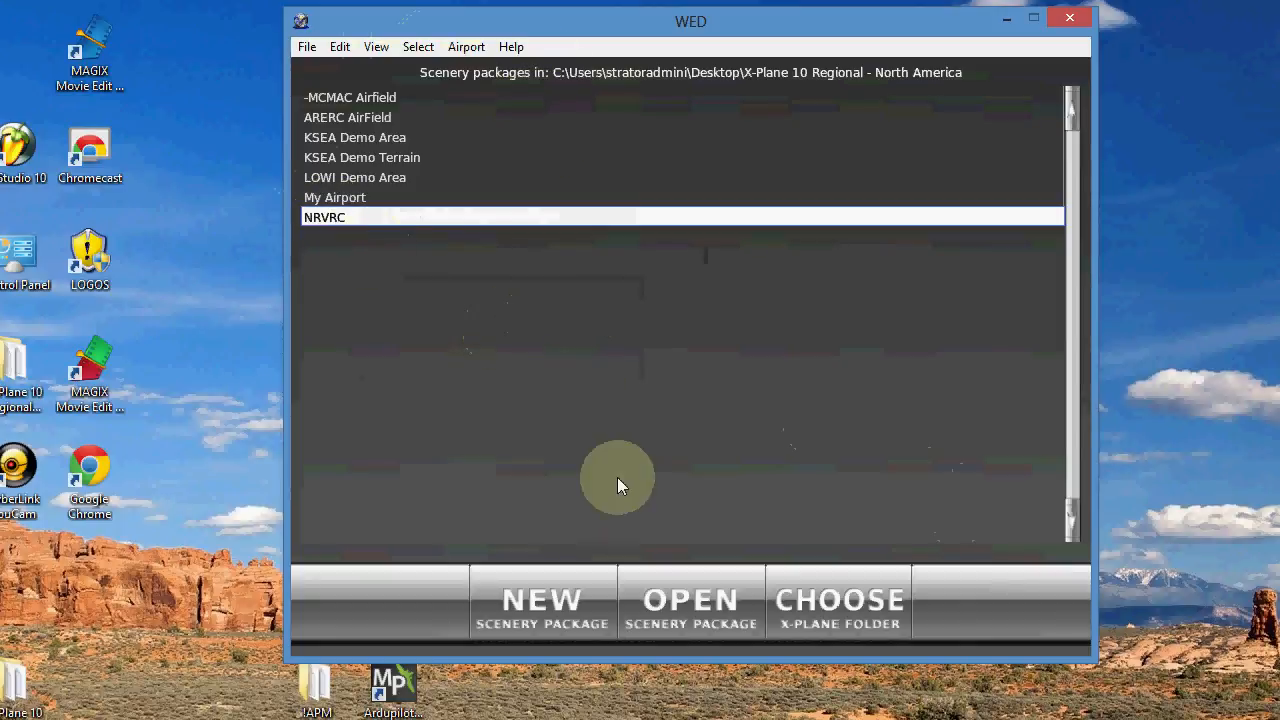
Open the NRVRC scenery package and create a new airport in it.
left_click(692, 600)
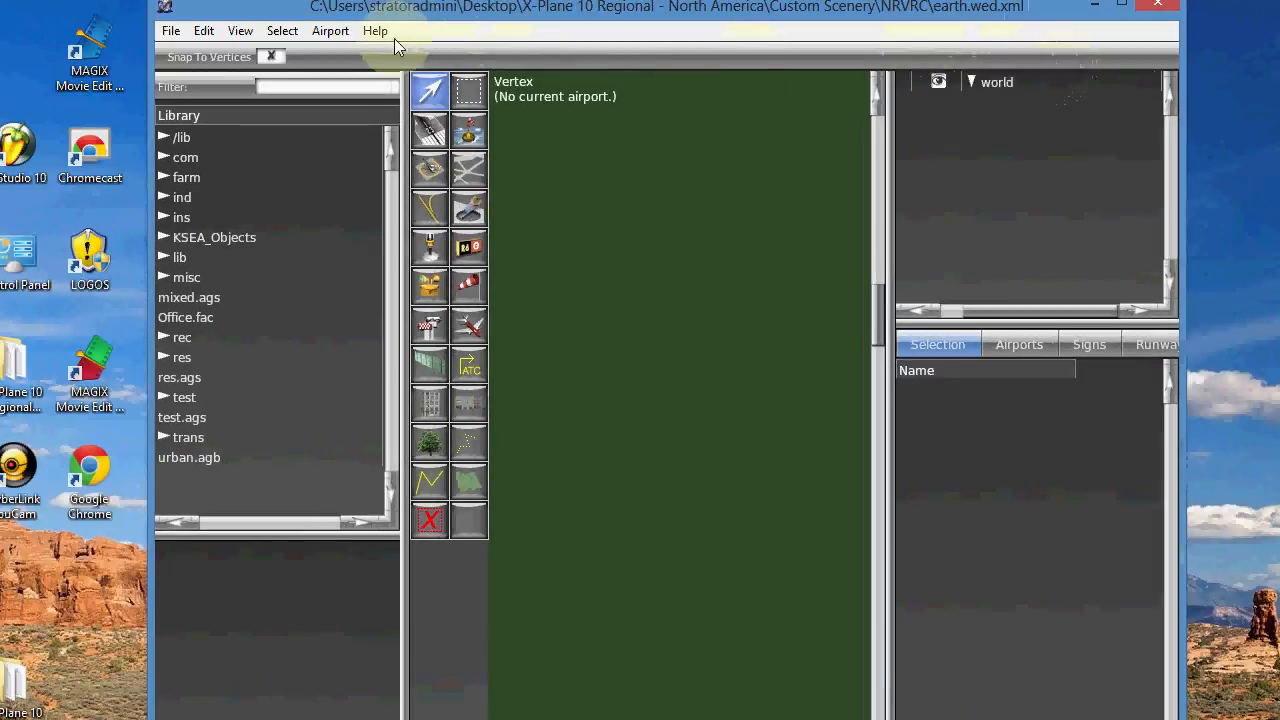
left_click(333, 30)
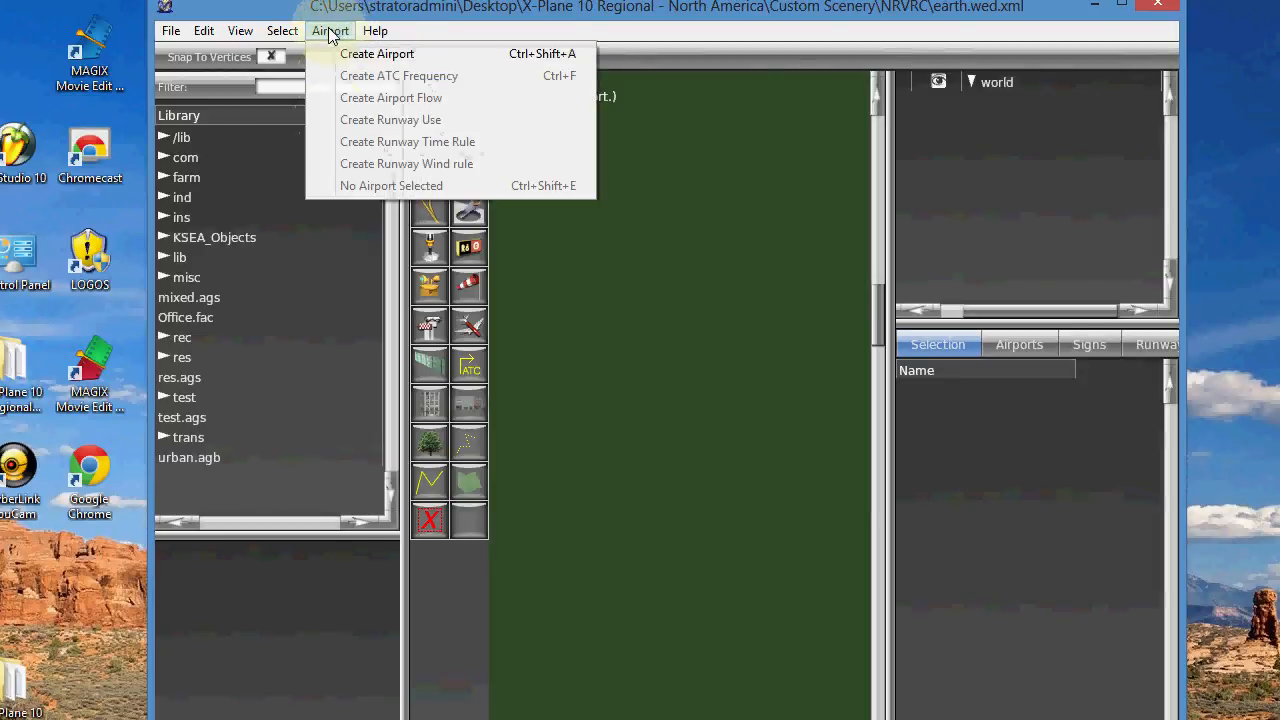
left_click(375, 53)
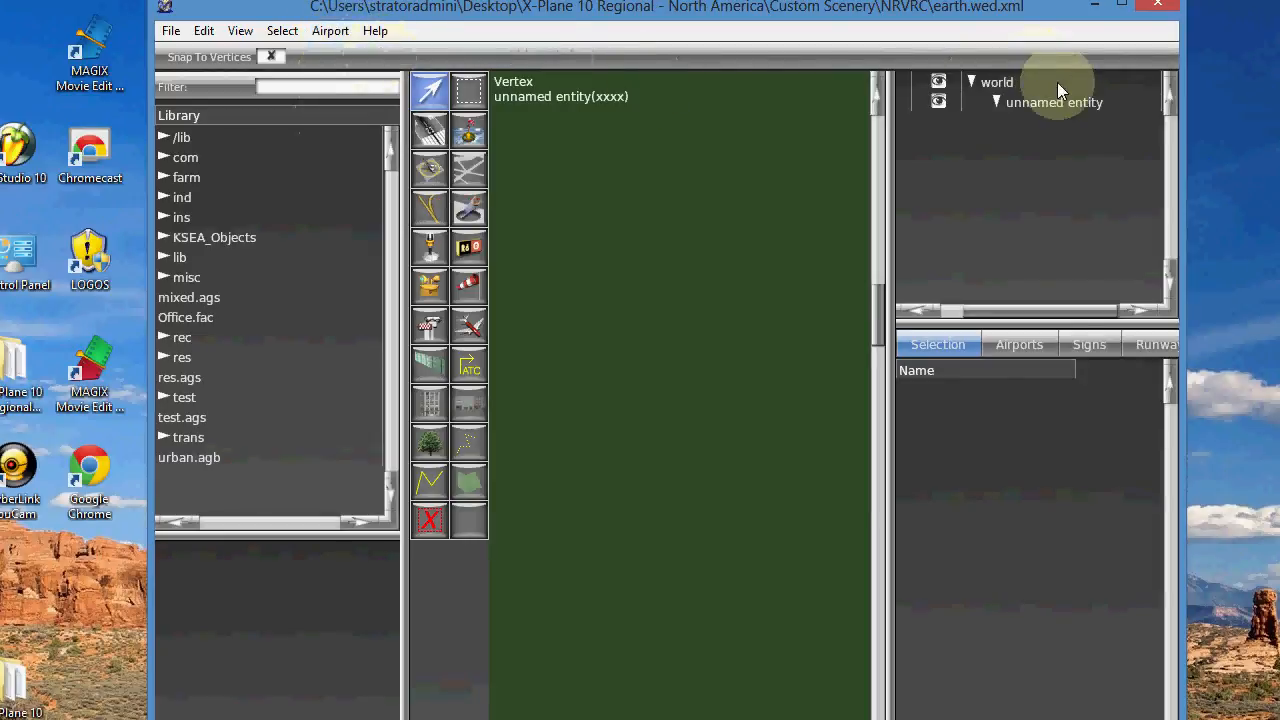
Rename the unnamed airport entity in the world hierarchy to NRVRC.
left_click(1034, 104)
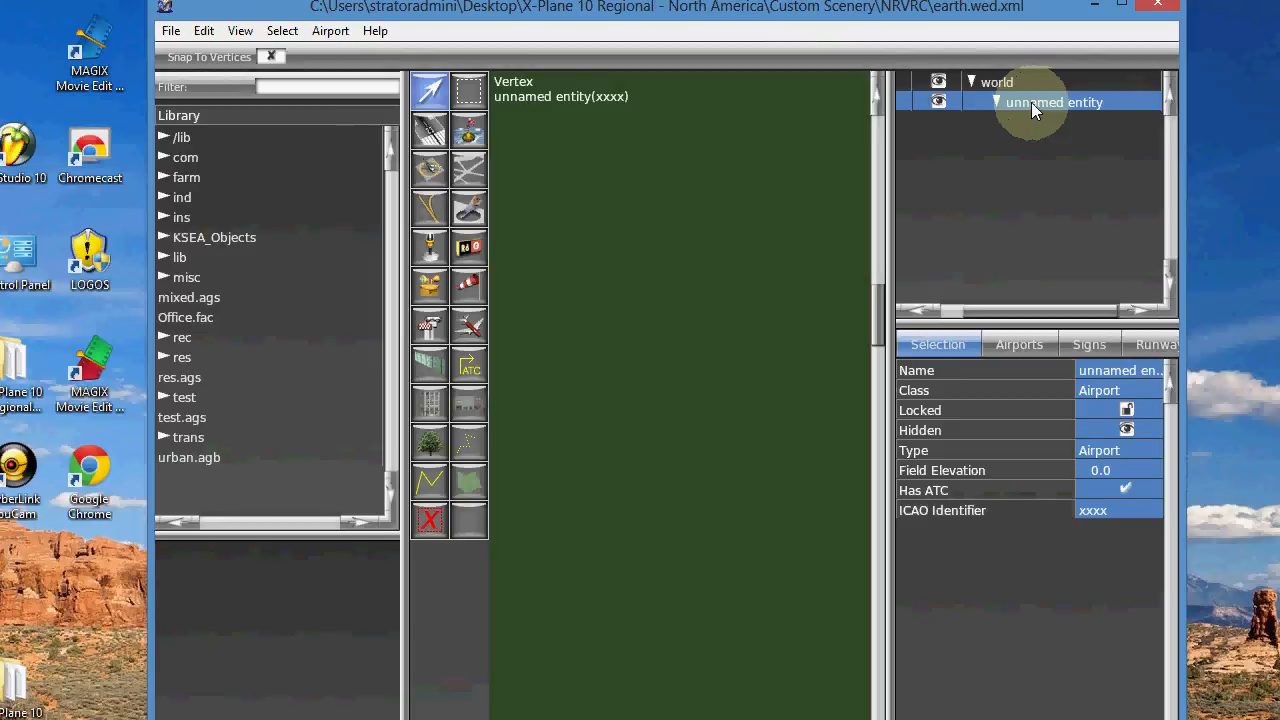
left_click(1031, 102)
left_click_drag(1027, 102, 997, 100)
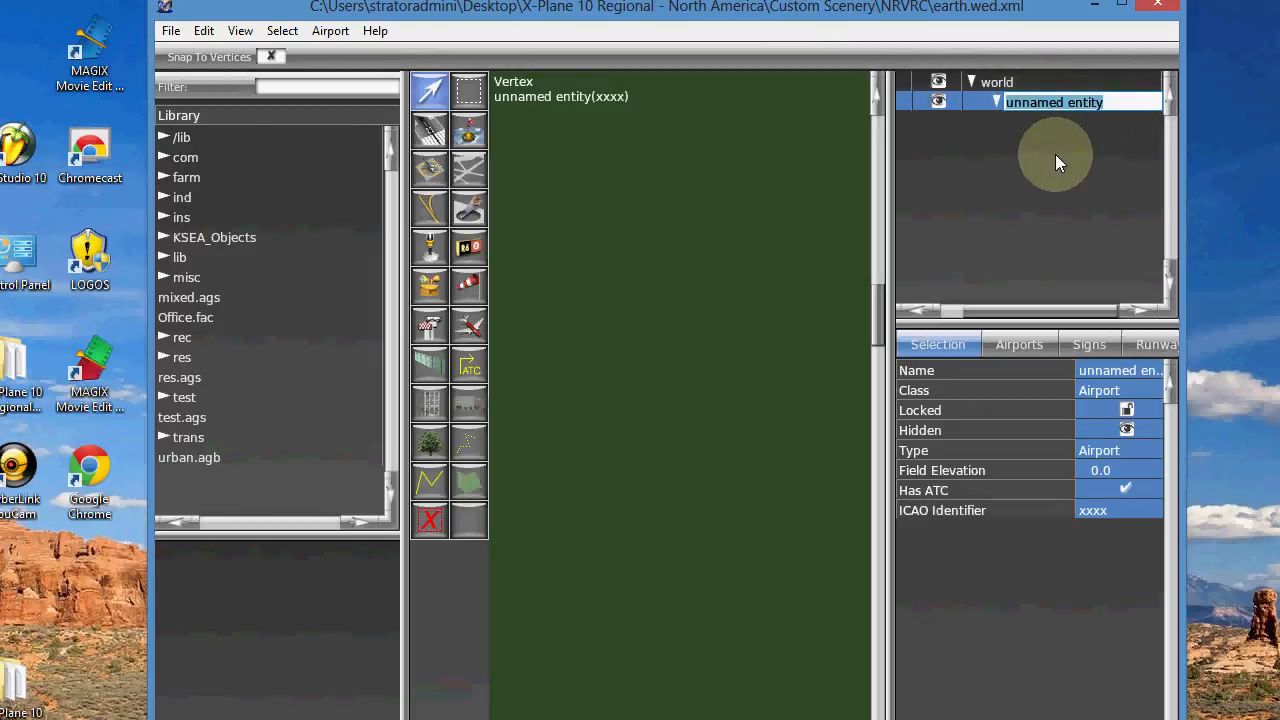
type("NRV")
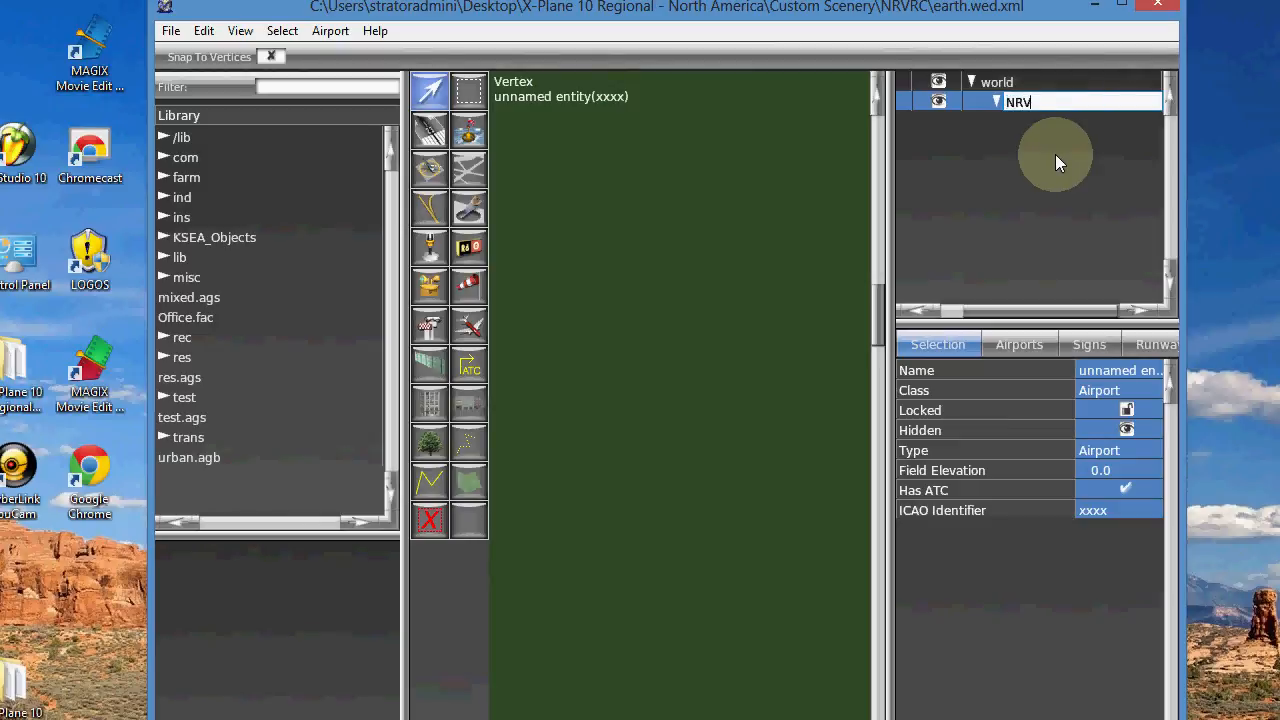
type("RC")
left_click(509, 131)
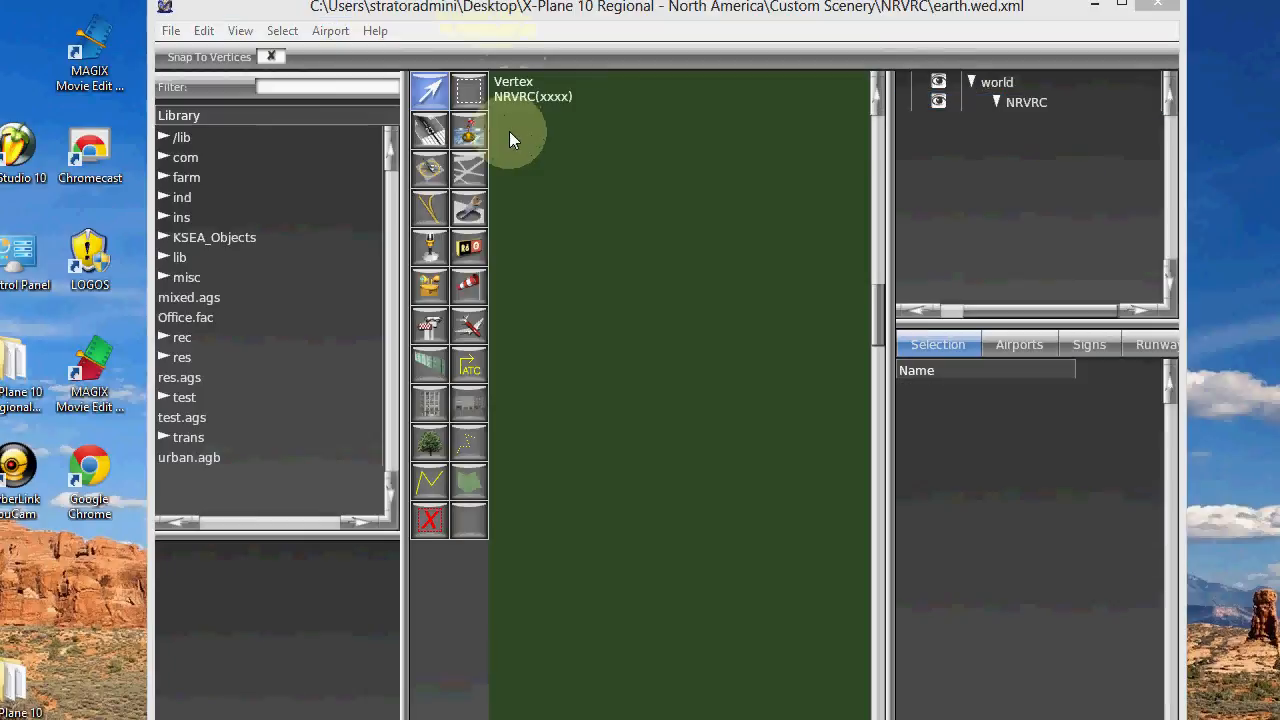
Draw a north-south asphalt runway with a length of about 230 in the NRVRC airport and select it.
left_click(428, 137)
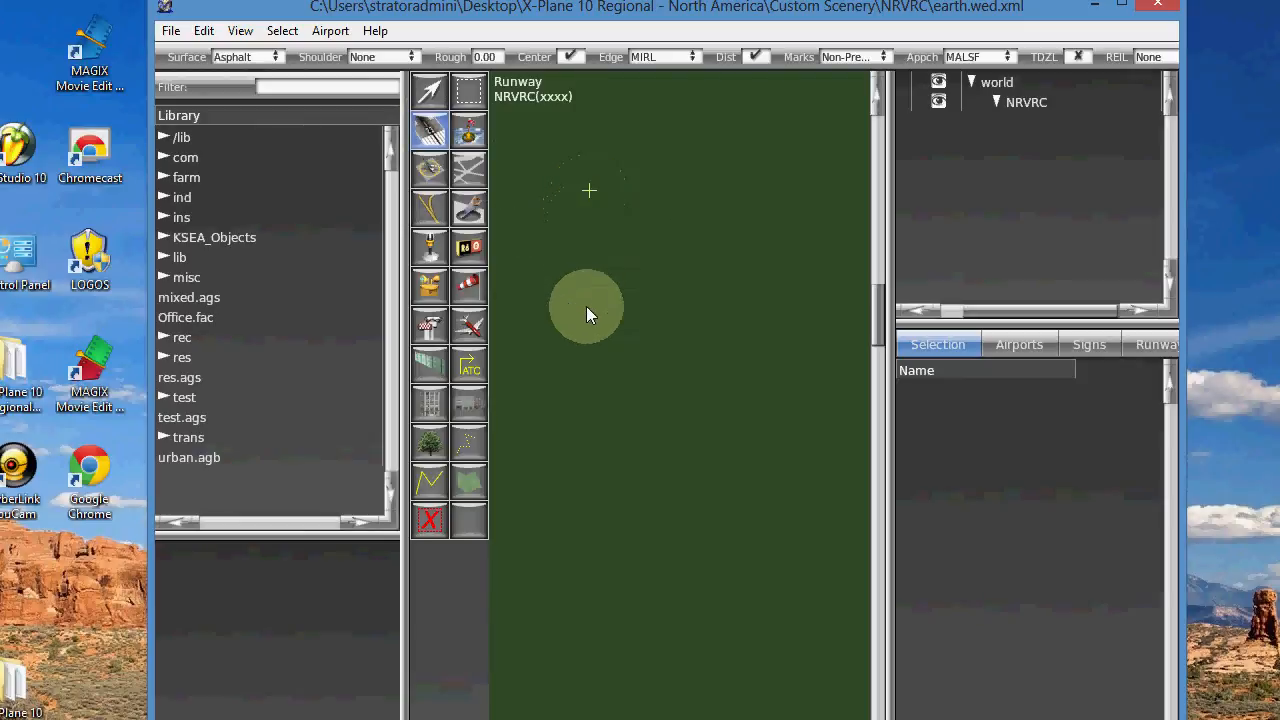
left_click(587, 476)
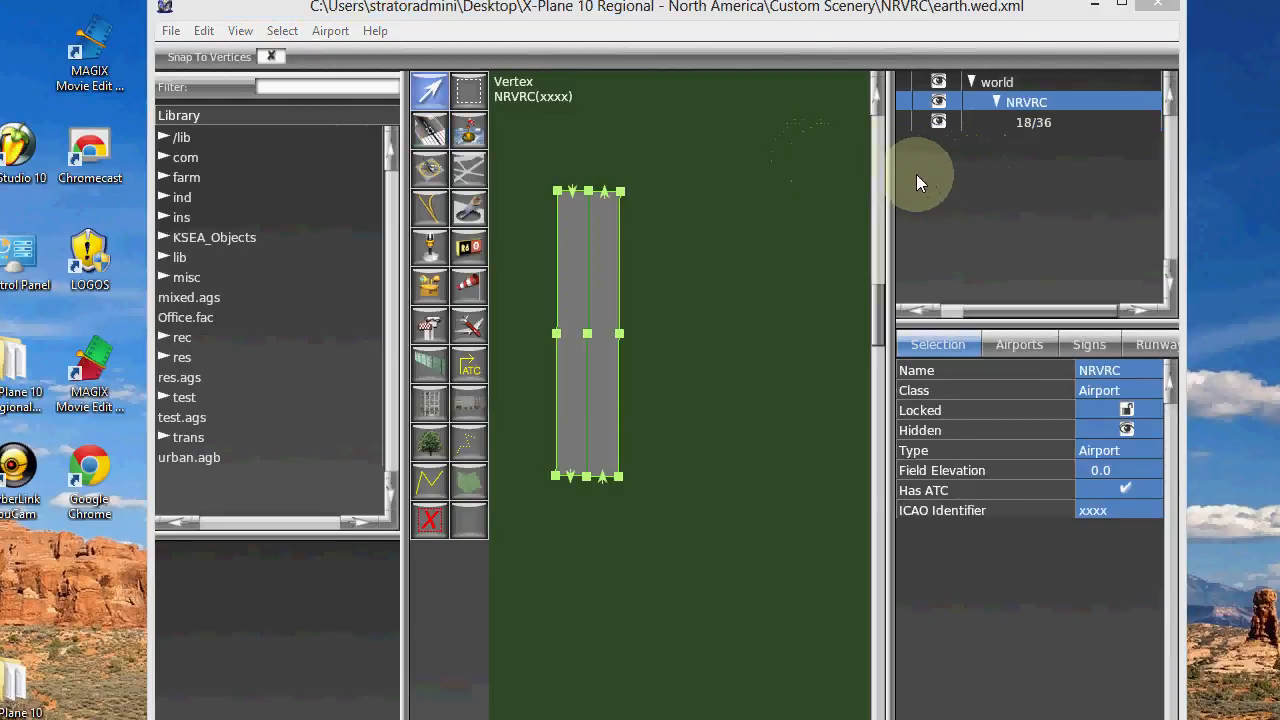
left_click(1030, 121)
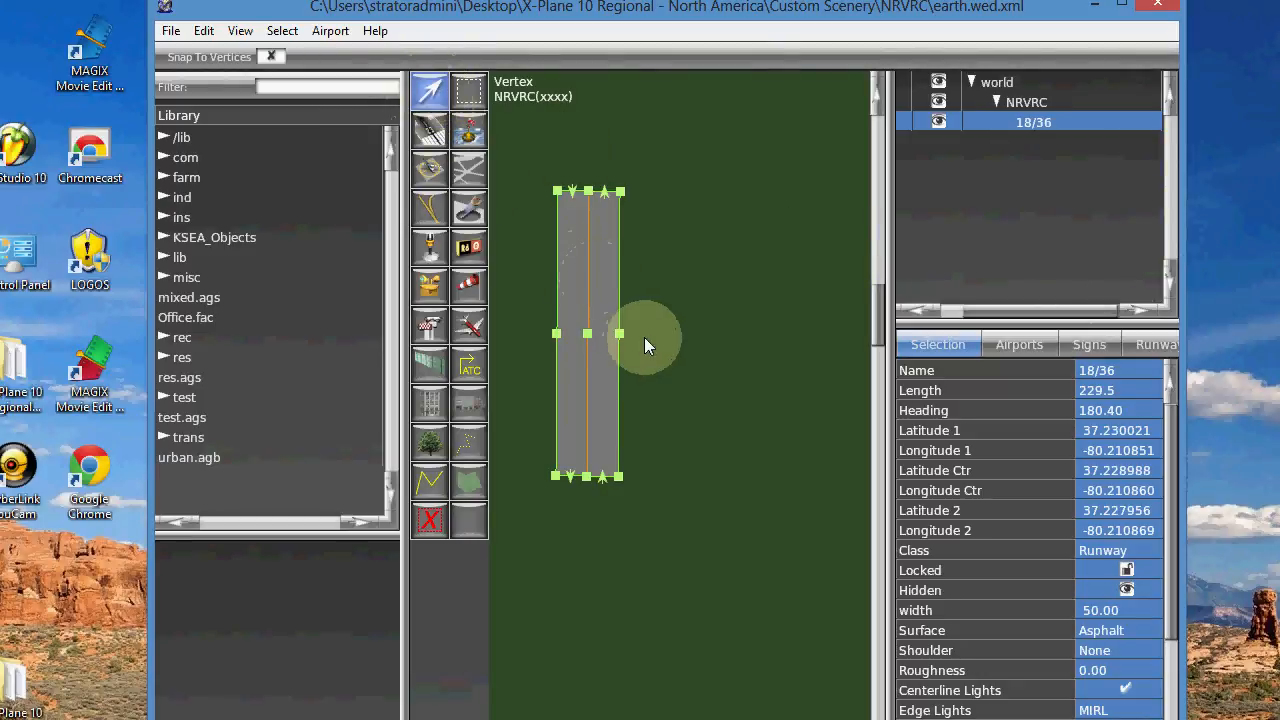
Move the 18/36 runway east and shorten it from its south end to a length of about 222.
left_click_drag(587, 334, 689, 344)
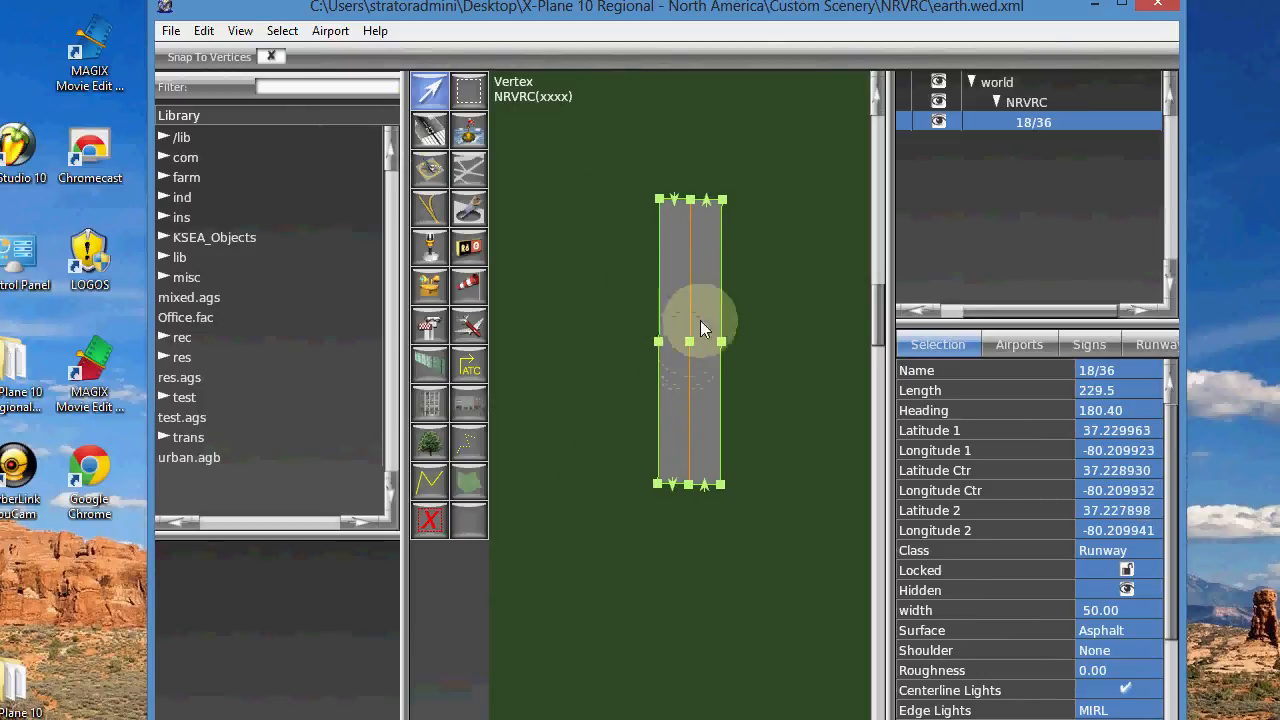
left_click_drag(689, 483, 689, 473)
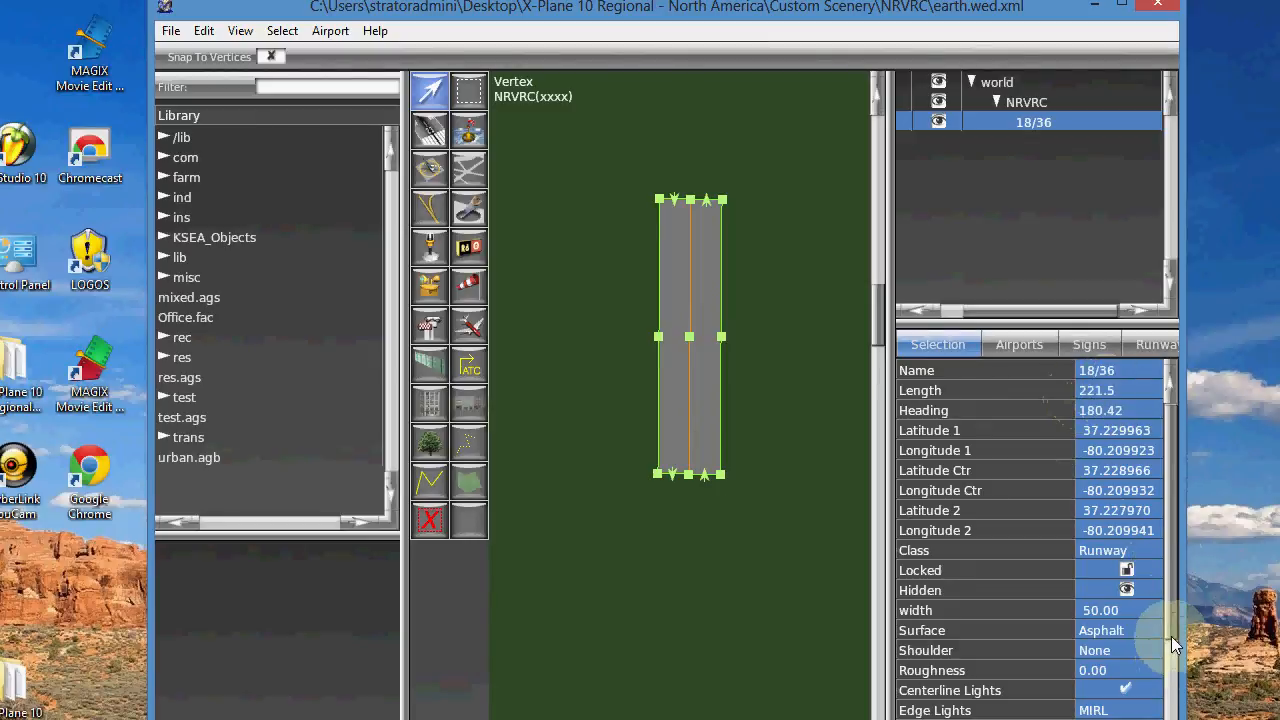
left_click(1025, 102)
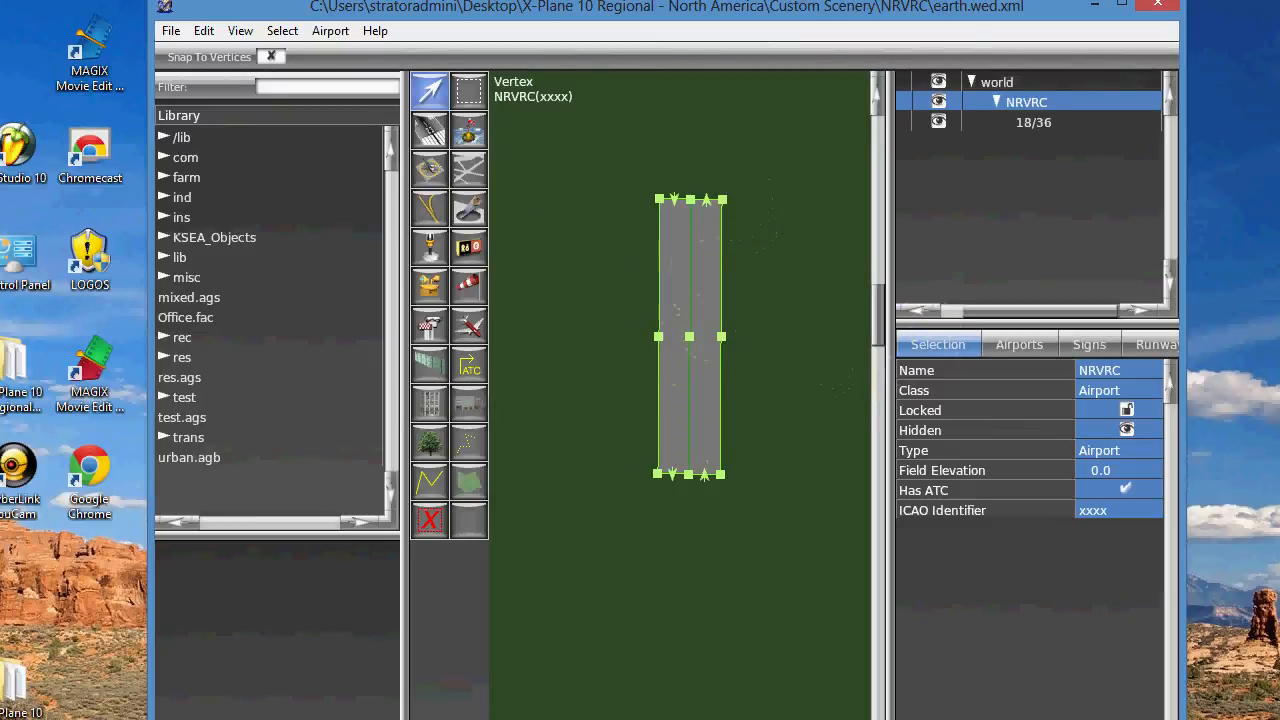
left_click(1031, 124)
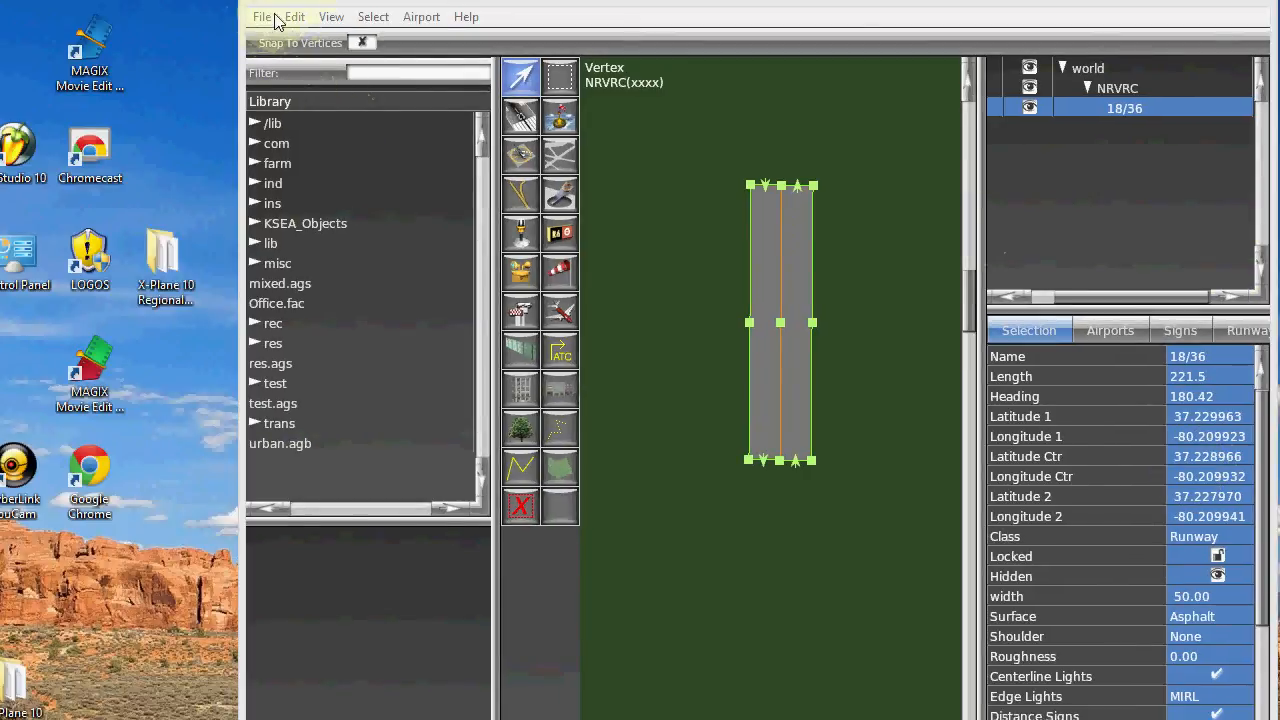
Save the scenery package and export the airport data as apt-NRVRC.dat in the Earth nav data folder.
left_click(262, 17)
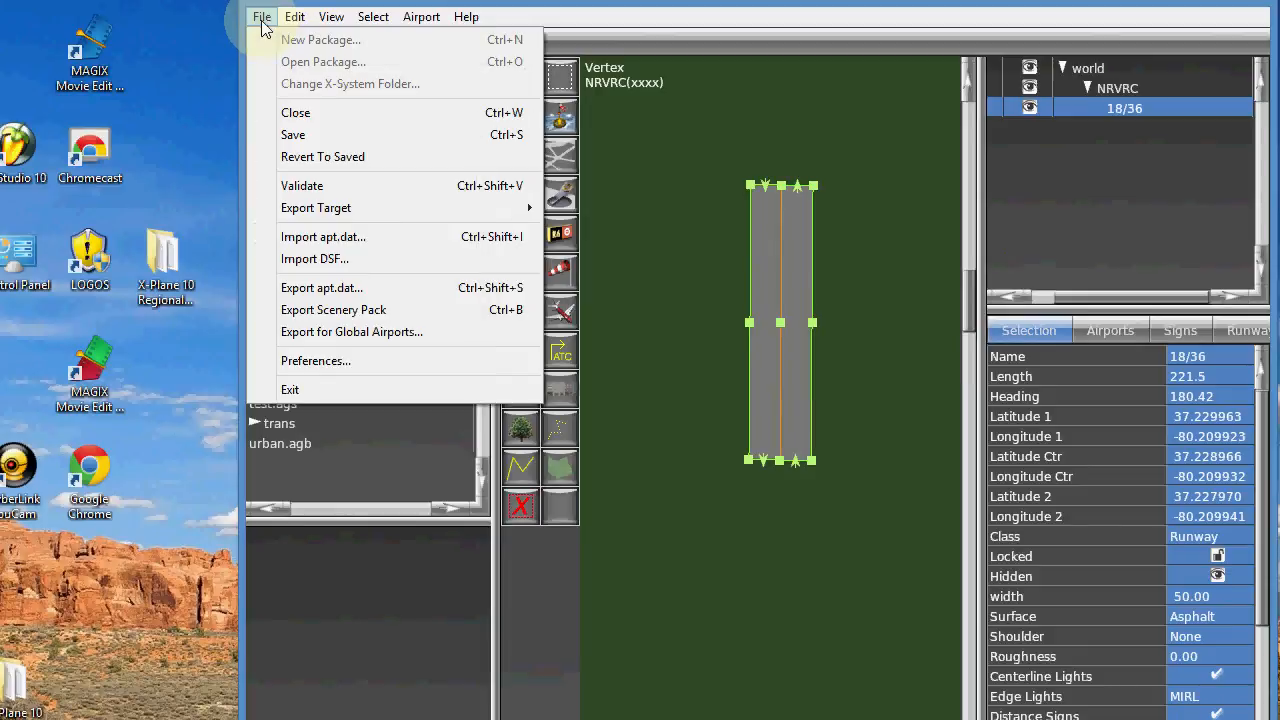
left_click(295, 136)
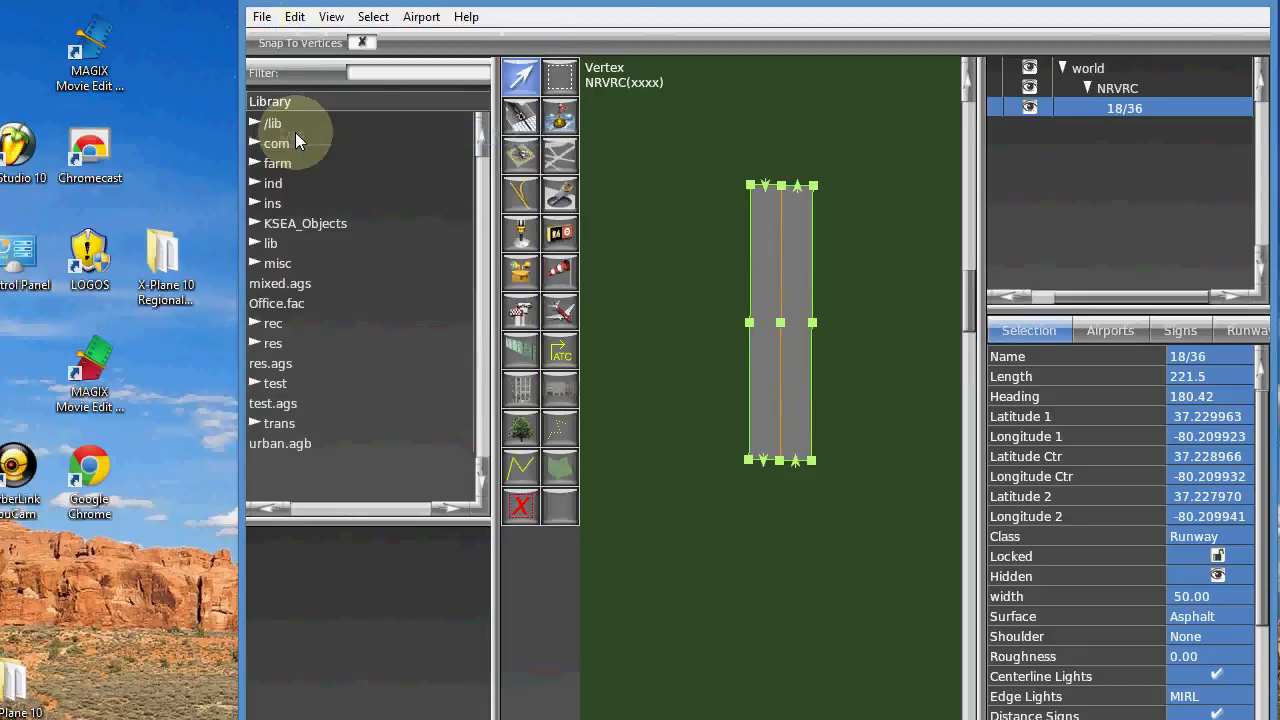
left_click(263, 19)
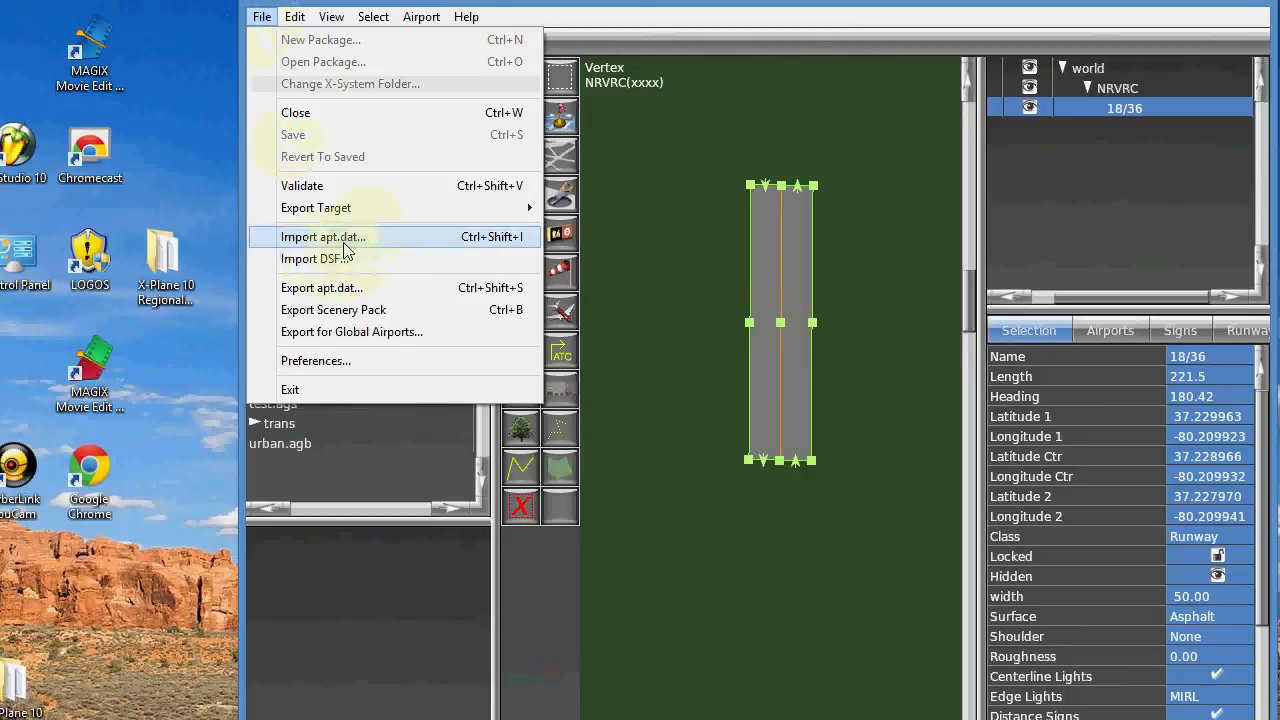
left_click(320, 296)
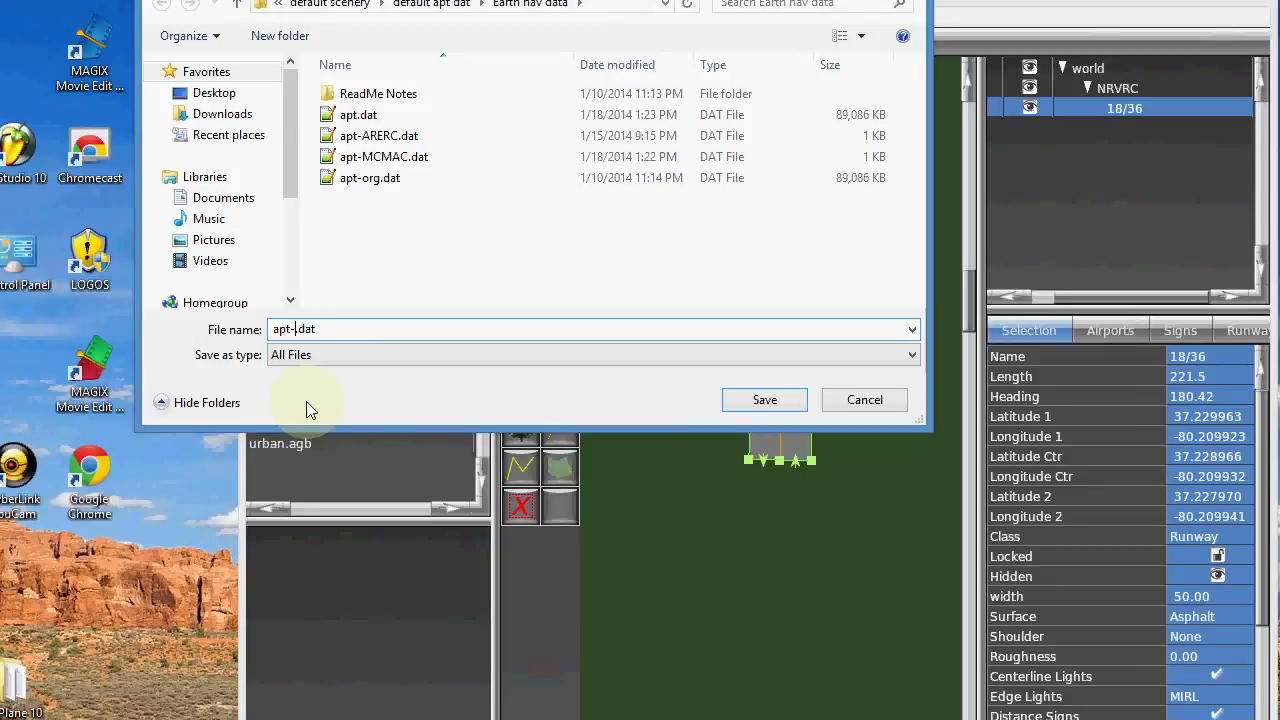
type("NRVRC")
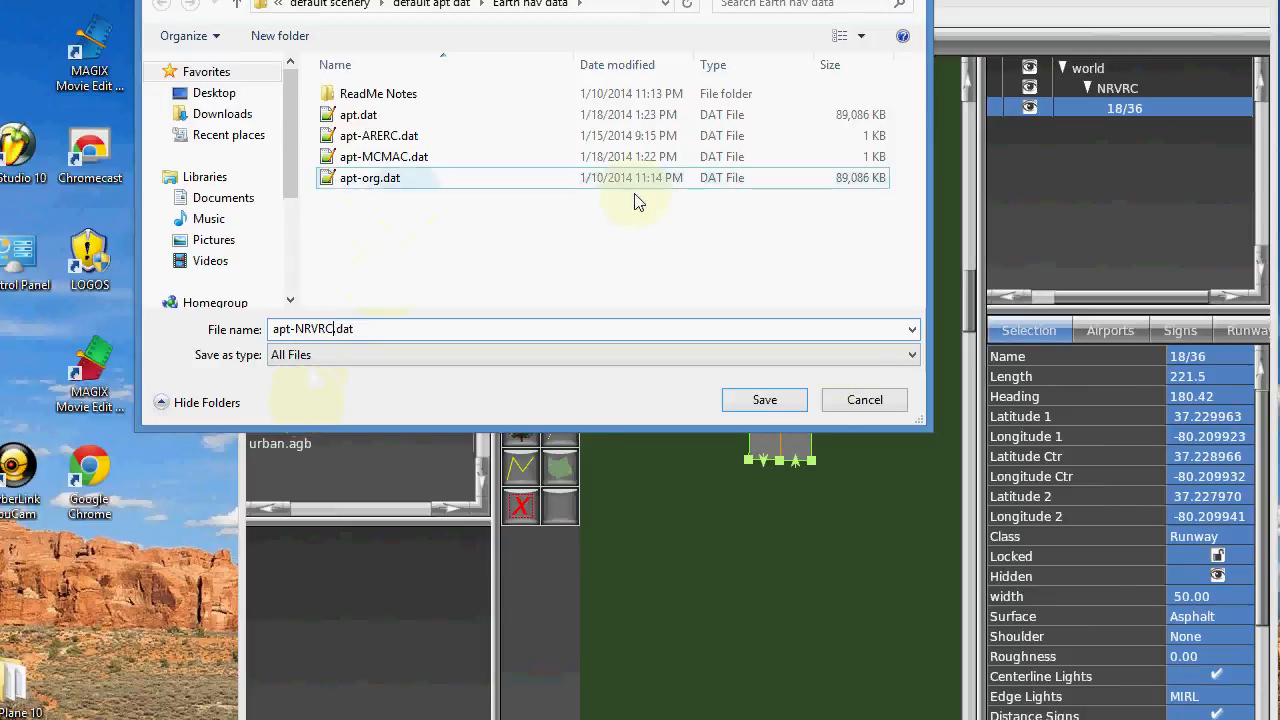
left_click(765, 401)
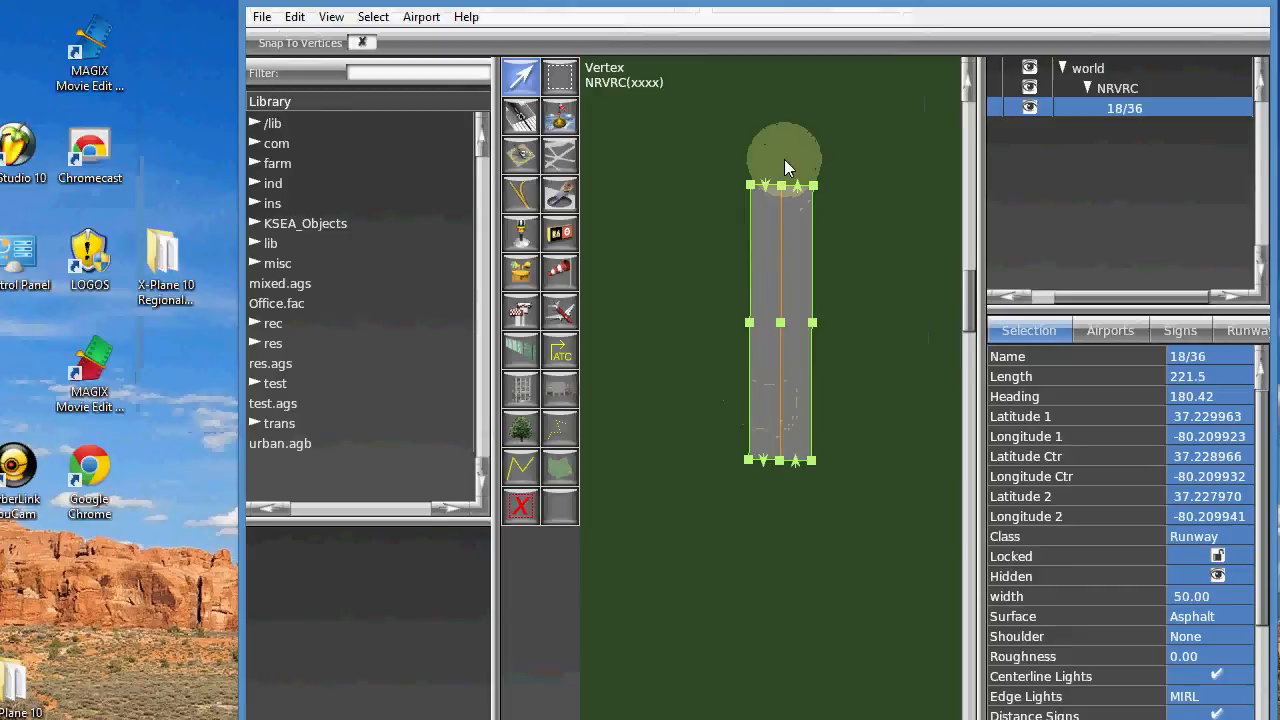
Close the NRVRC package and WED, and open the X-Plane 10 Regional folder from the desktop.
left_click(1252, 8)
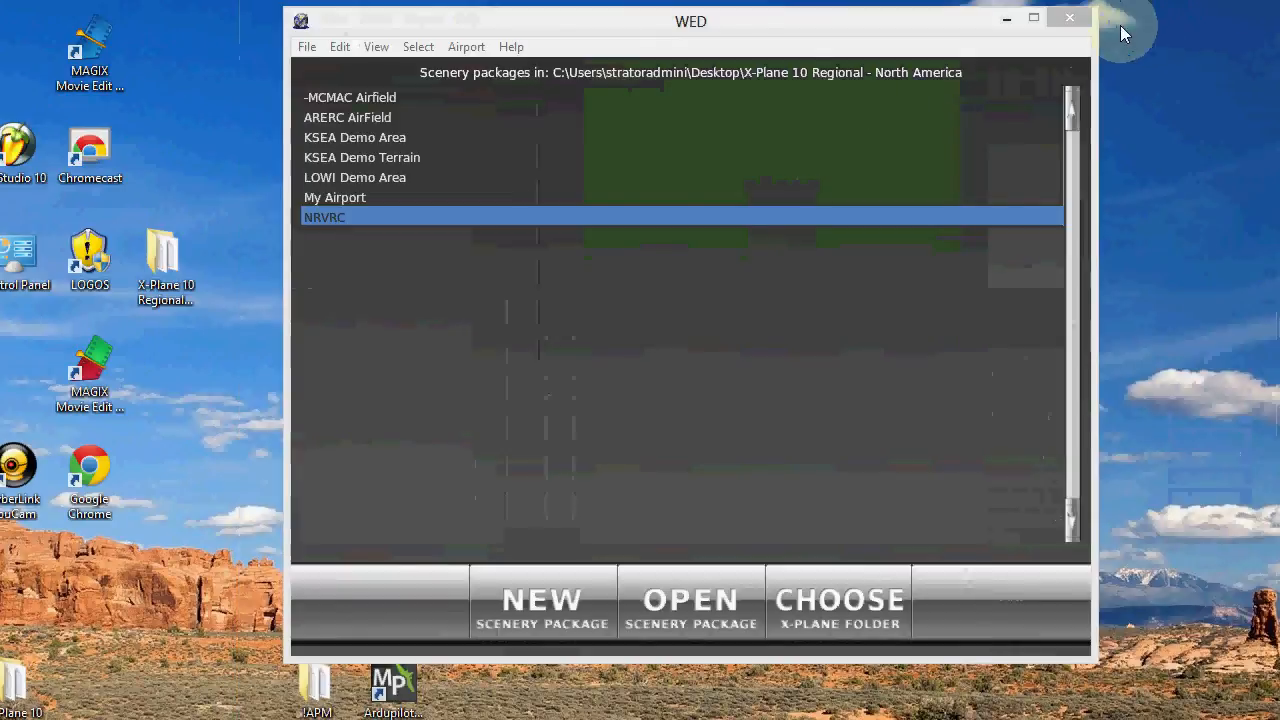
left_click(1072, 22)
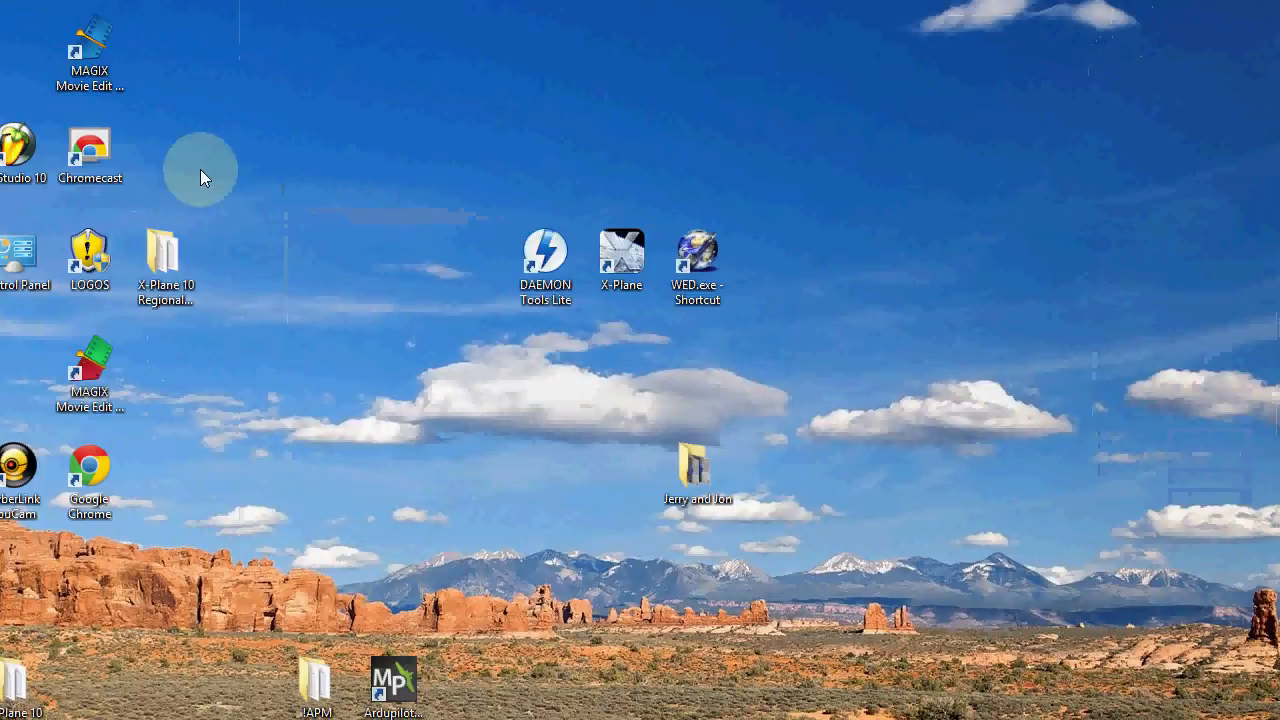
left_click(166, 262)
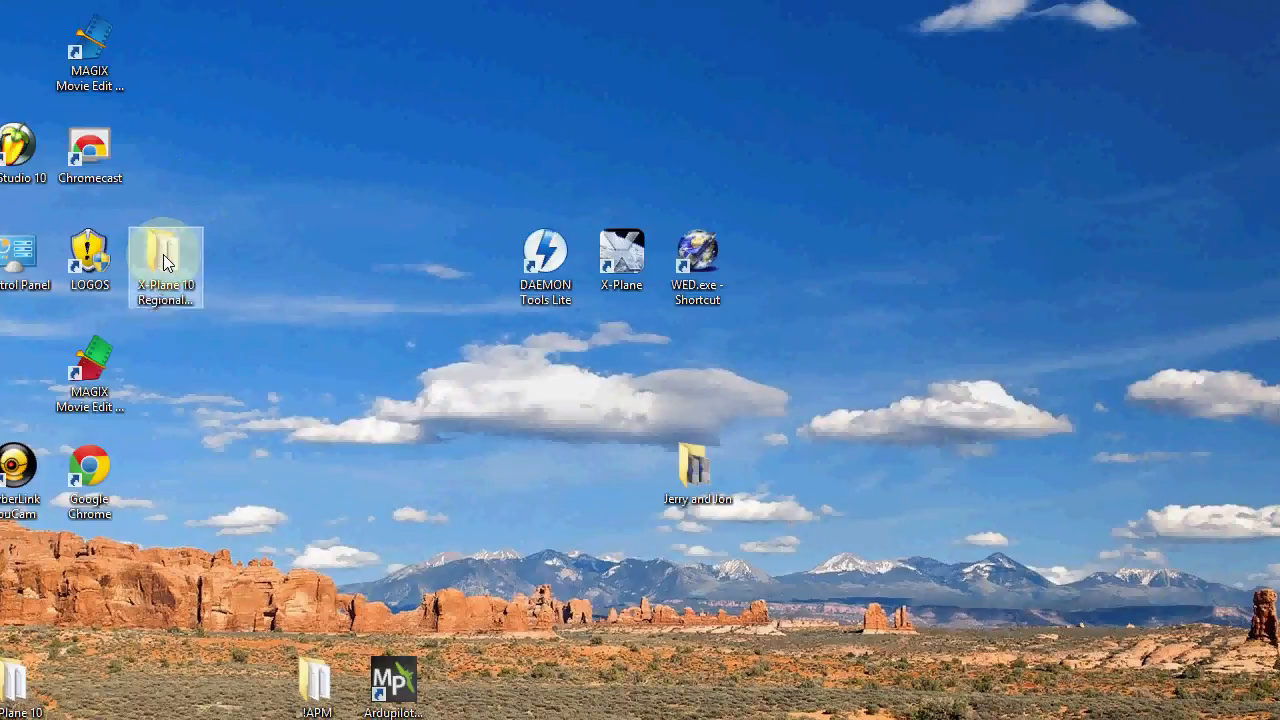
double_click(163, 256)
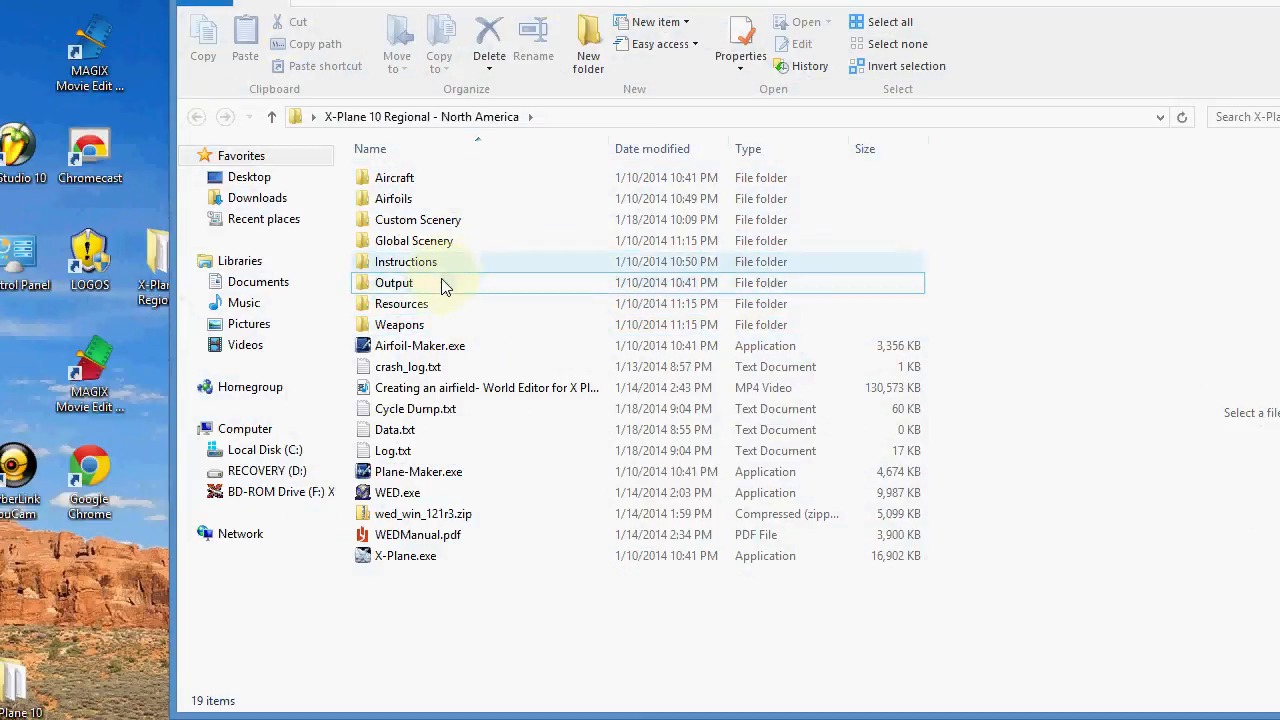
Go to the Earth nav data folder inside Resources, default scenery, default apt dat.
left_click(408, 312)
double_click(406, 310)
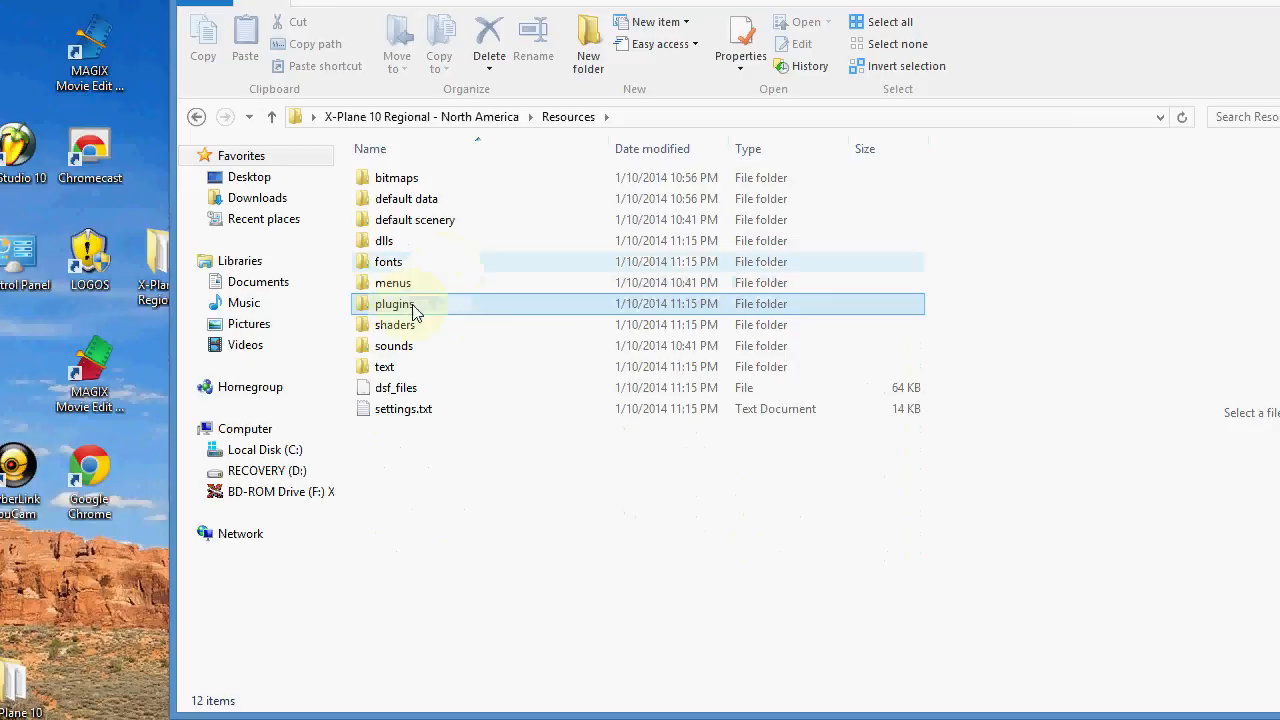
double_click(418, 224)
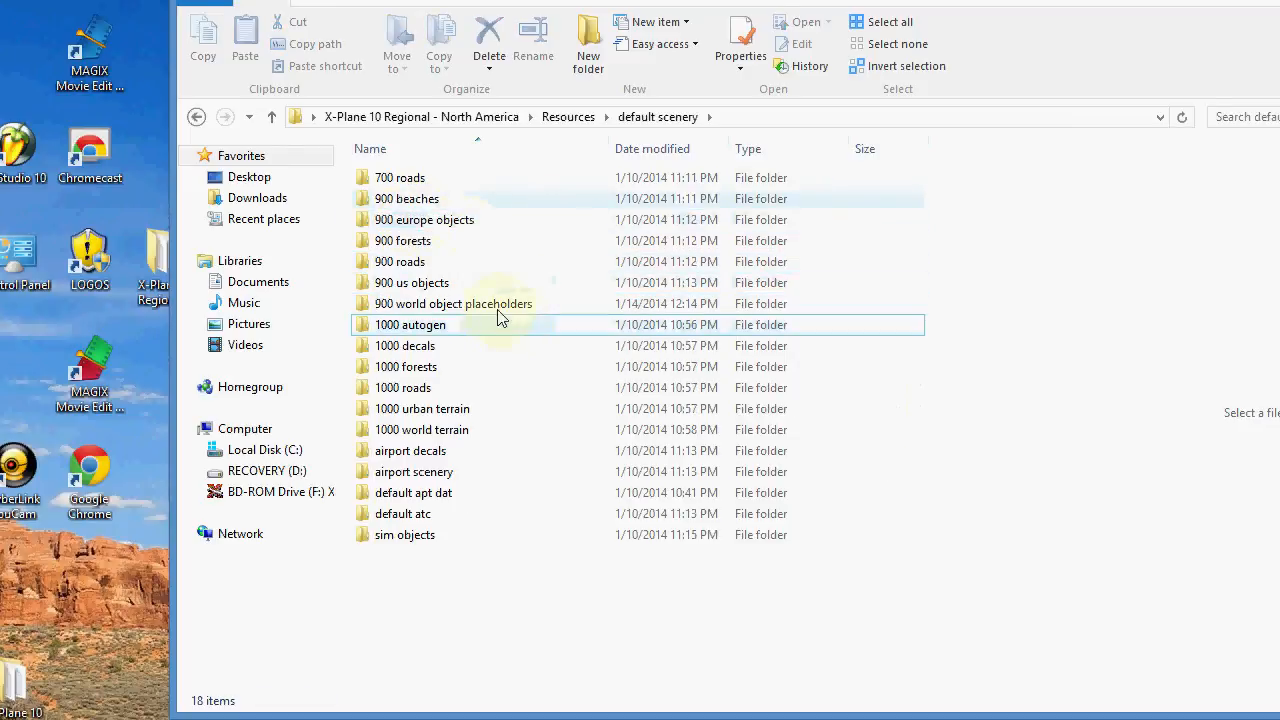
left_click(418, 497)
double_click(418, 495)
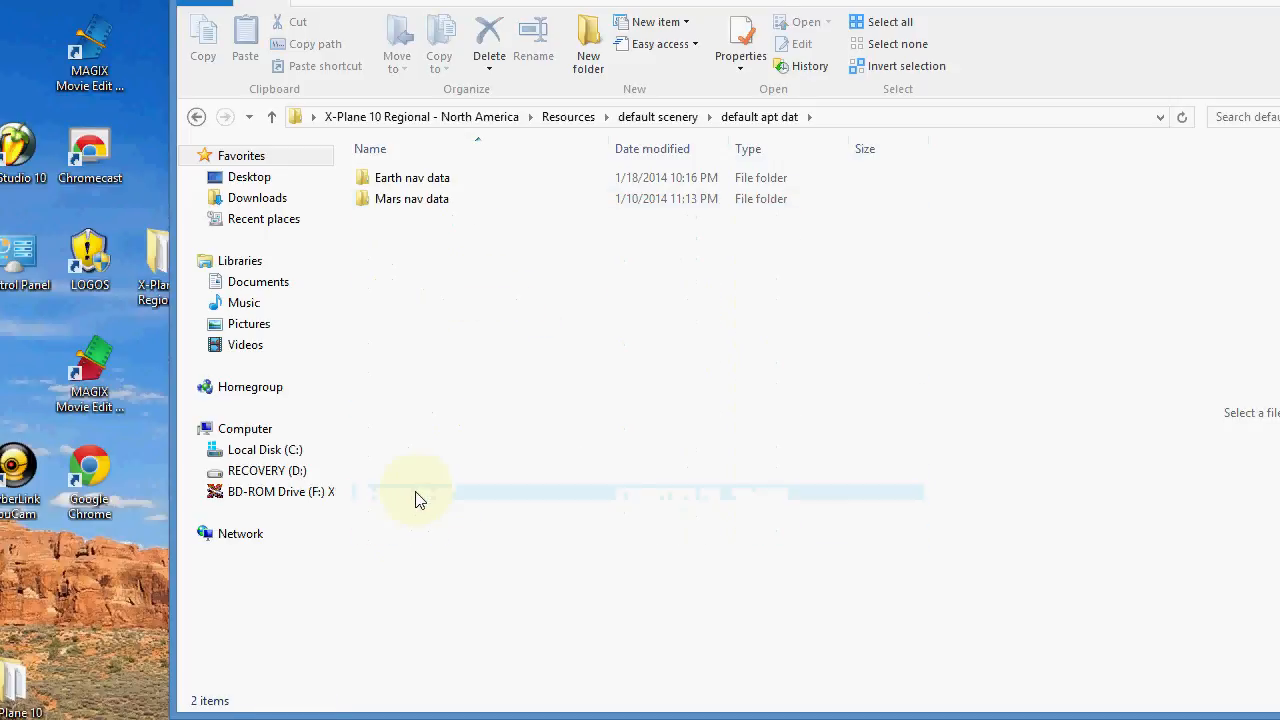
double_click(410, 182)
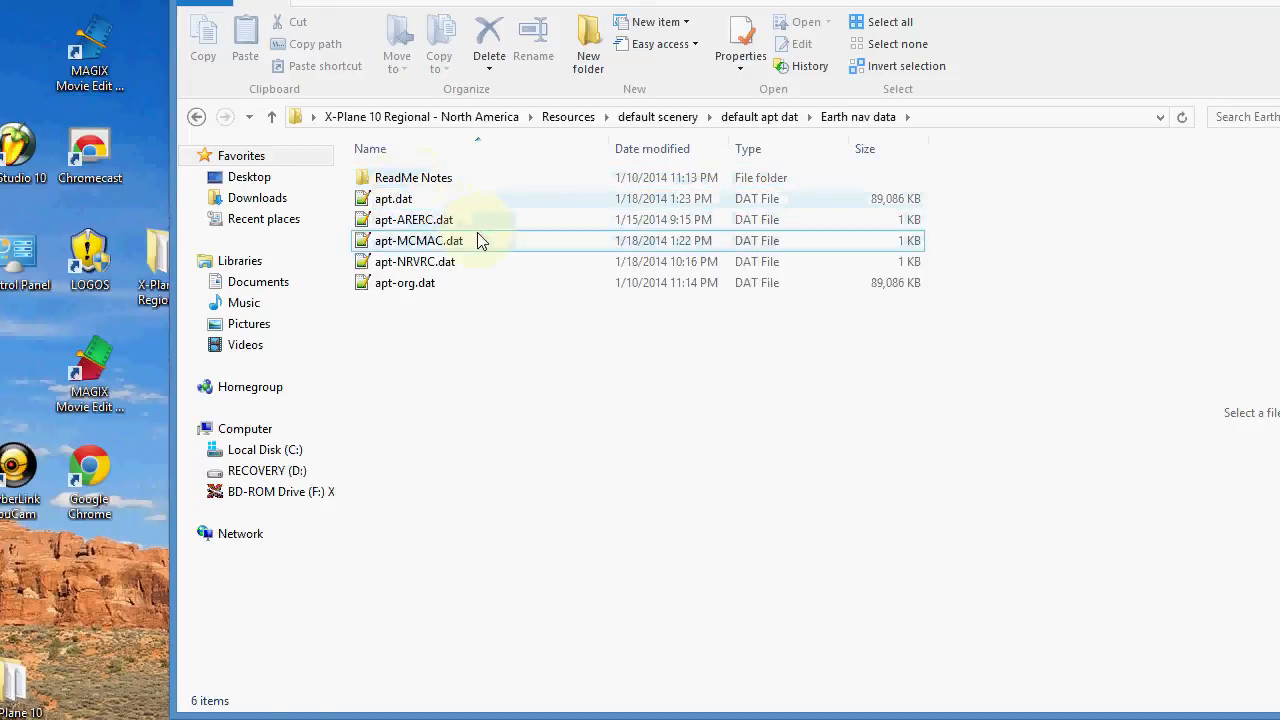
Open apt-NRVRC.dat in the text editor, bring its window fully into view and examine the airport and runway lines.
double_click(408, 268)
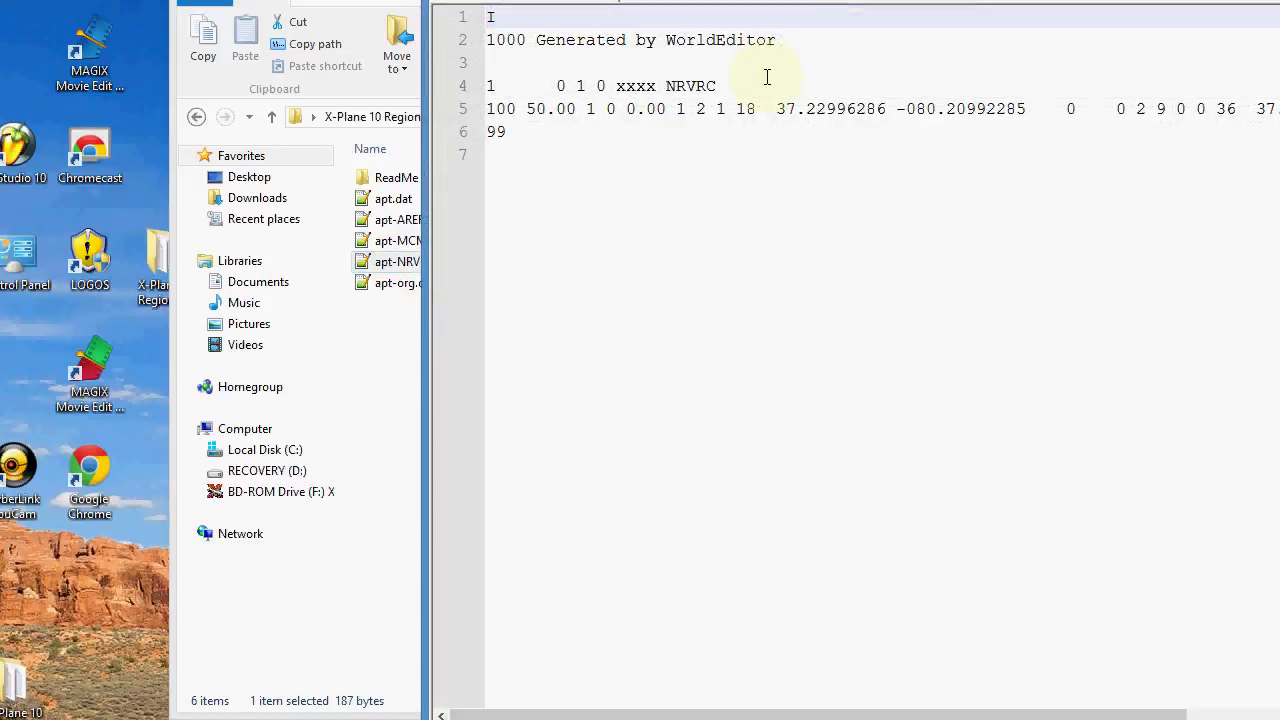
left_click_drag(814, 0, 572, 0)
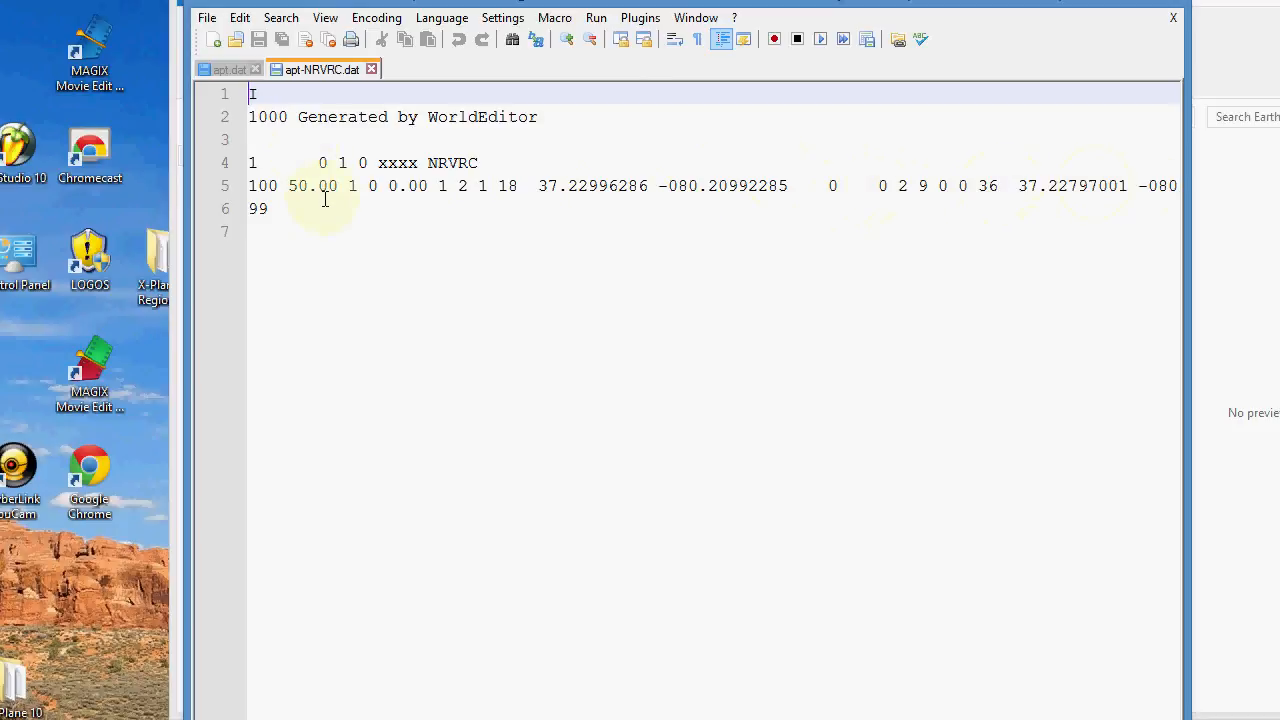
left_click(321, 162)
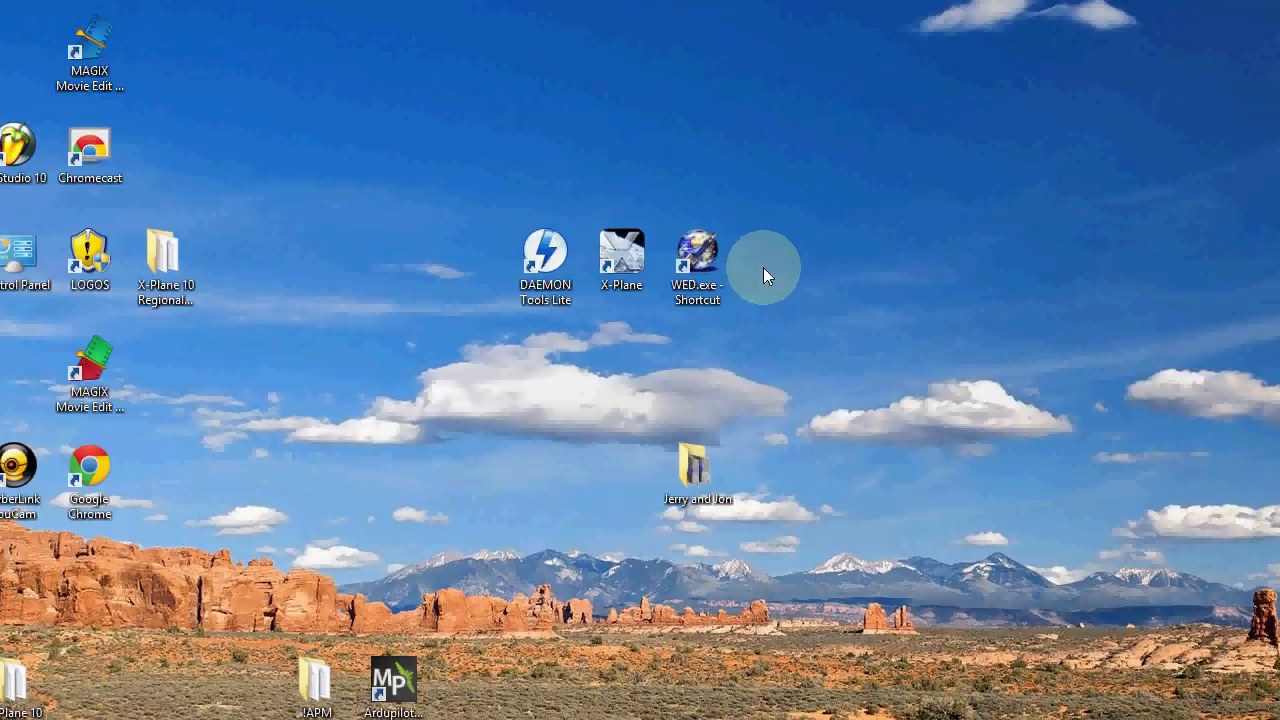
Move the Ardupilot desktop shortcut beneath the X-Plane one, launch Mission Planner from it and open the flight plan map.
left_click_drag(393, 680, 622, 352)
double_click(622, 352)
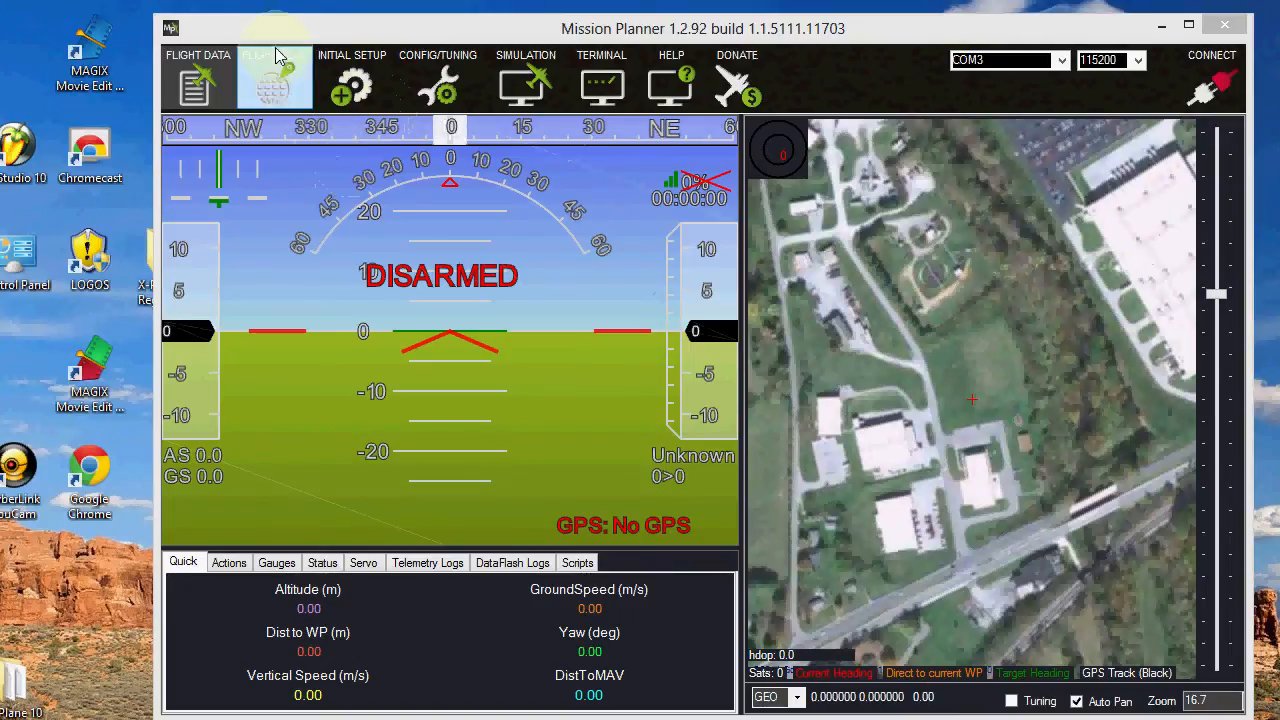
left_click(279, 96)
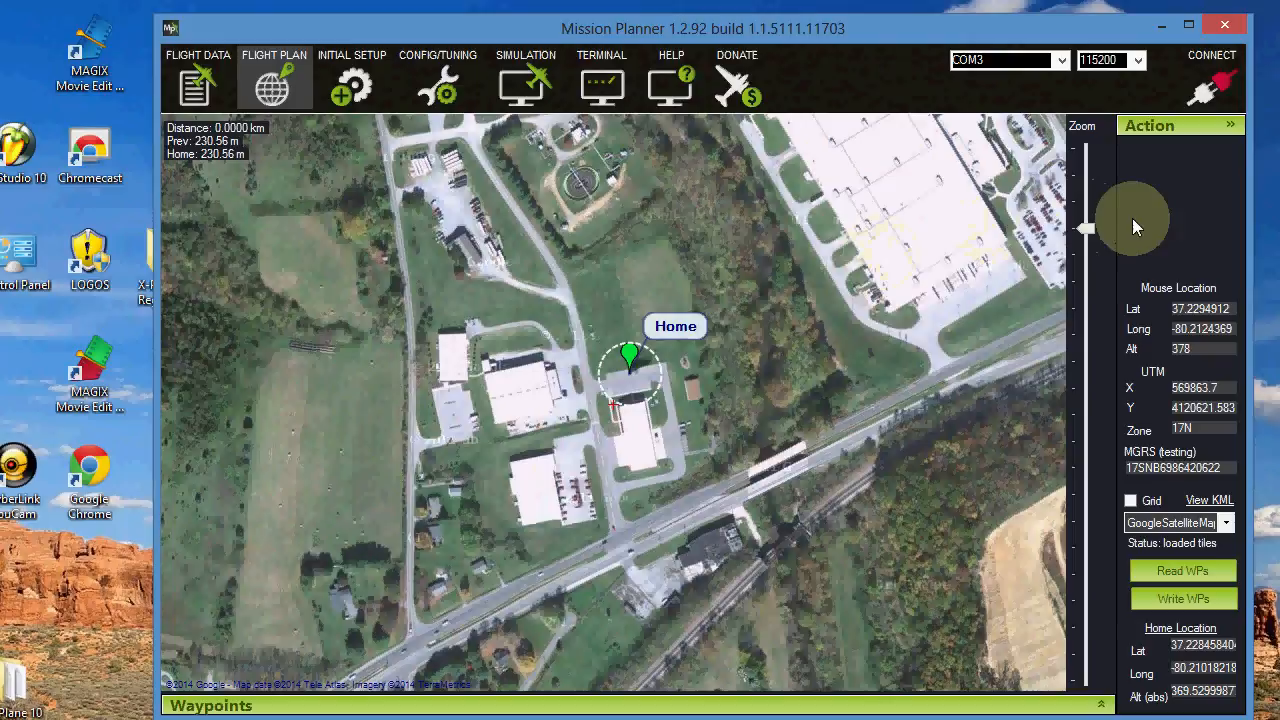
Locate the model airfield beside the river, northeast of Home, on the satellite map and place waypoint 1 on the middle of its runway.
left_click_drag(1093, 234, 1089, 285)
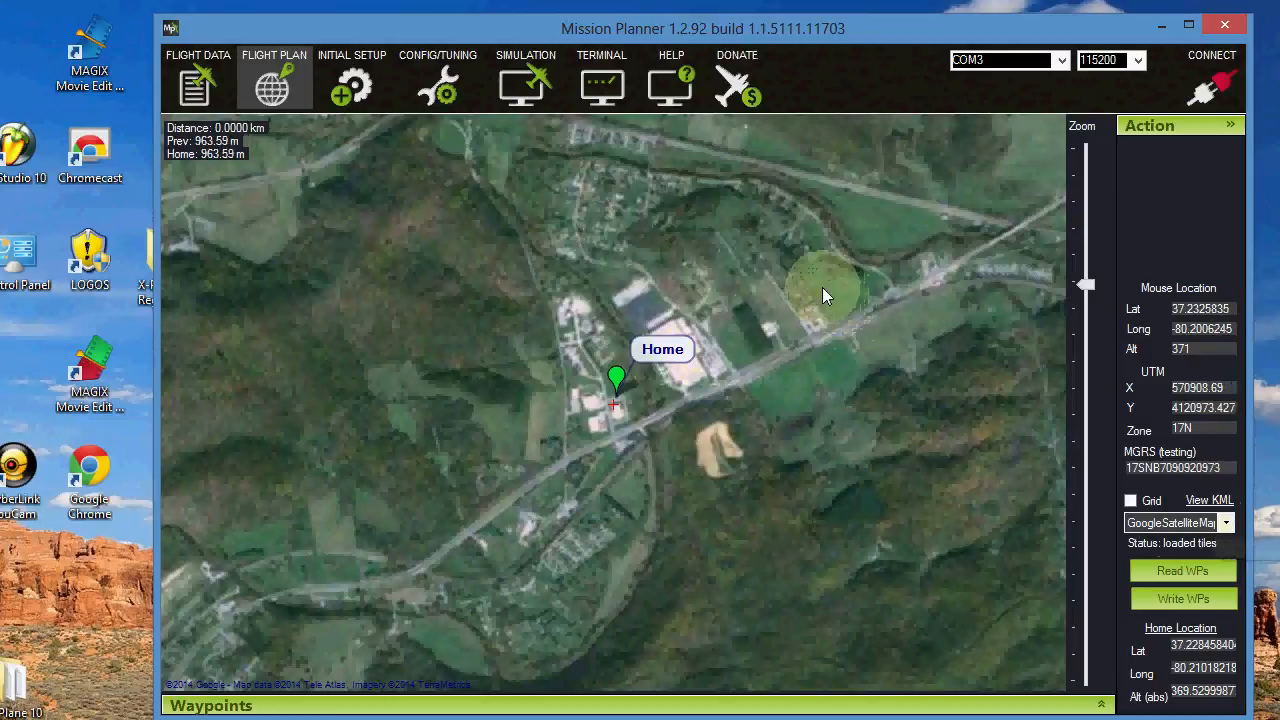
left_click_drag(818, 282, 530, 421)
left_click_drag(1086, 286, 1087, 312)
mouse_move(994, 263)
left_mouse_down()
mouse_move(834, 380)
mouse_move(677, 443)
left_mouse_up()
left_click_drag(888, 271, 720, 363)
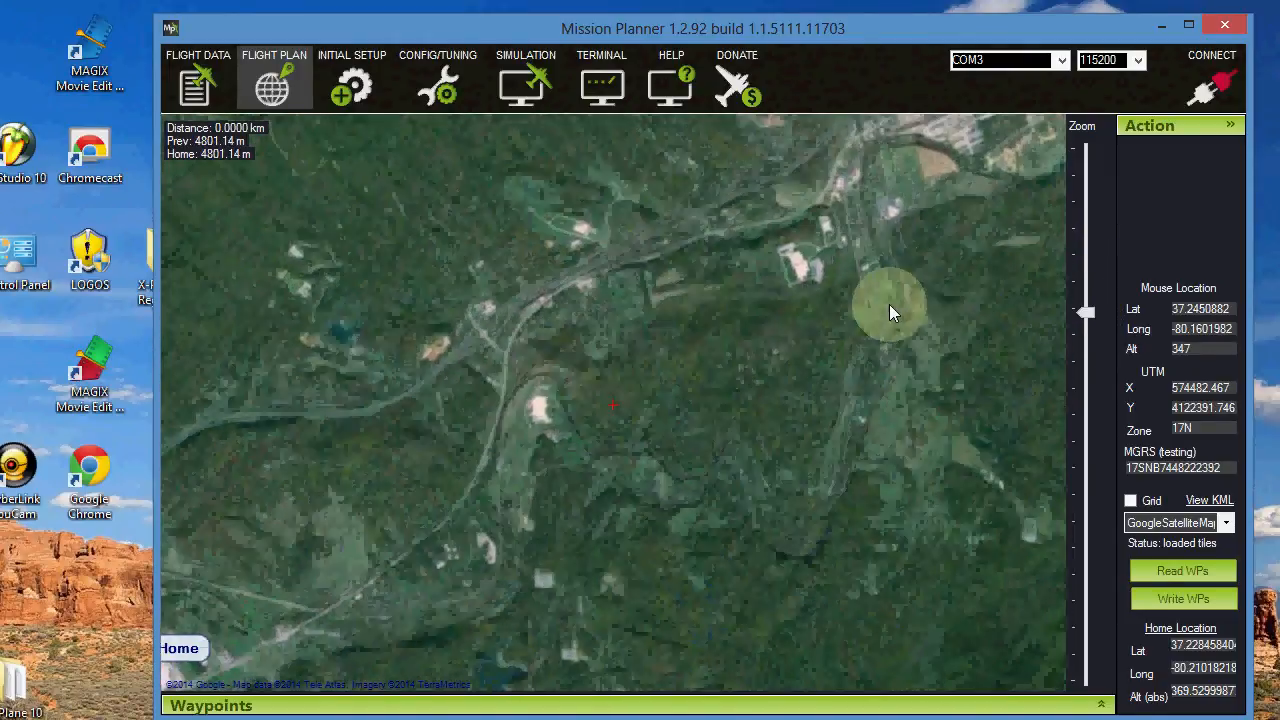
left_click_drag(889, 297, 634, 414)
left_click_drag(902, 275, 794, 330)
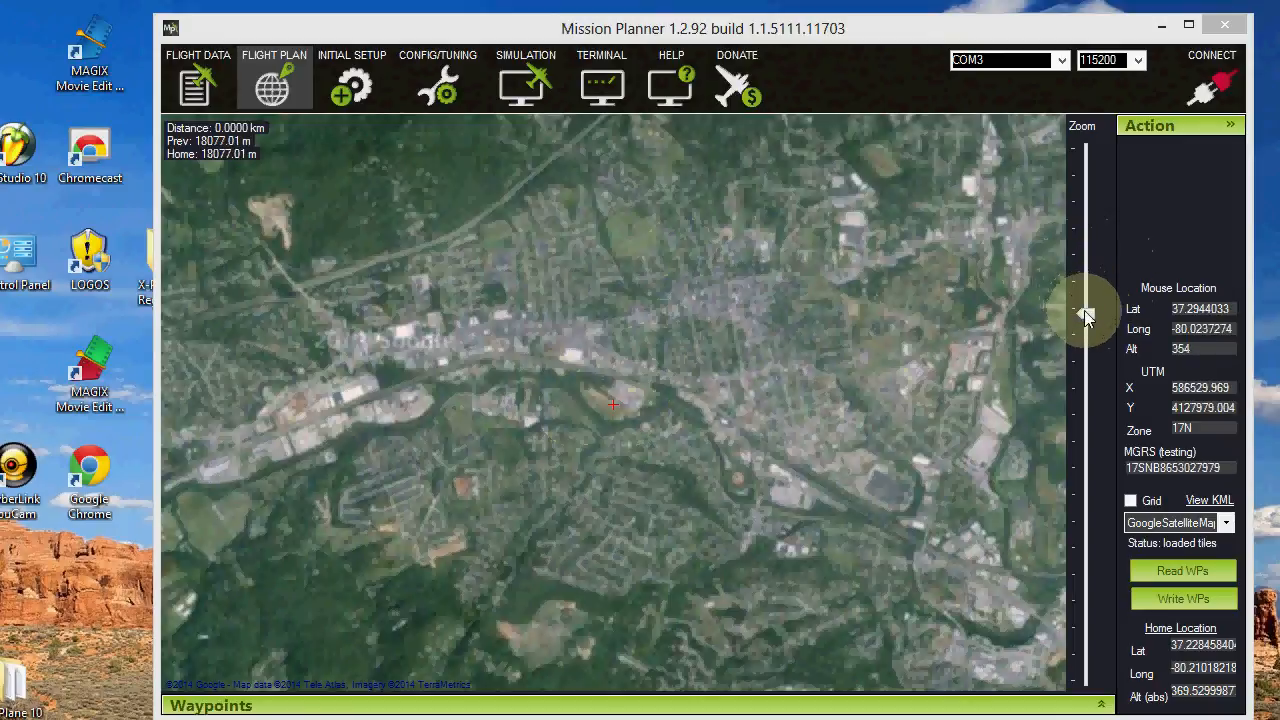
left_click_drag(1086, 314, 1120, 230)
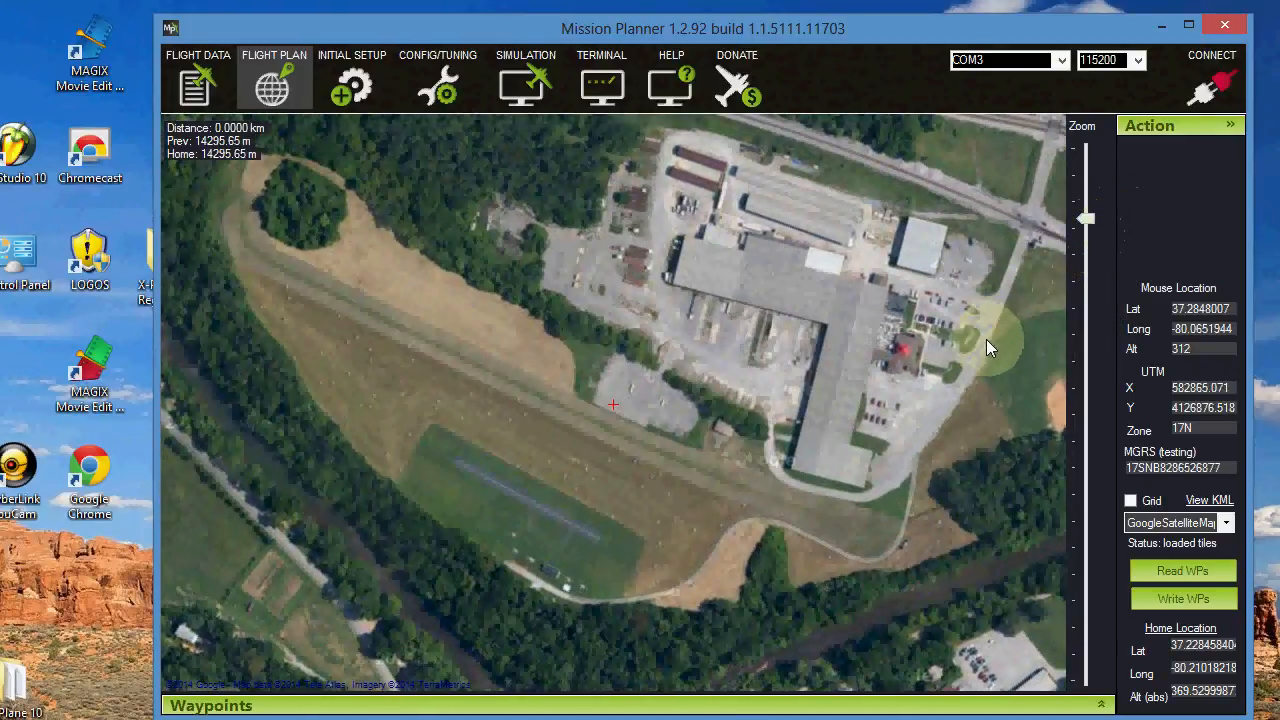
left_click(535, 511)
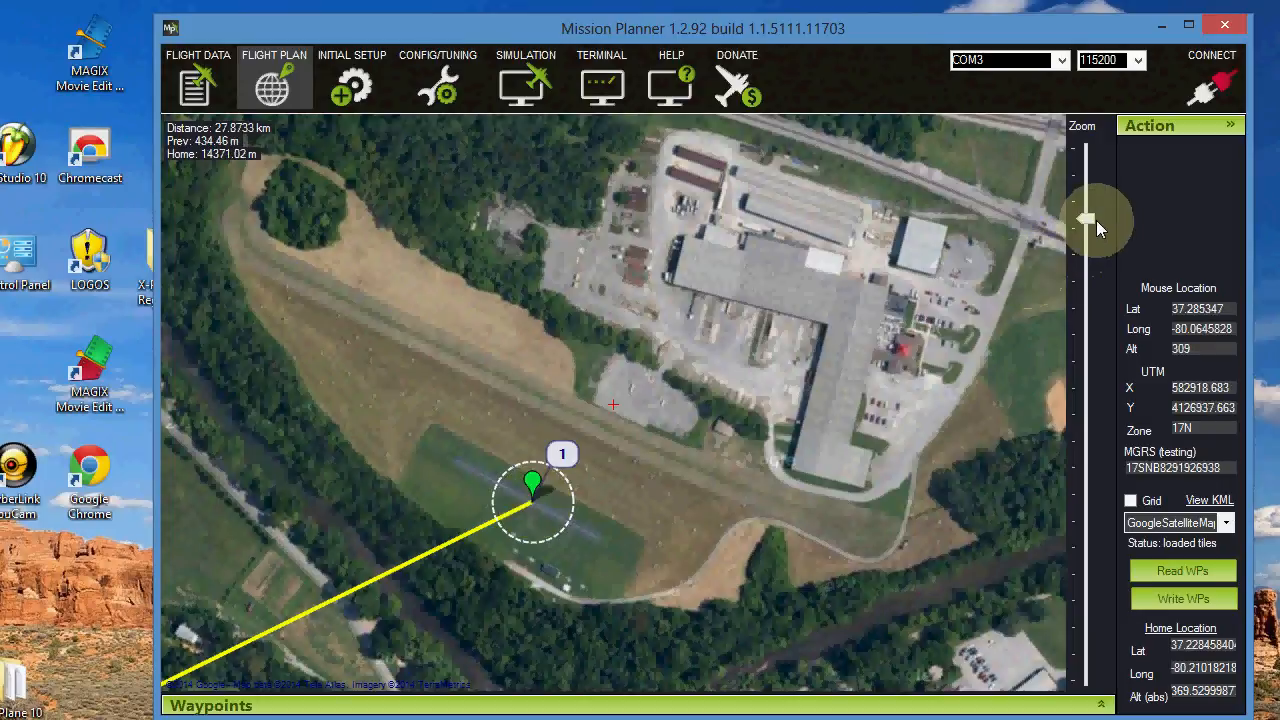
Move the Home marker from its distant spot to the model airfield, placing it just off the runway's southeast end.
left_click_drag(1085, 219, 1092, 420)
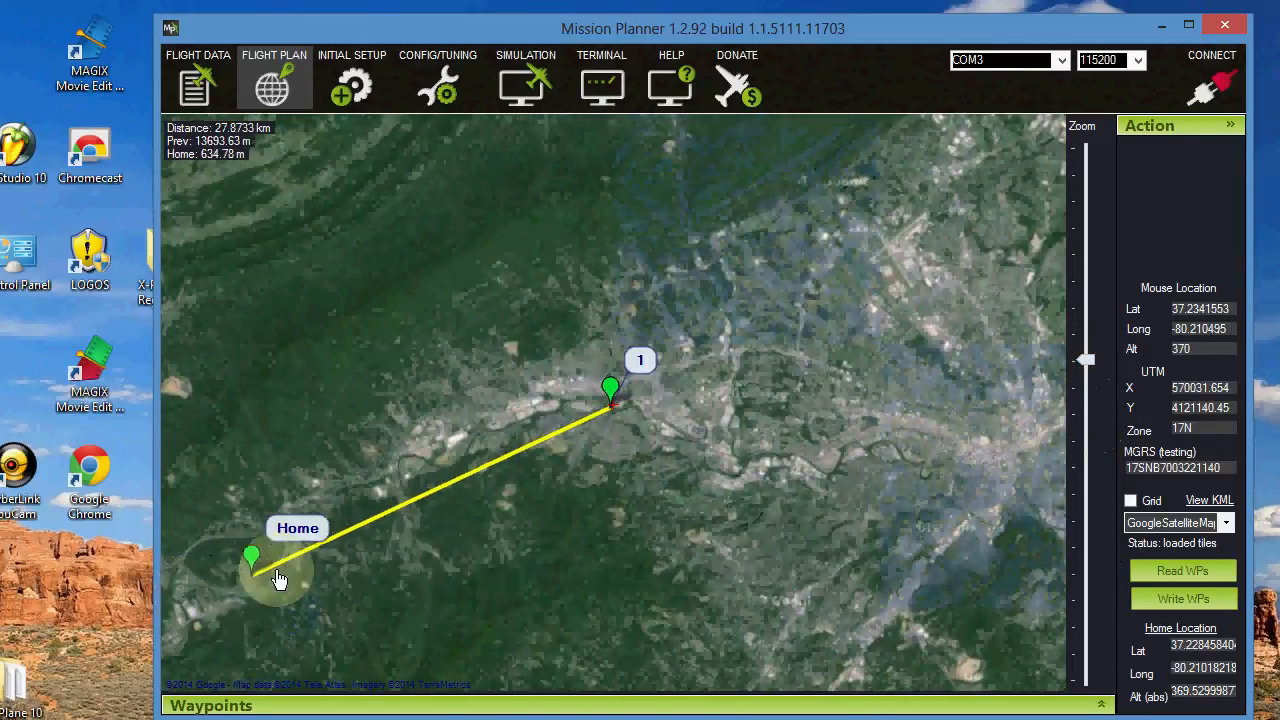
left_click_drag(572, 487, 633, 430)
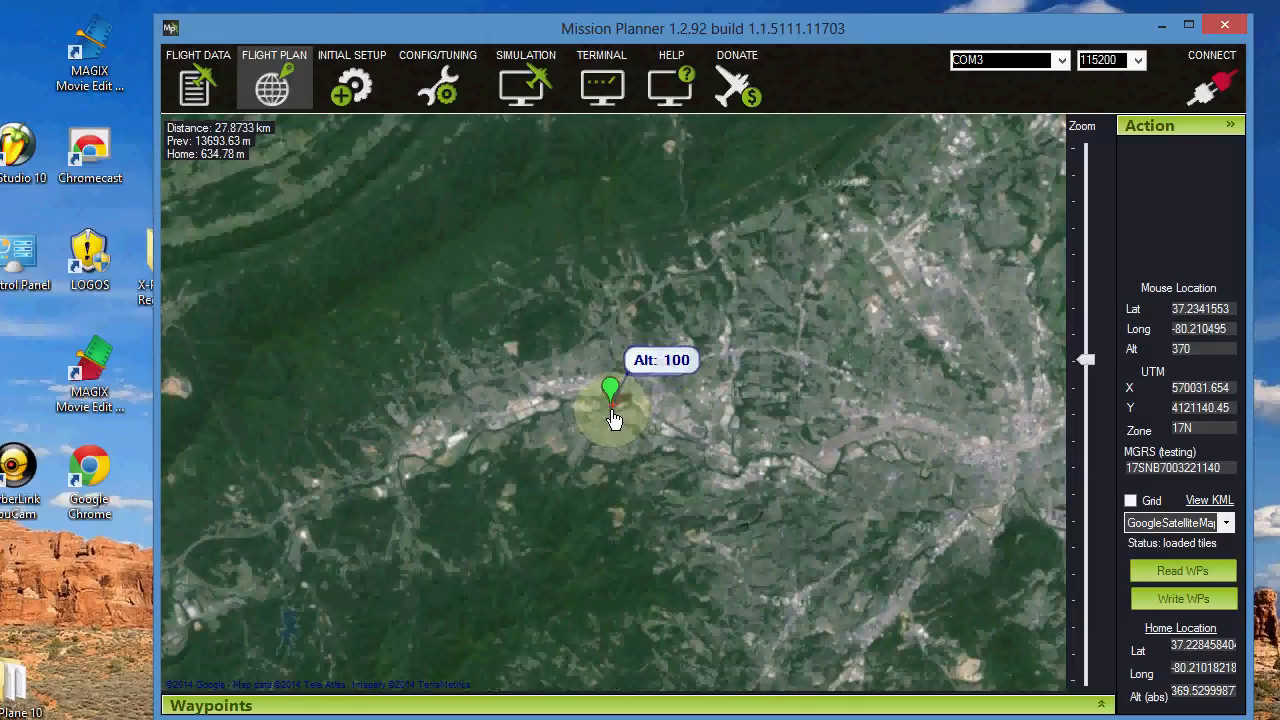
left_click_drag(614, 420, 612, 418)
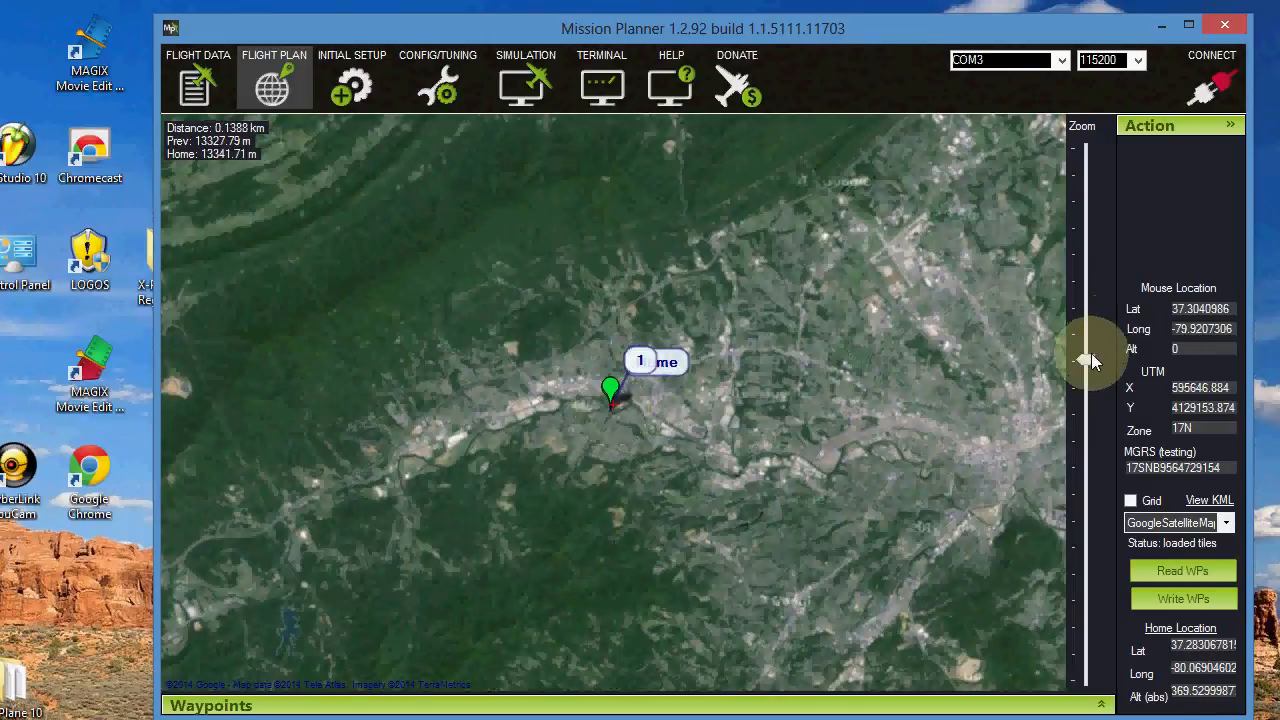
left_click_drag(1090, 357, 1107, 222)
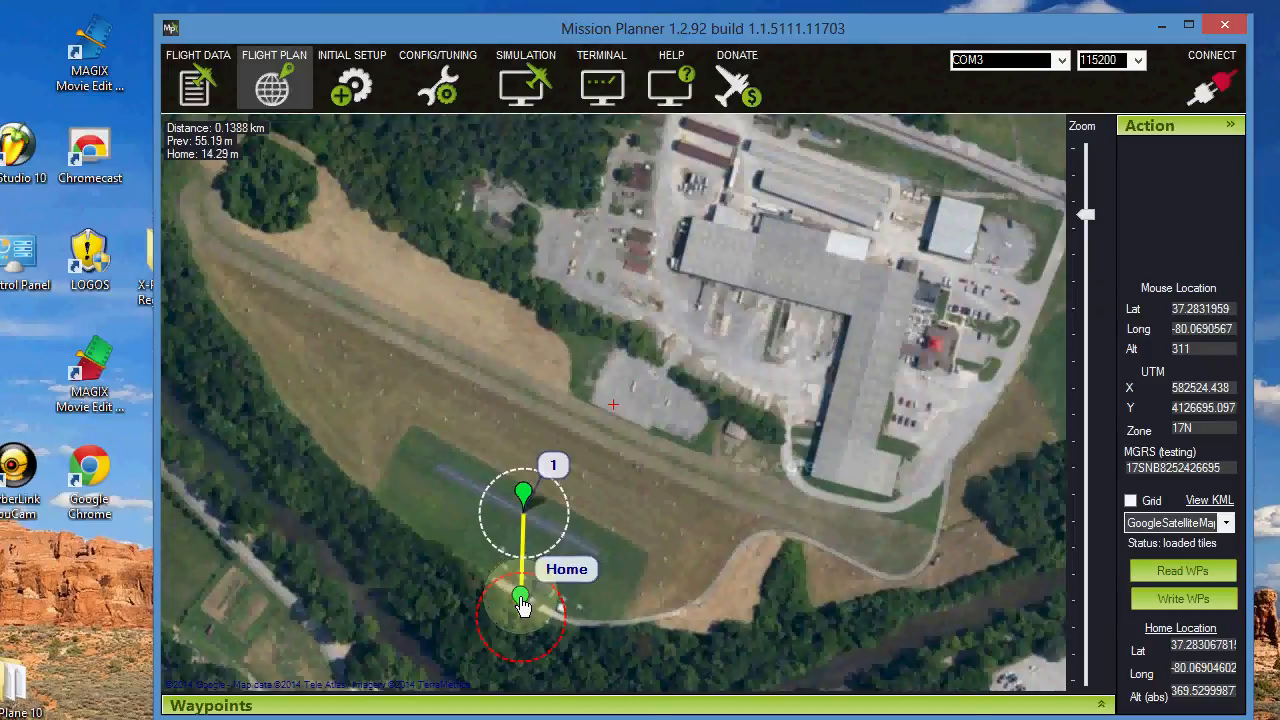
mouse_move(521, 602)
left_mouse_down()
mouse_move(558, 568)
mouse_move(637, 576)
left_mouse_up()
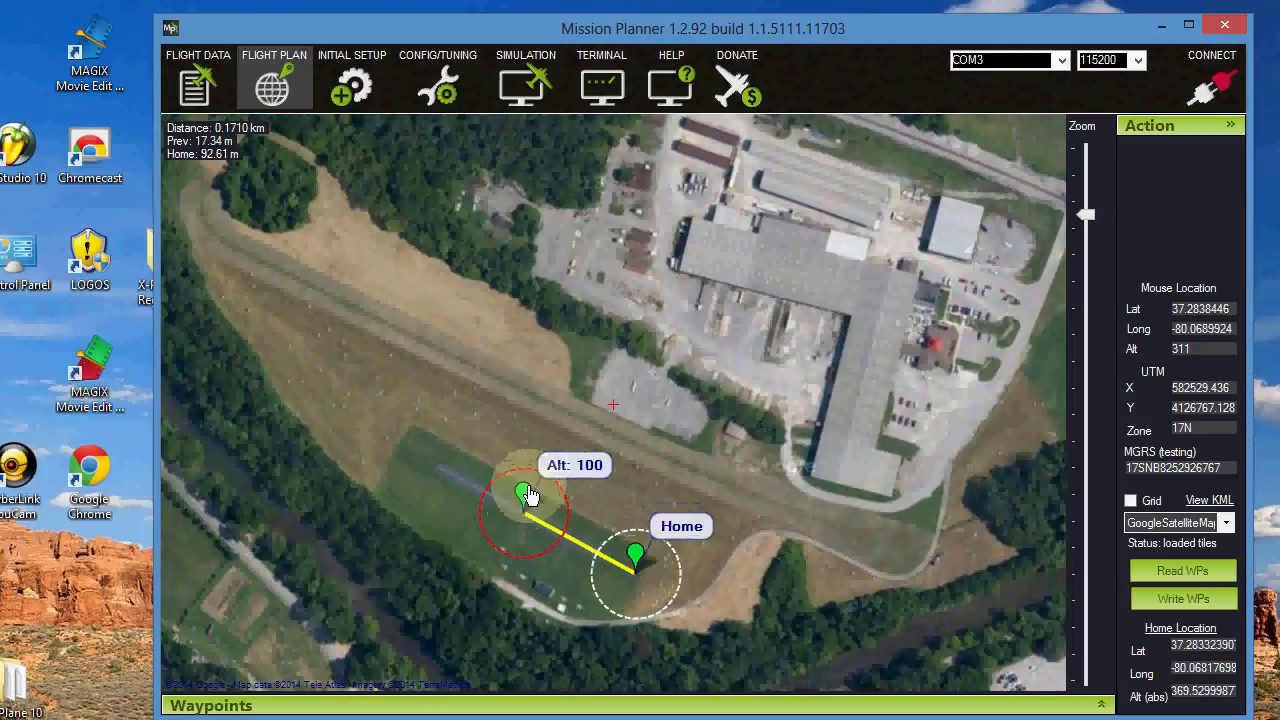
Move waypoint 1 to the southeast end of the runway and add waypoint 2 at its northwest end.
mouse_move(527, 500)
left_mouse_down()
mouse_move(552, 497)
mouse_move(584, 553)
mouse_move(612, 557)
mouse_move(605, 567)
left_mouse_up()
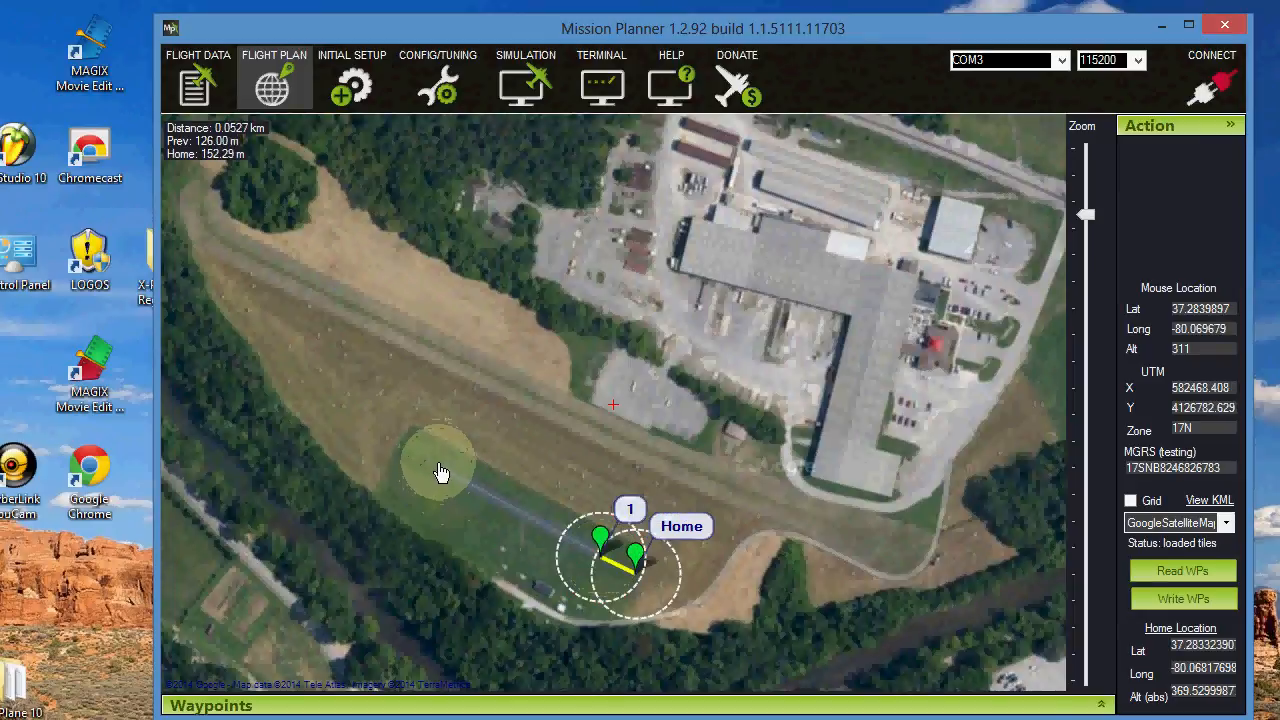
left_click(441, 473)
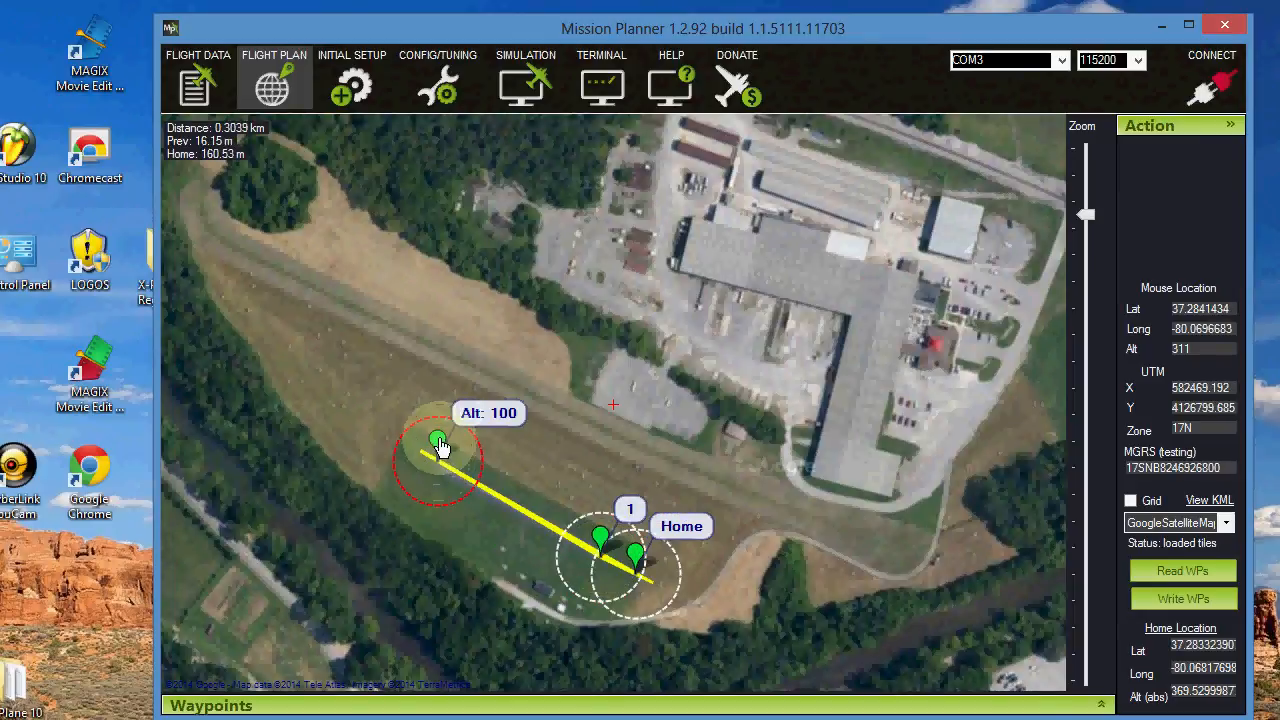
left_click_drag(441, 474, 444, 478)
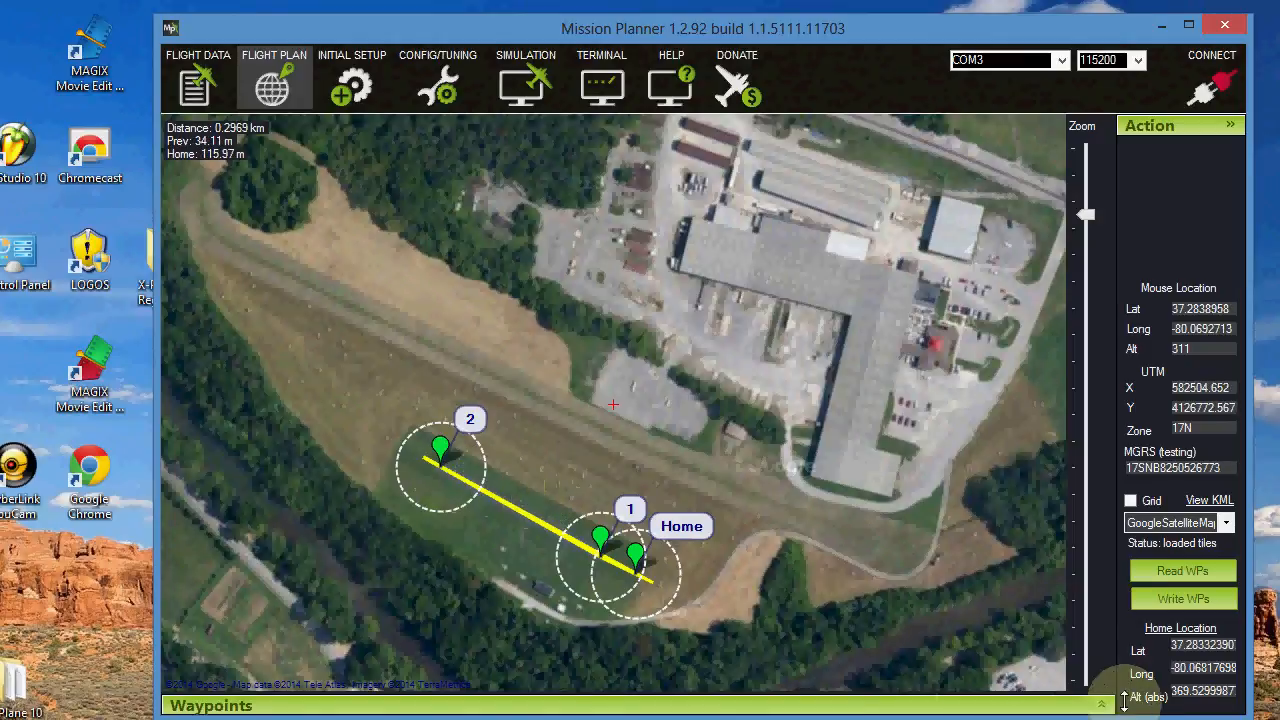
Show the list of waypoint coordinates below the map and reposition the window so both rows are fully visible.
left_click(1102, 706)
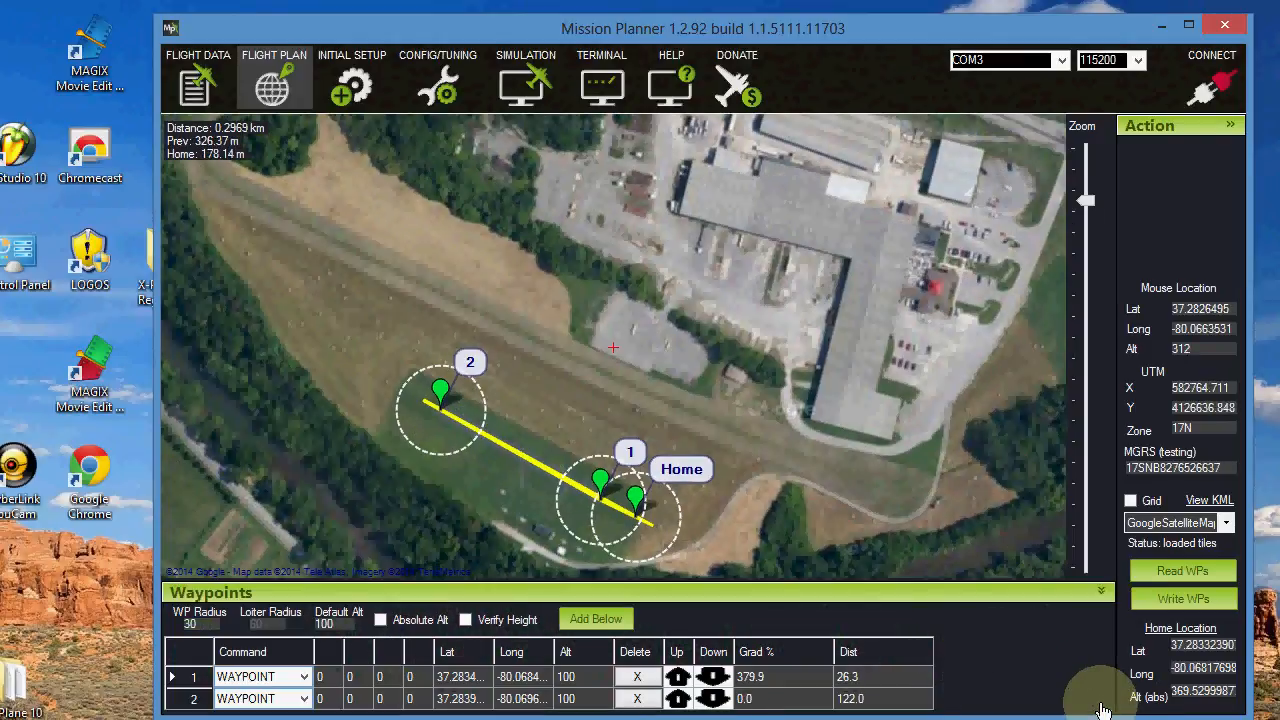
left_click_drag(760, 28, 734, 2)
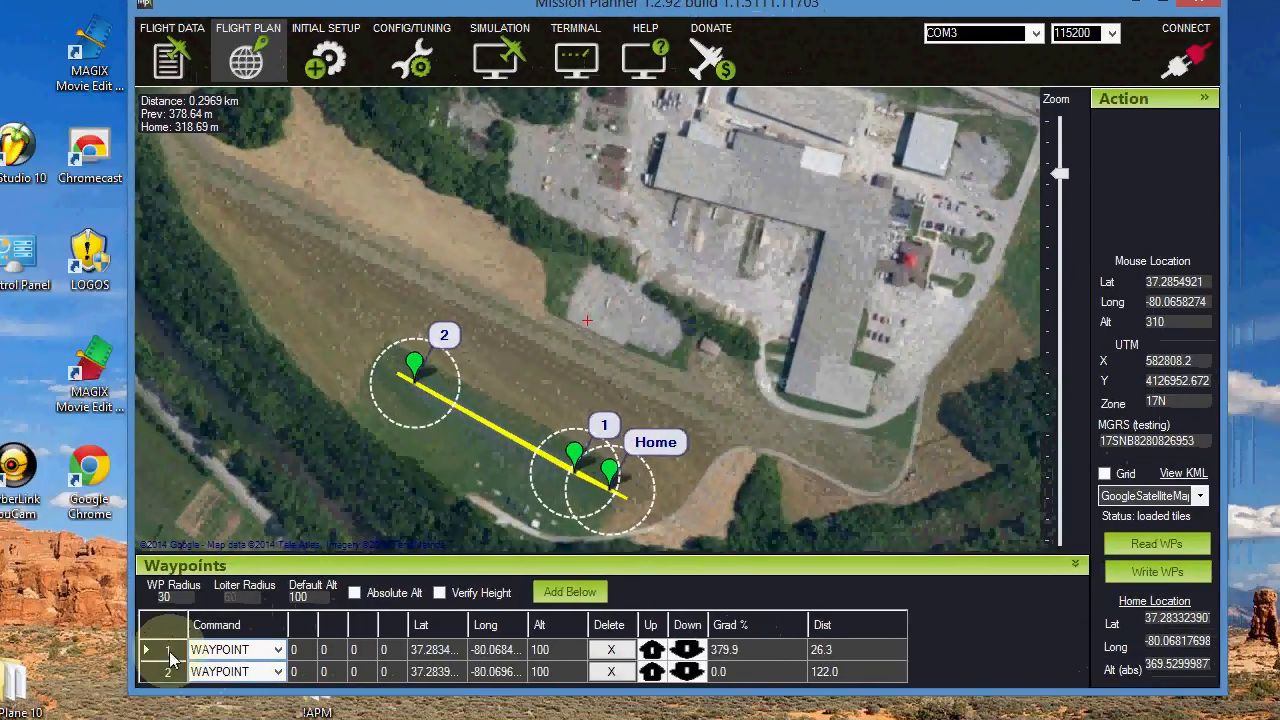
left_click(430, 652)
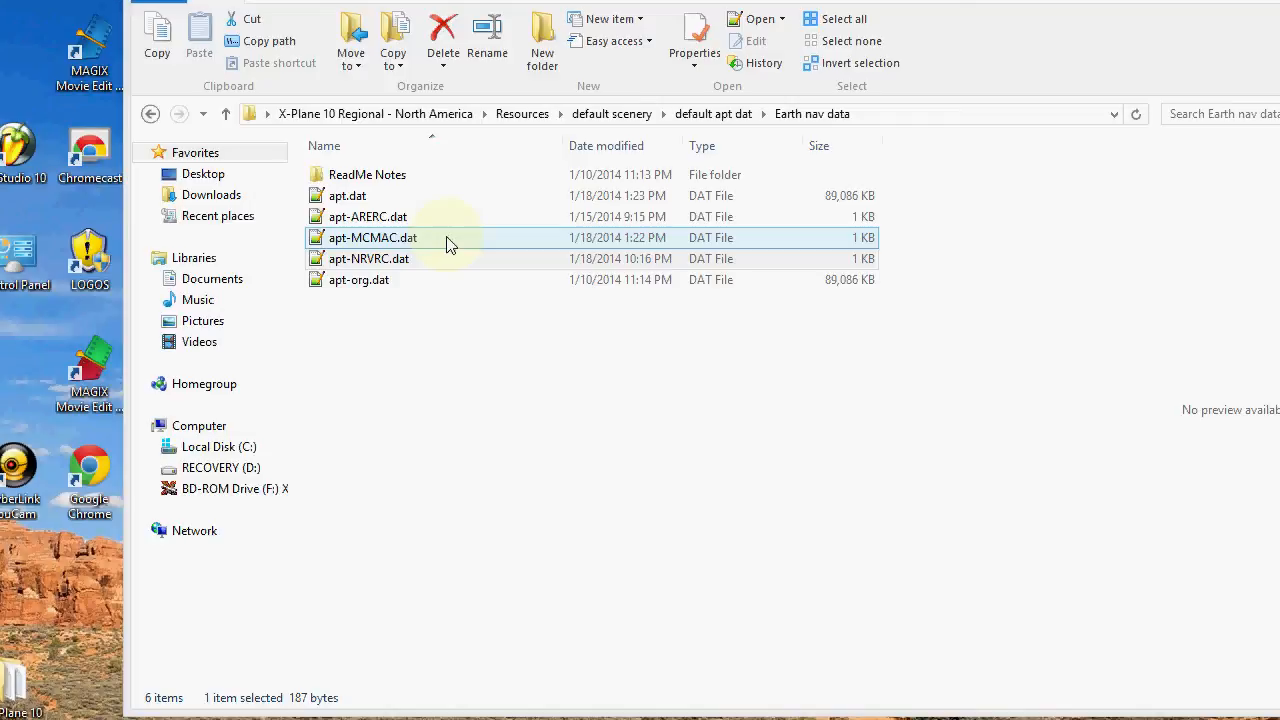
Switch to the Earth nav data folder and open apt-NRVRC.dat in the text editor.
left_click(388, 258)
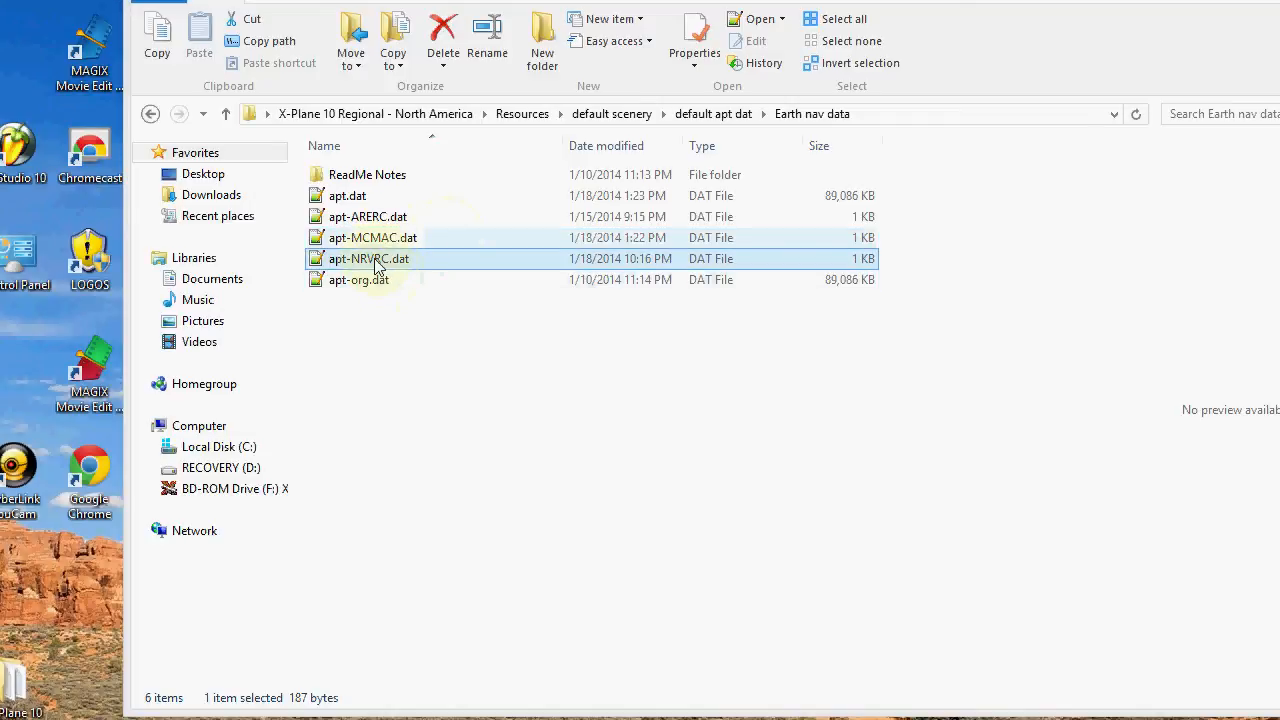
right_click(376, 263)
left_click(360, 262)
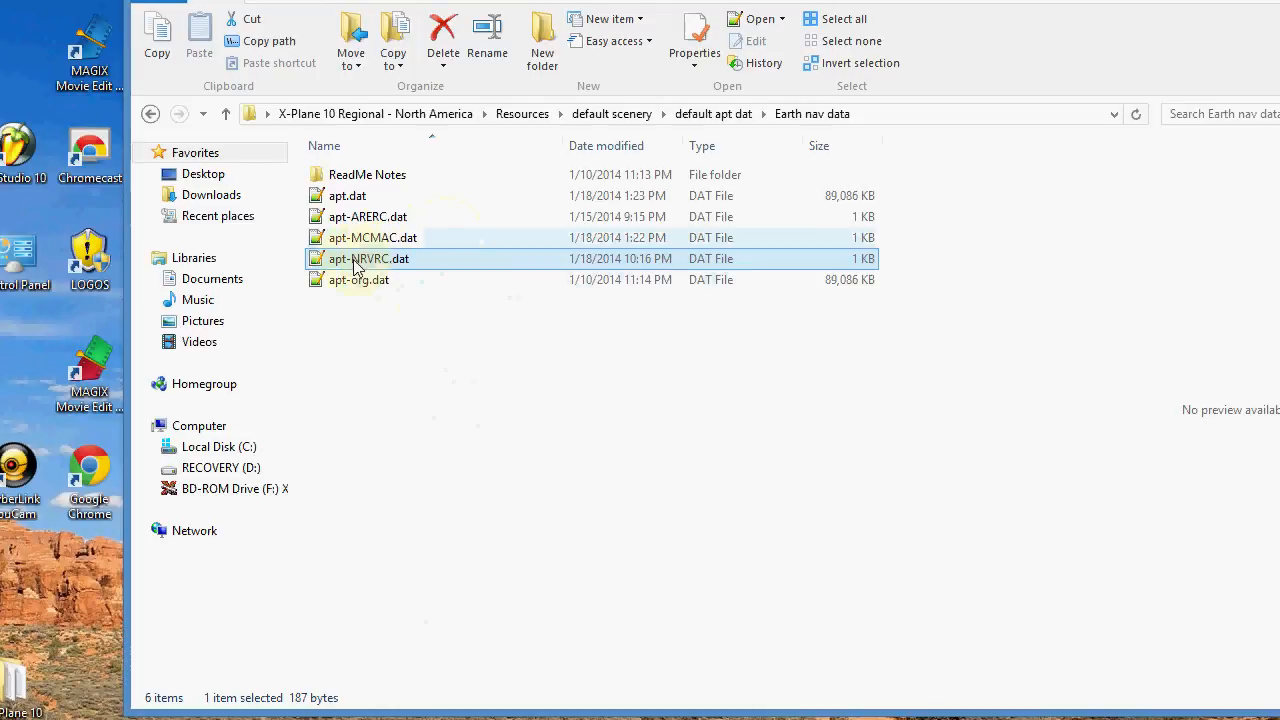
left_click(506, 300)
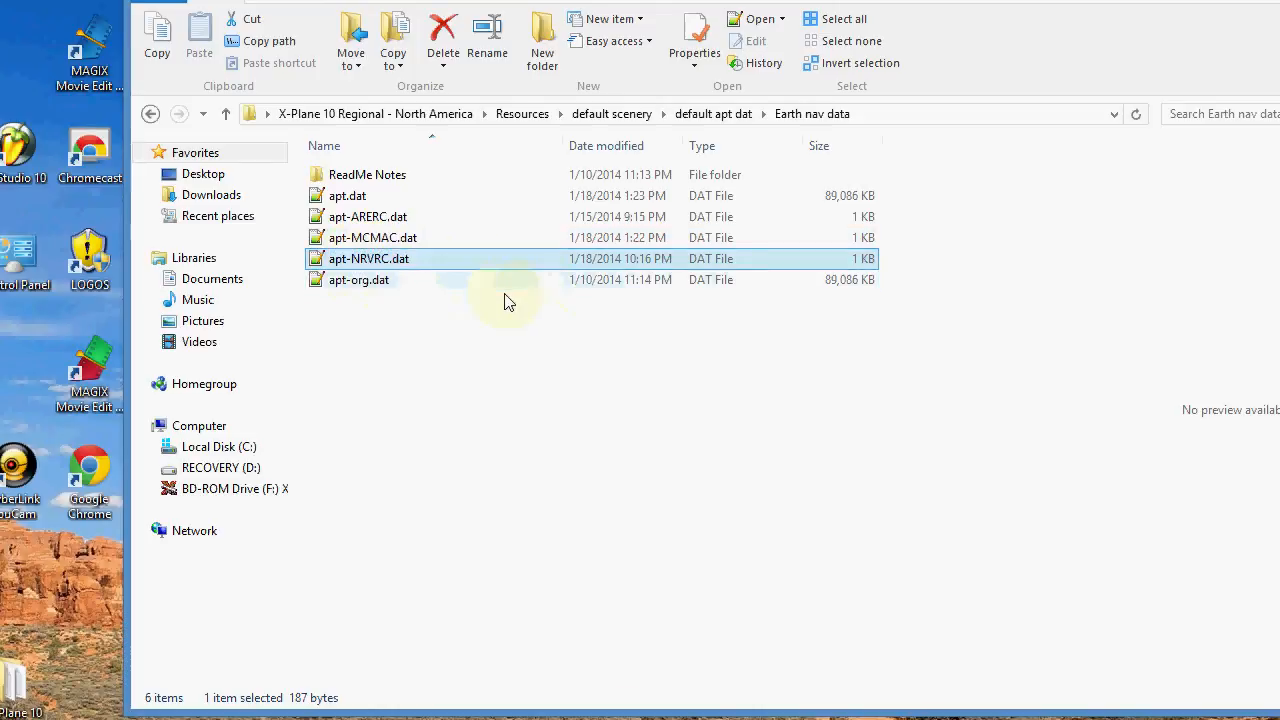
double_click(370, 262)
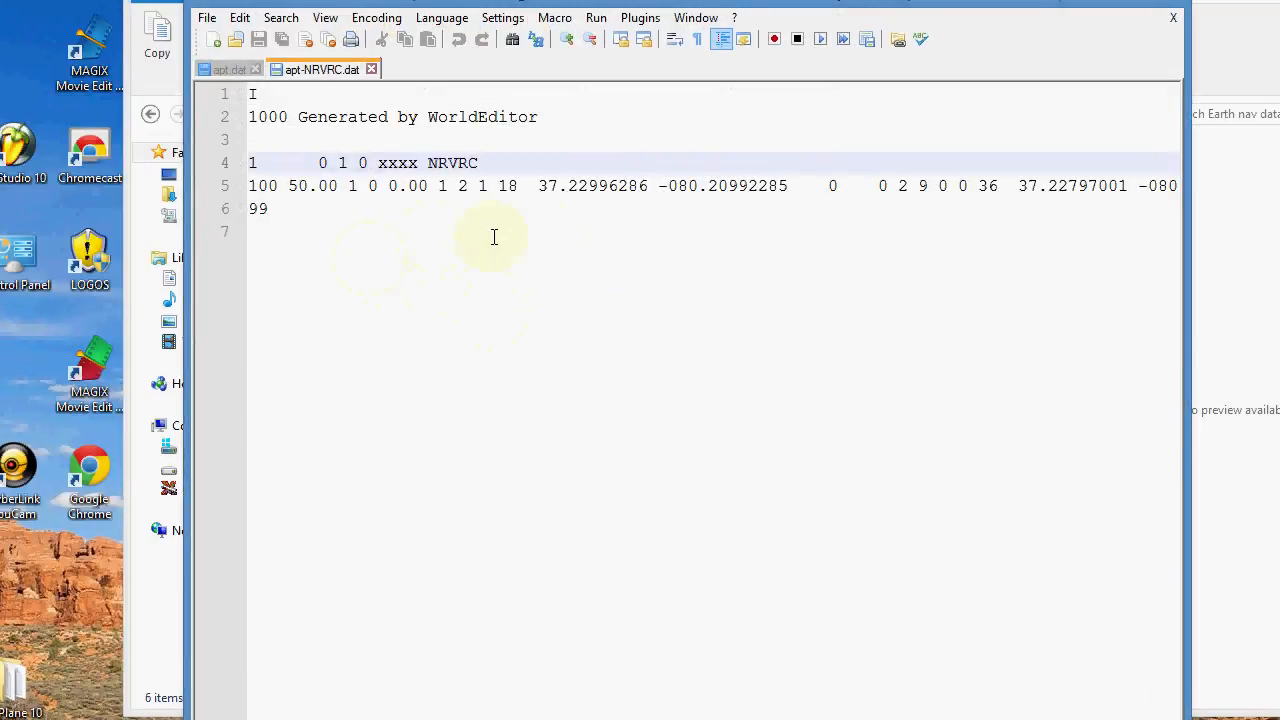
Set the airport elevation, the second number in the NRVRC airport line, to 311.
double_click(322, 163)
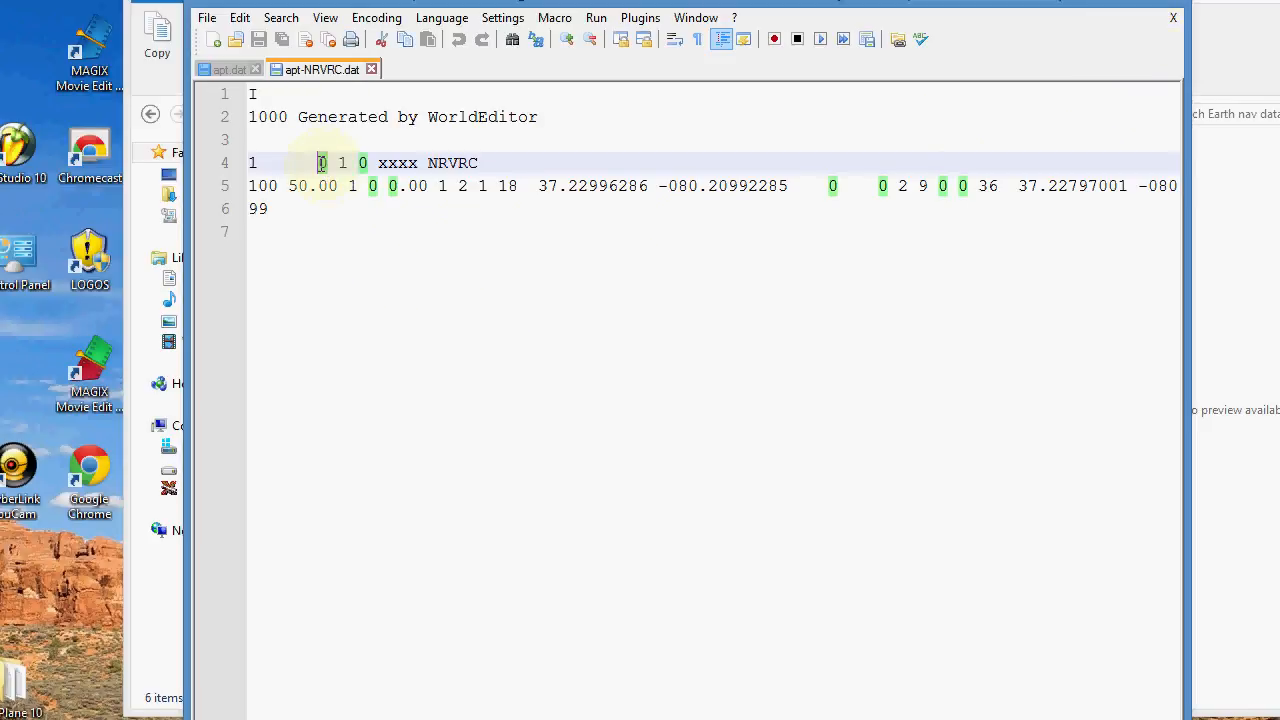
left_click(330, 163)
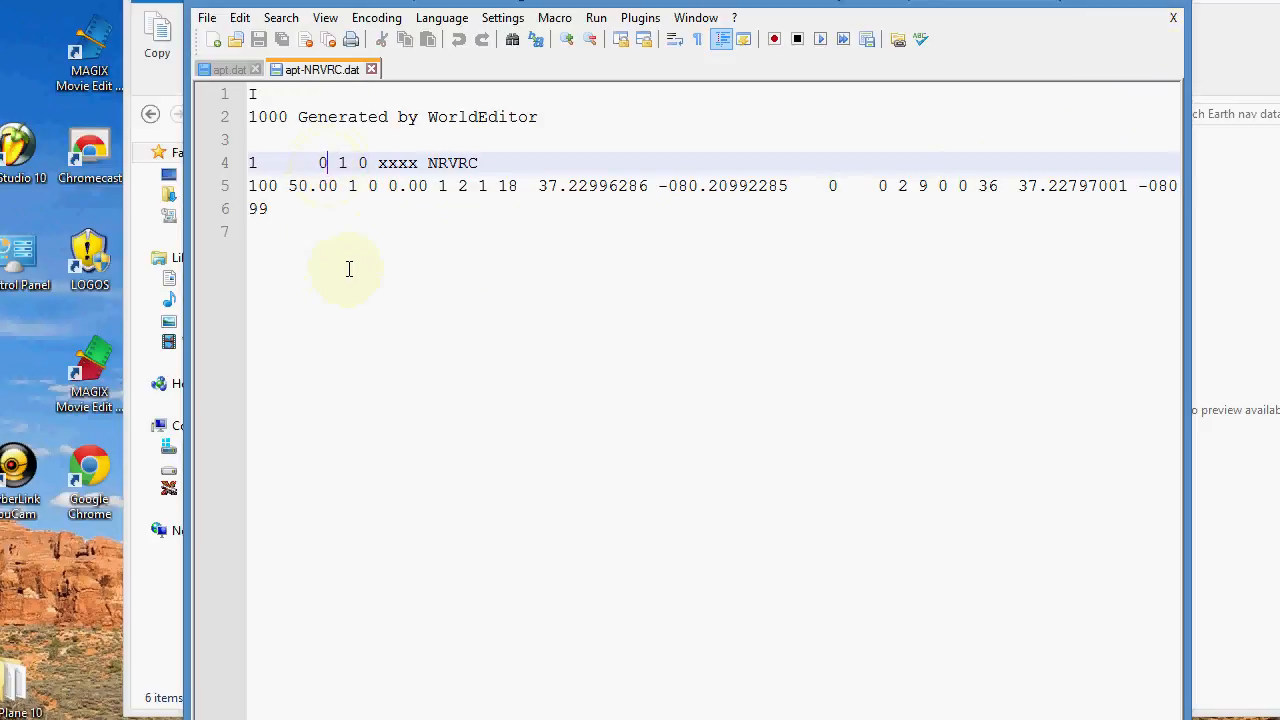
key("BackSpace")
type("311")
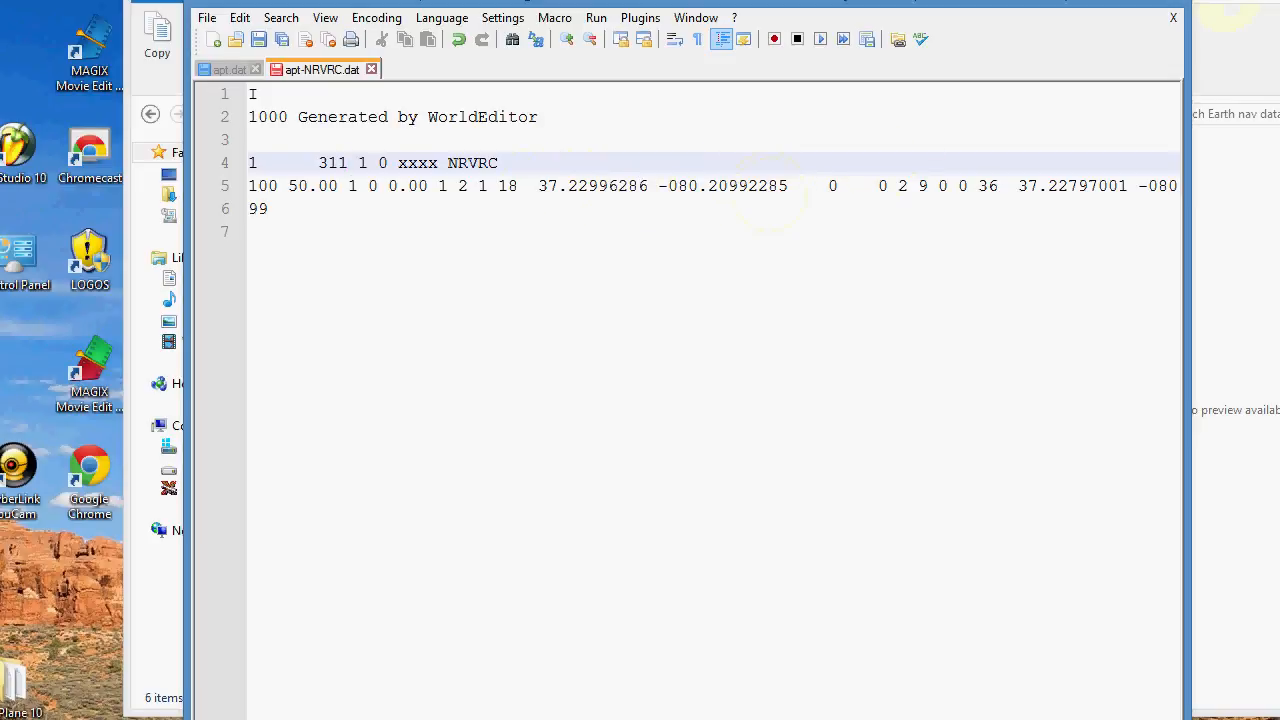
Arrange the text editor beside Mission Planner and replace the first runway end's latitude with waypoint 1's latitude, padded to 37.28342630.
left_click(1228, 2)
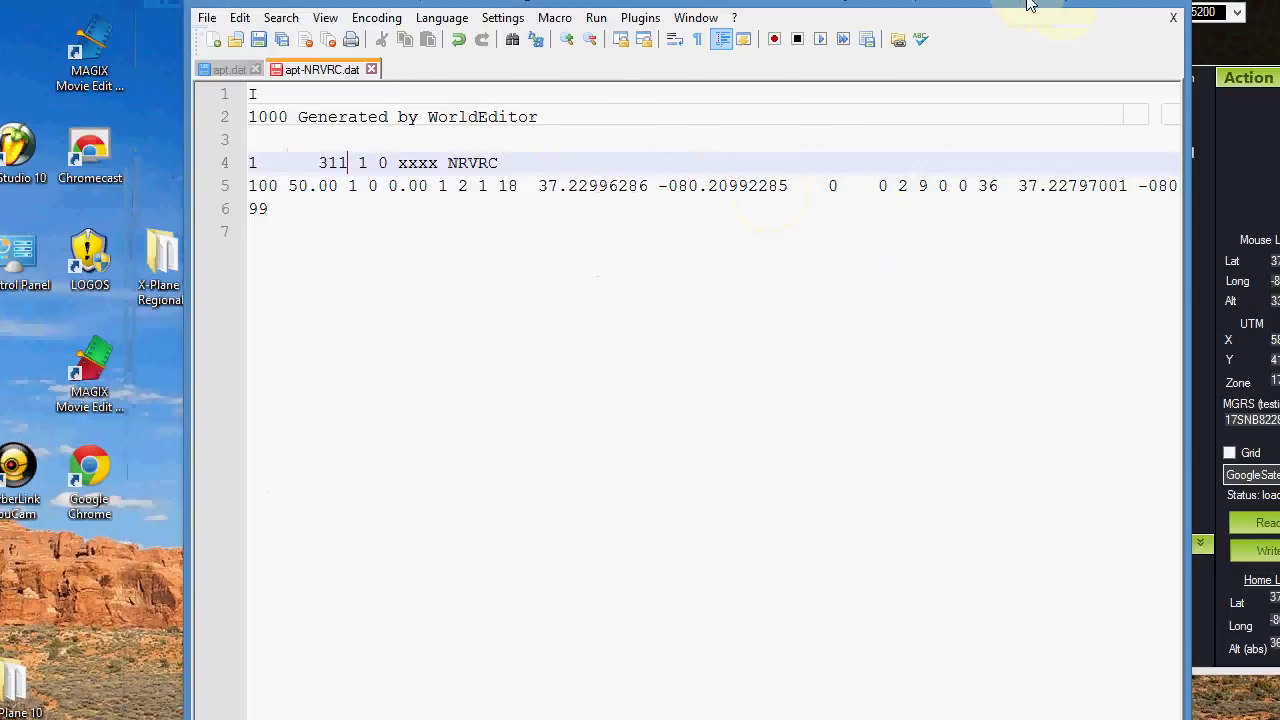
left_click_drag(1052, 3, 1279, 0)
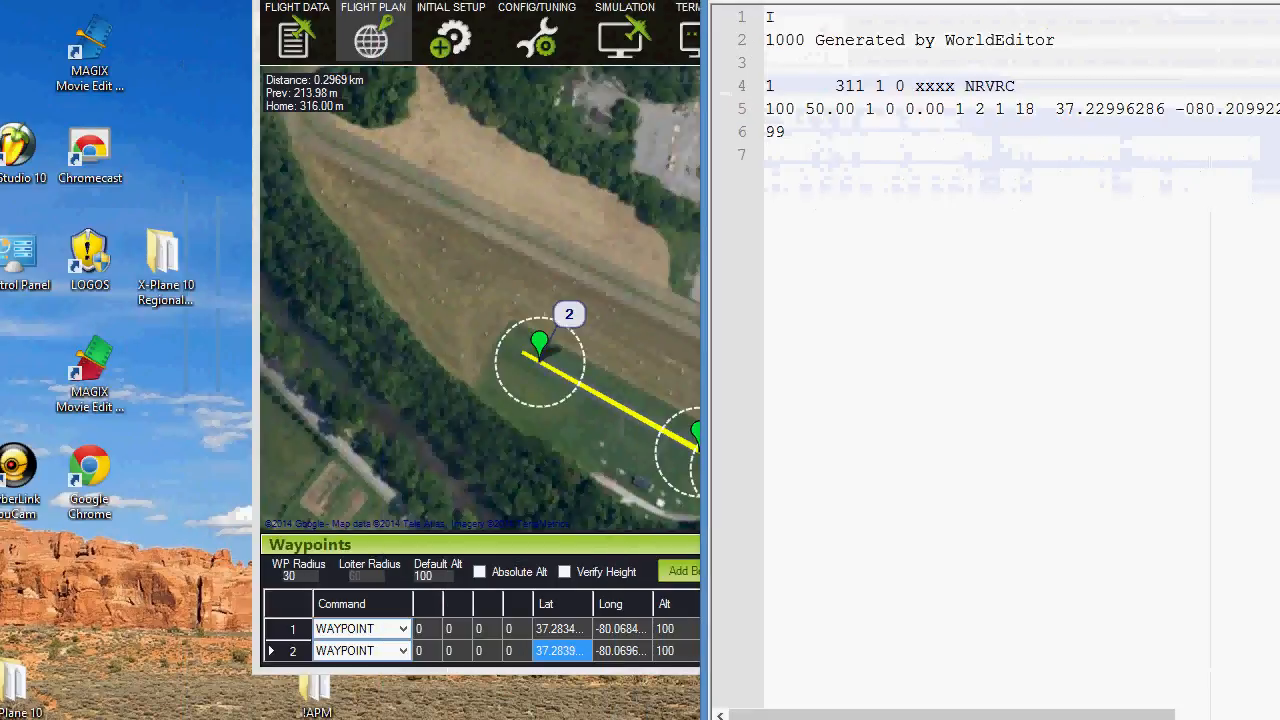
left_click(562, 630)
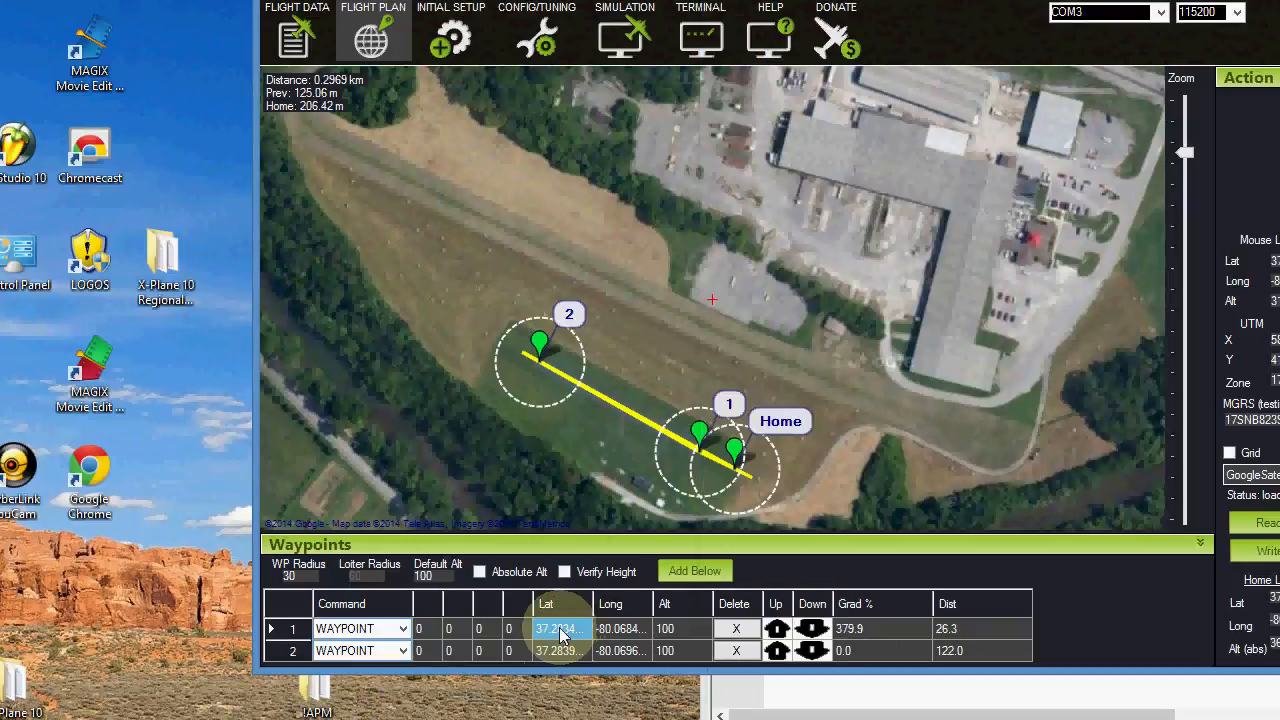
left_click(562, 630)
key("ctrl+c")
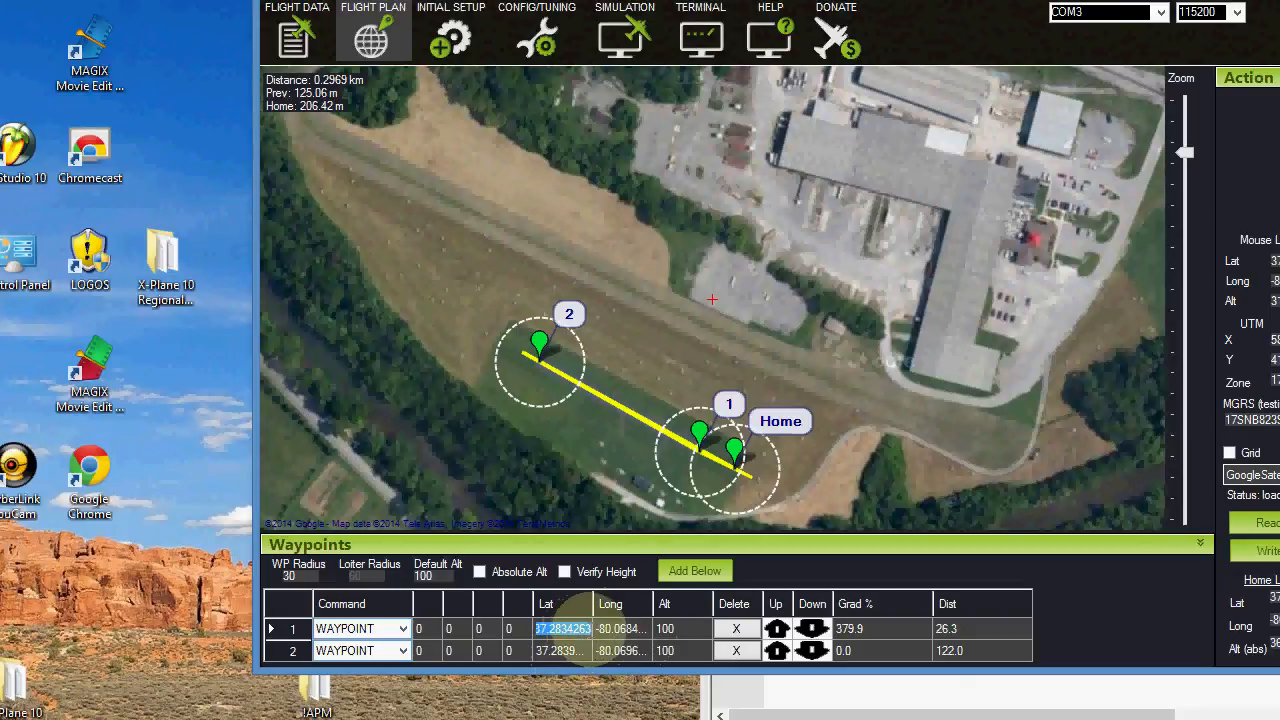
left_click(1112, 3)
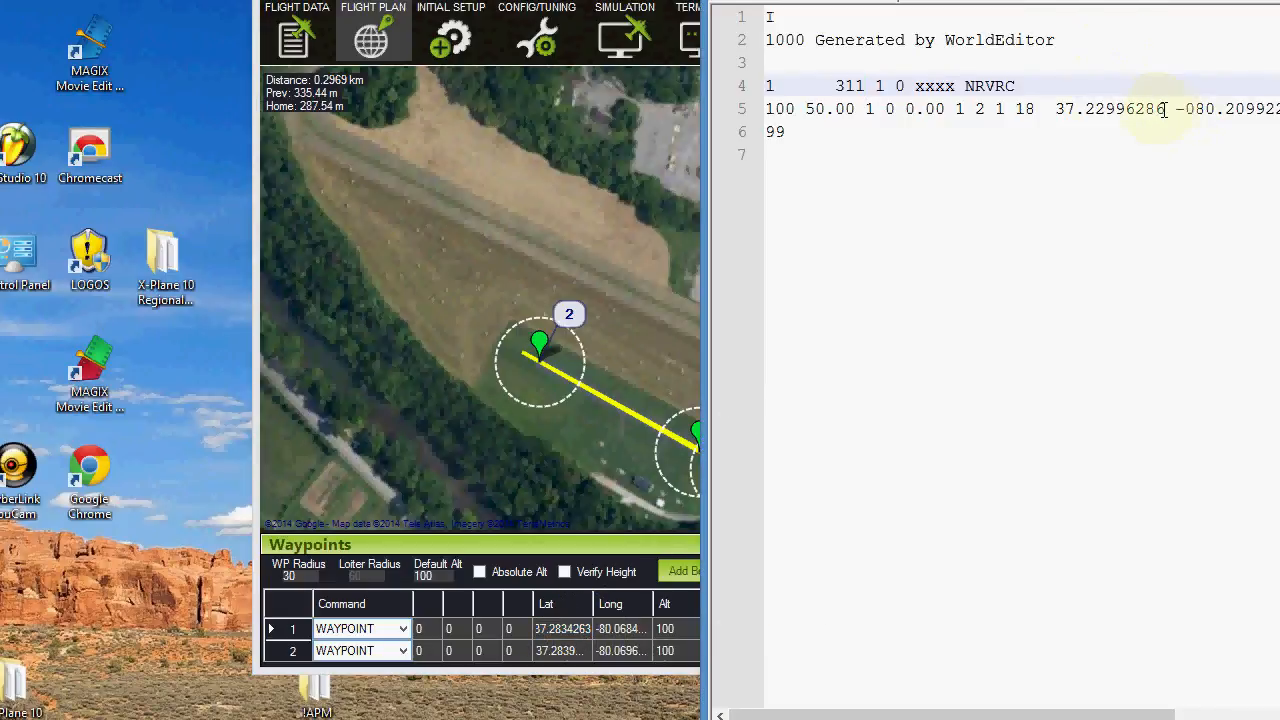
left_click(1163, 109)
left_click_drag(1165, 109, 1055, 109)
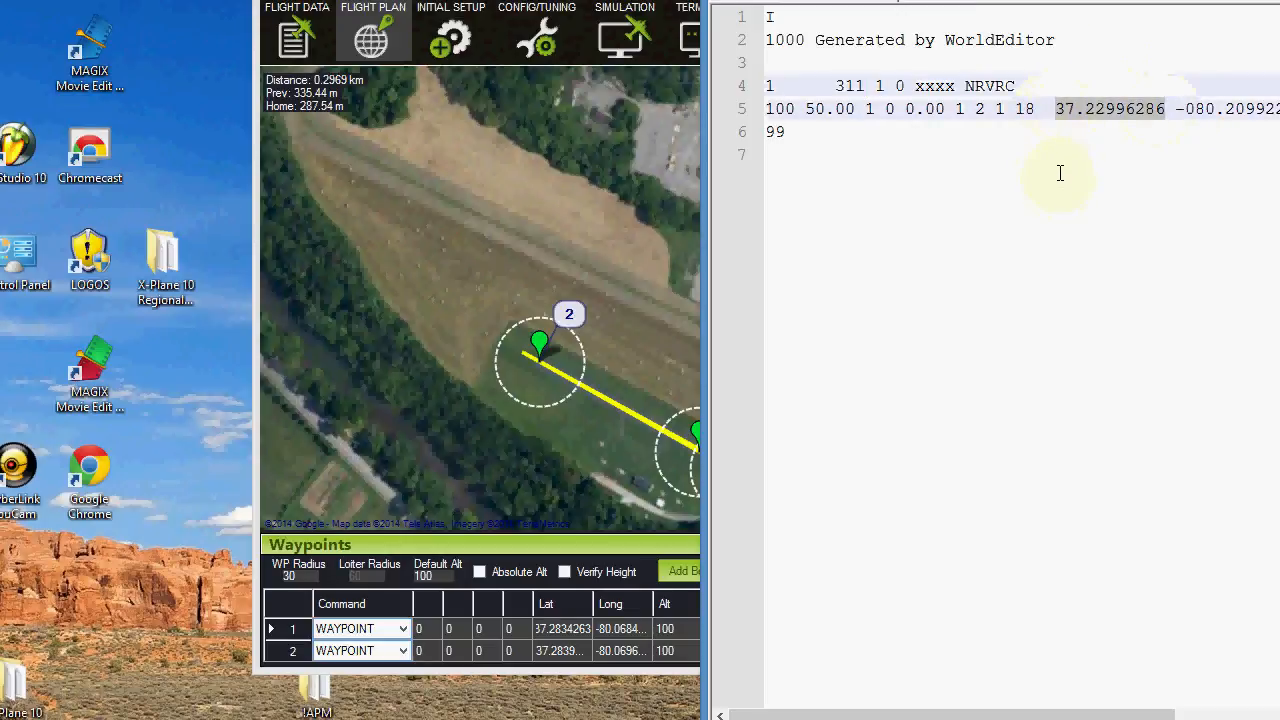
key("ctrl+v")
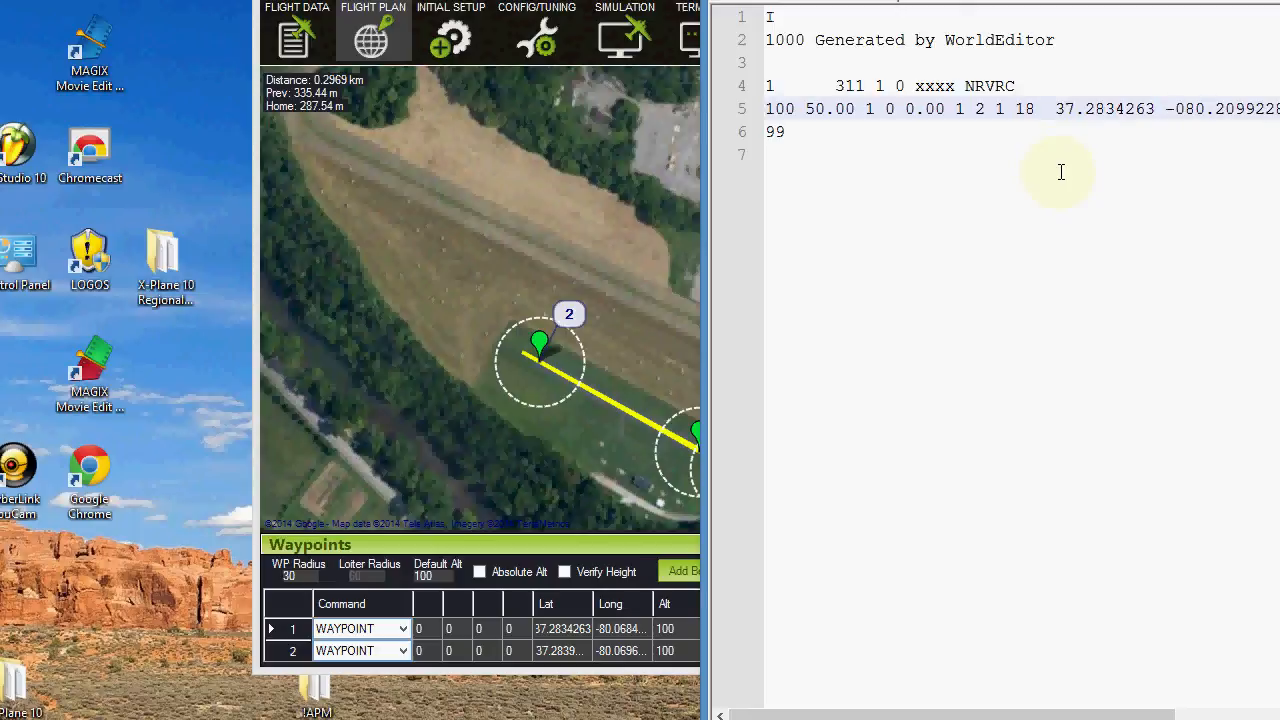
type("0")
Replace the first runway end's longitude with waypoint 1's longitude copied from Mission Planner, entered as -80.06844520.
left_click(634, 634)
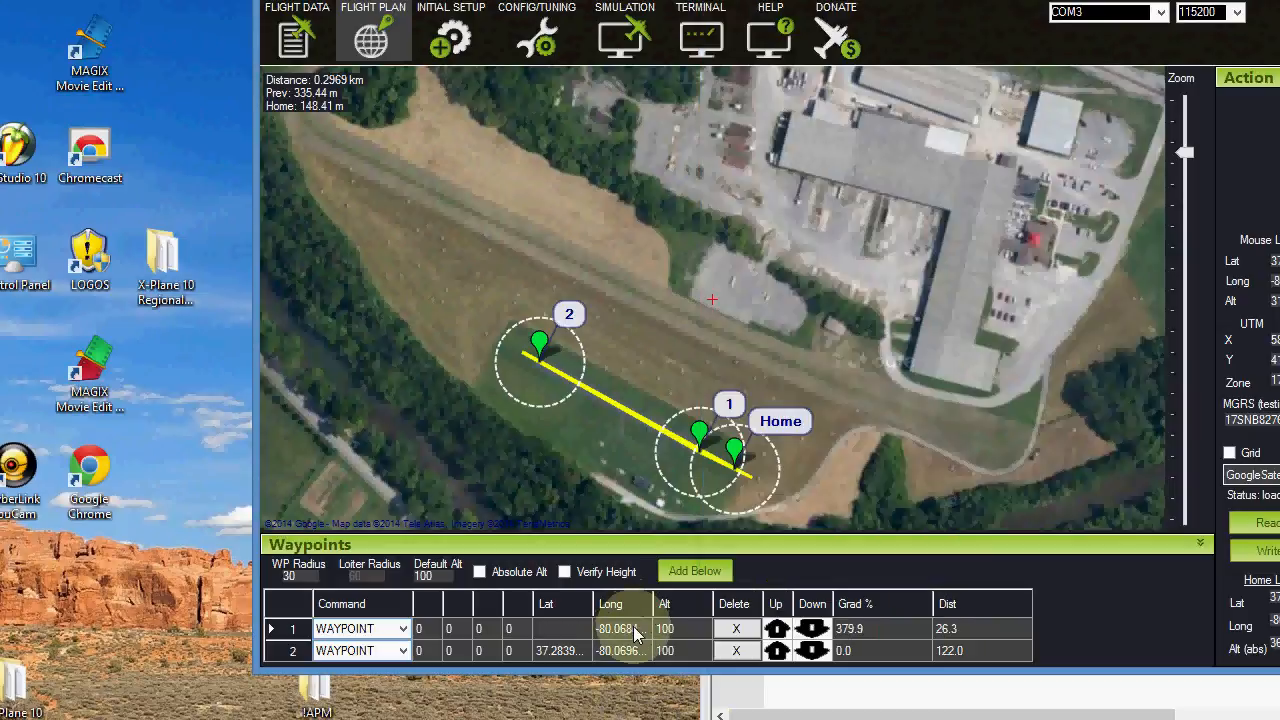
left_click(630, 629)
key("ctrl+c")
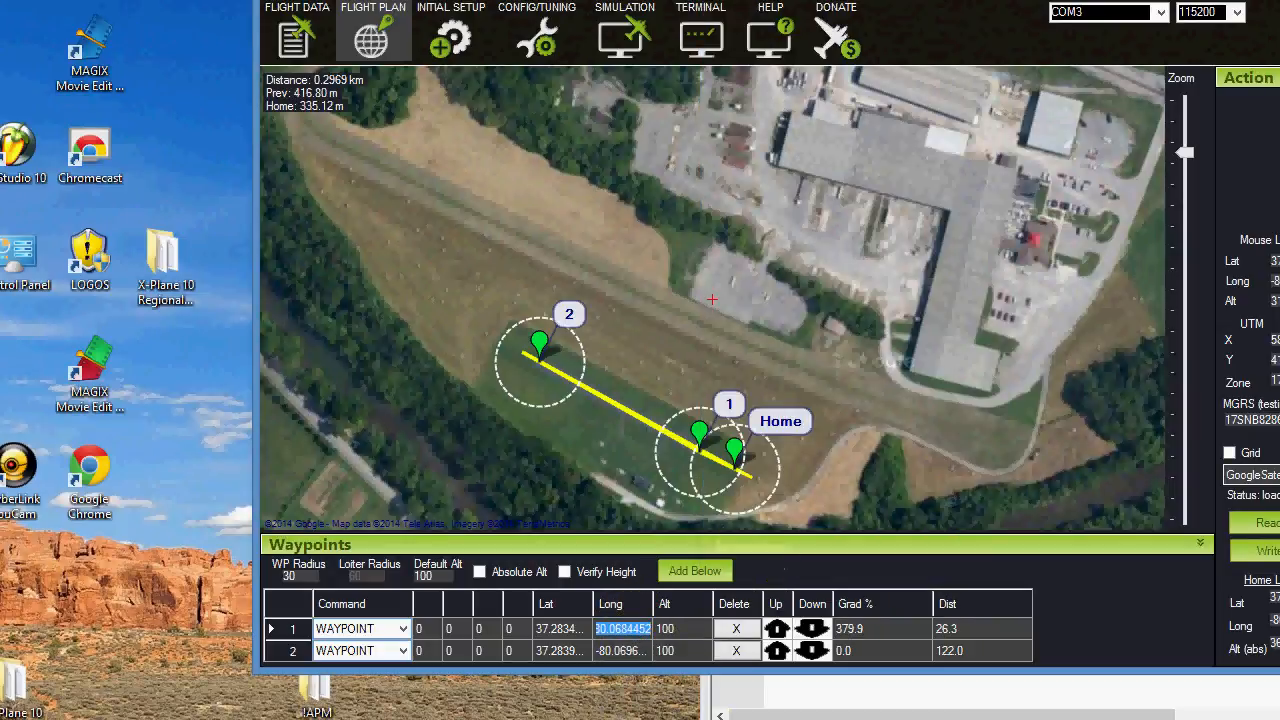
key("alt+Tab")
left_click_drag(1279, 108, 1180, 108)
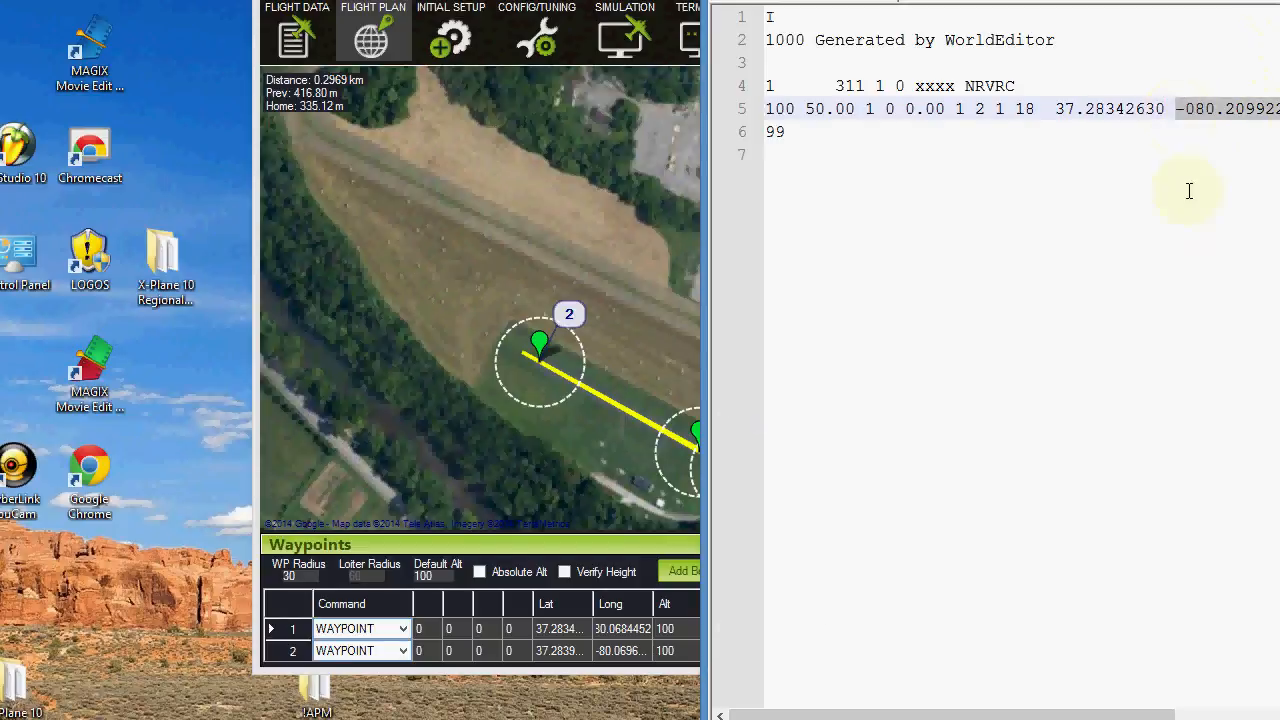
key("ctrl+v")
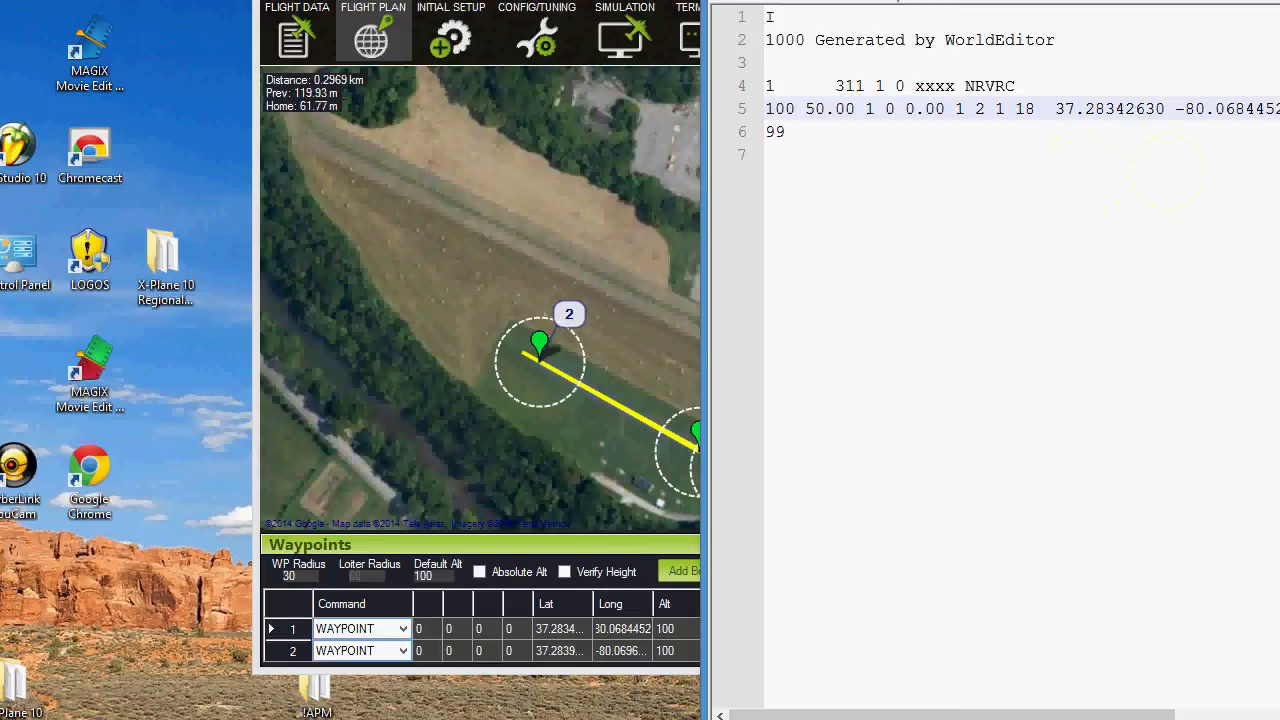
Replace the second runway end's latitude and longitude with waypoint 2's coordinates from Mission Planner, entered as 37.28396410 and -80.06964680.
left_click(555, 651)
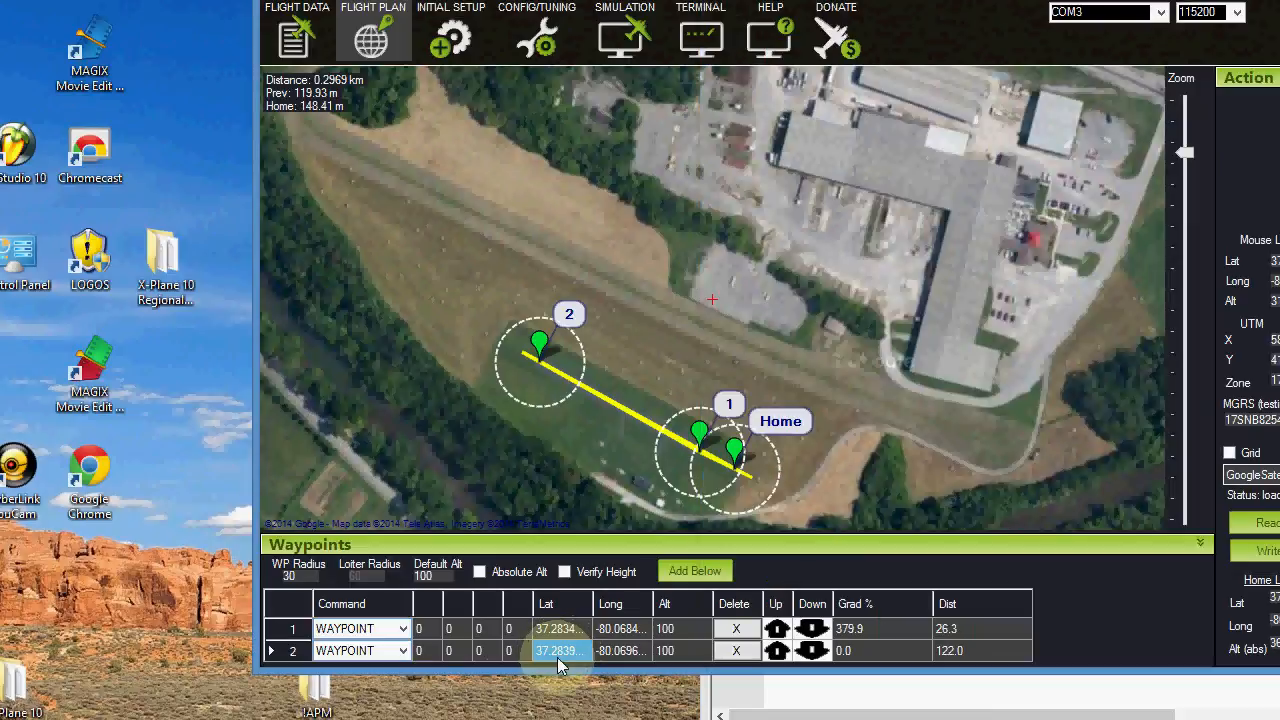
left_click(561, 651)
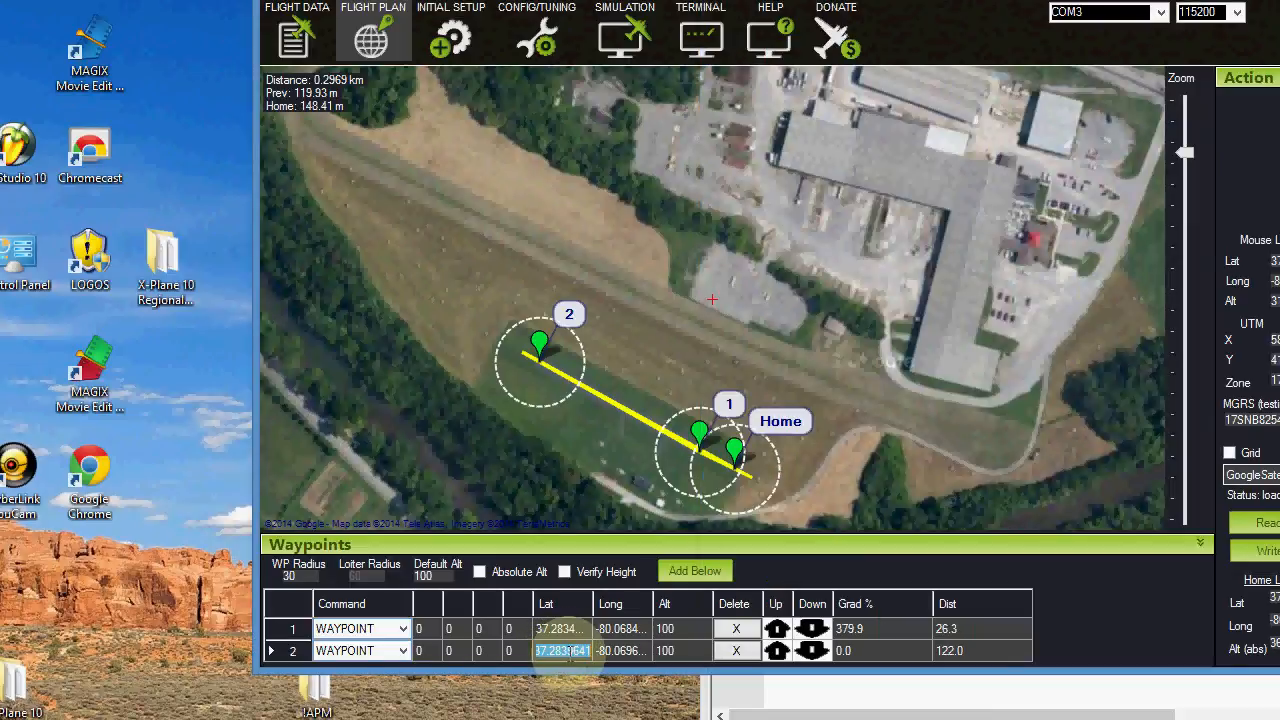
left_click(620, 651)
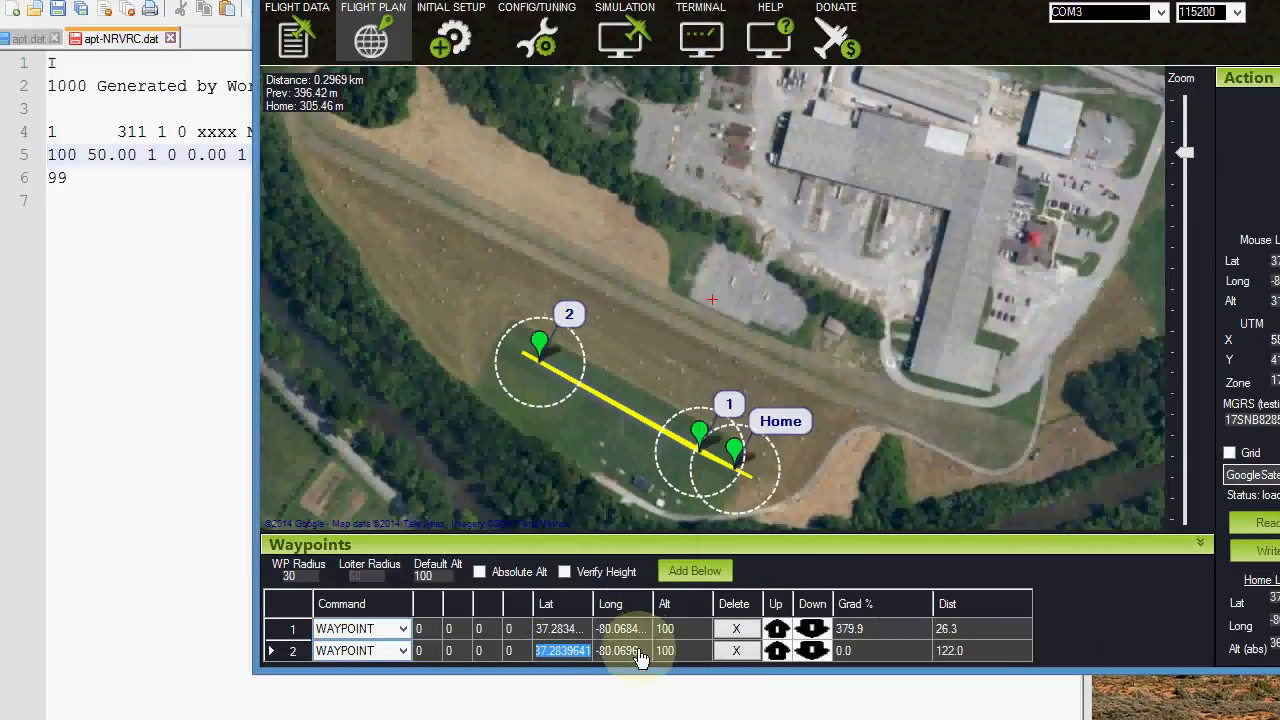
left_click(623, 651)
key("ctrl+c")
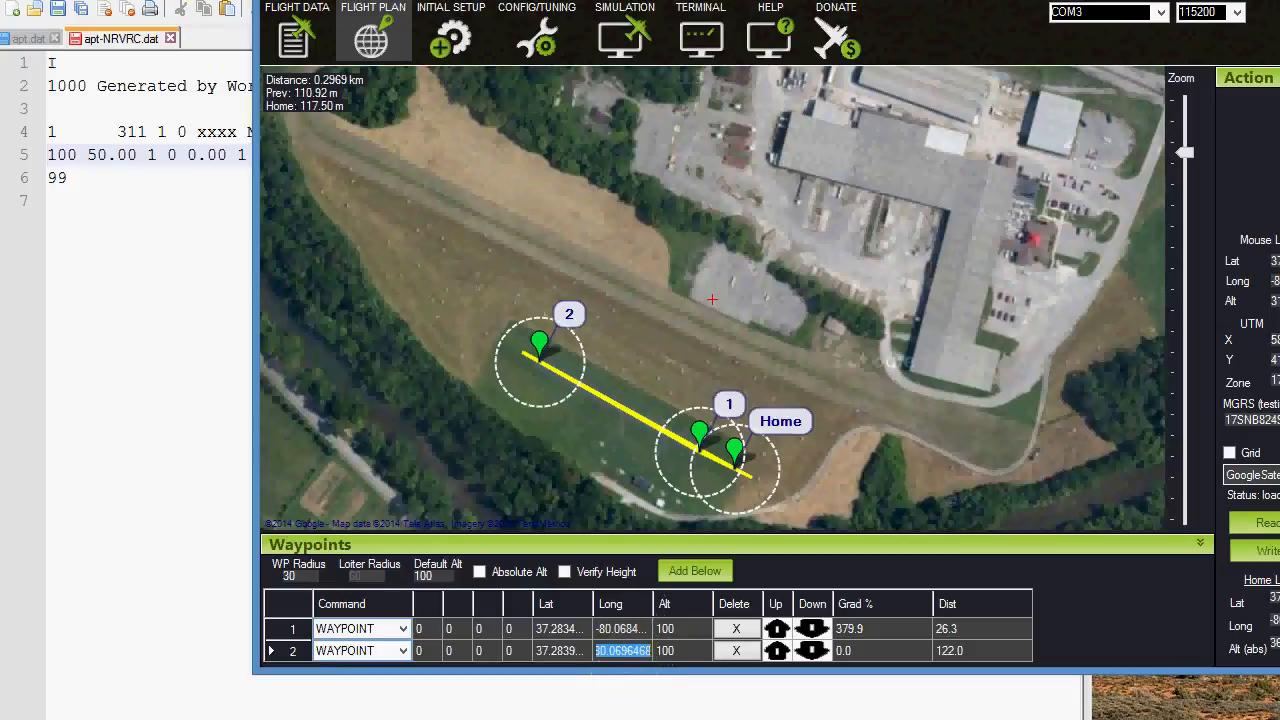
key("alt+Tab")
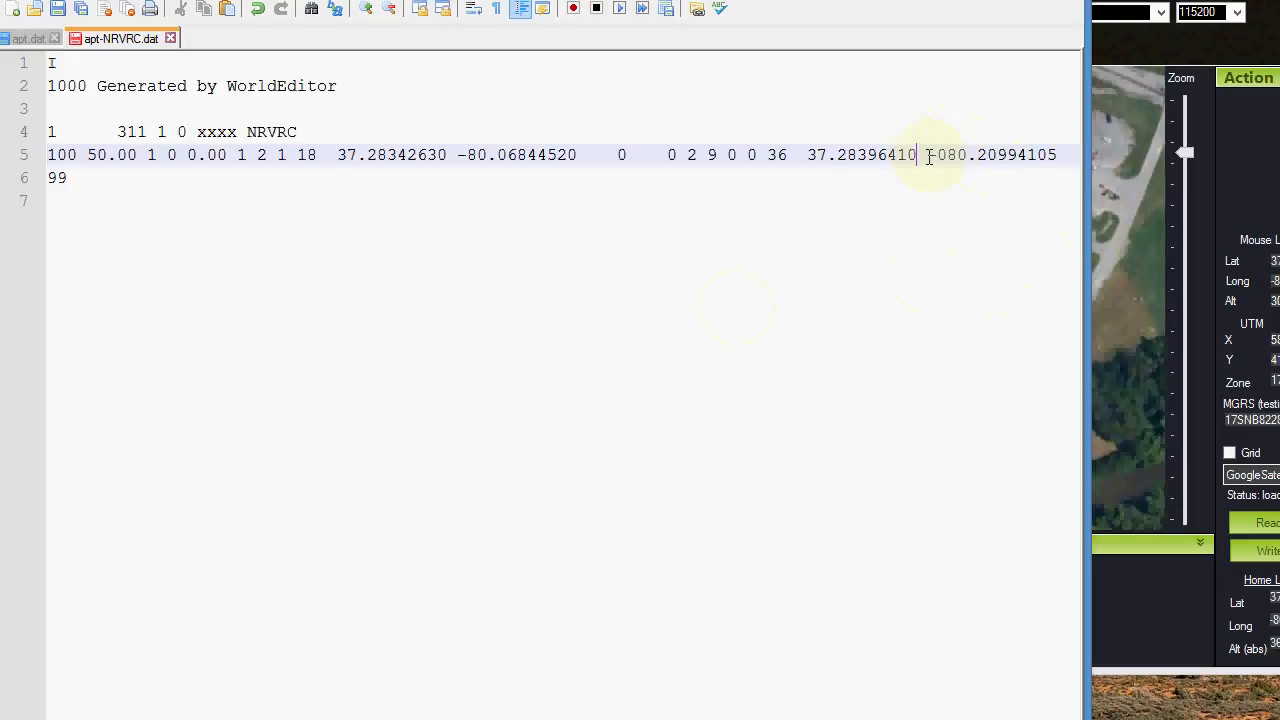
left_click_drag(929, 156, 1059, 154)
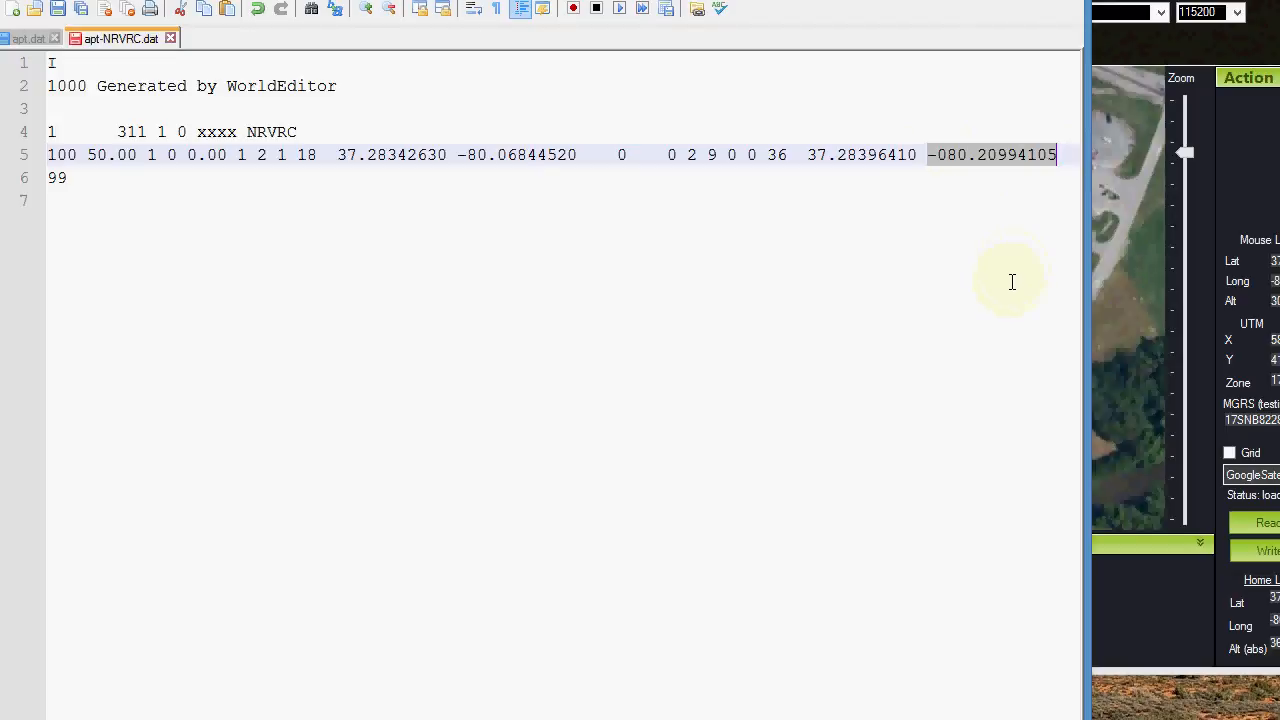
key("ctrl+v")
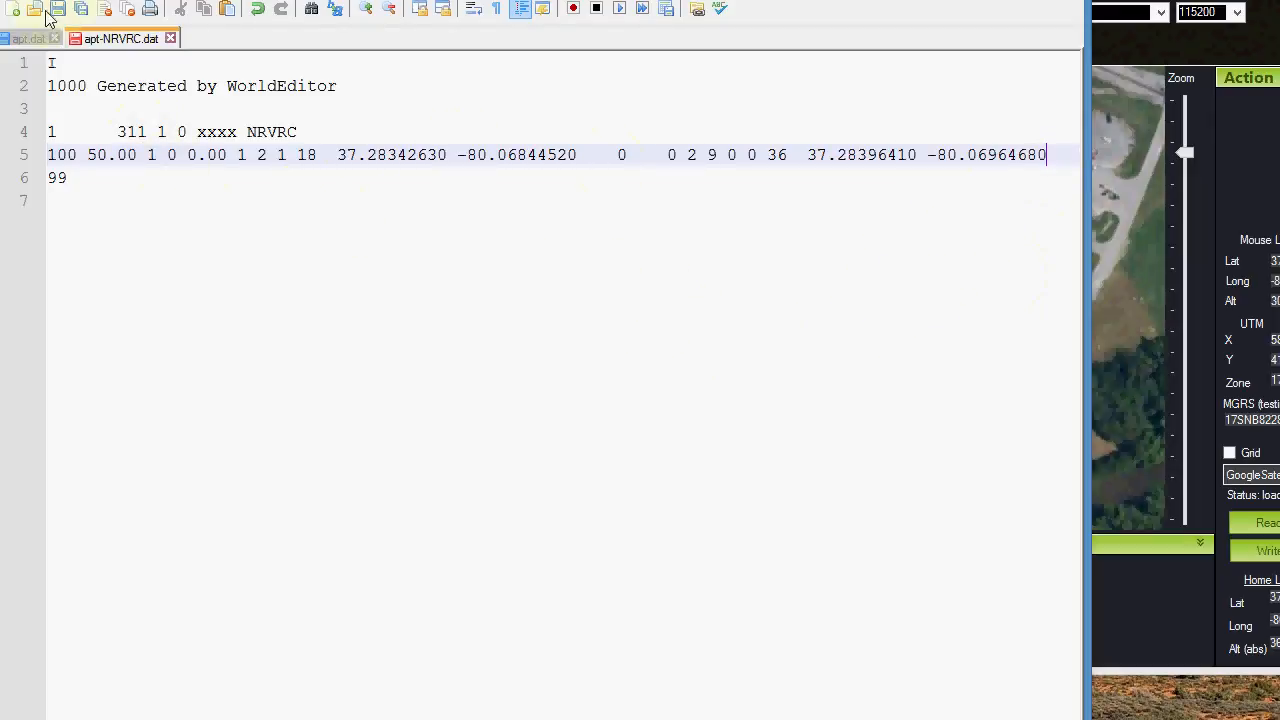
Save apt-NRVRC.dat and close the text editor.
left_click_drag(103, 0, 133, 41)
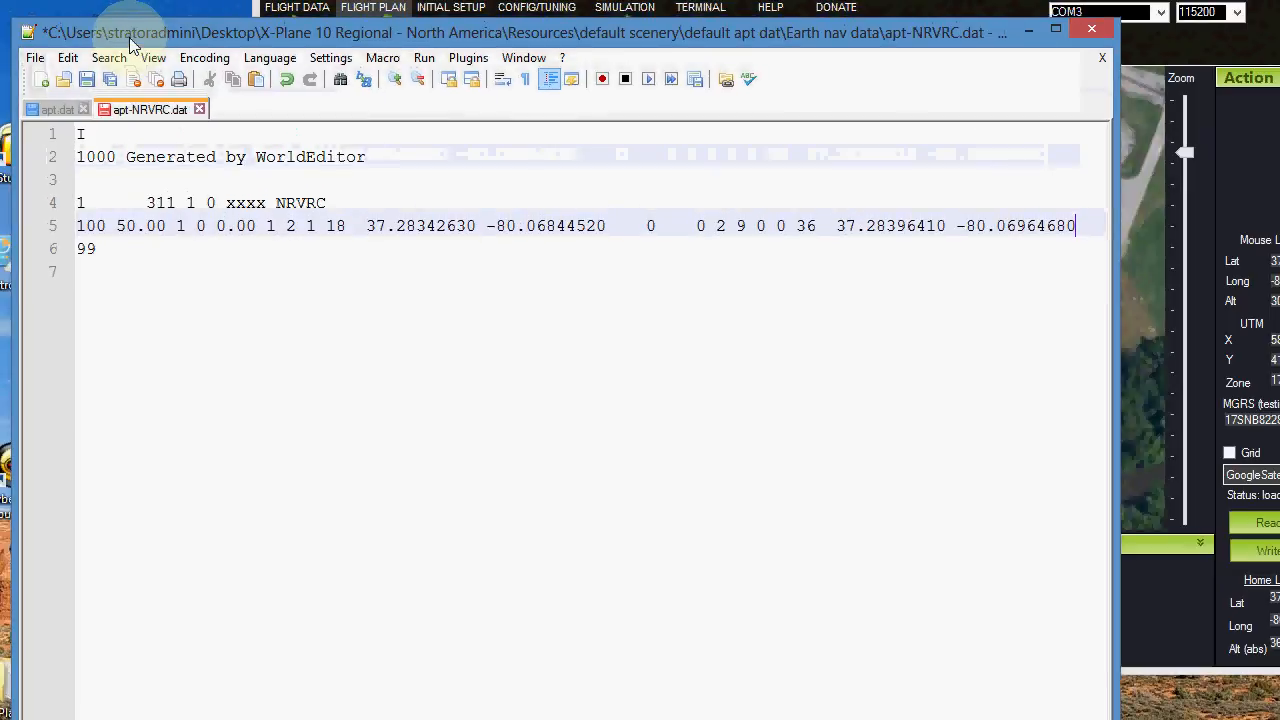
left_click(35, 58)
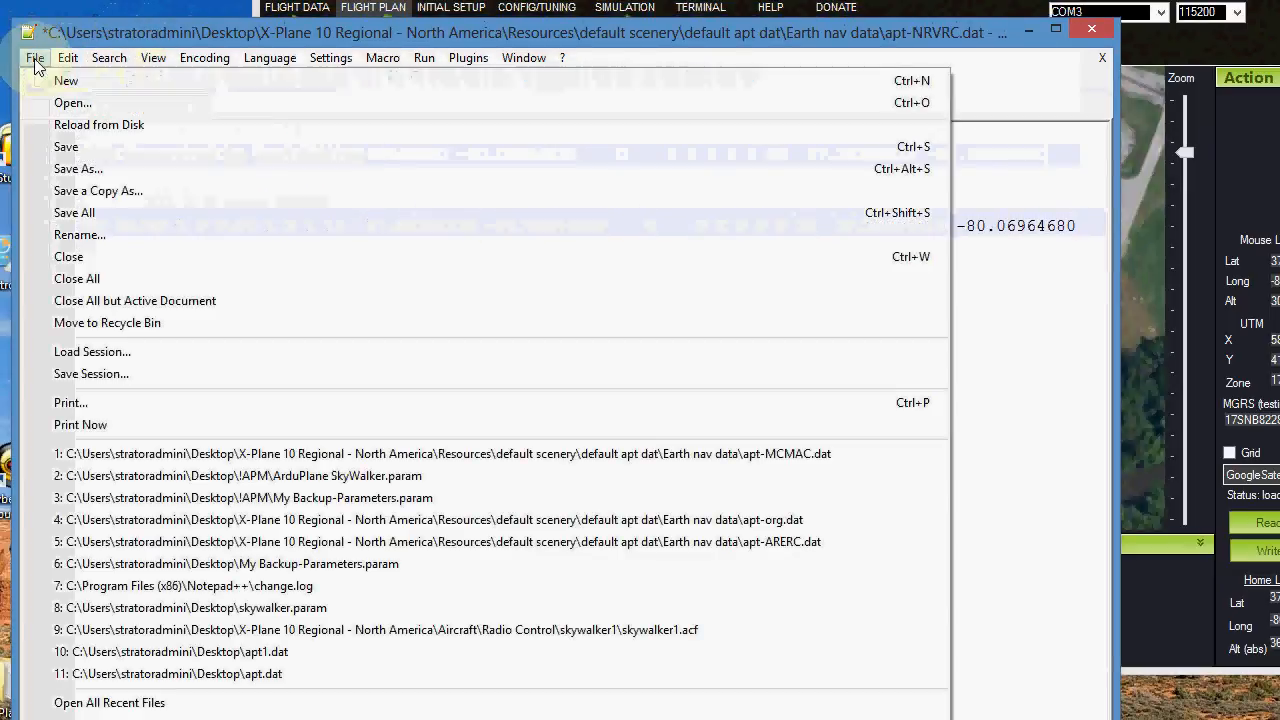
left_click(68, 145)
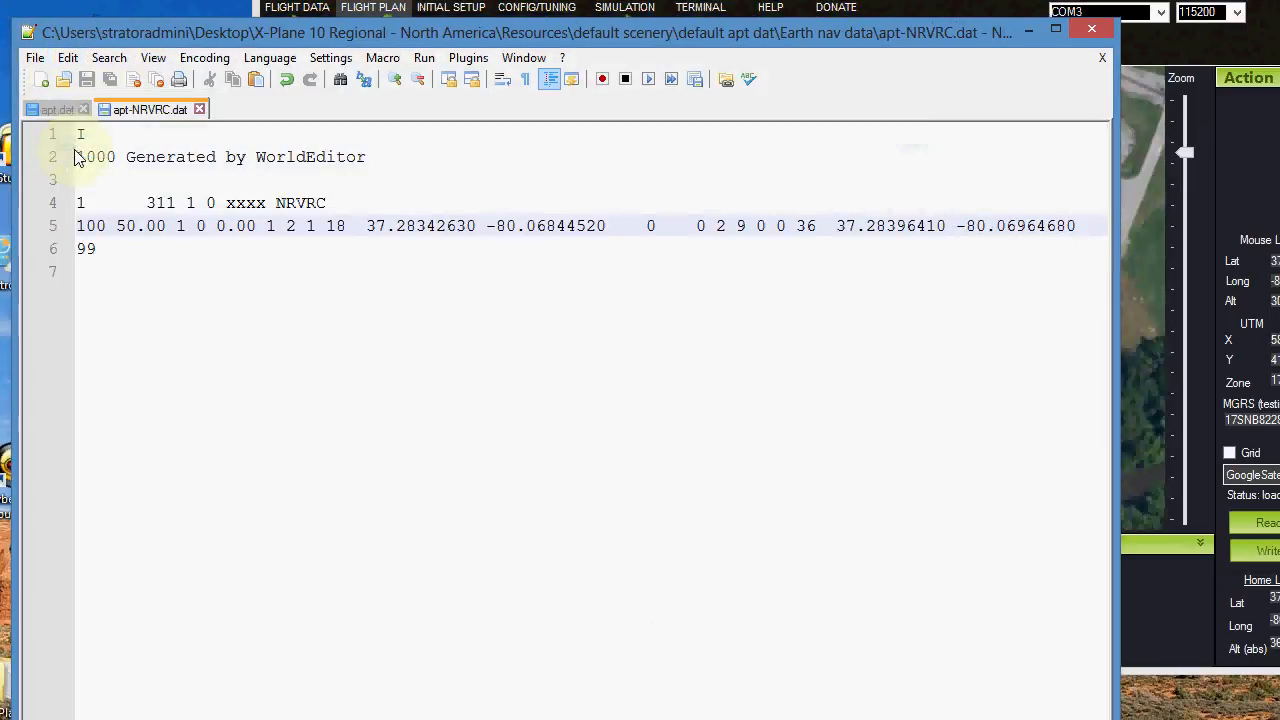
left_click(1092, 32)
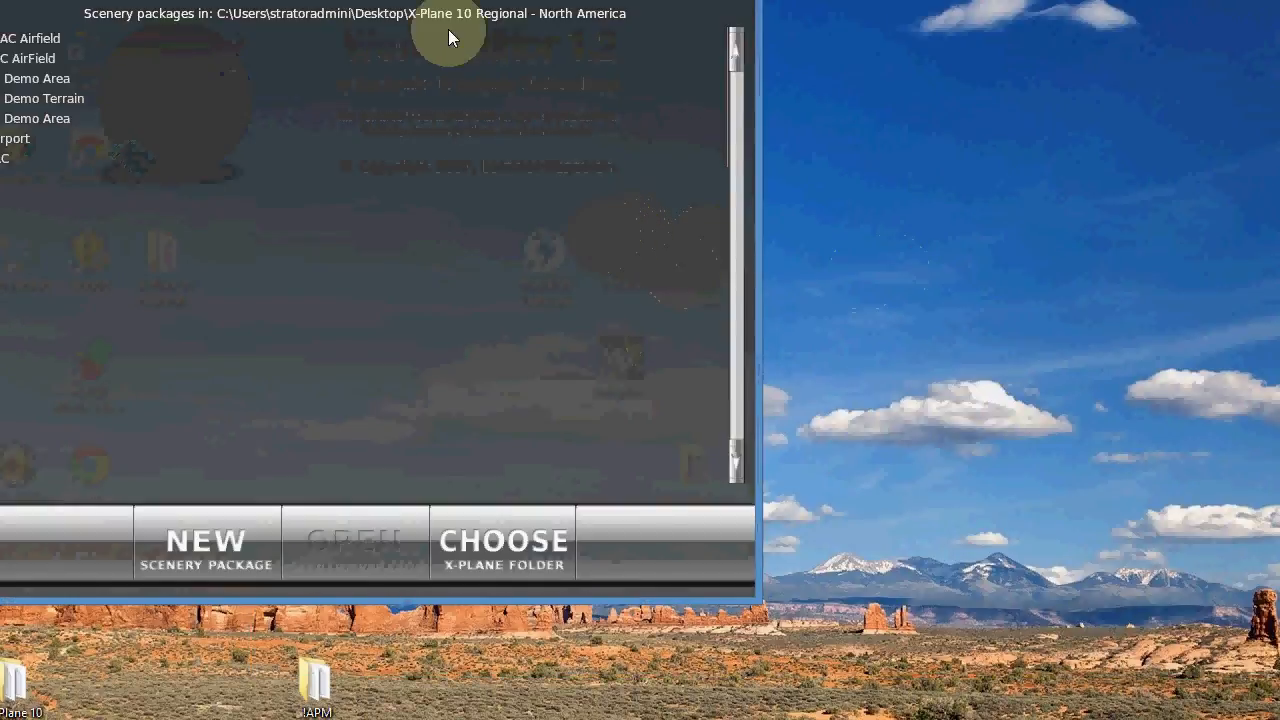
Switch to WED, open the NRVRC scenery package and reposition its window for editing.
left_click_drag(458, 0, 578, 34)
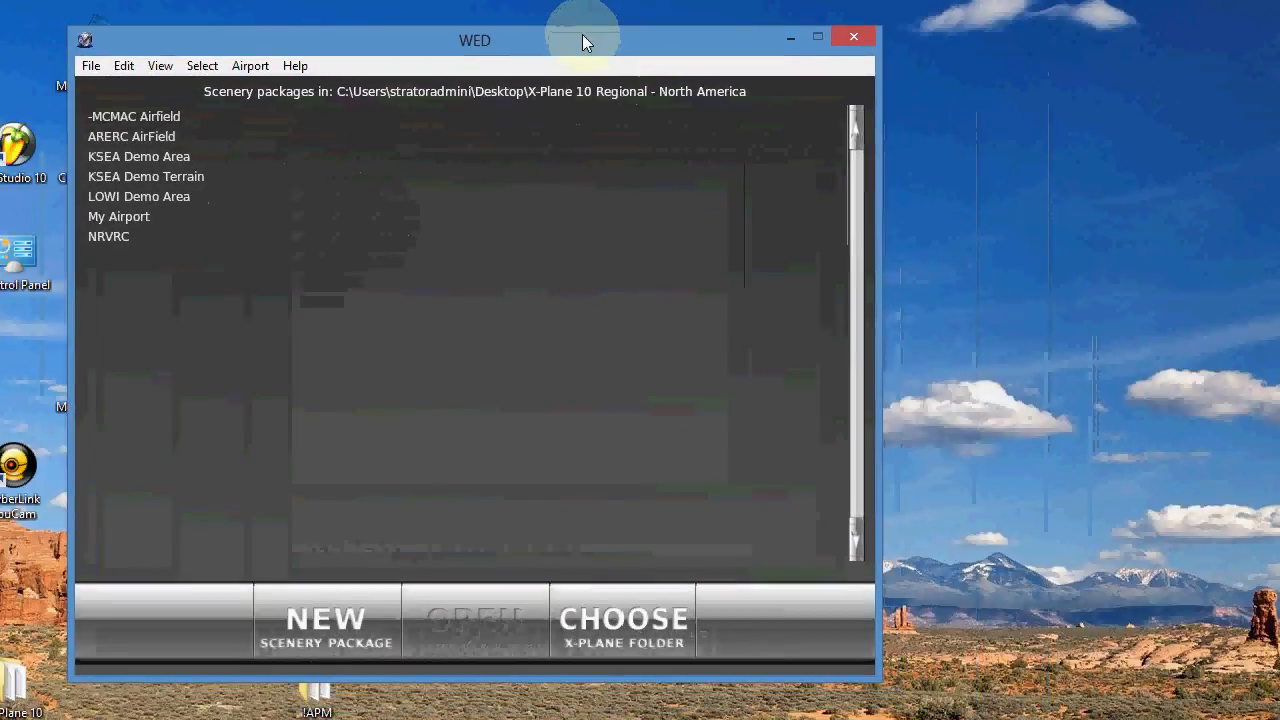
left_click(114, 237)
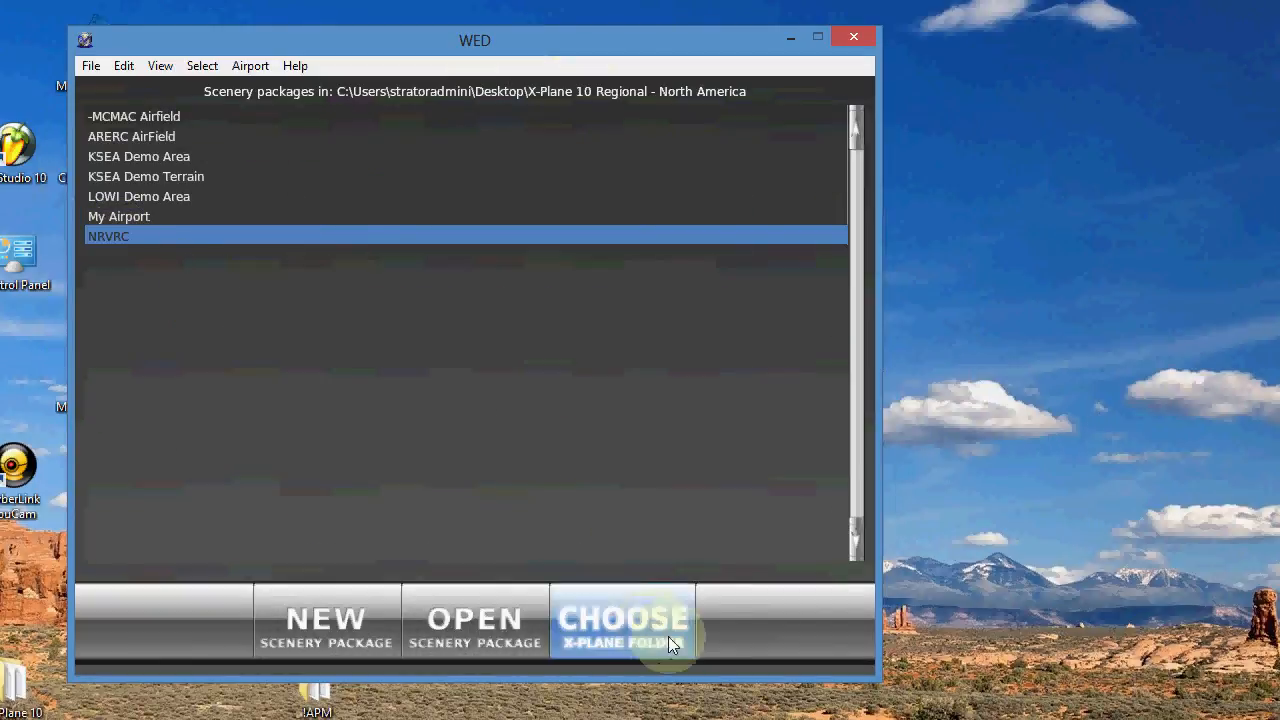
left_click(480, 624)
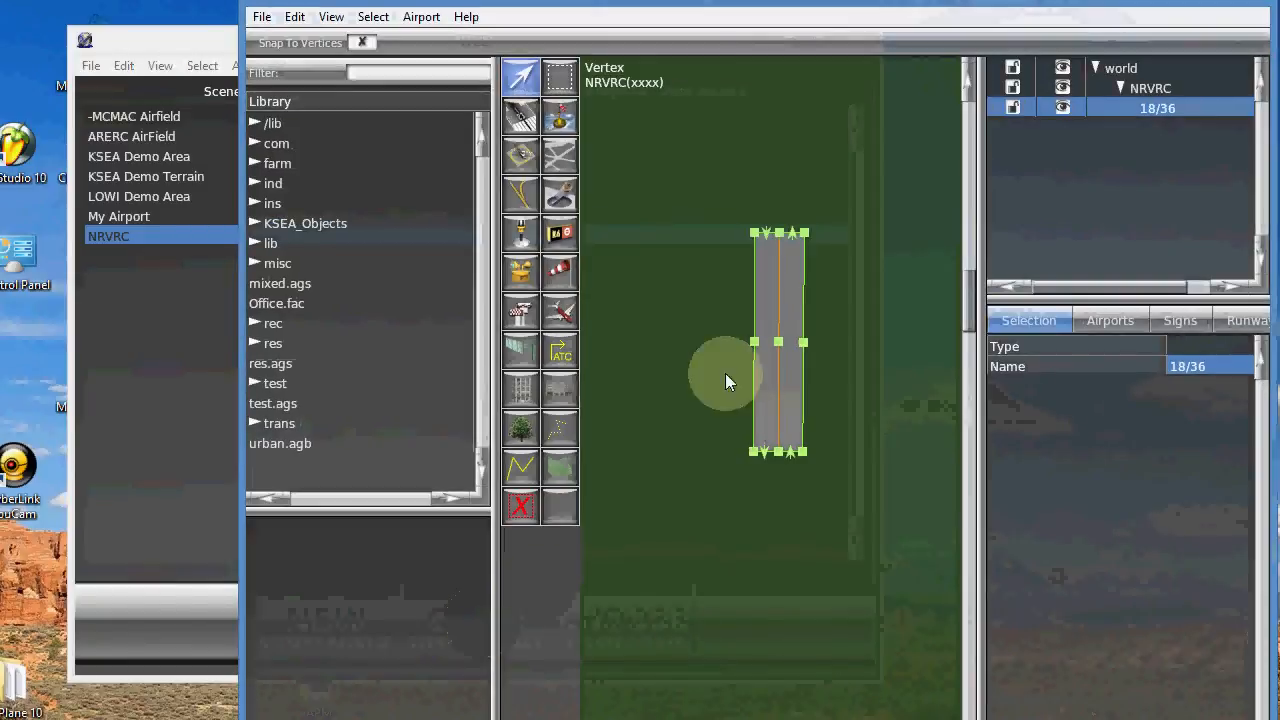
left_click_drag(756, 1, 697, 6)
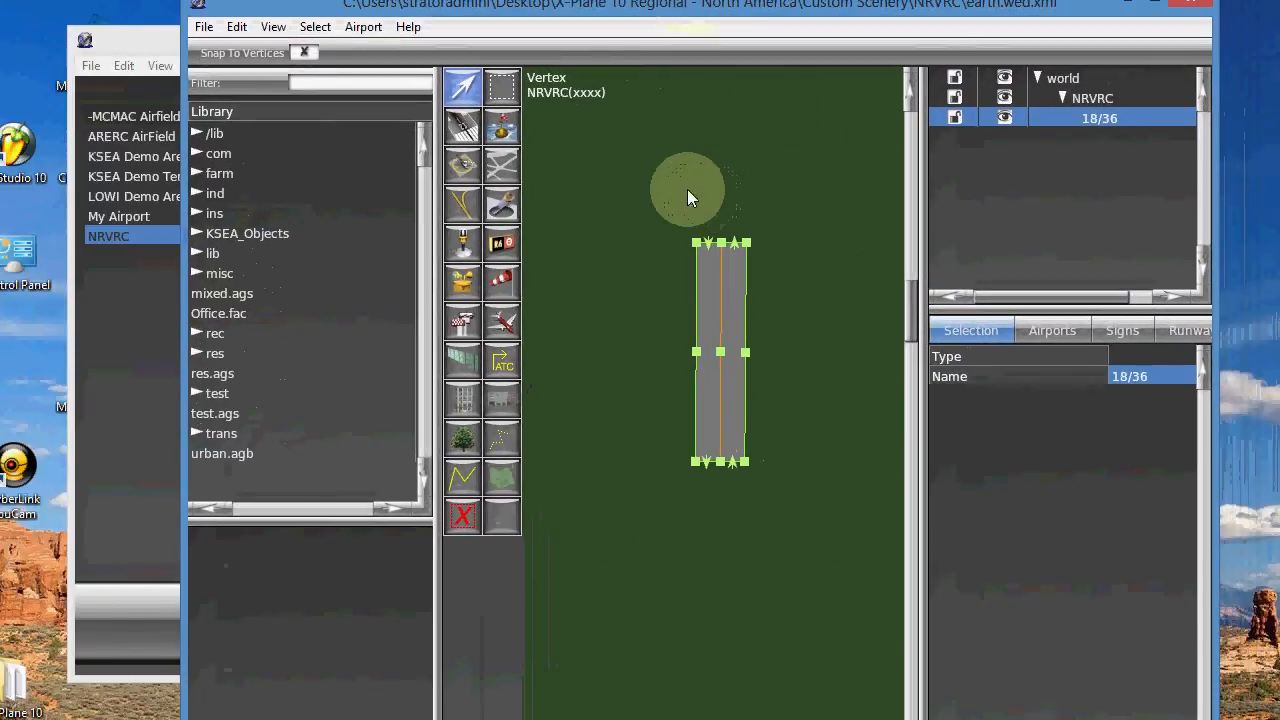
Import the NRVRC airport from apt-NRVRC.dat into the scenery package.
left_click(204, 32)
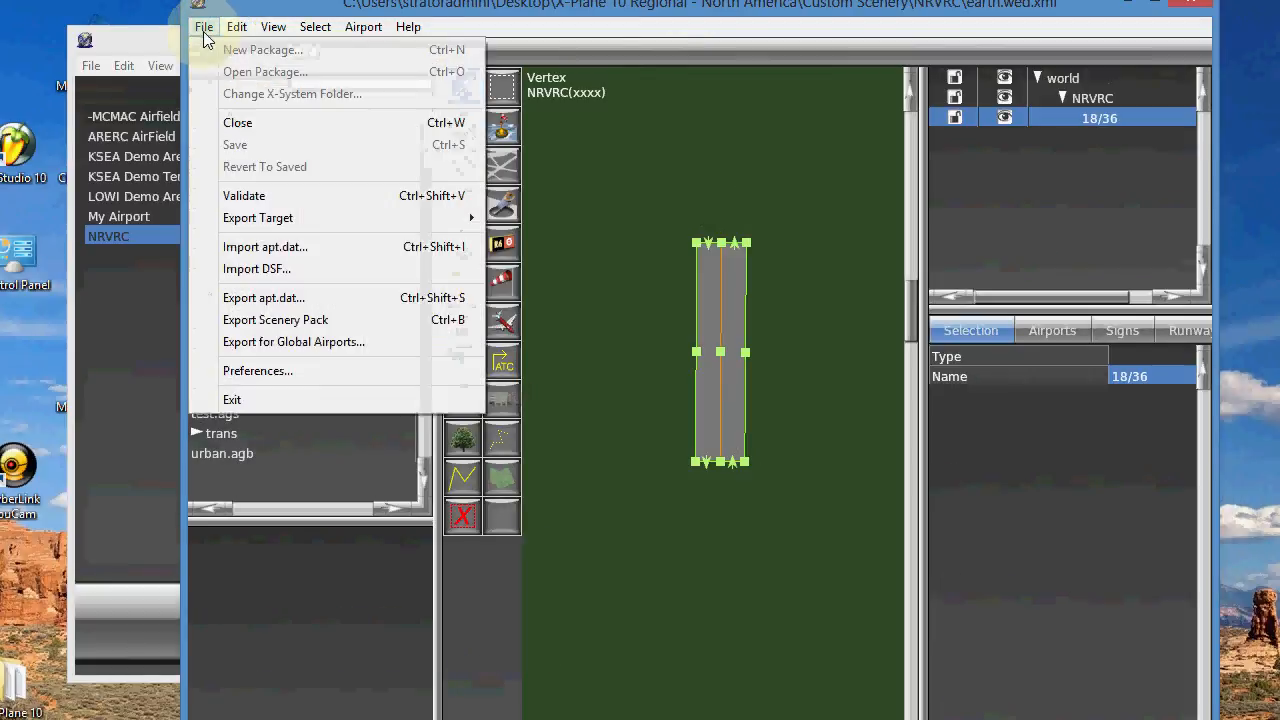
left_click(272, 247)
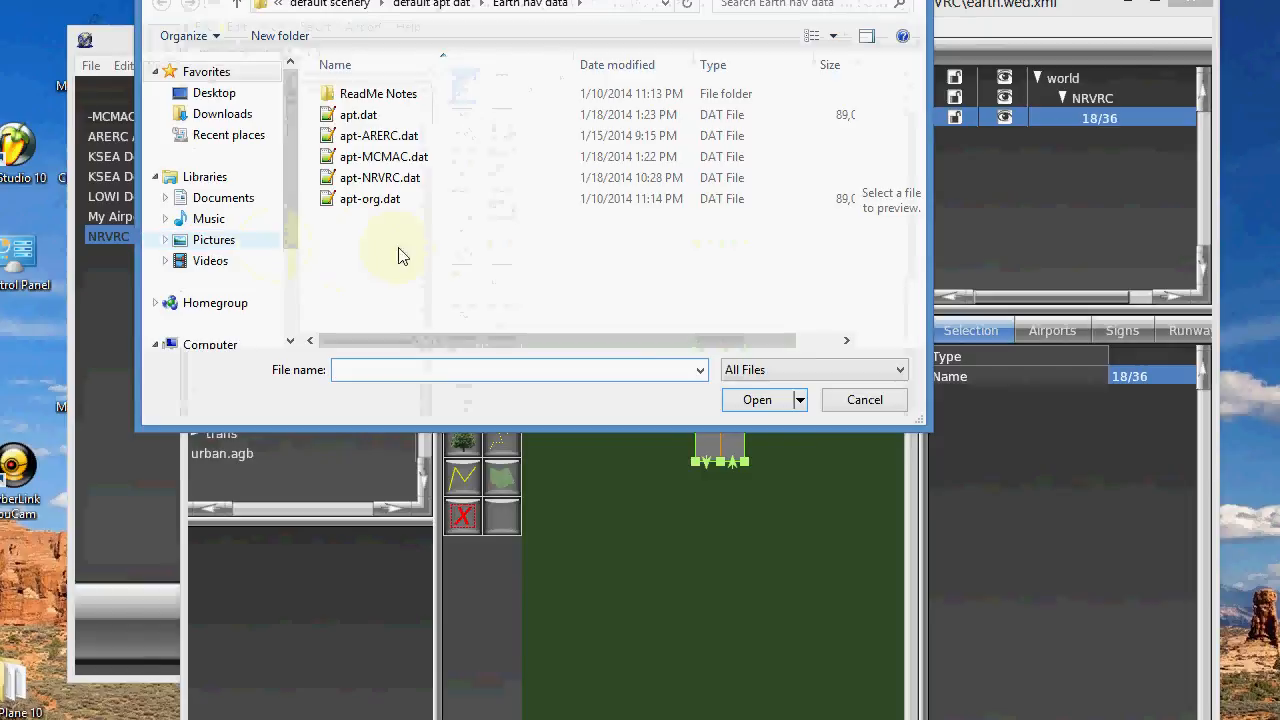
left_click(377, 186)
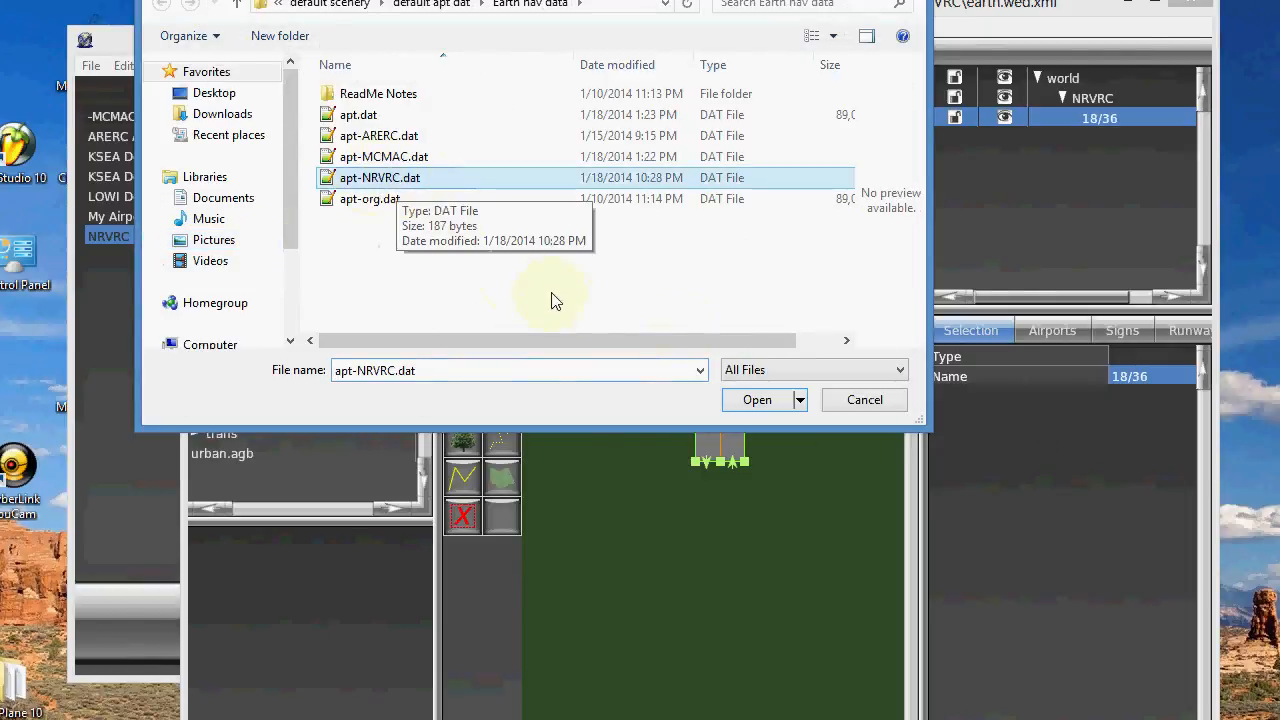
left_click(757, 400)
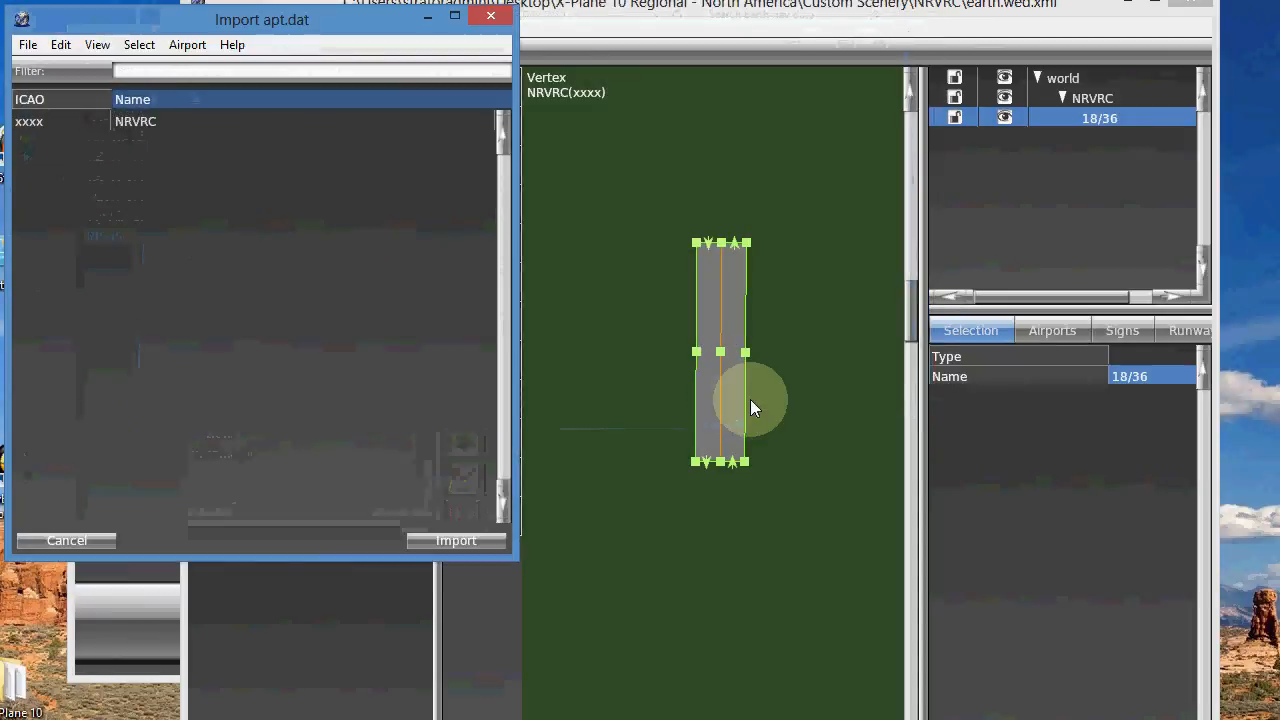
left_click(138, 126)
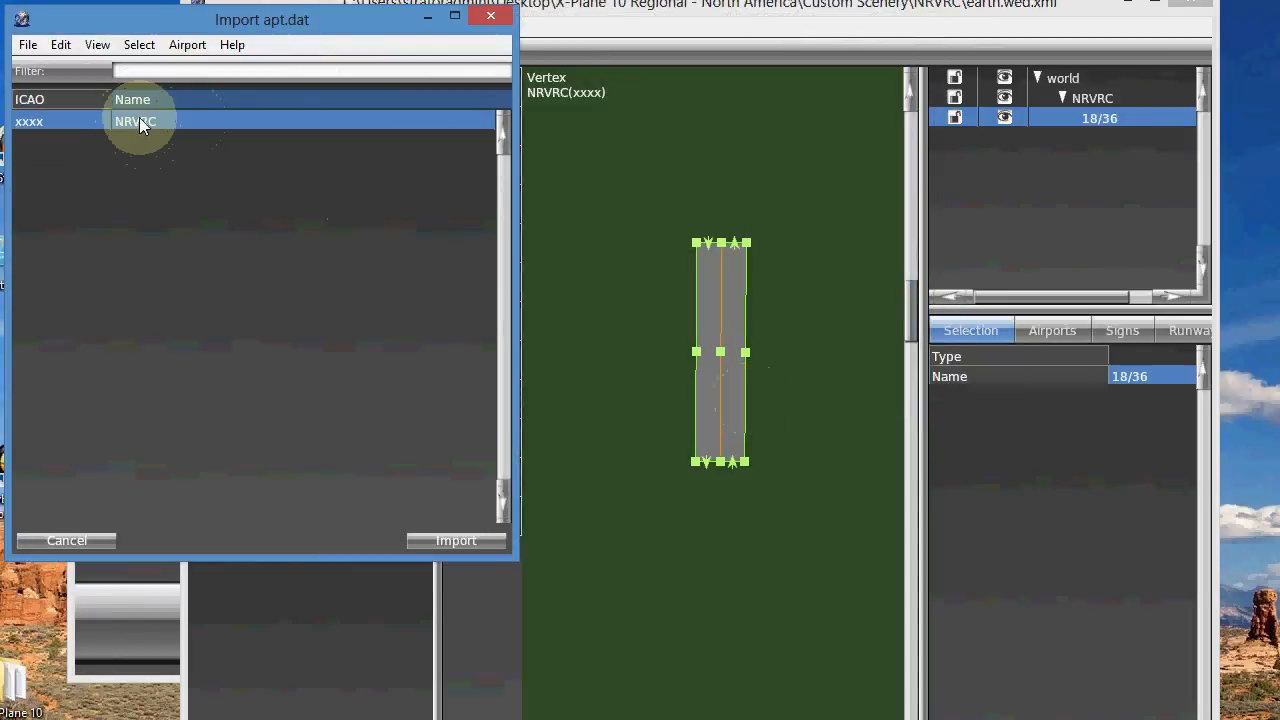
left_click(436, 540)
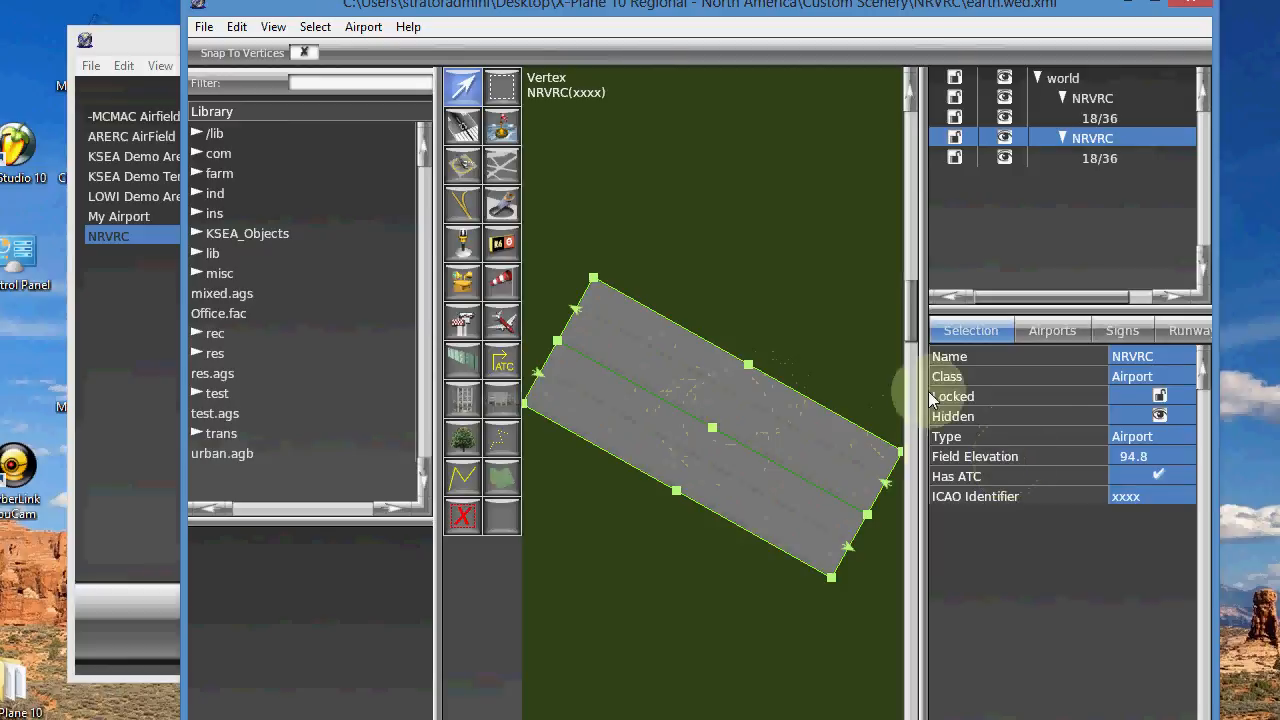
Check that the display units are meters and set the imported NRVRC airport's field elevation to 311.
left_click(274, 29)
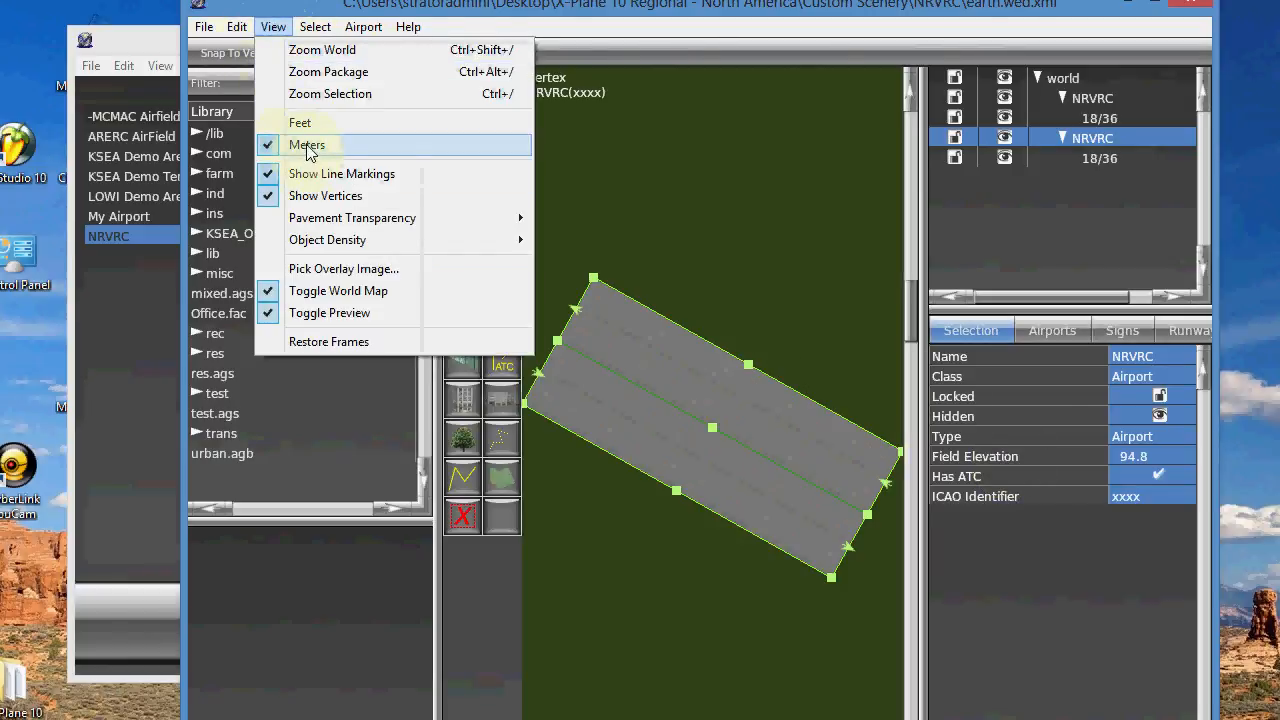
left_click(757, 194)
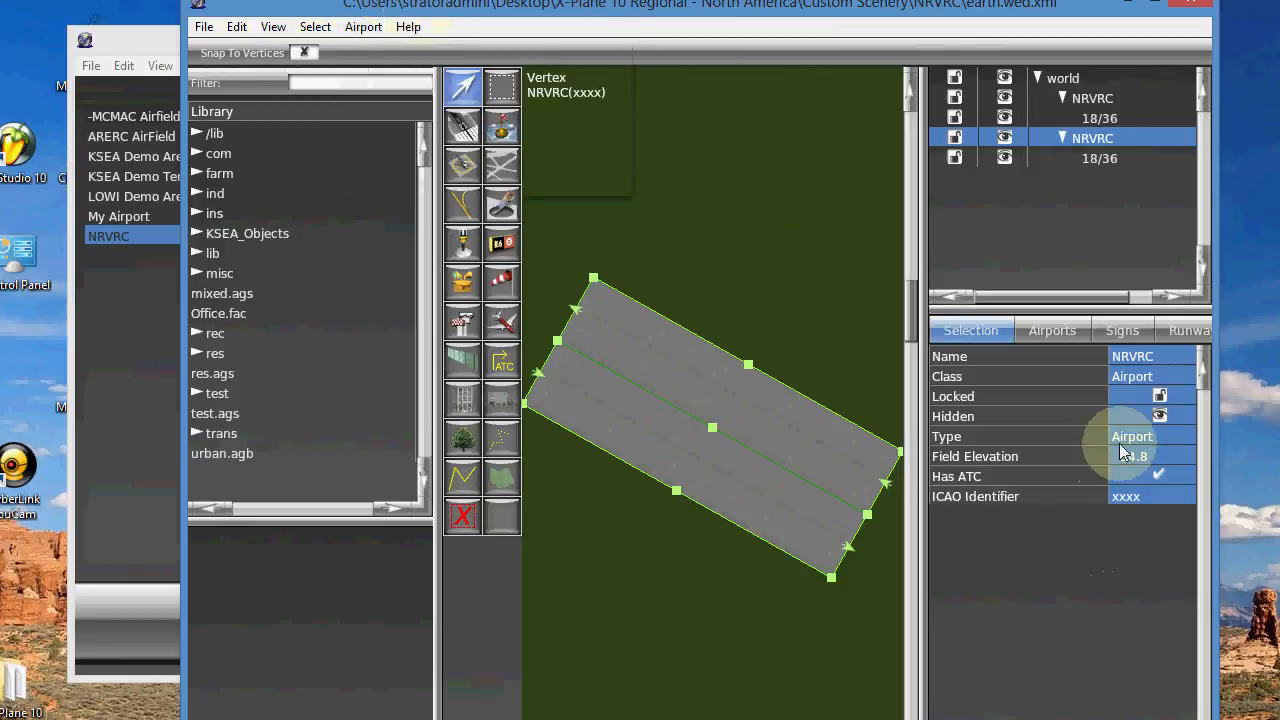
left_click(1156, 460)
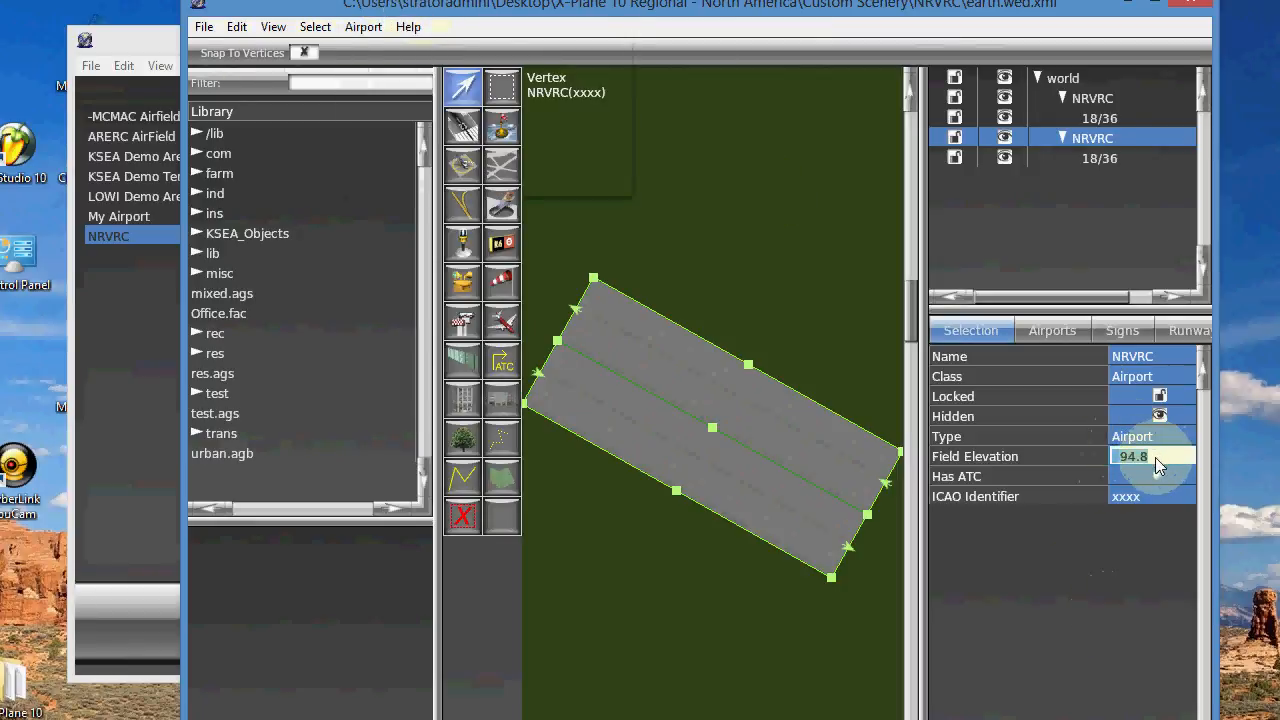
type("311")
left_click(1157, 470)
left_click(1037, 456)
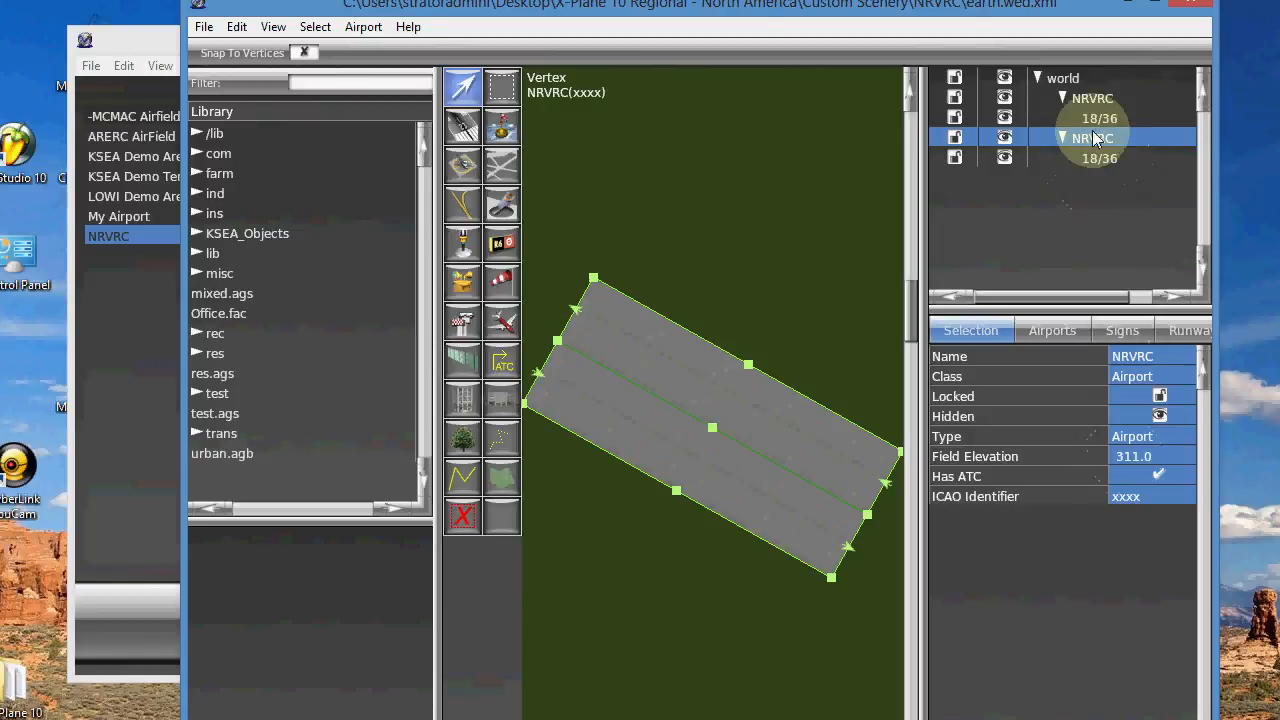
Compare the two NRVRC airports and their 18/36 runways, and delete the older airport with the 0.0 field elevation.
left_click(1093, 97)
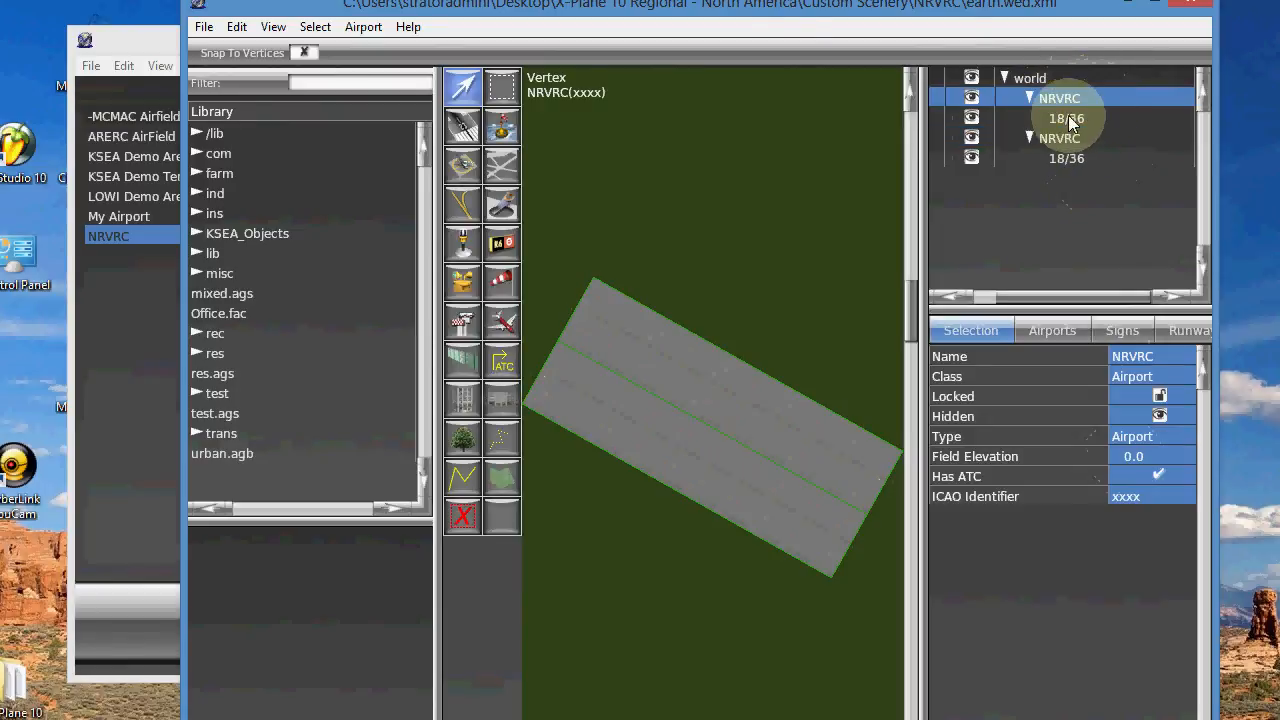
left_click(1062, 119)
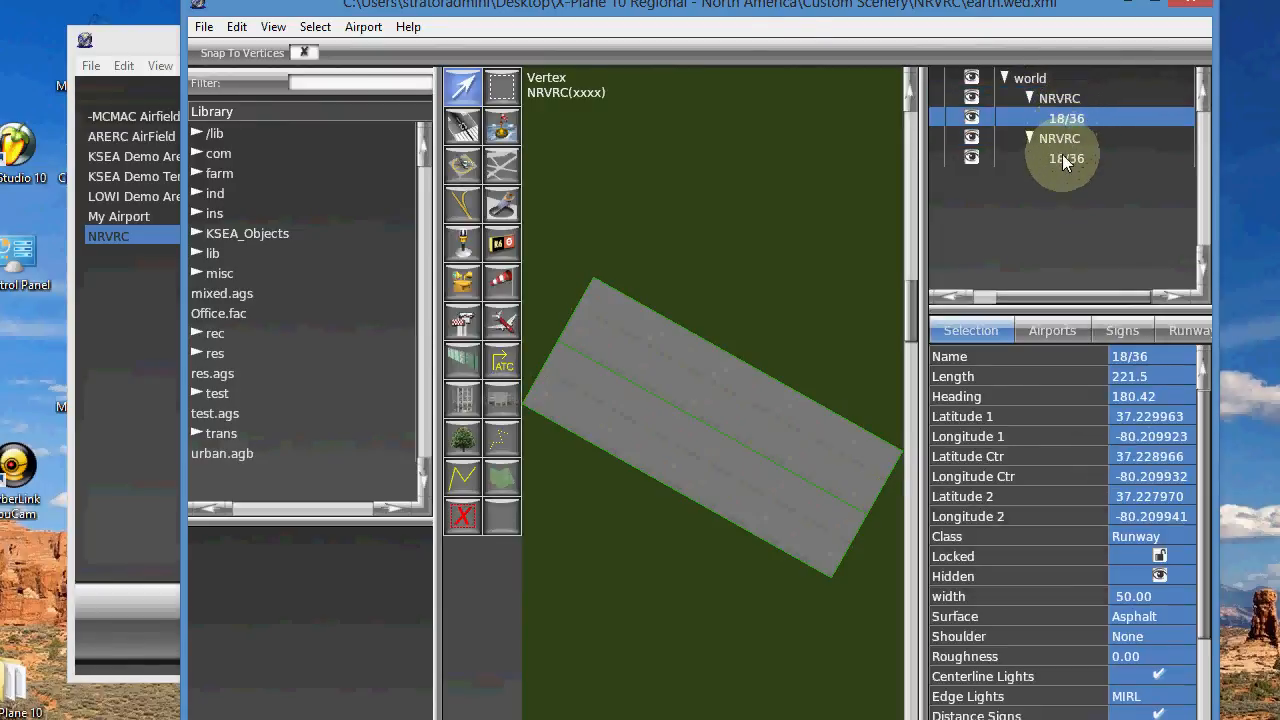
left_click(1063, 156)
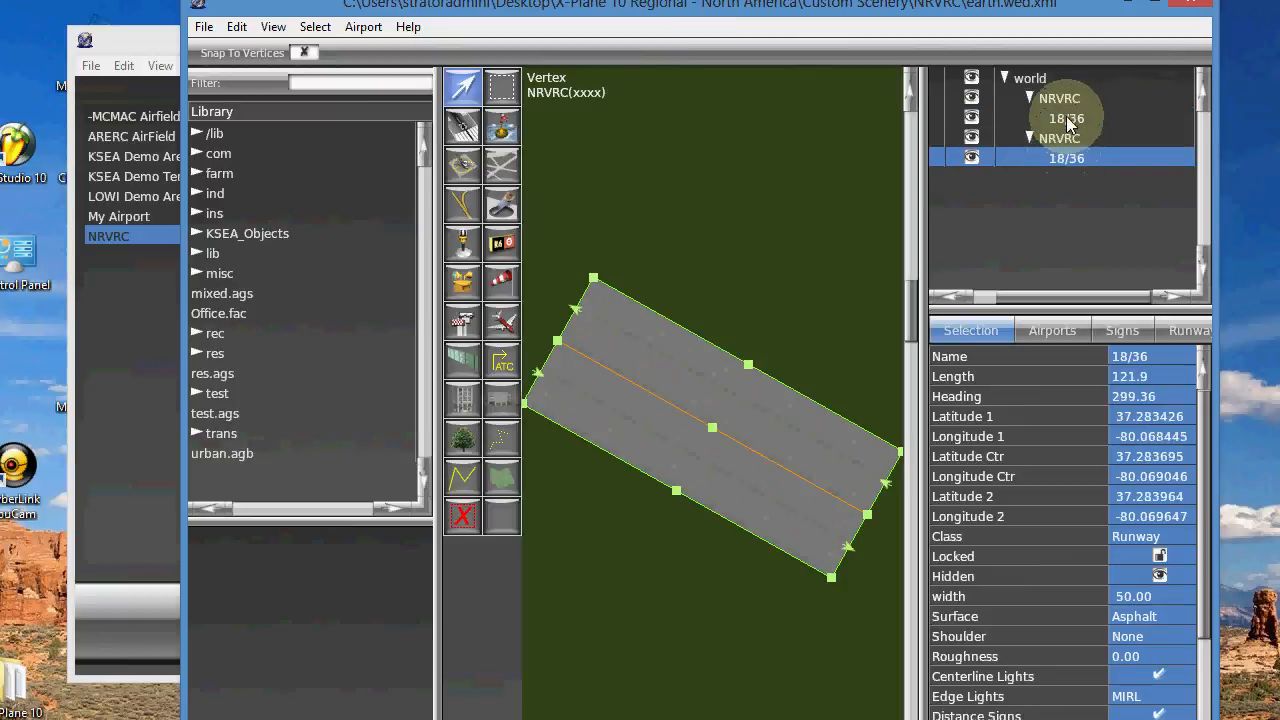
left_click(1065, 119)
left_click(1067, 158)
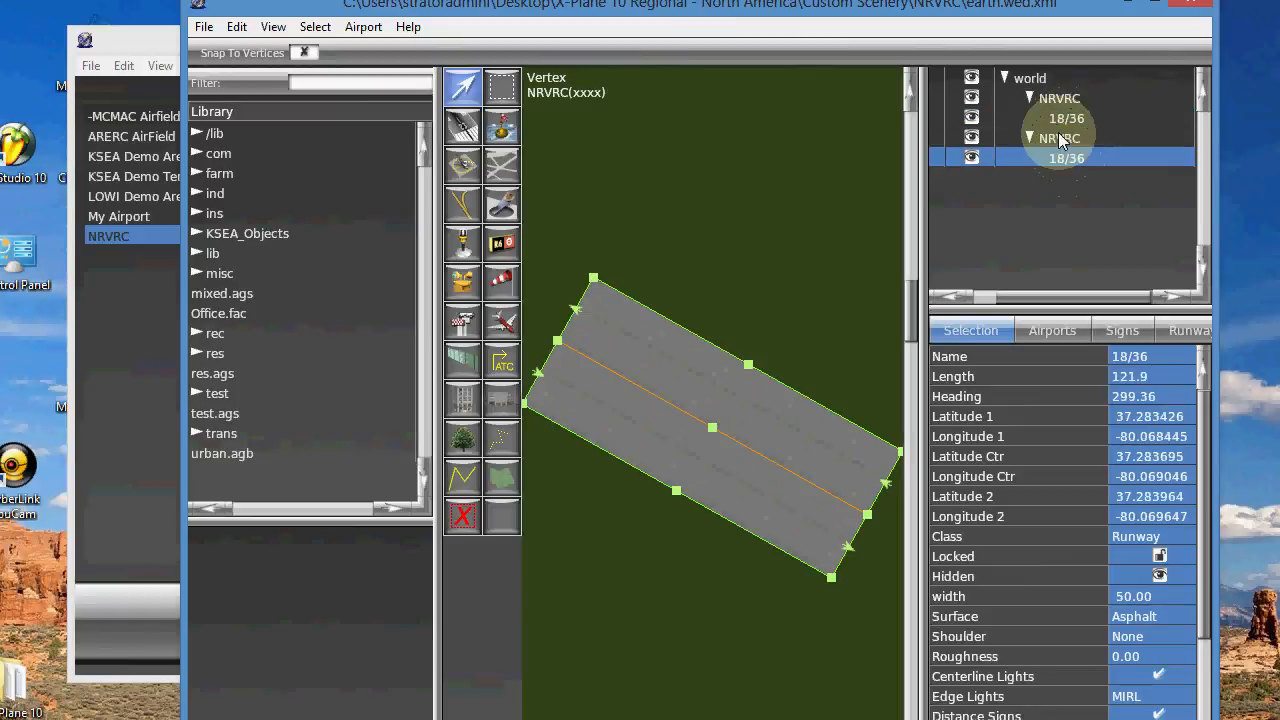
left_click(1060, 98)
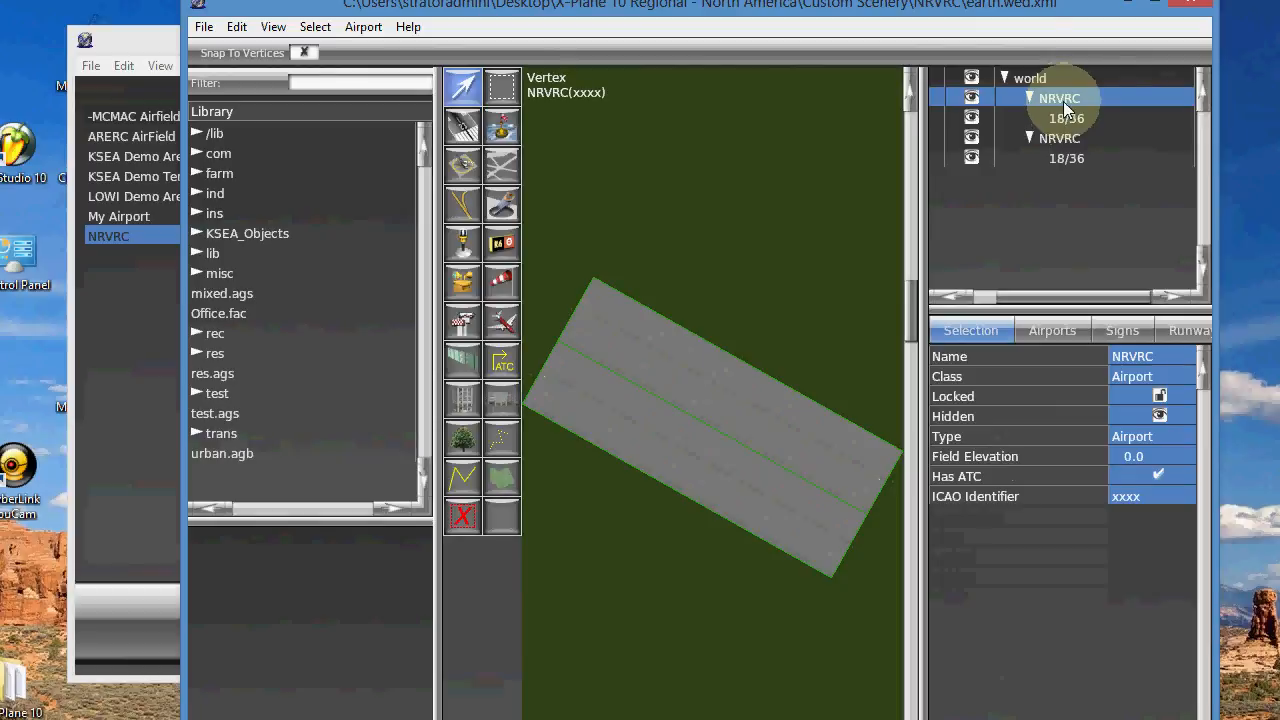
left_click(1066, 140)
left_click(1064, 102)
key("Delete")
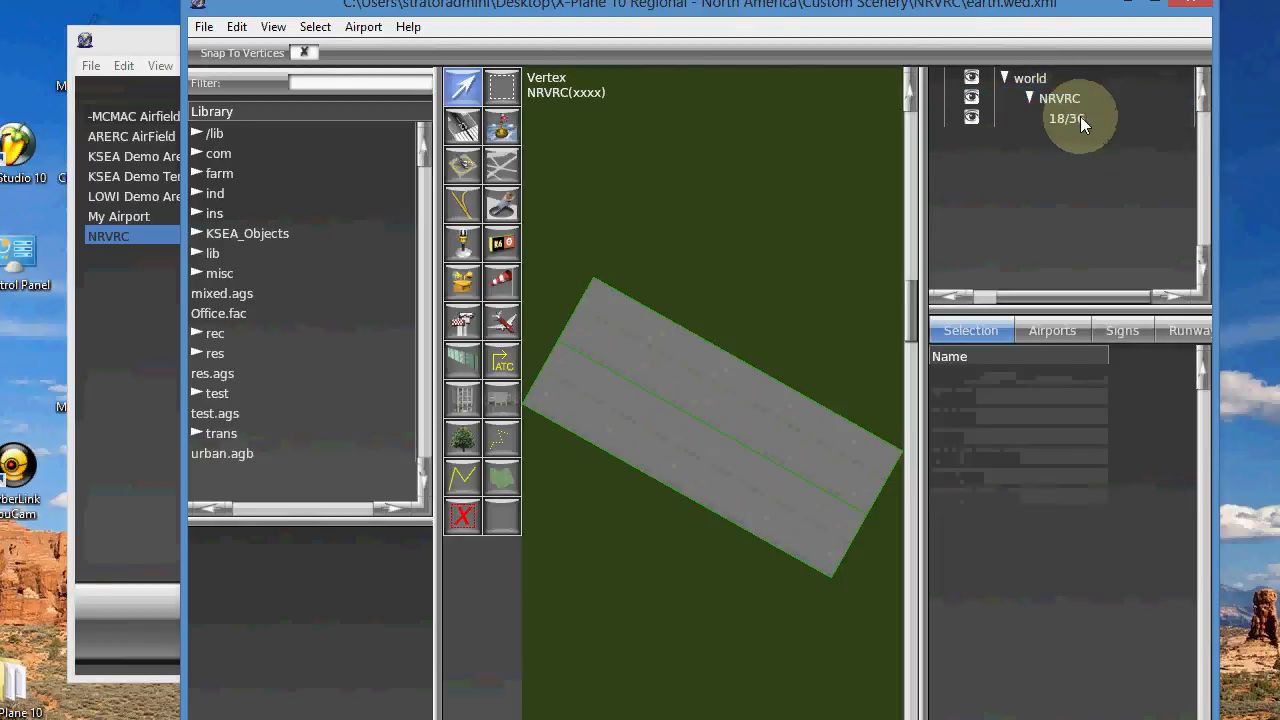
Select the remaining 18/36 runway and examine its properties and its layout on the map.
left_click(1078, 118)
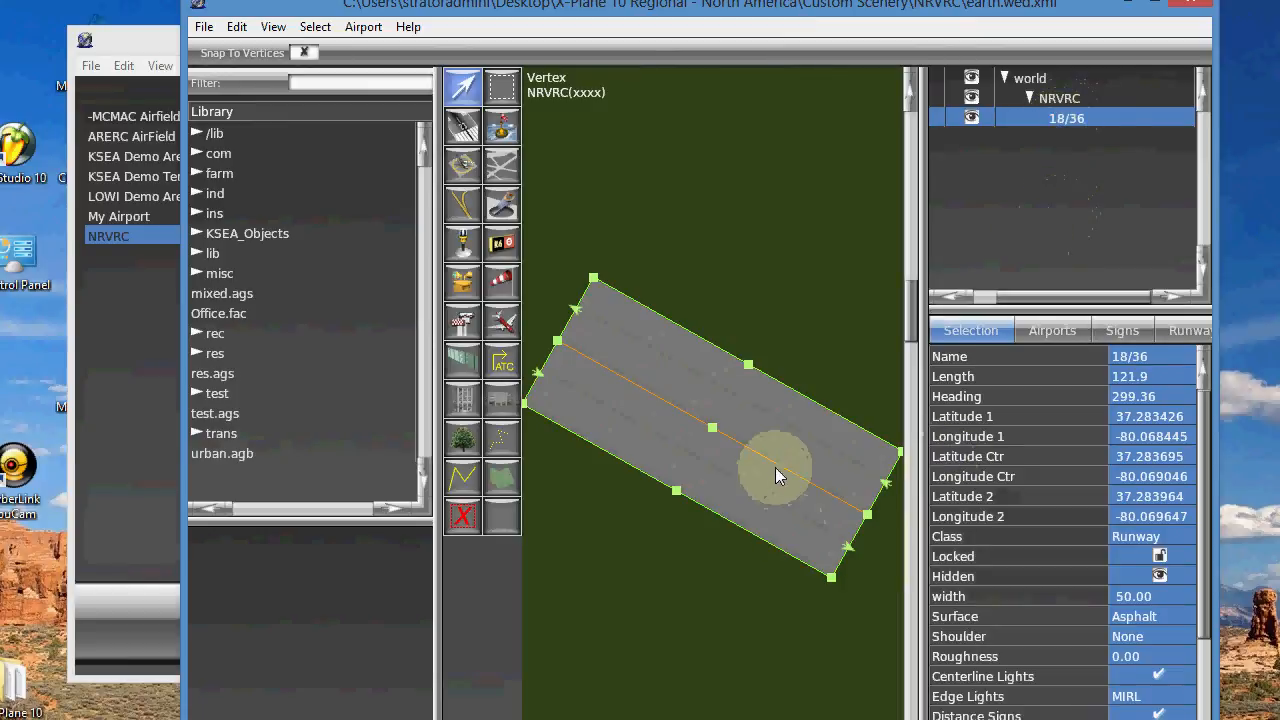
scroll(669, 422, "down", 2)
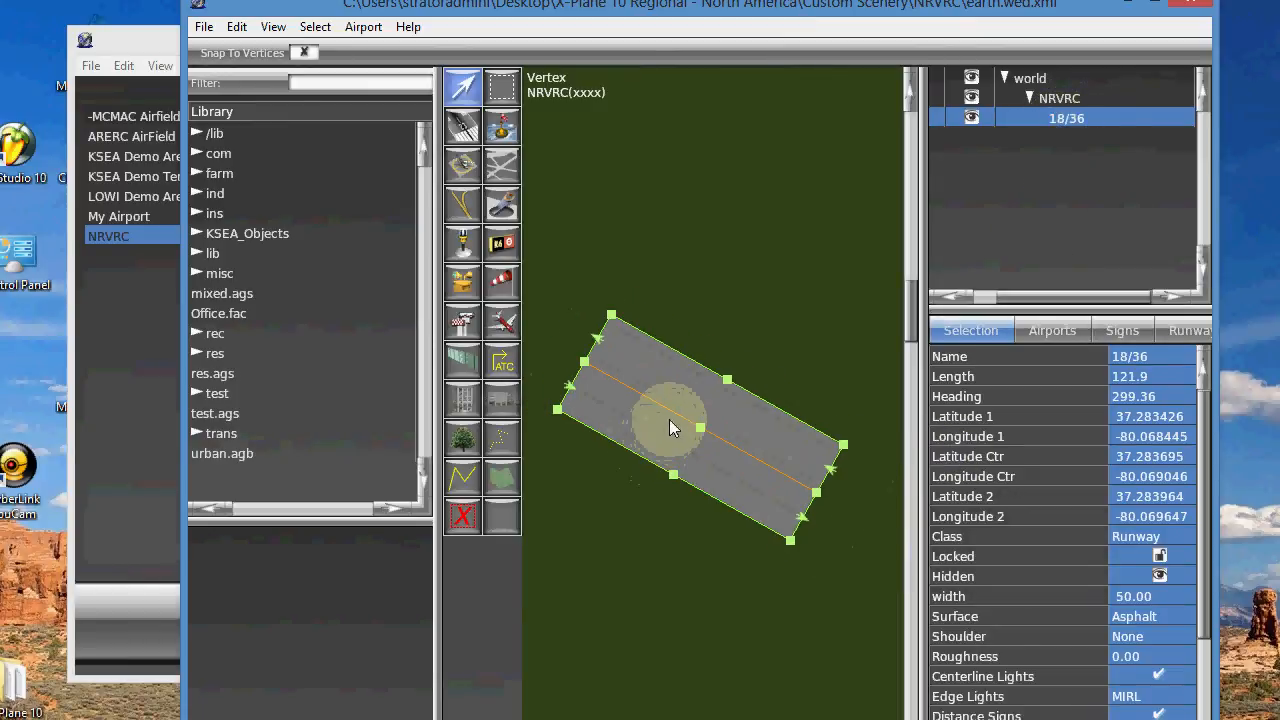
scroll(669, 419, "down", 1)
scroll(672, 418, "up", 1)
scroll(675, 419, "down", 2)
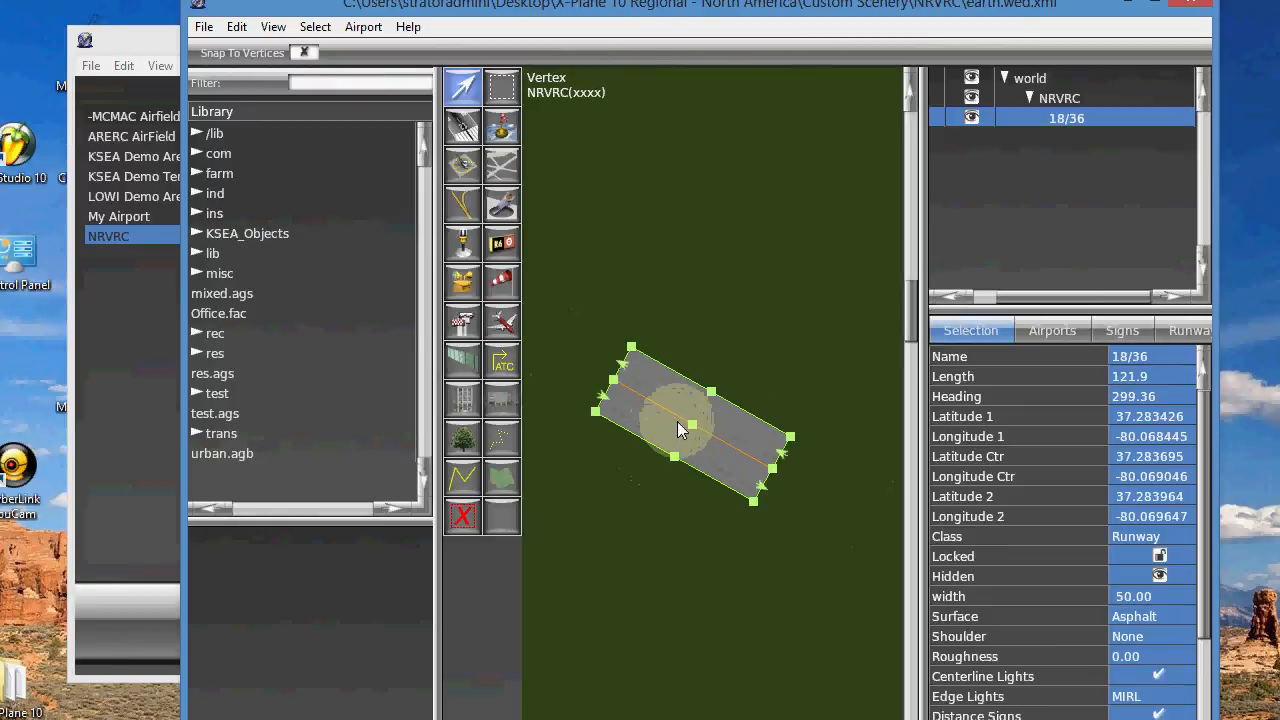
scroll(680, 419, "up", 2)
scroll(683, 417, "down", 2)
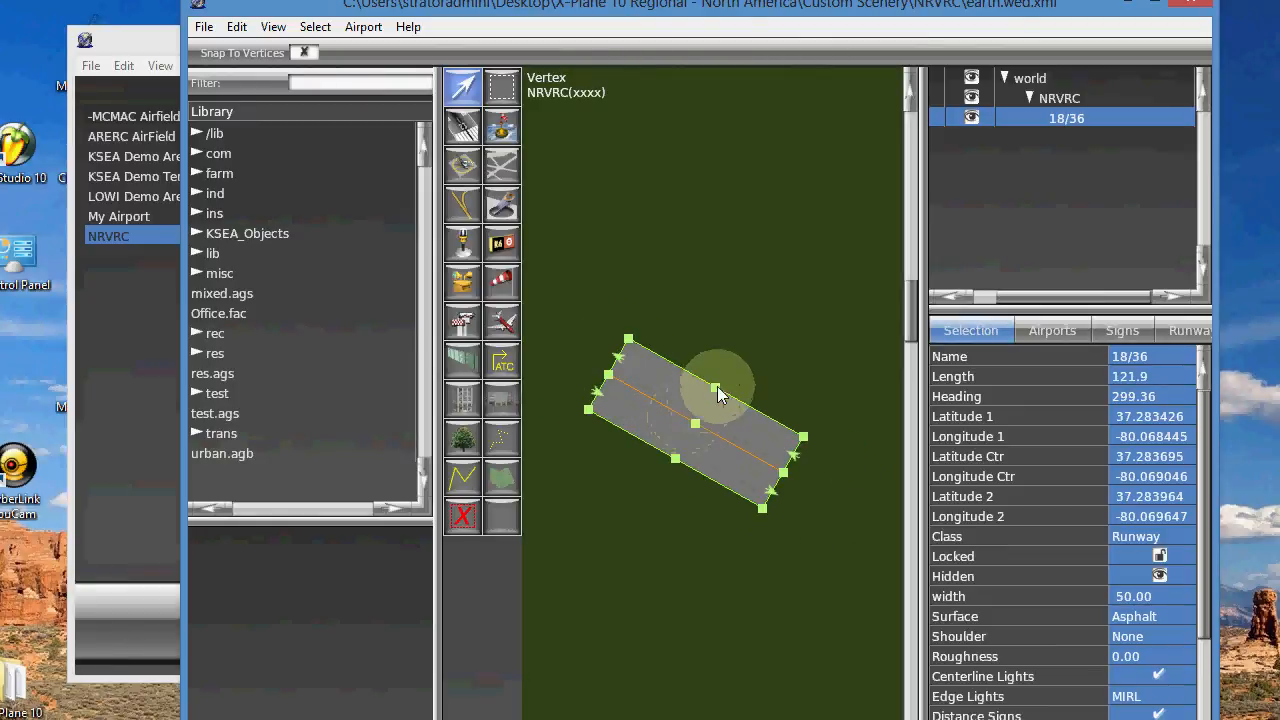
Zoom out around the 18/36 runway and browse the object library's lib, airport and Common_Elements categories.
scroll(706, 426, "down", 2)
scroll(706, 422, "up", 2)
scroll(707, 423, "down", 1)
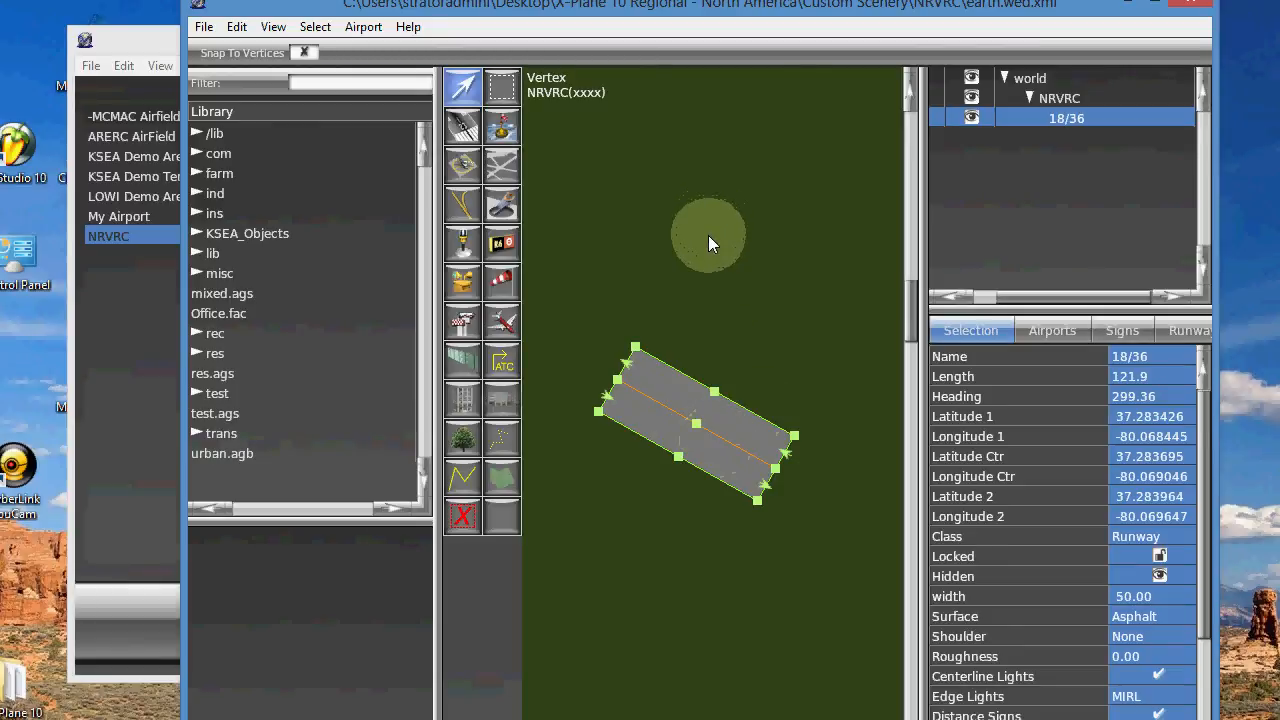
scroll(706, 241, "down", 1)
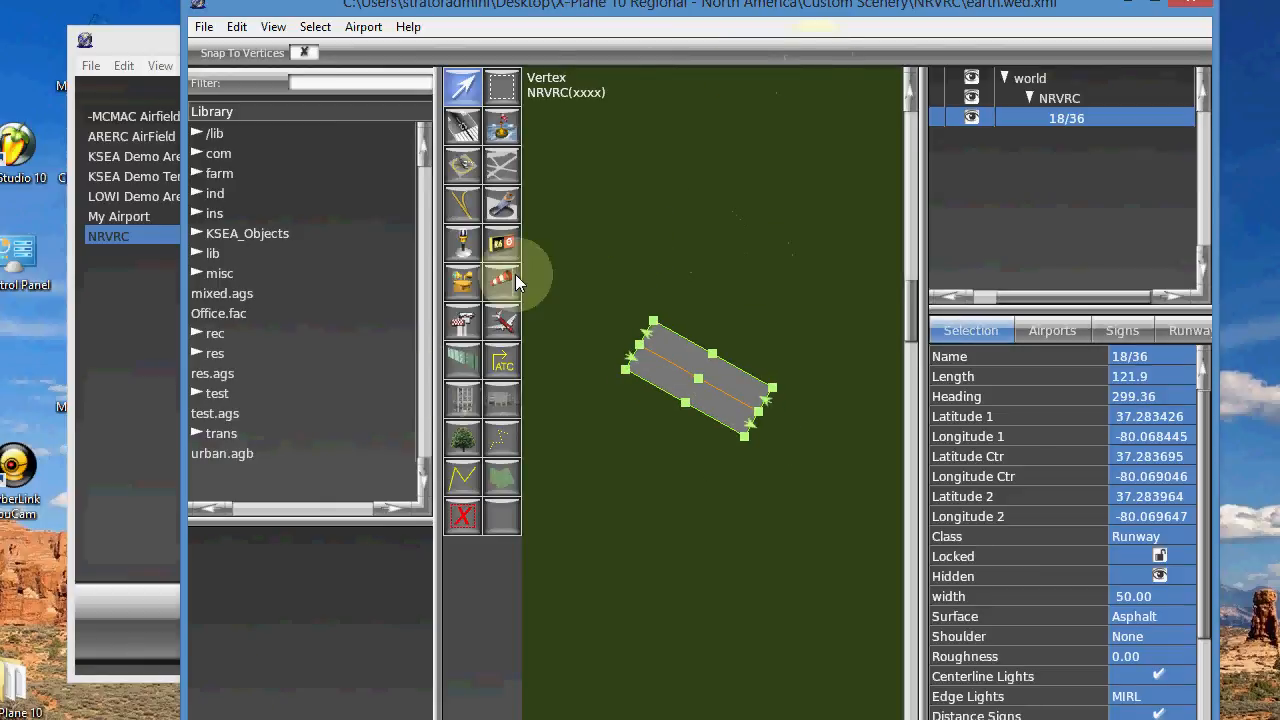
mouse_move(255, 719)
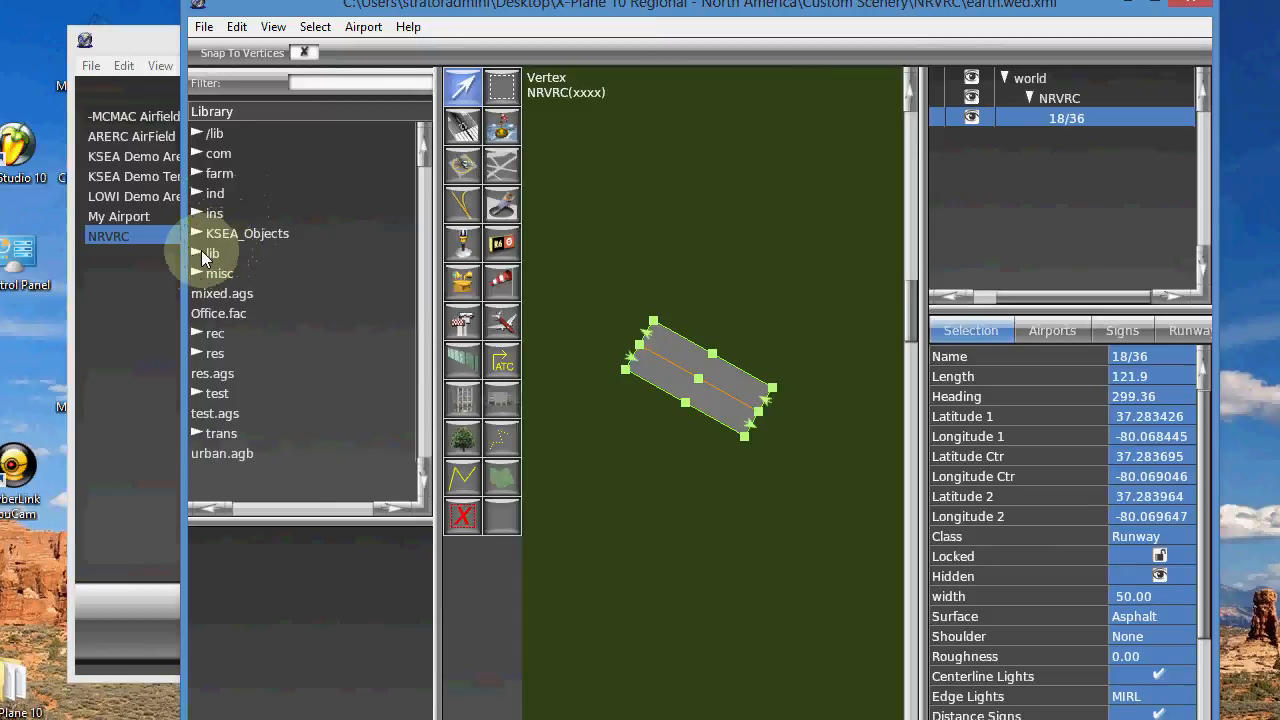
left_click(200, 255)
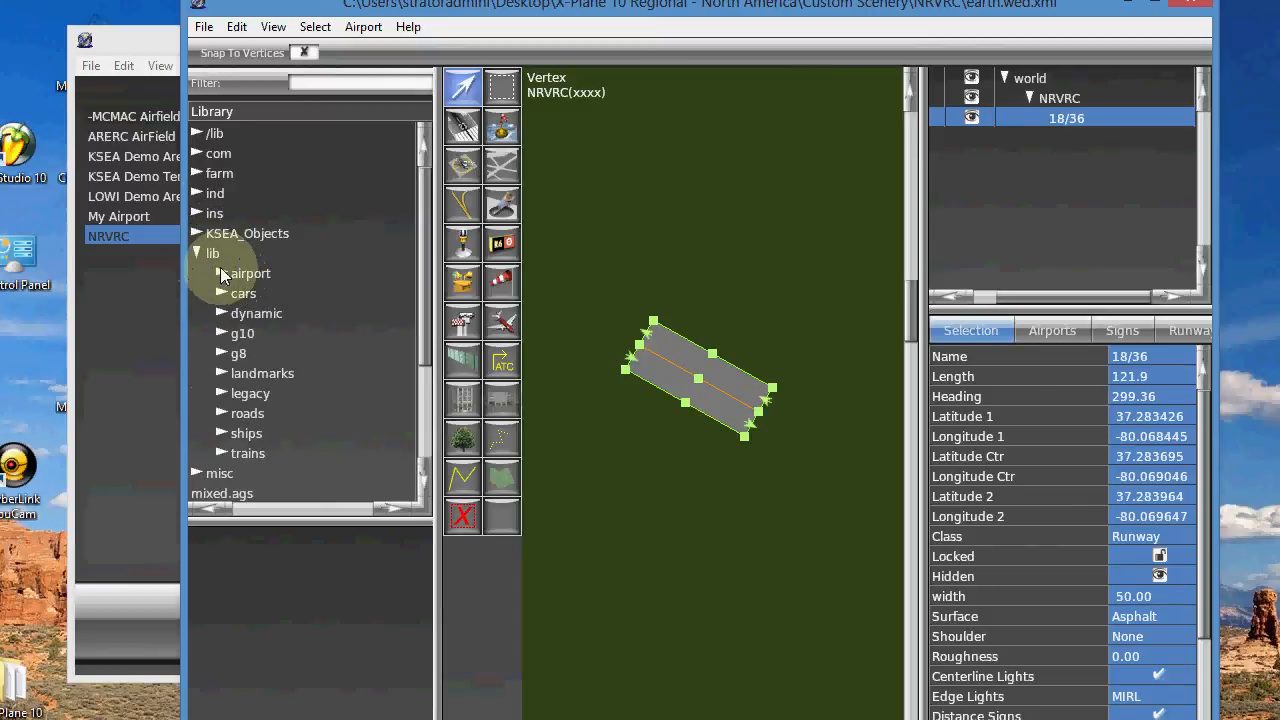
left_click(220, 273)
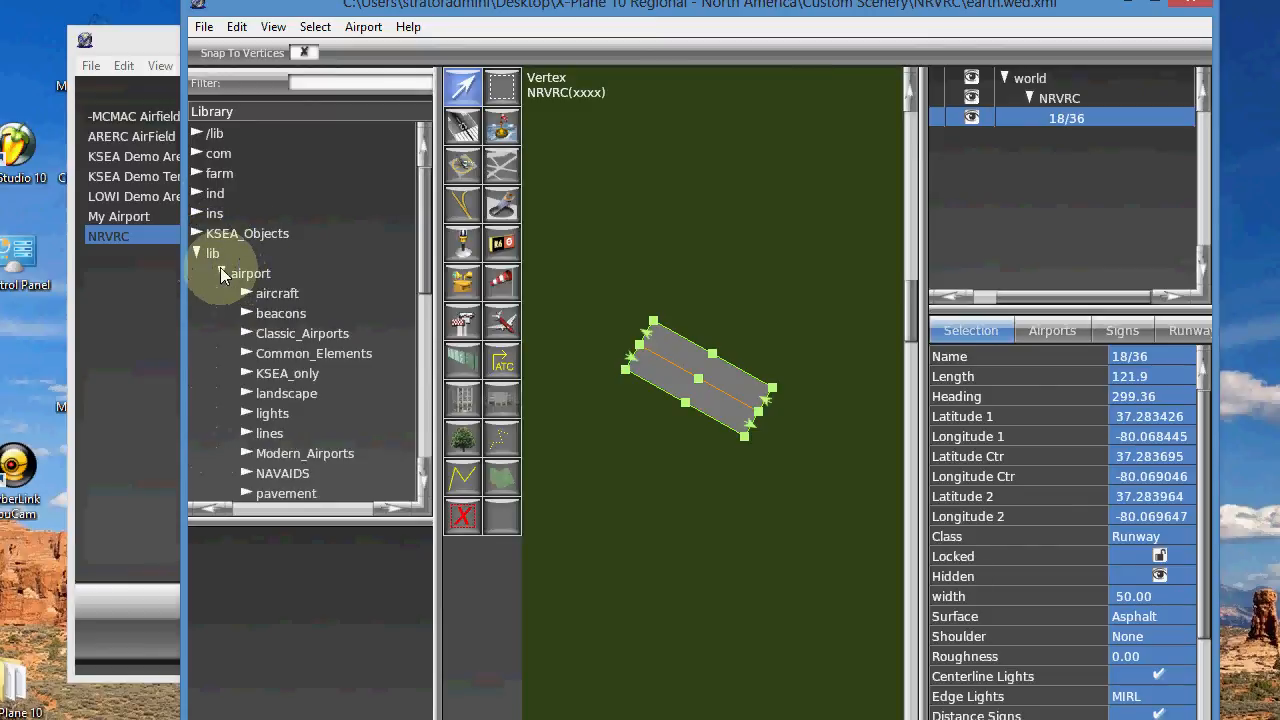
left_click(248, 352)
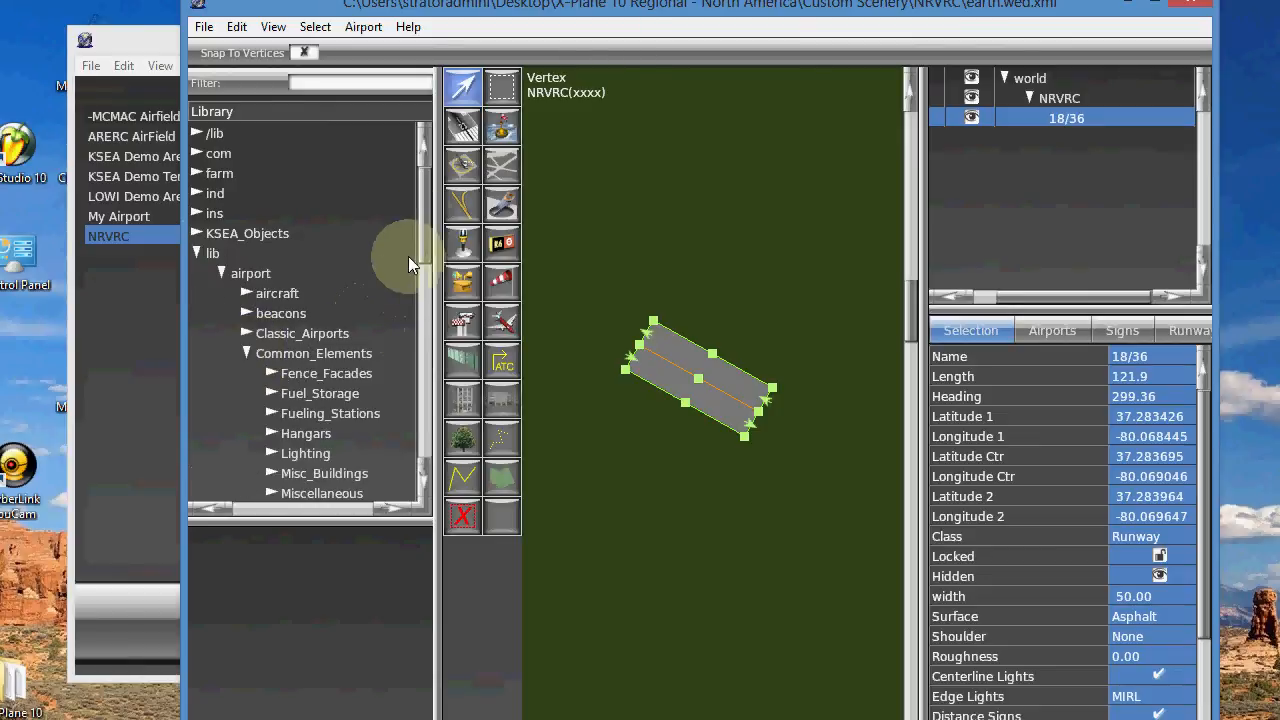
scroll(425, 271, "down", 3)
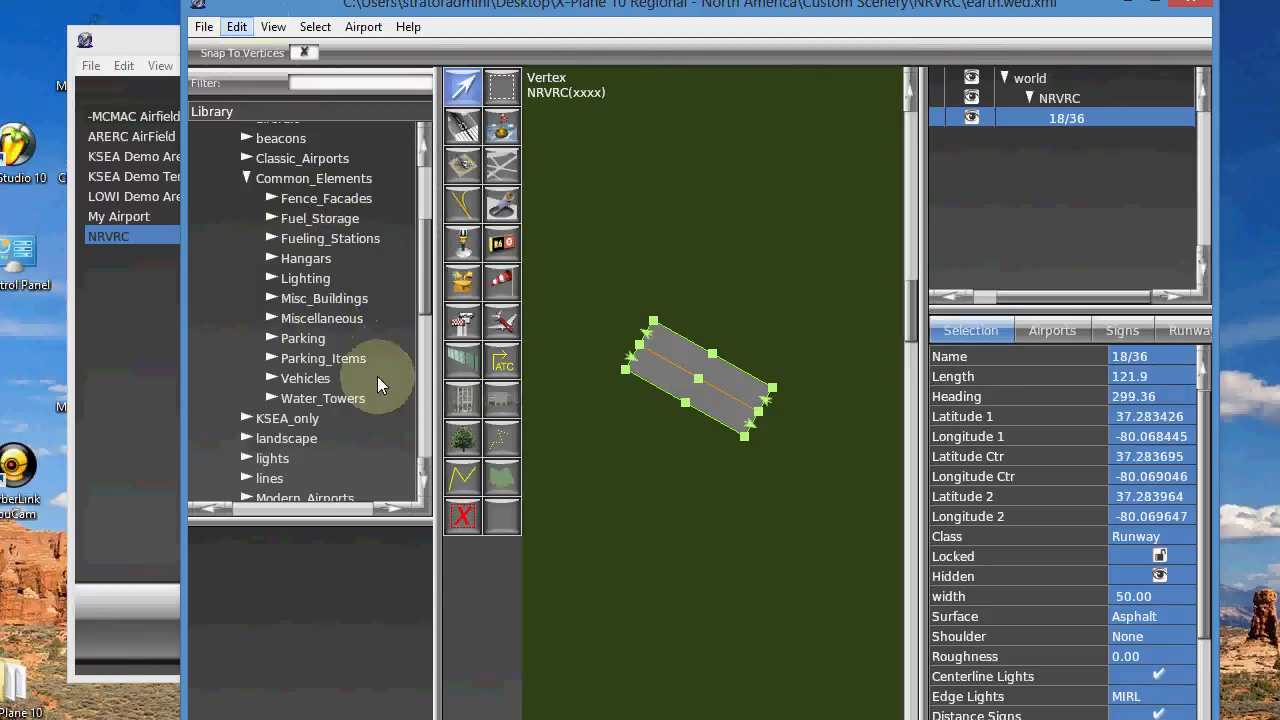
Place a windsock just above the runway's upper long edge and reorder it below 18/36 in the hierarchy.
left_click(502, 283)
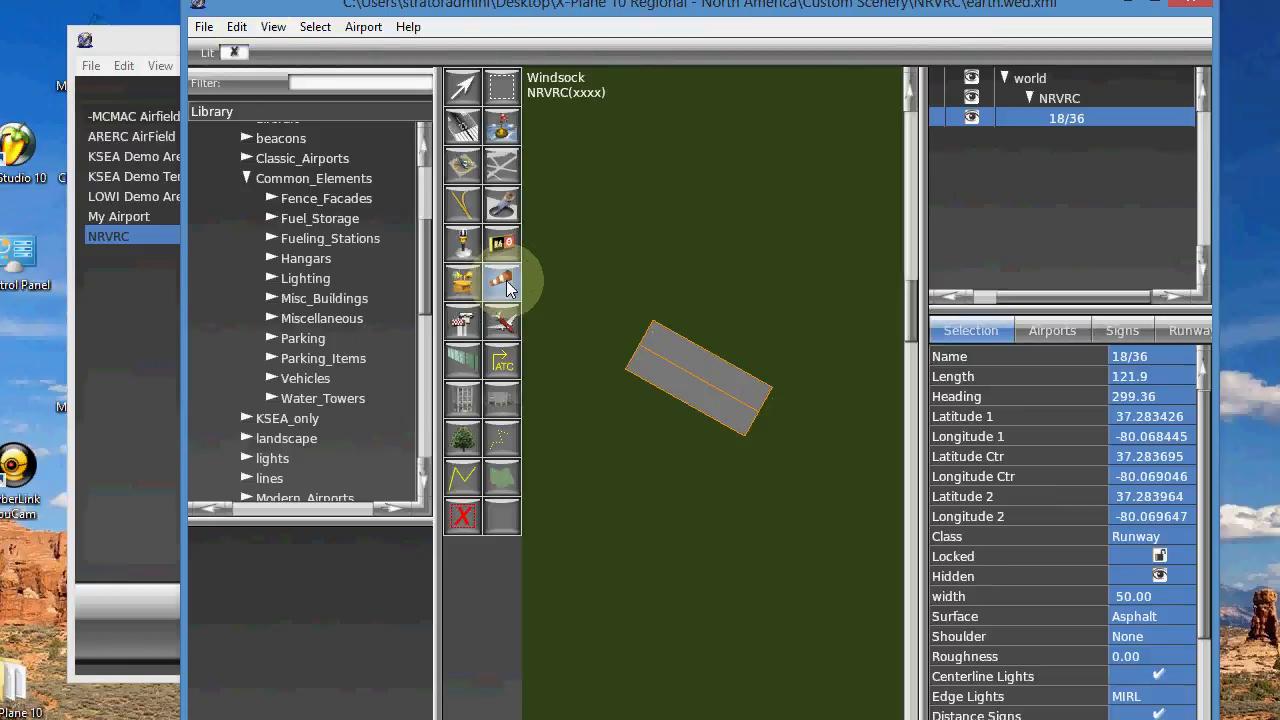
left_click(718, 339)
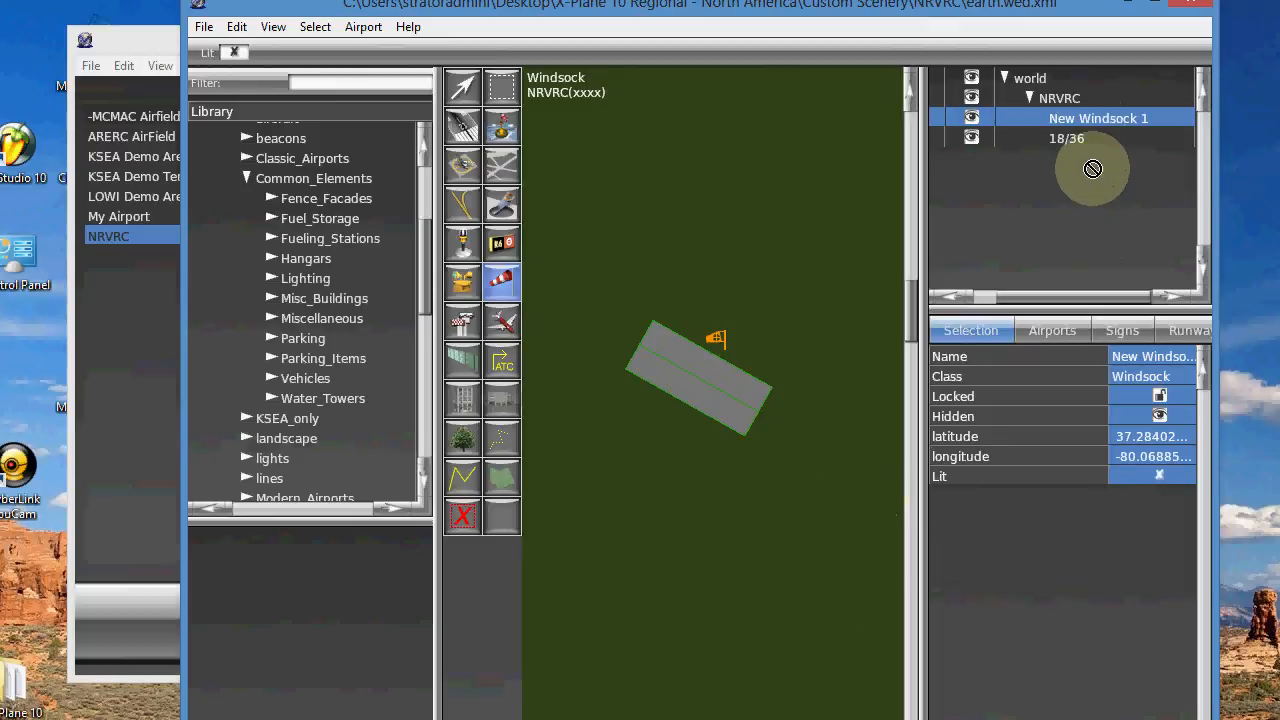
left_click_drag(1092, 119, 1093, 148)
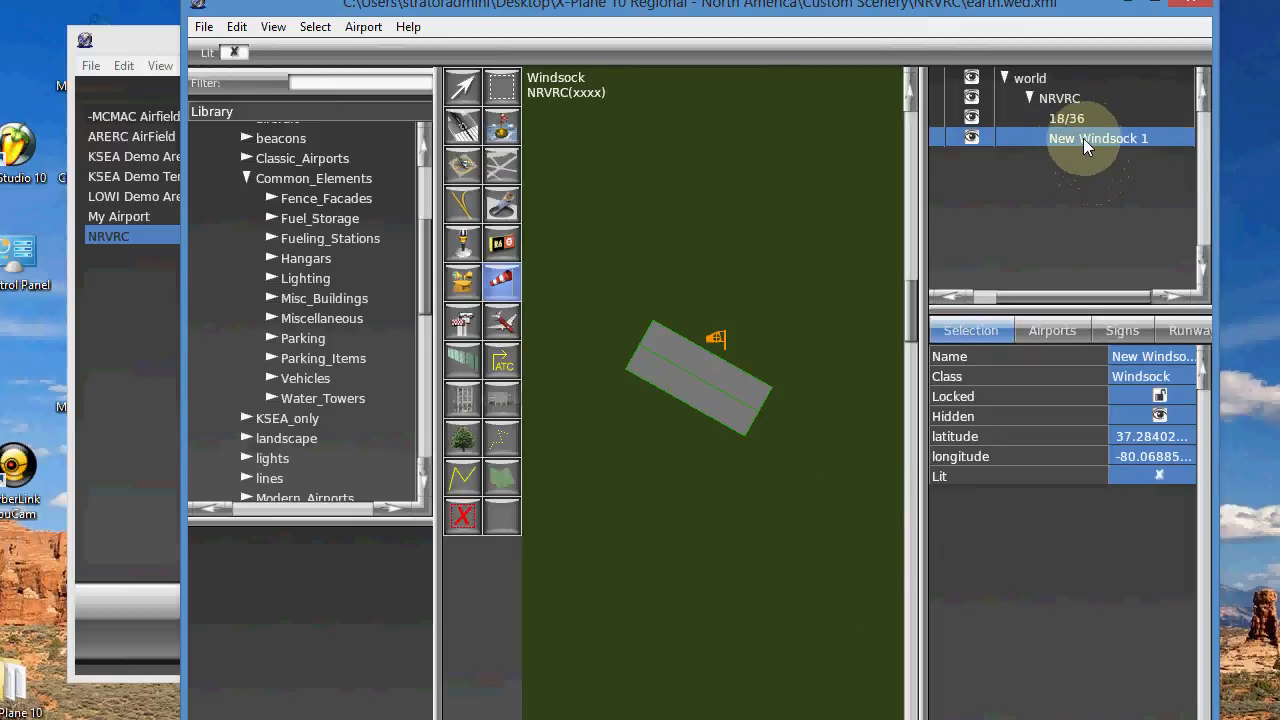
Rename the new windsock as Windsock.
left_click(1083, 138)
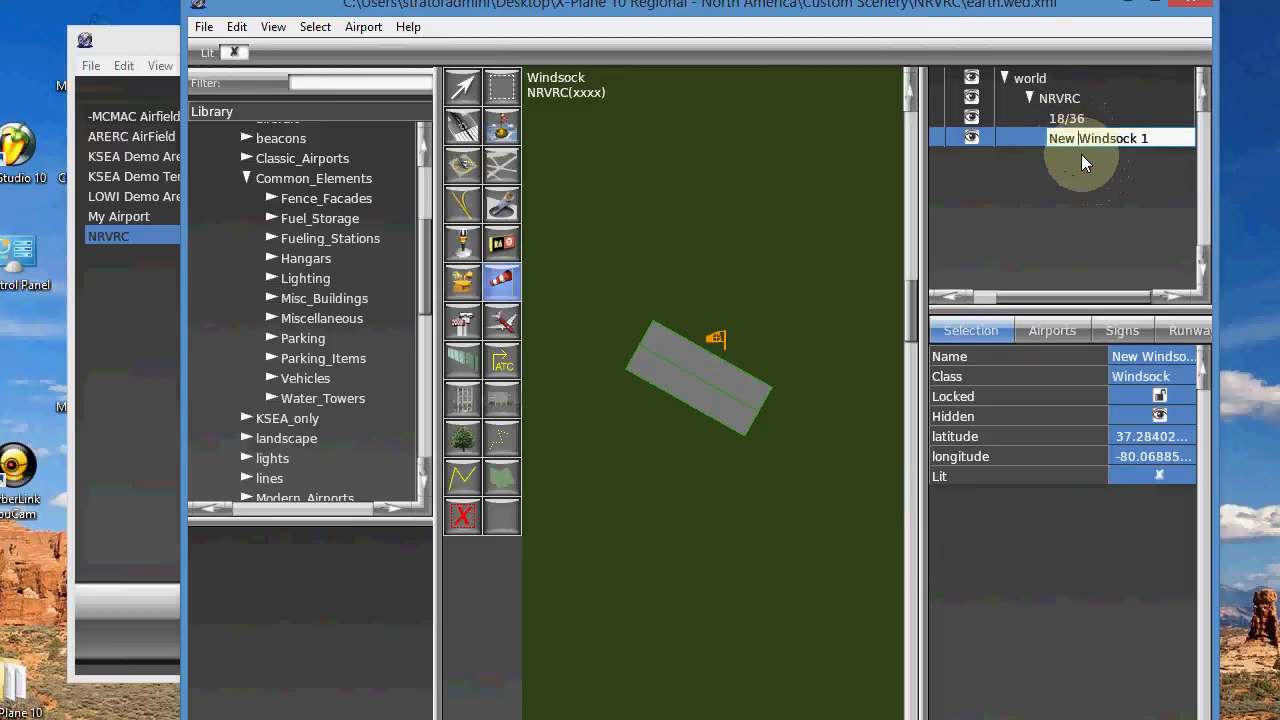
key("BackSpace")
key("BackSpace")
key("BackSpace")
key("BackSpace")
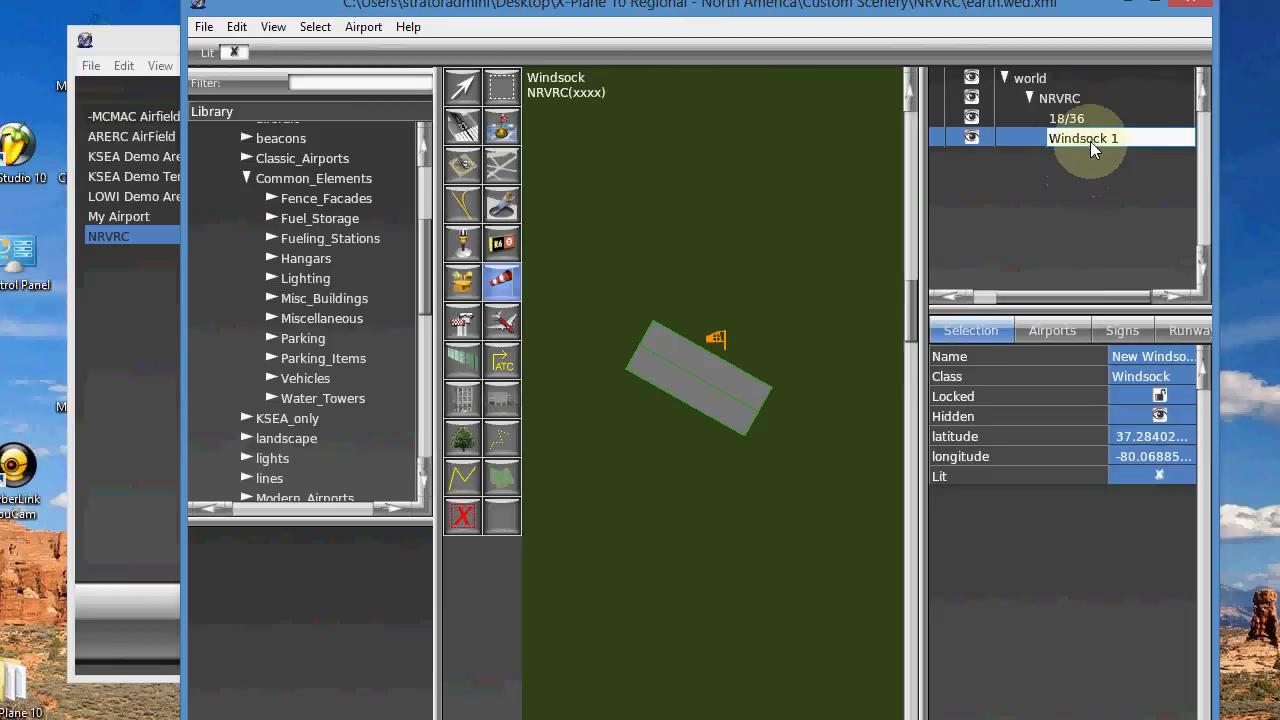
left_click(1127, 139)
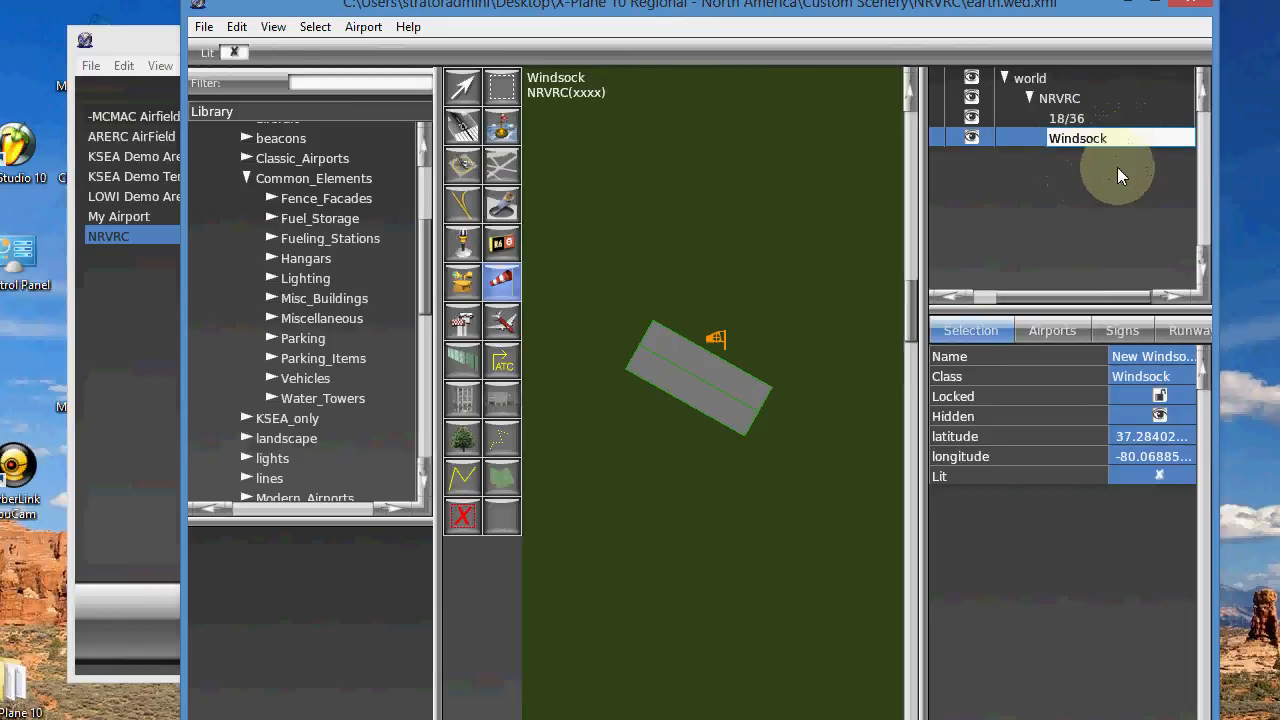
key("Return")
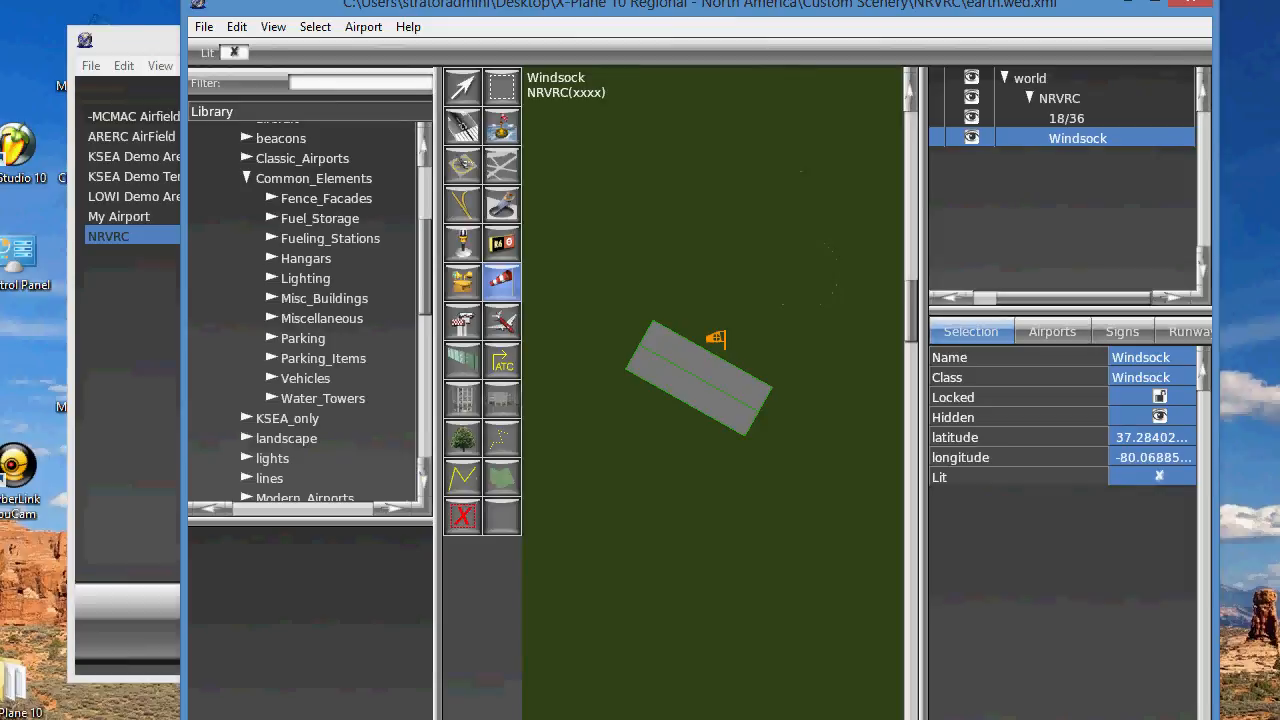
Switch to Mission Planner and clear the current mission's waypoints.
left_click(368, 719)
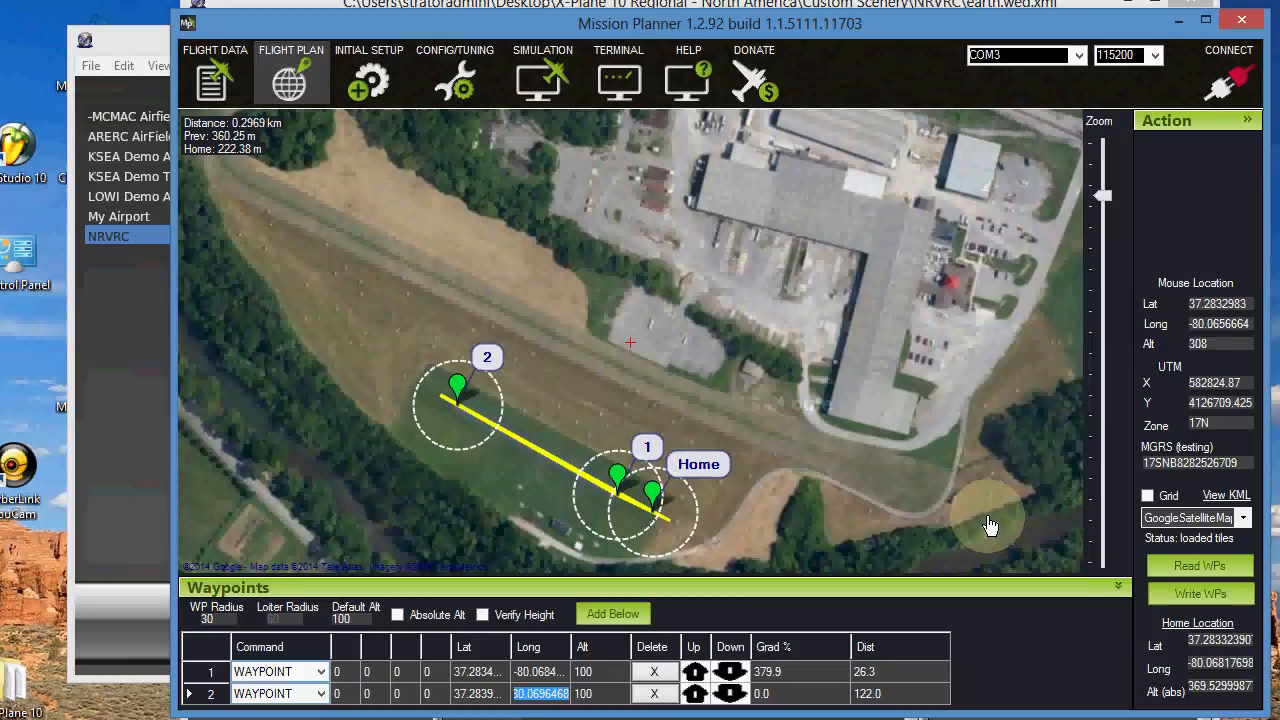
right_click(569, 318)
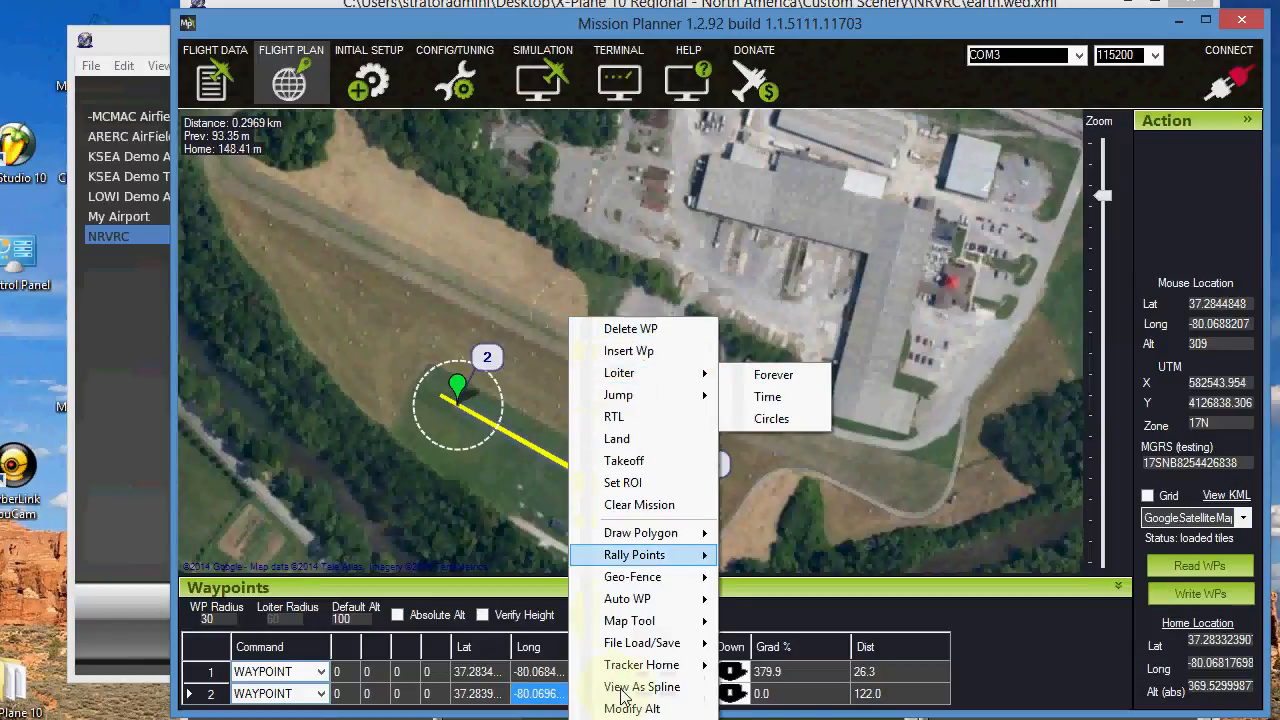
left_click(640, 505)
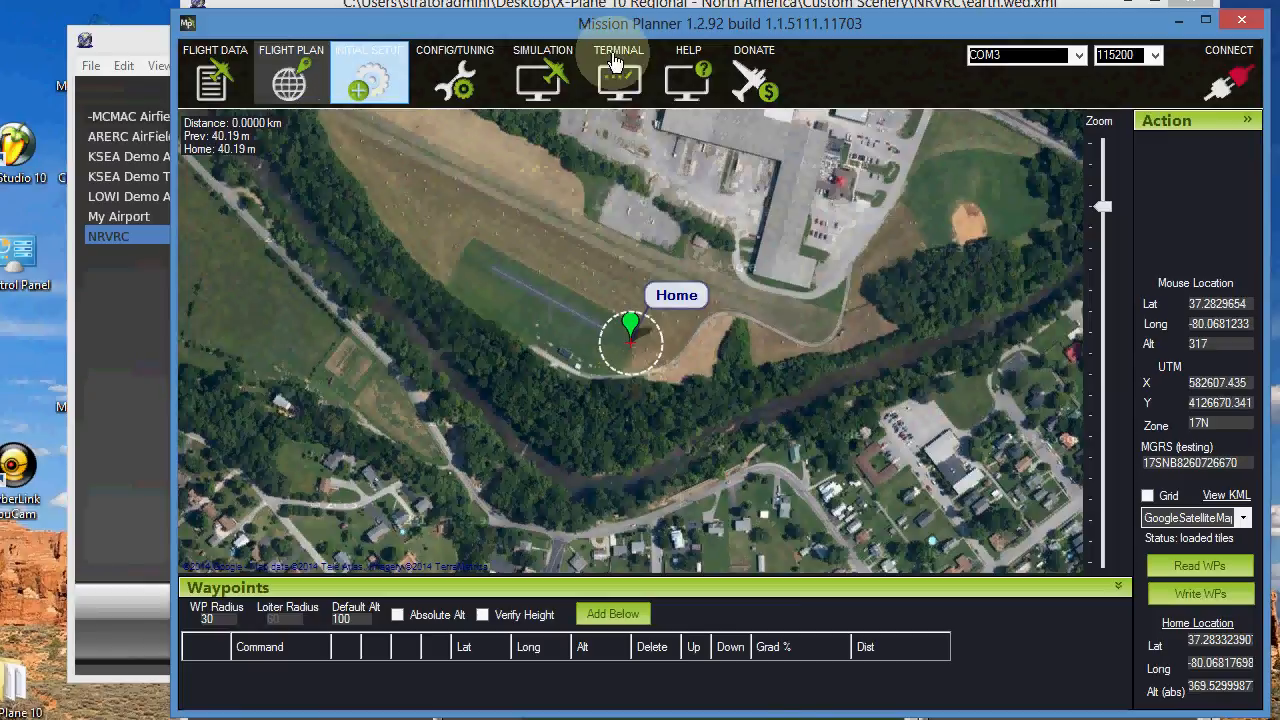
Outline the flying field's perimeter on the satellite map with waypoints, starting at its northwest tip and continuing down the southwest edge.
left_click_drag(607, 115, 595, 260)
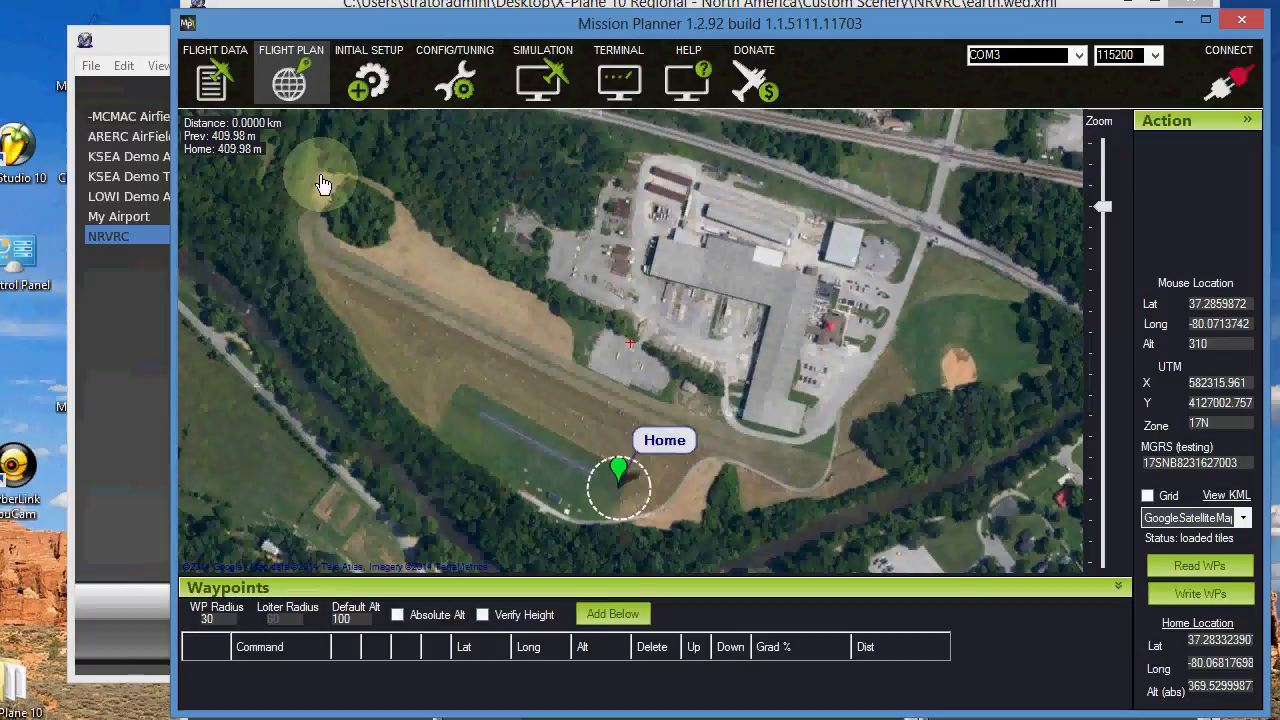
left_click(321, 180)
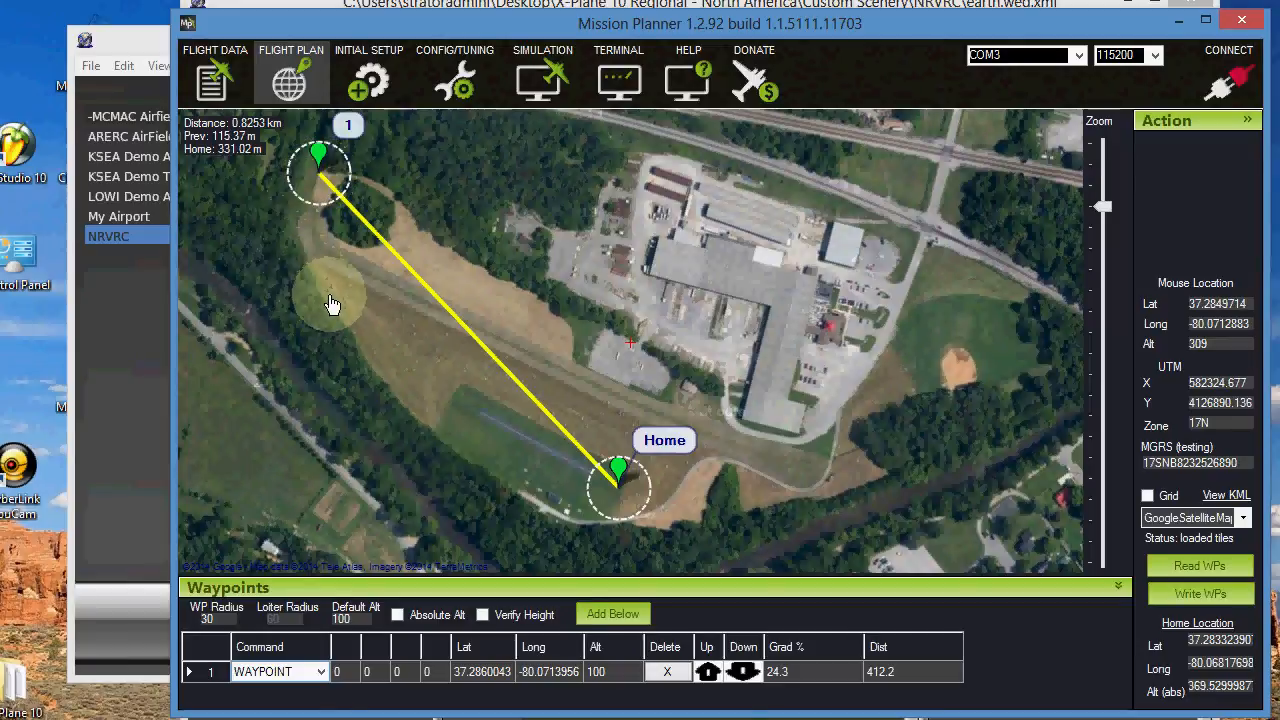
left_click(329, 290)
left_click(416, 412)
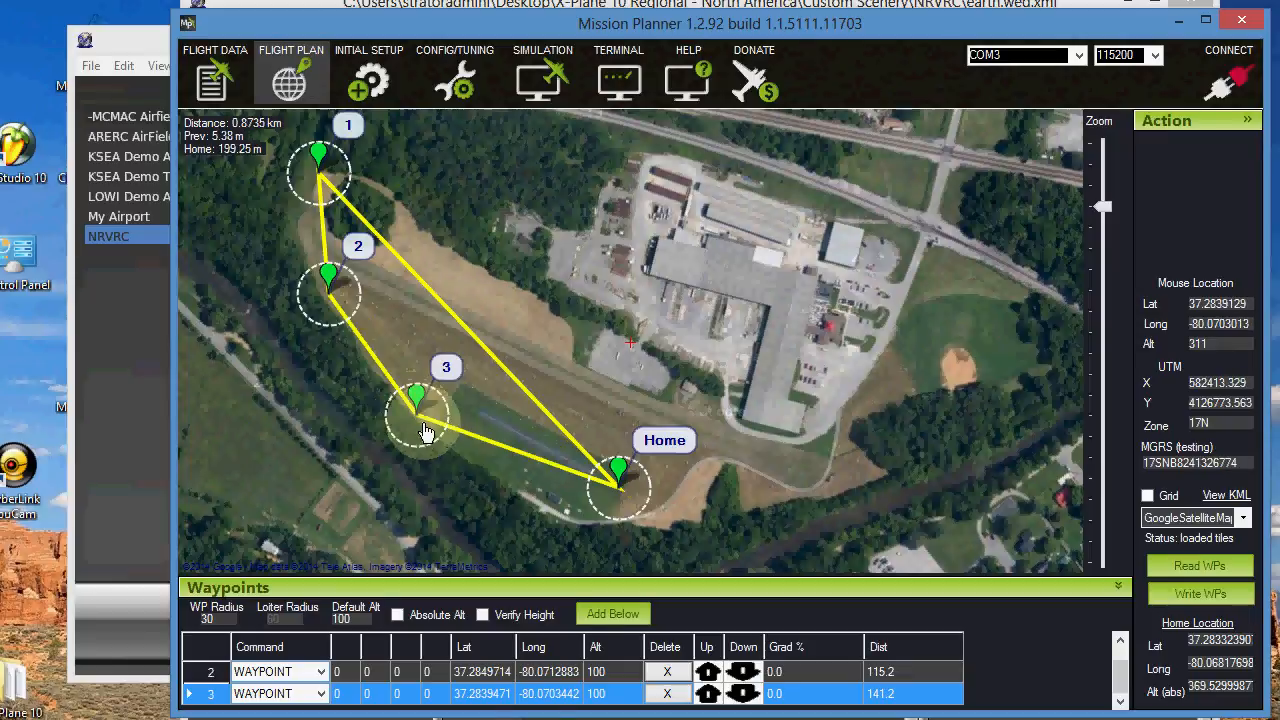
left_click(530, 488)
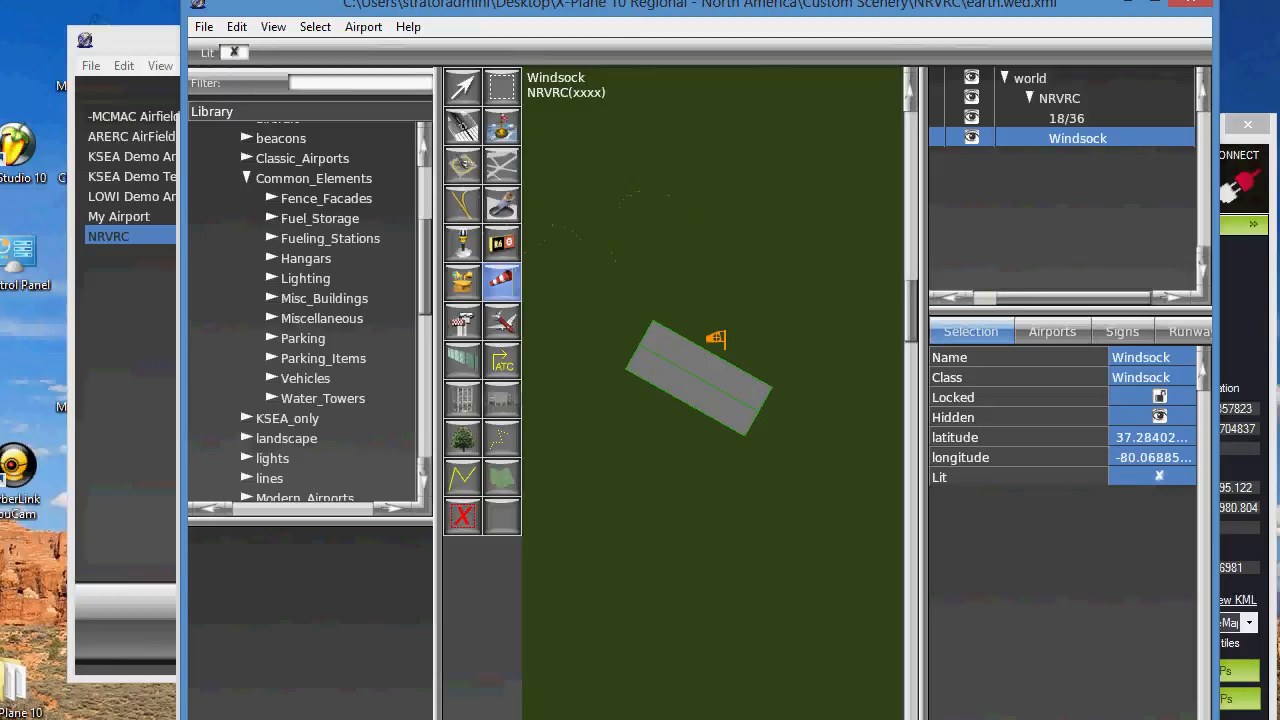
In WED, draw an airport boundary around the runway and windsock, roughly following the field outline marked in Mission Planner.
key("v")
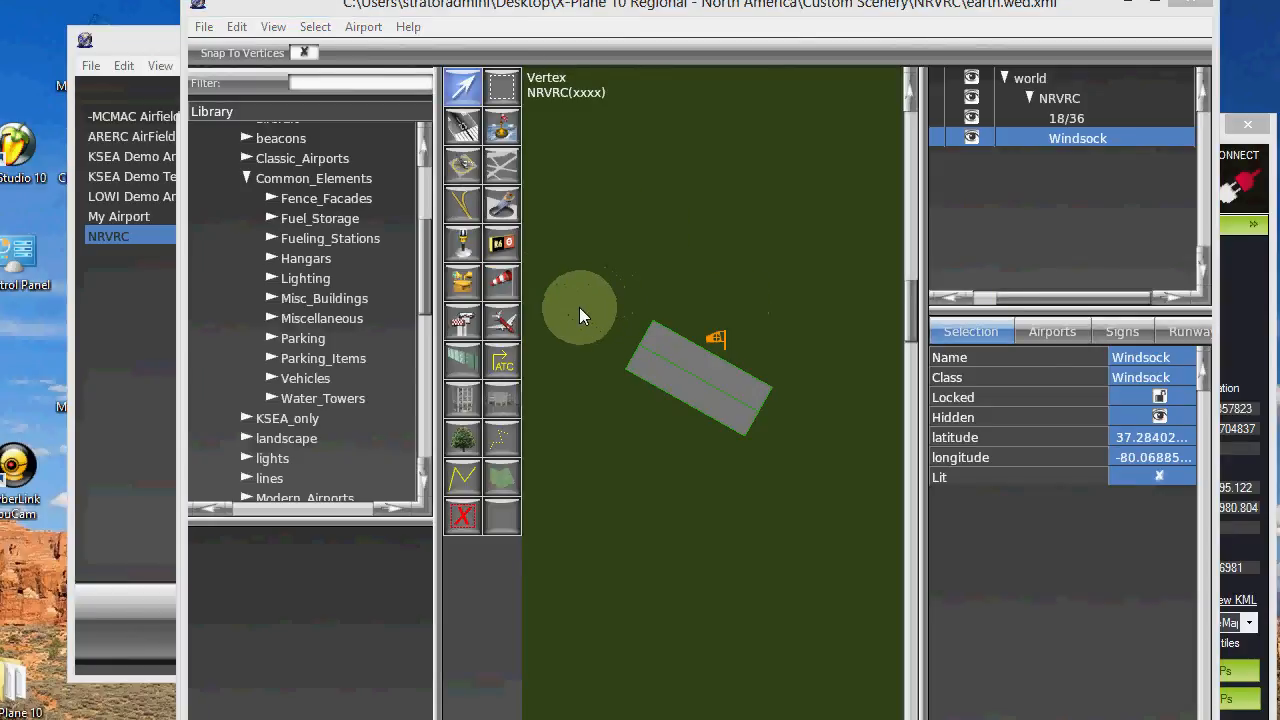
left_click(459, 361)
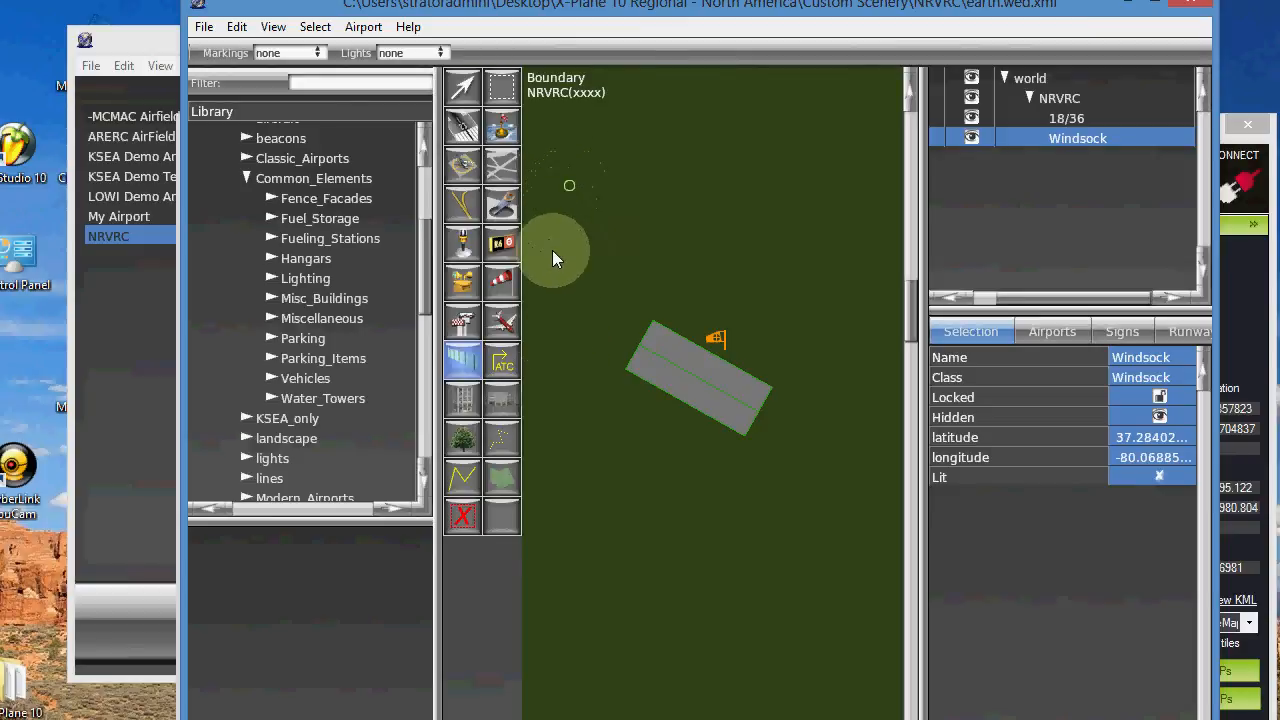
left_click(547, 288)
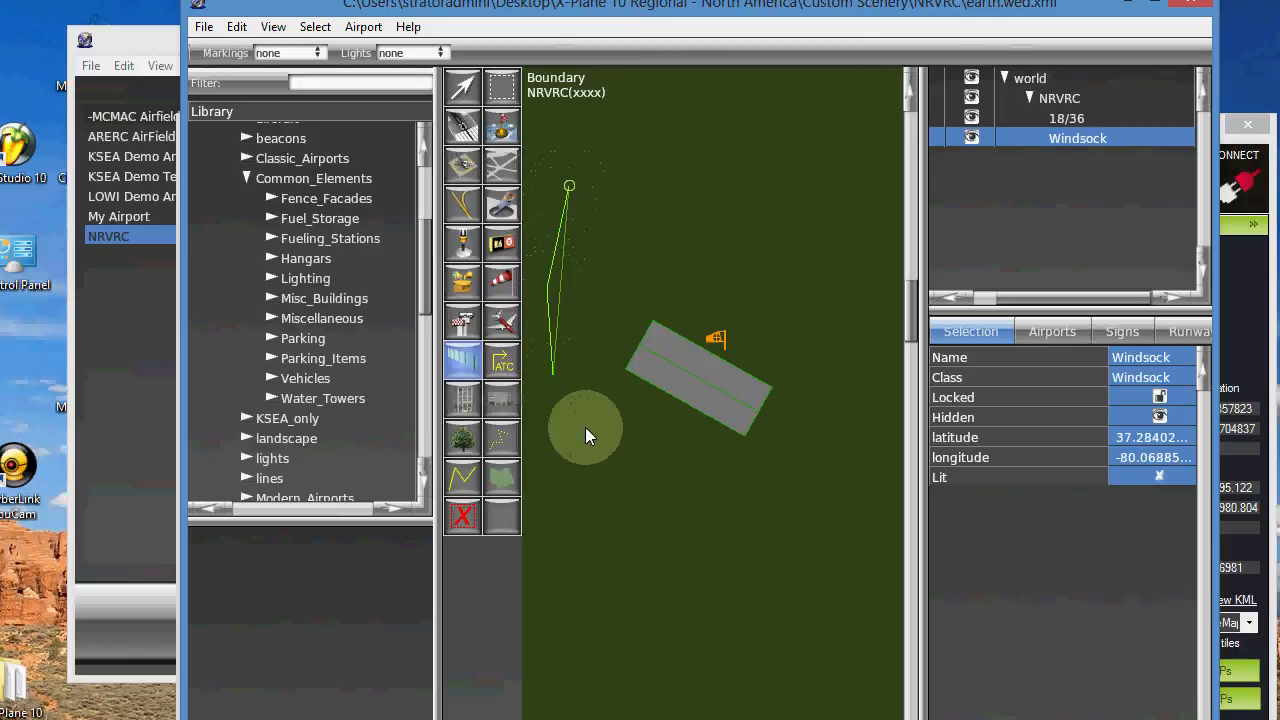
left_click(624, 436)
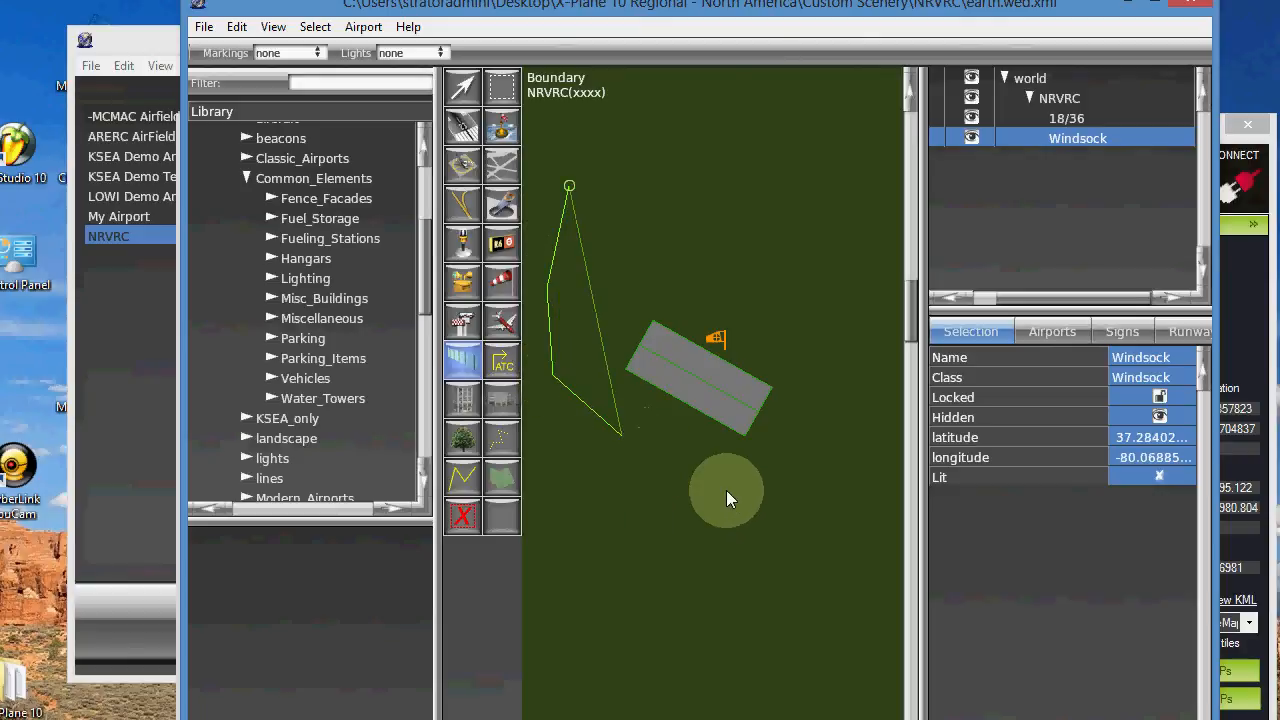
left_click(733, 493)
left_click(832, 534)
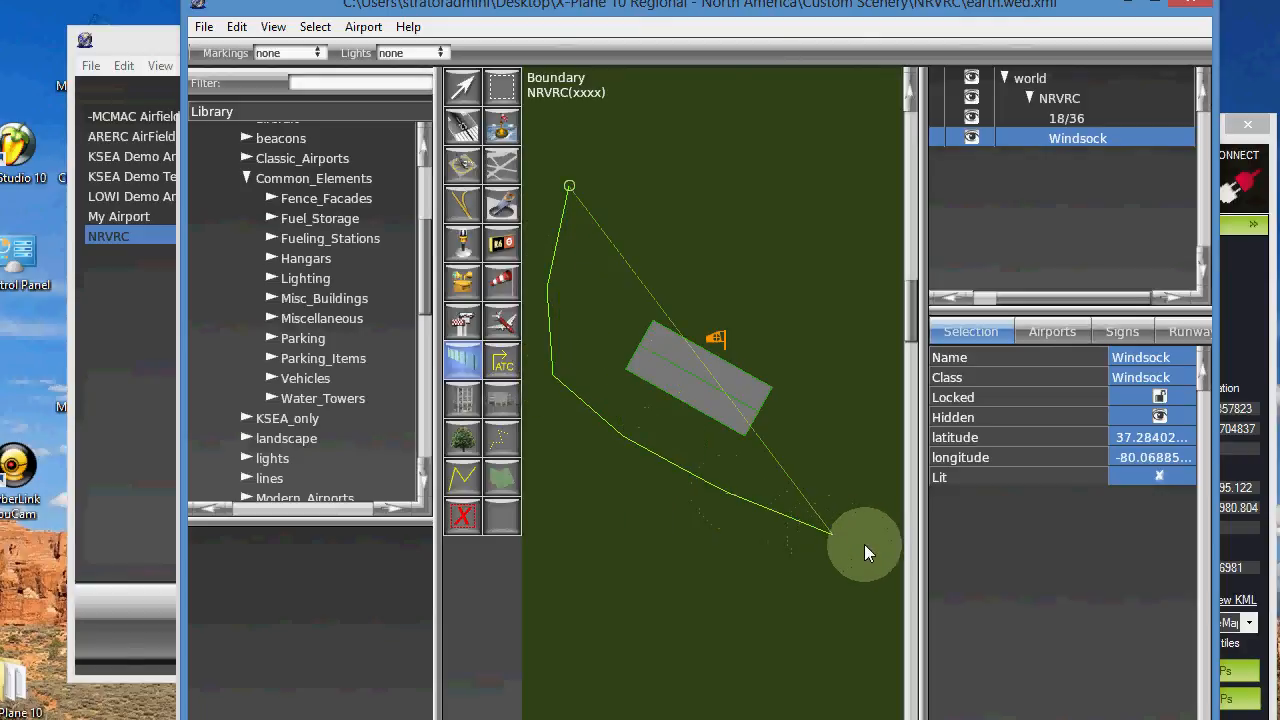
left_click(866, 542)
left_click(886, 446)
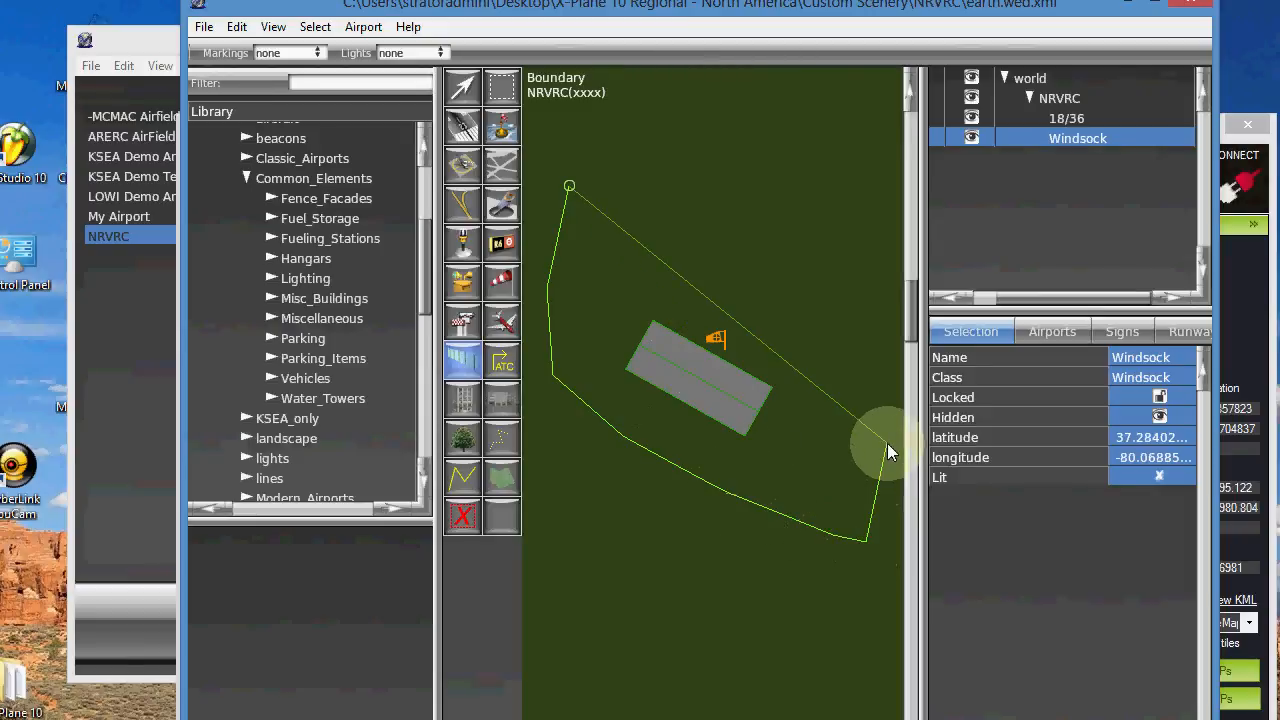
left_click(829, 364)
left_click(828, 281)
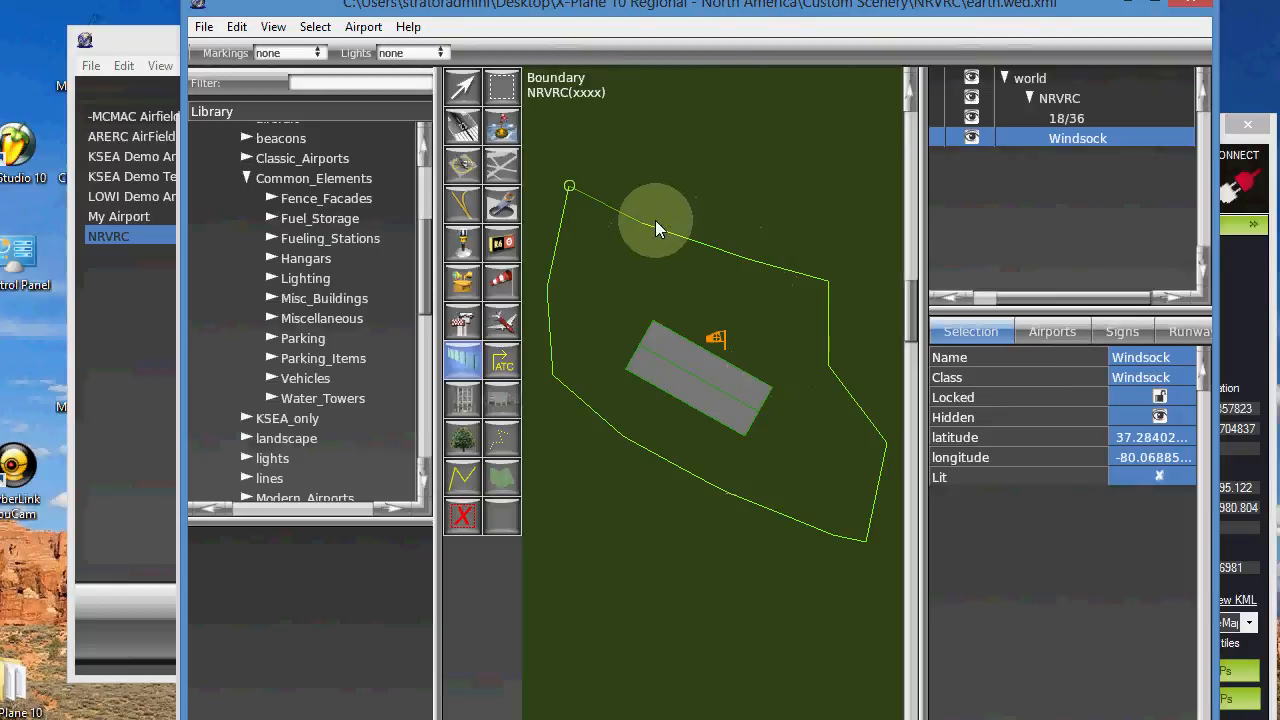
Save the NRVRC package and export its airport data over apt-NRVRC.dat.
left_click(203, 27)
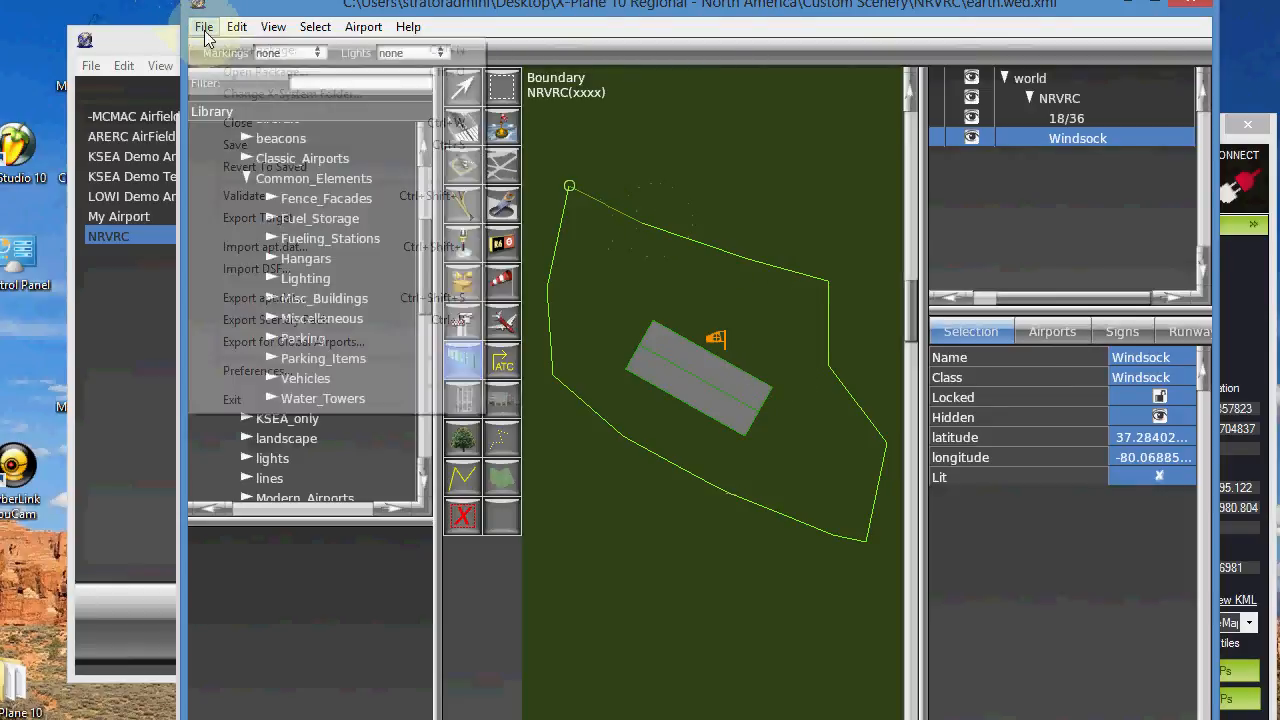
left_click(236, 147)
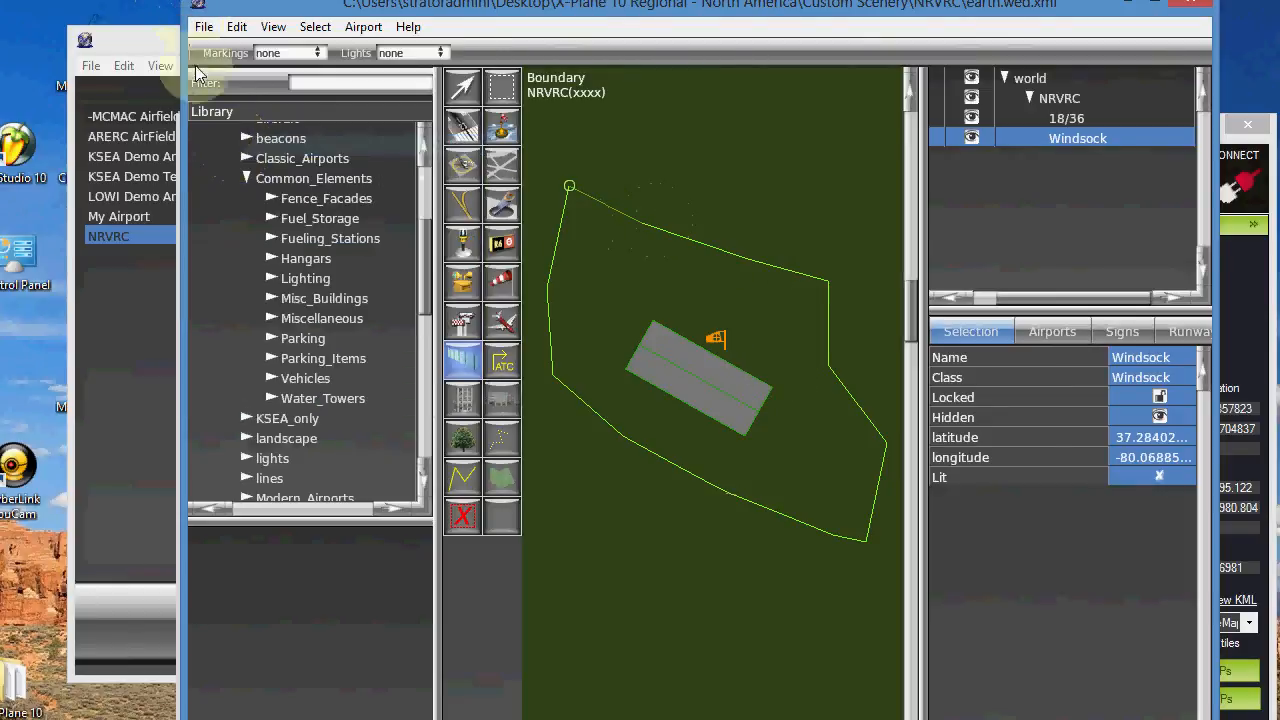
left_click(203, 27)
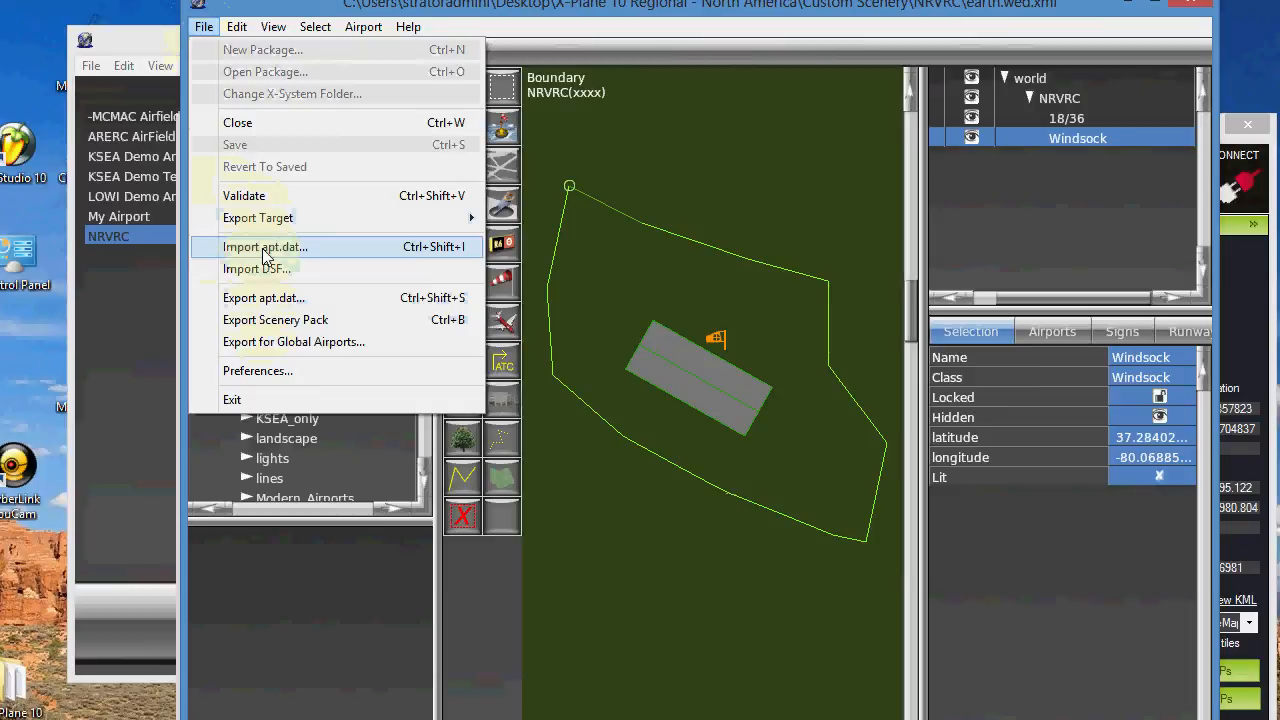
left_click(270, 300)
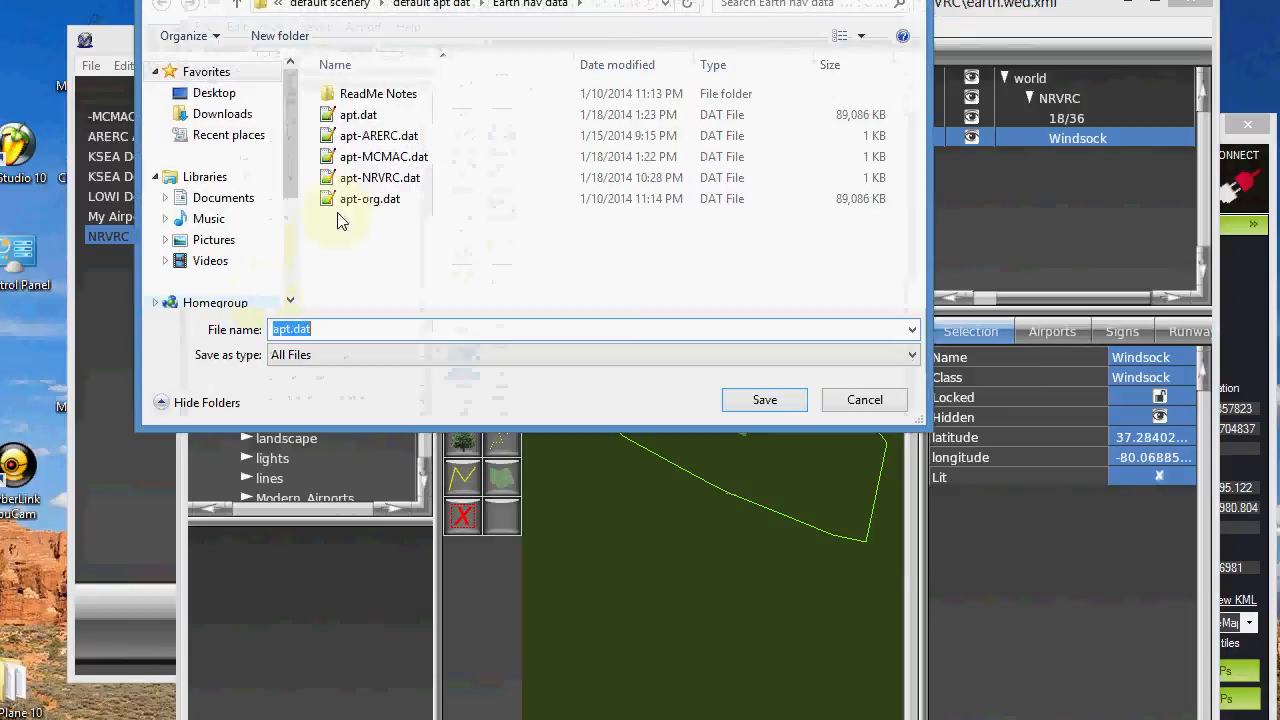
left_click(378, 180)
left_click(765, 400)
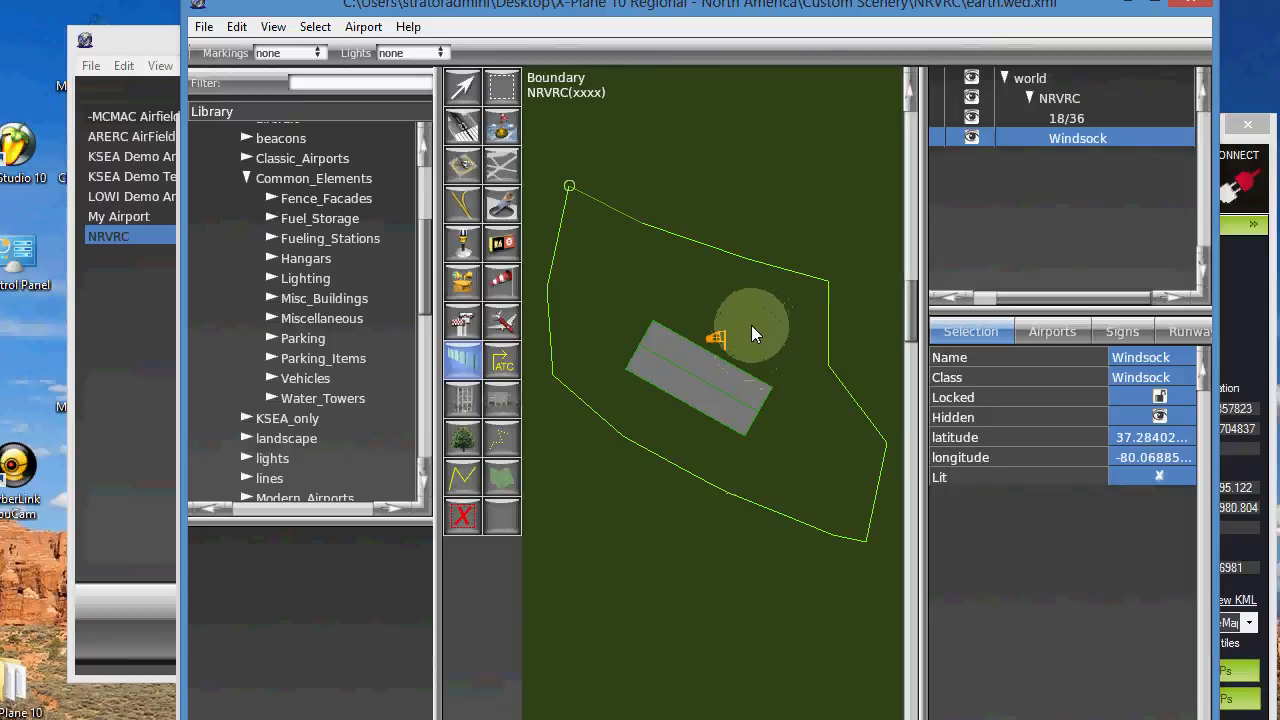
Close the NRVRC package and WED, and switch to Notepad++ to view the exported apt-NRVRC.dat.
left_click(1192, 8)
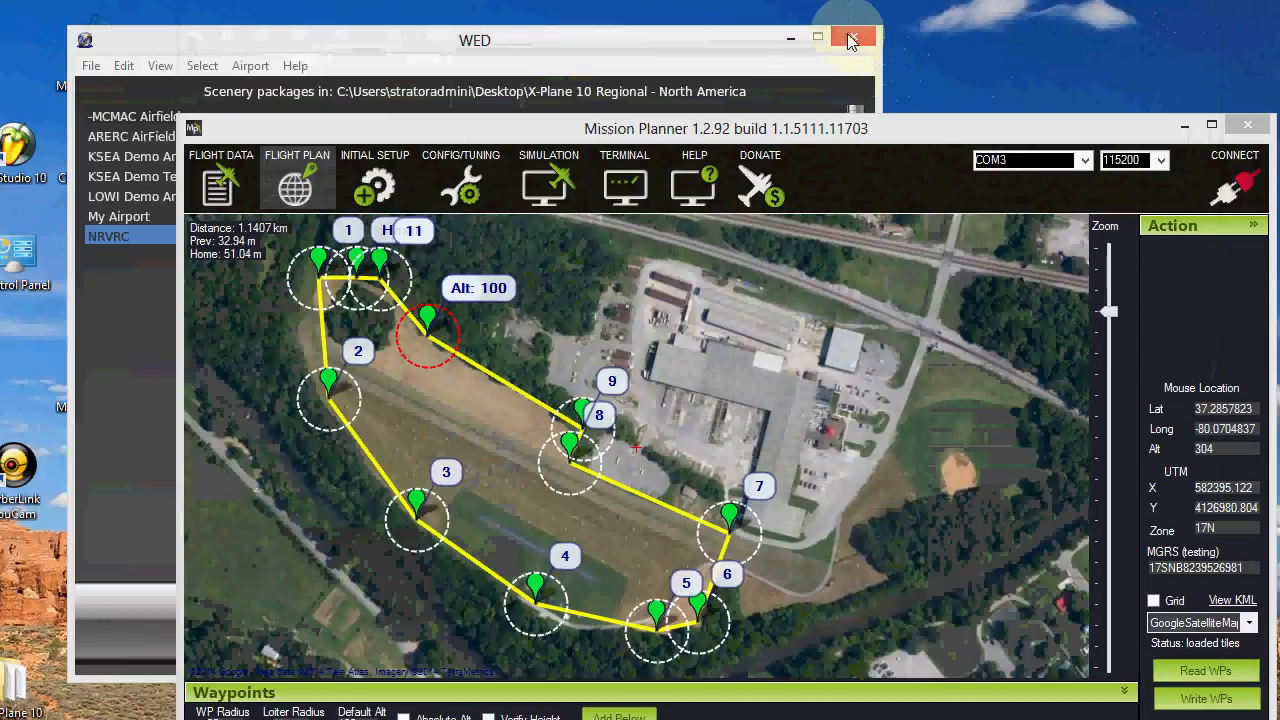
left_click(853, 37)
key("alt+Tab")
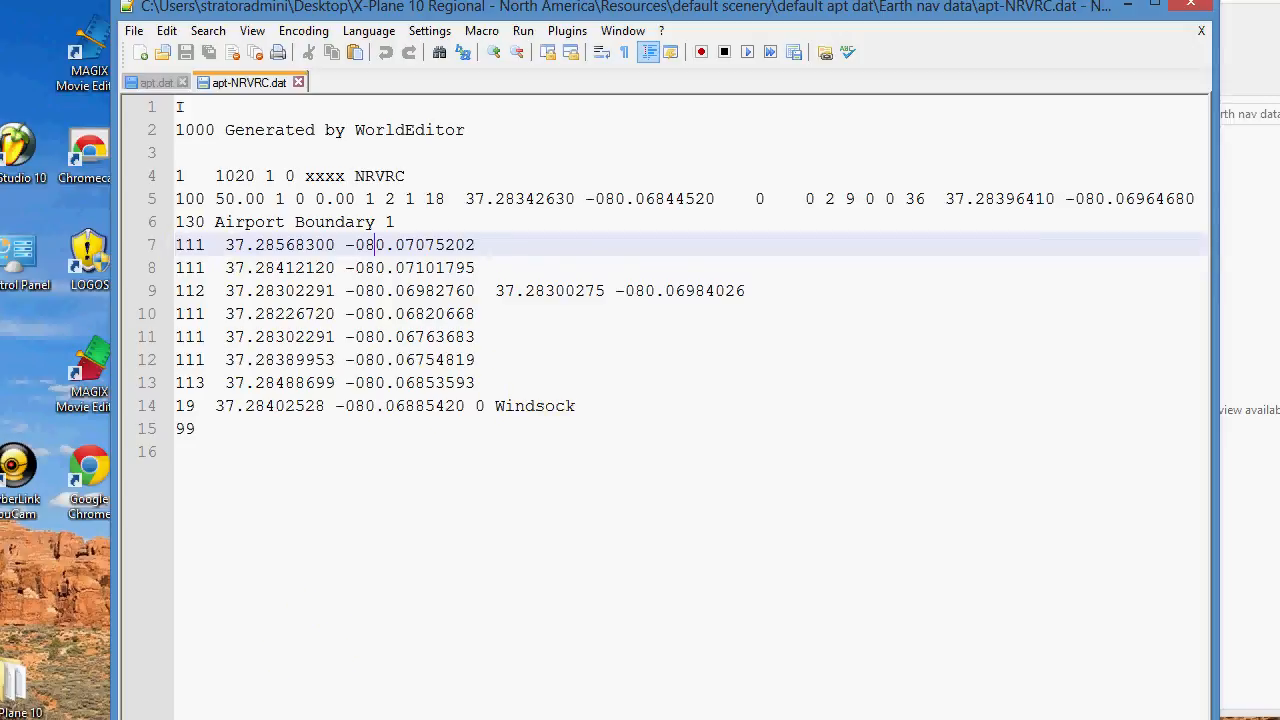
Select the NRVRC airport entry in apt-NRVRC.dat, from its header line 4 through the closing 99, for copying.
key("alt+Tab")
left_click_drag(531, 132, 829, 0)
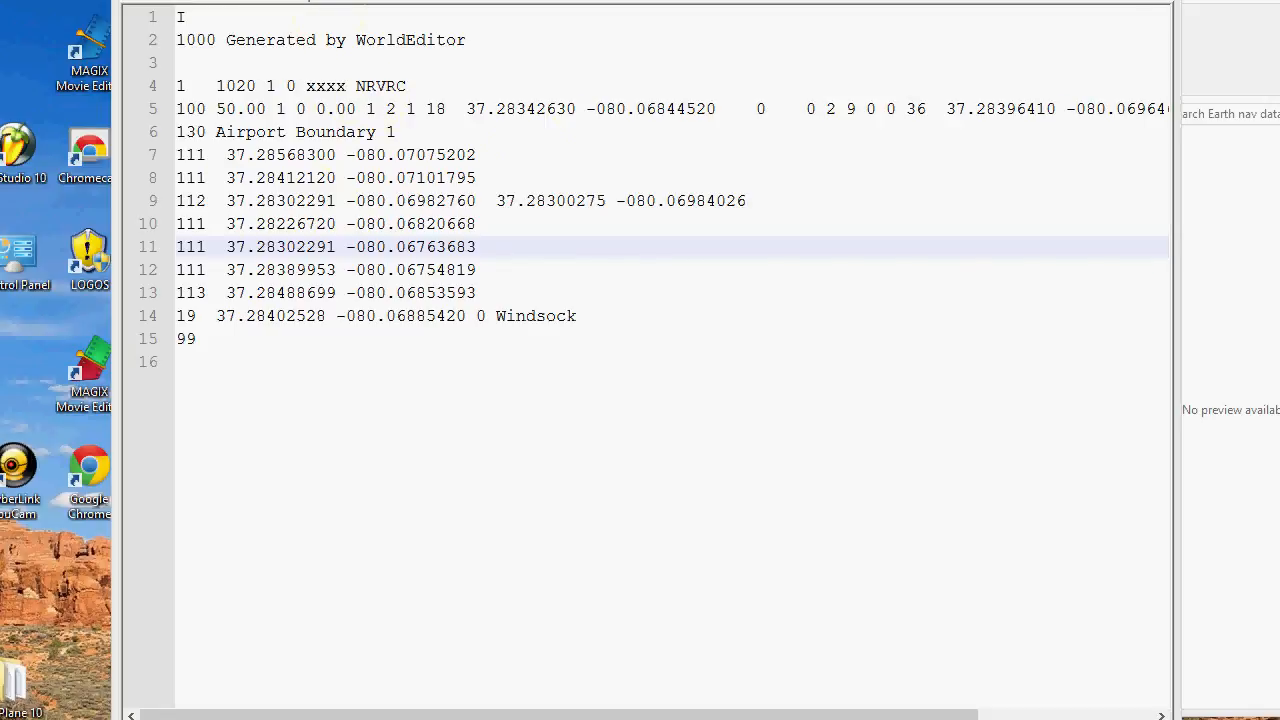
left_click(137, 0)
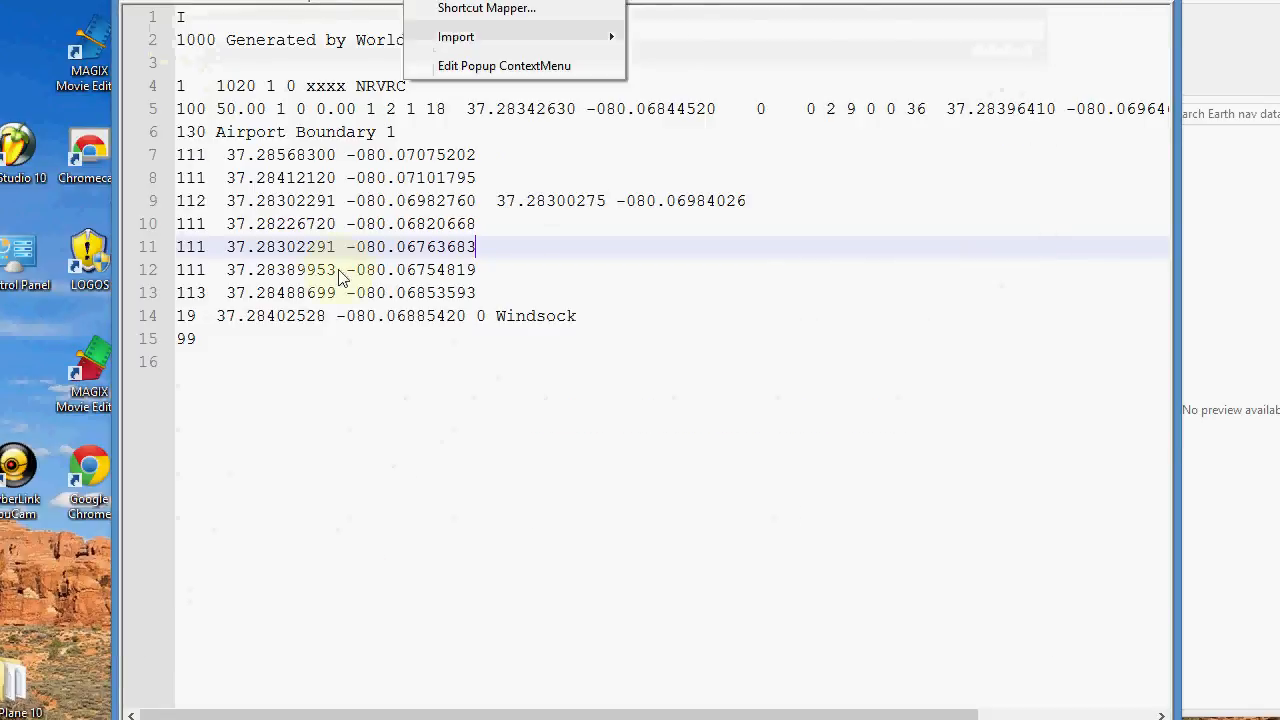
left_click(549, 158)
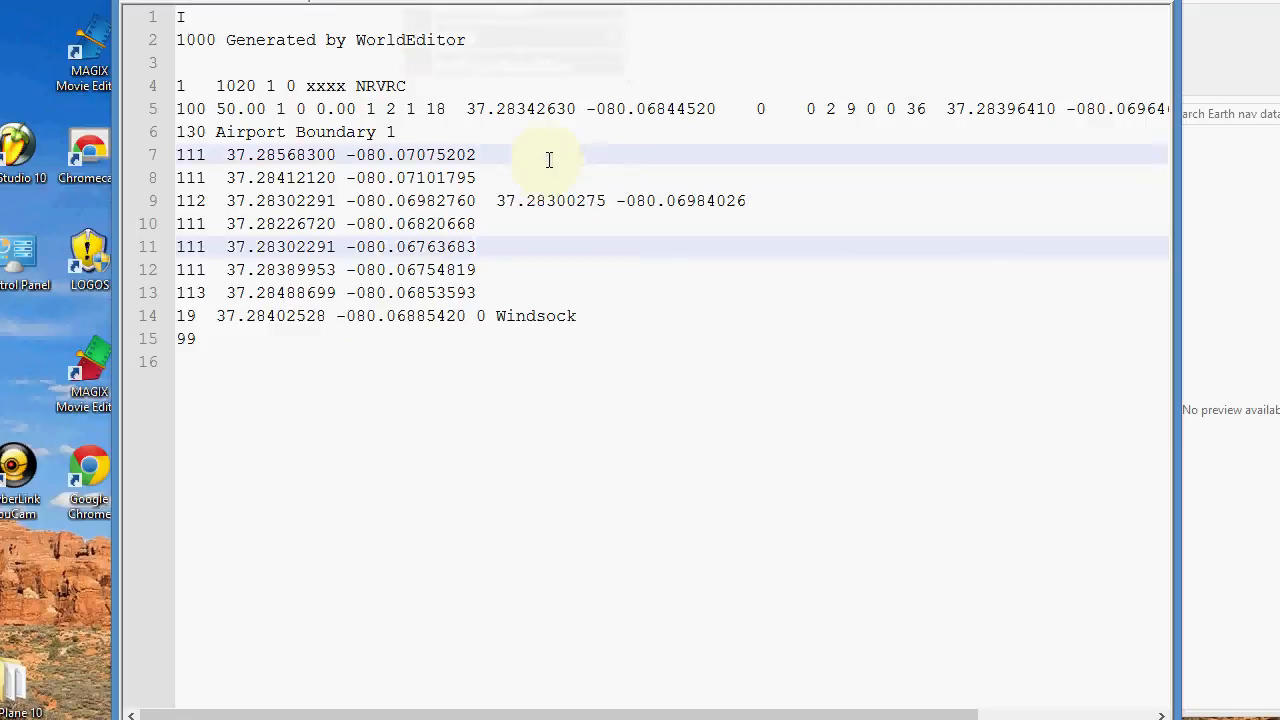
left_click(179, 86)
left_click(279, 341, "shift")
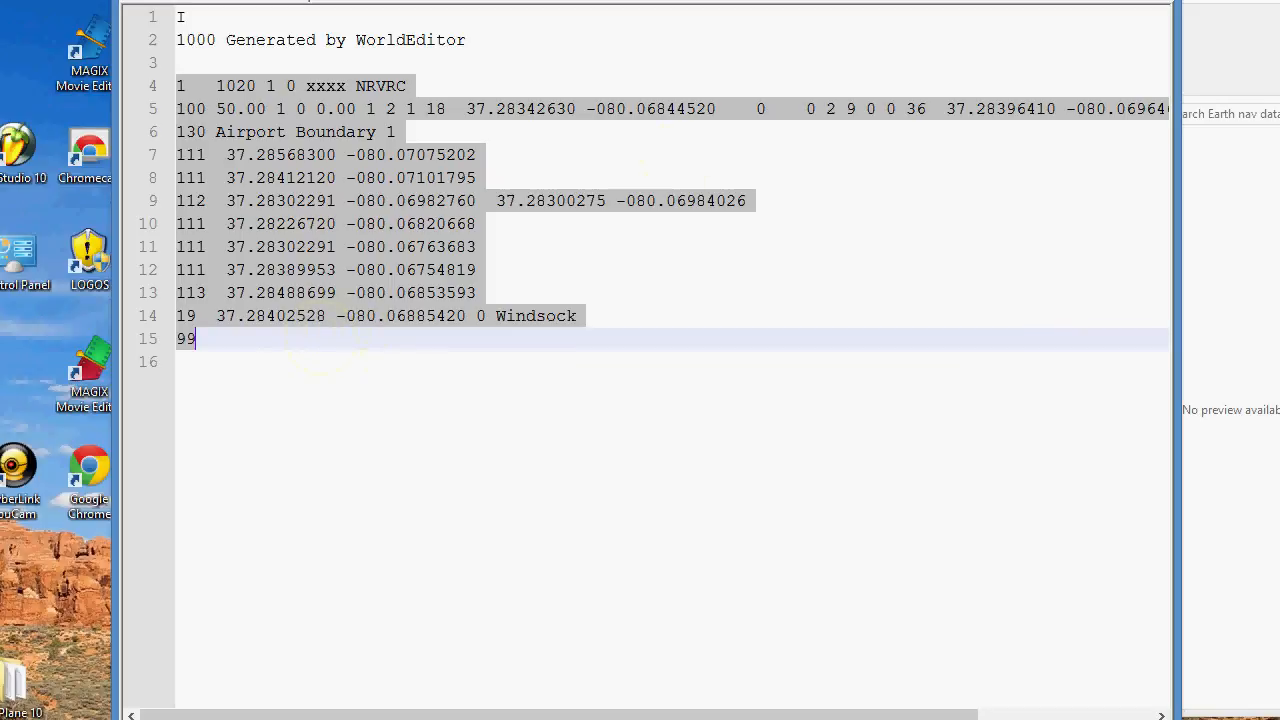
Open apt.dat from the Earth nav data folder and go to the end of the file.
key("alt+Tab")
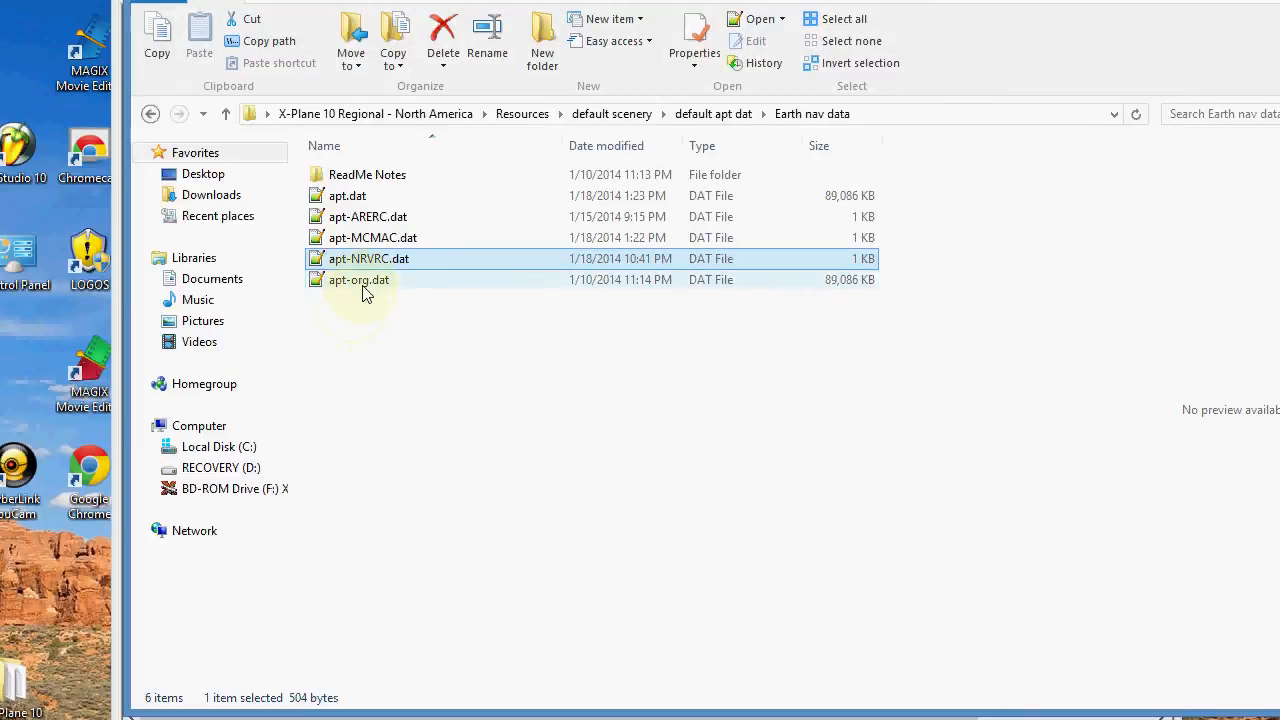
left_click(352, 197)
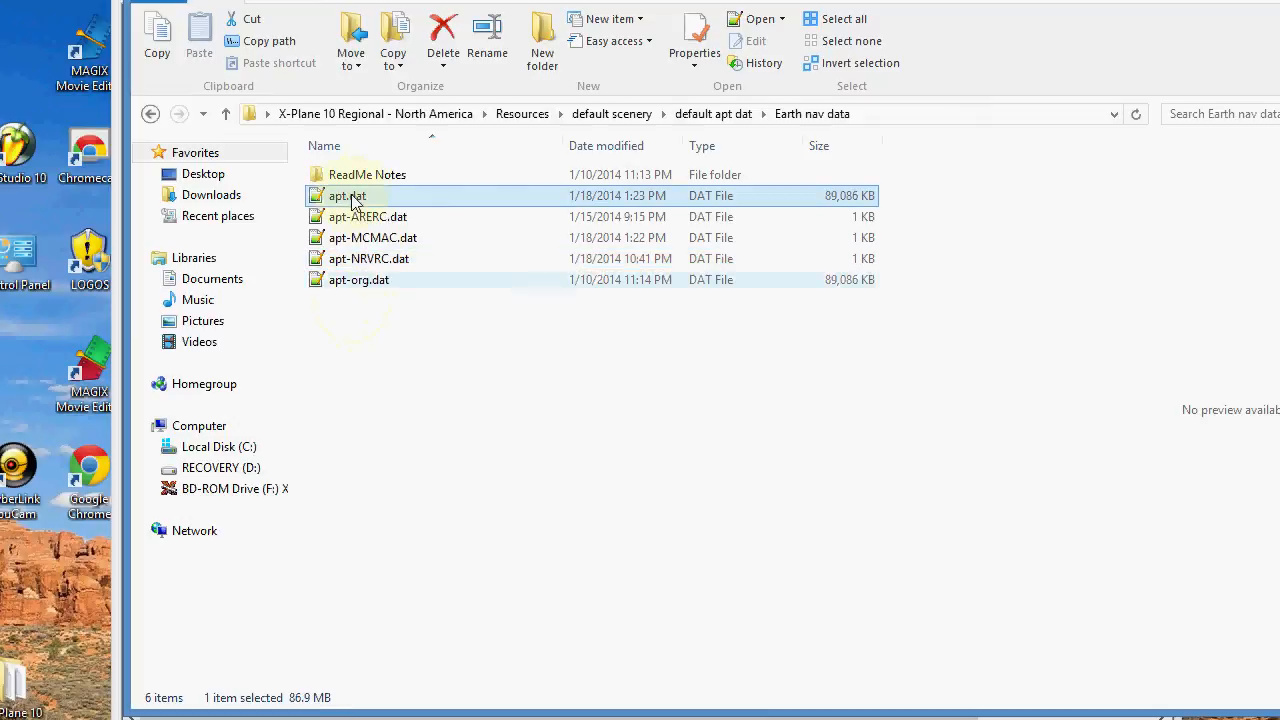
double_click(352, 197)
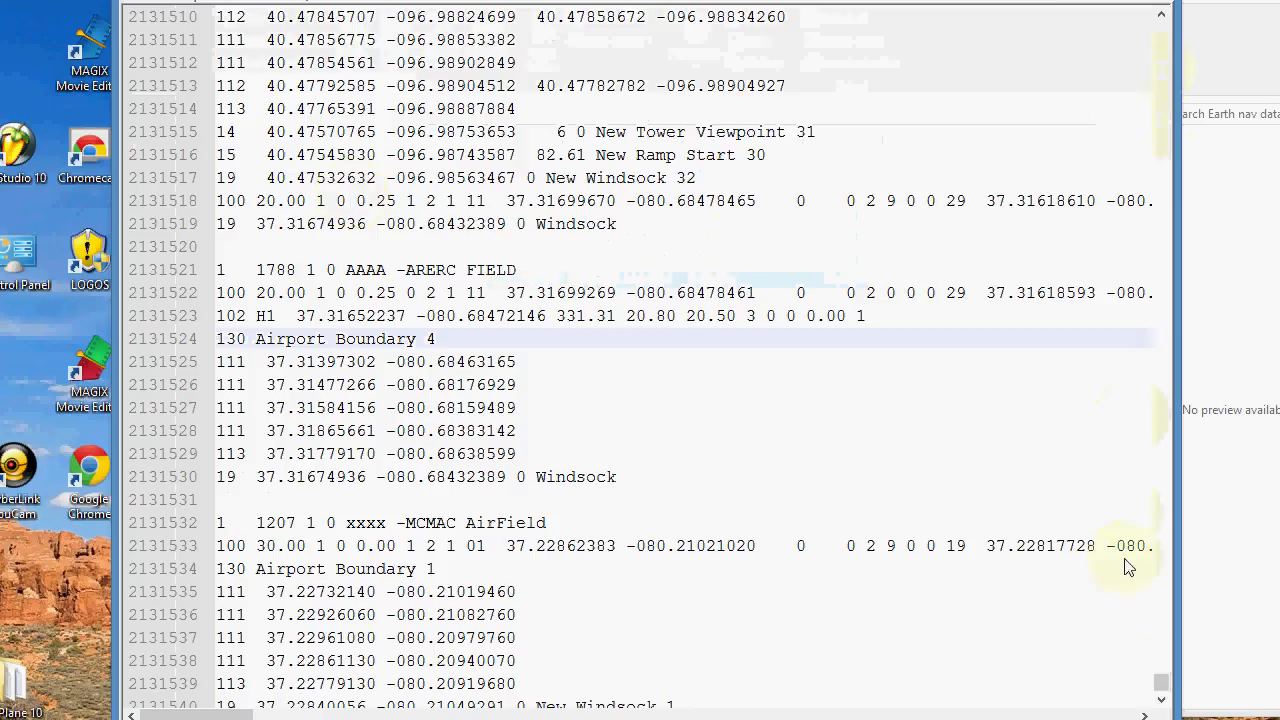
left_click(1161, 699)
left_click(1161, 699)
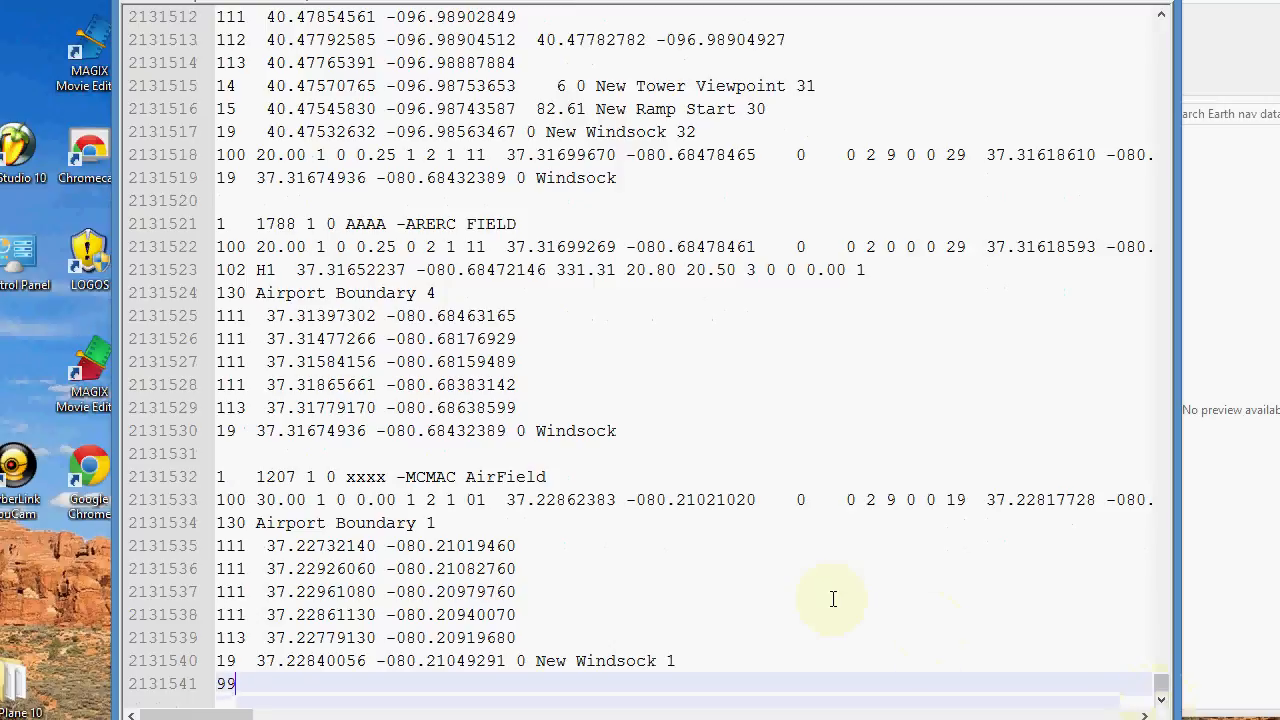
Replace the final 99 in apt.dat with a blank line followed by the copied NRVRC airport entry.
key("BackSpace")
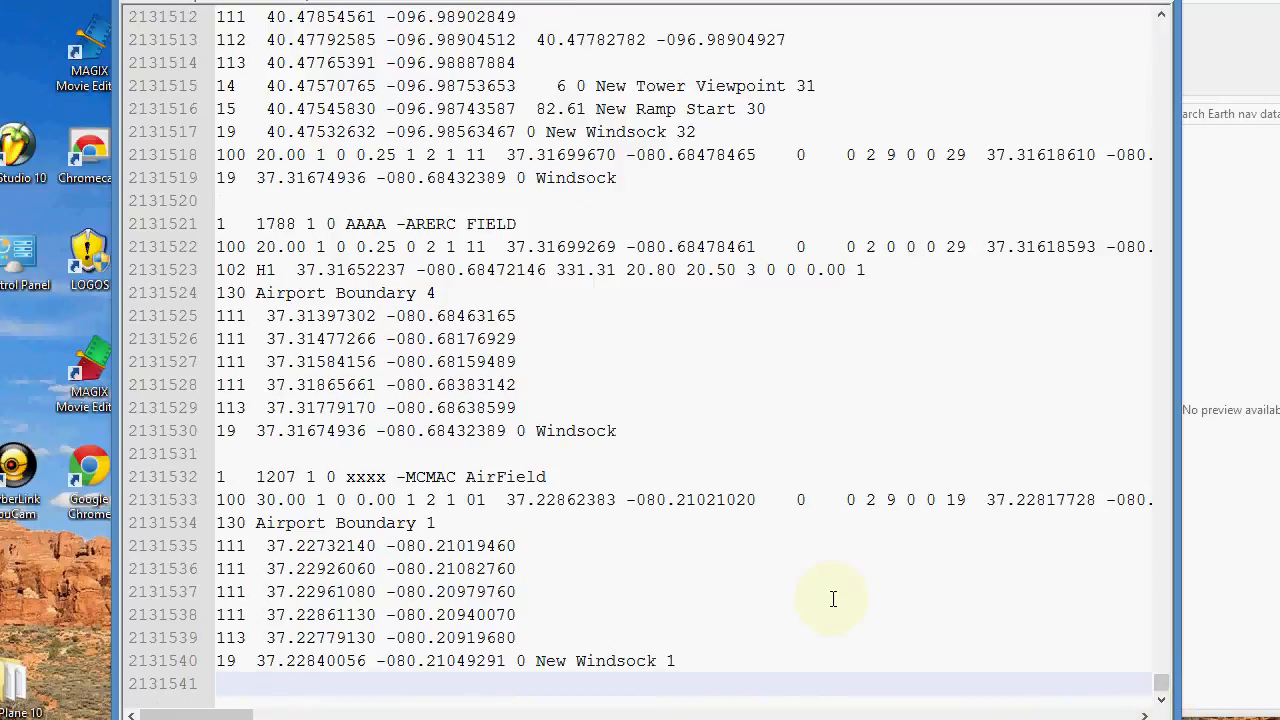
key("Return")
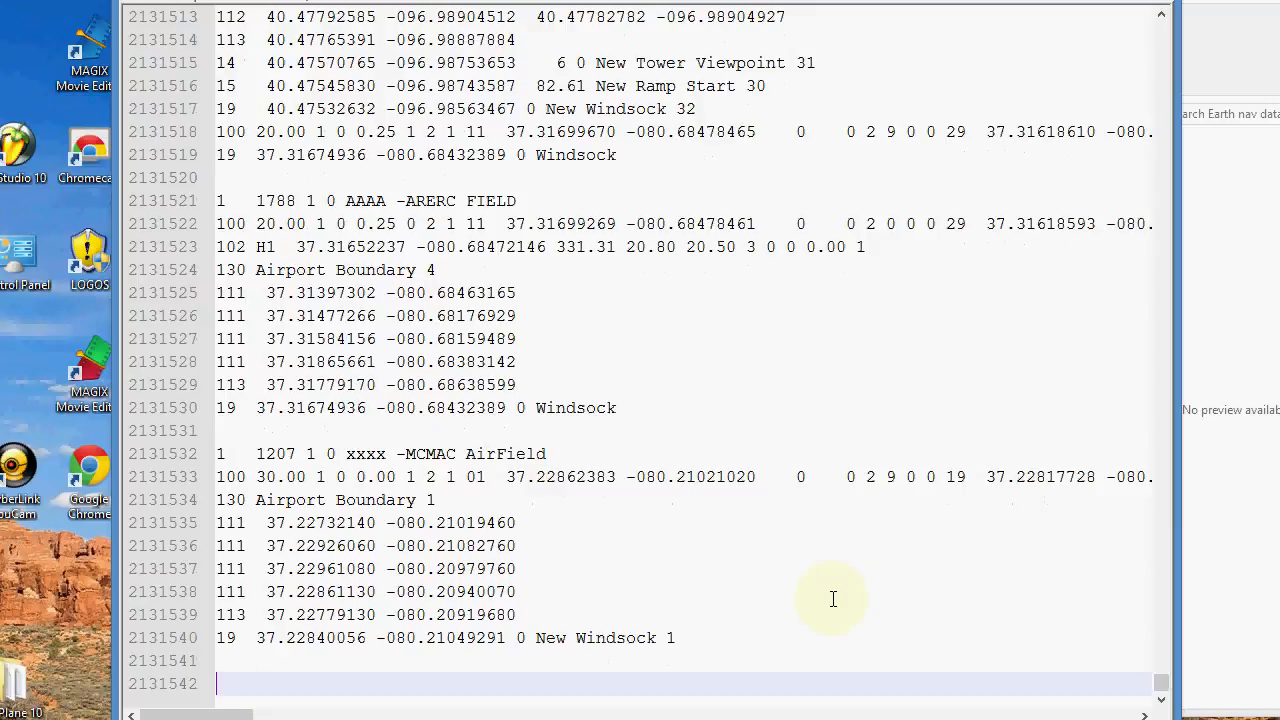
key("ctrl+v")
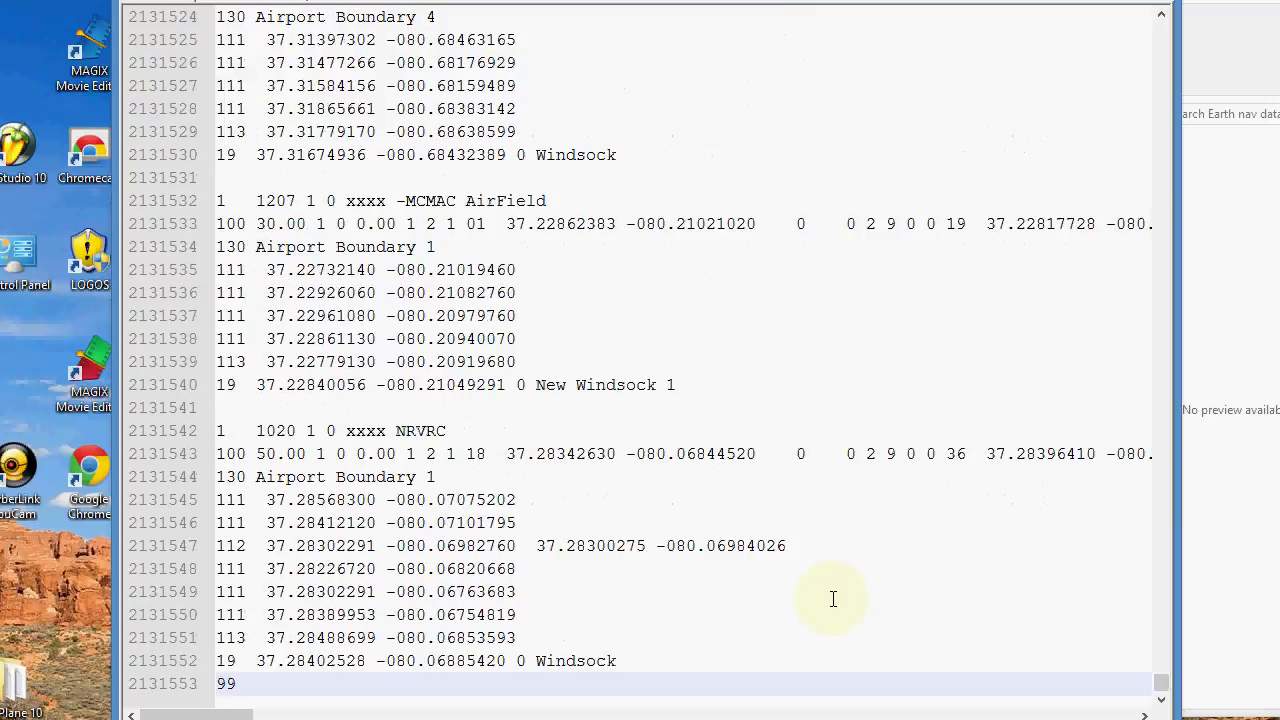
Prefix the airport name in the pasted NRVRC header line with a hyphen.
scroll(833, 598, "up", 1)
left_click(400, 477)
type("-")
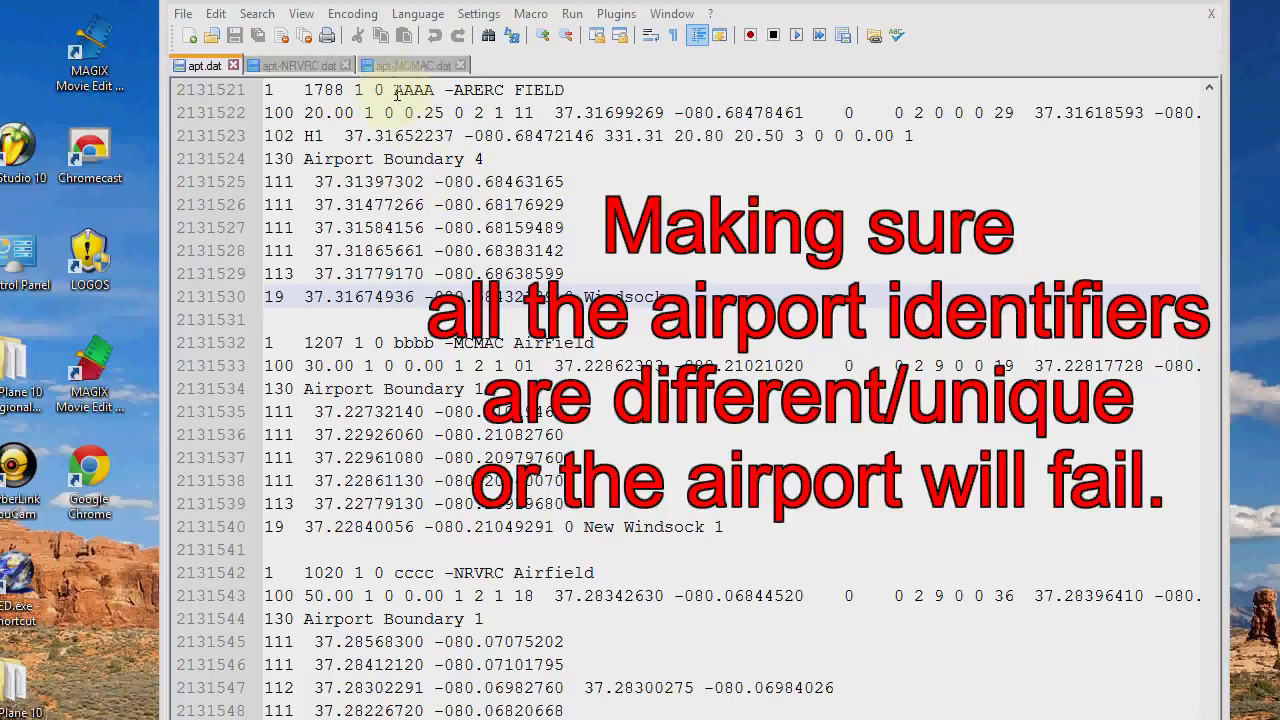
Compare the airport identifiers of the ARERC, MCMAC and NRVRC entries in apt.dat to check that each is unique.
left_click(393, 89)
left_click_drag(393, 89, 436, 89)
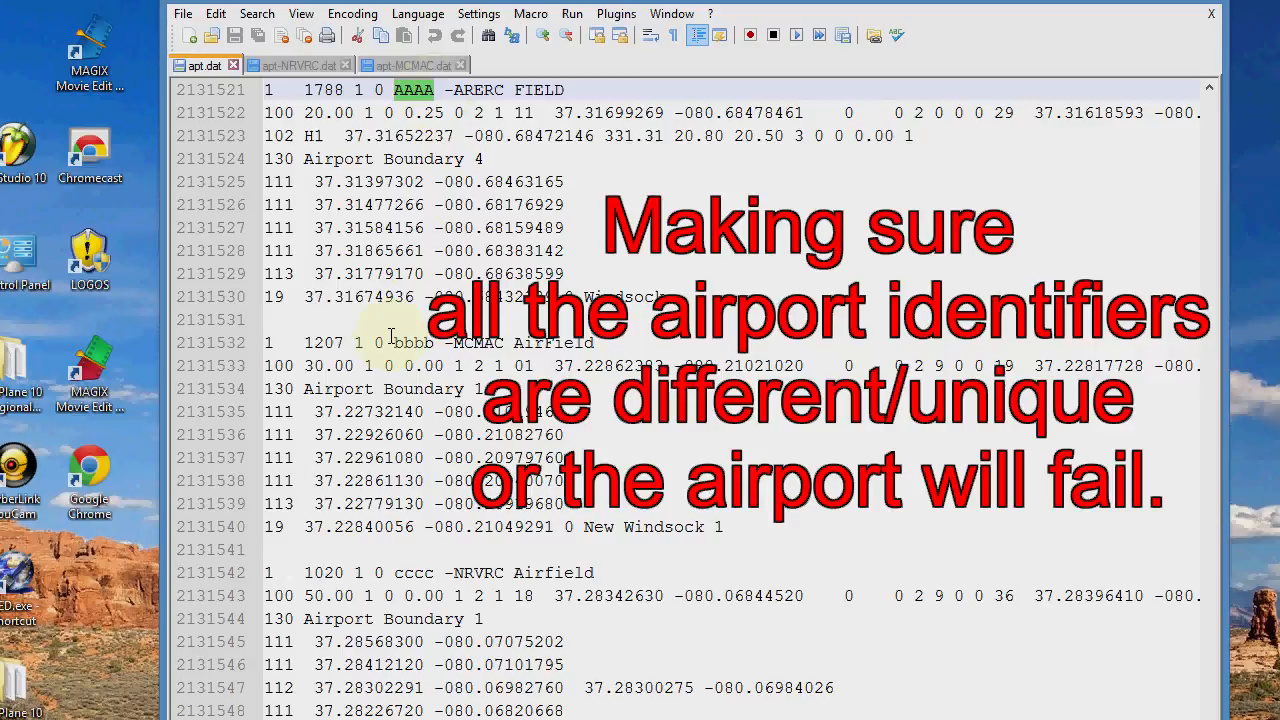
left_click_drag(393, 343, 433, 343)
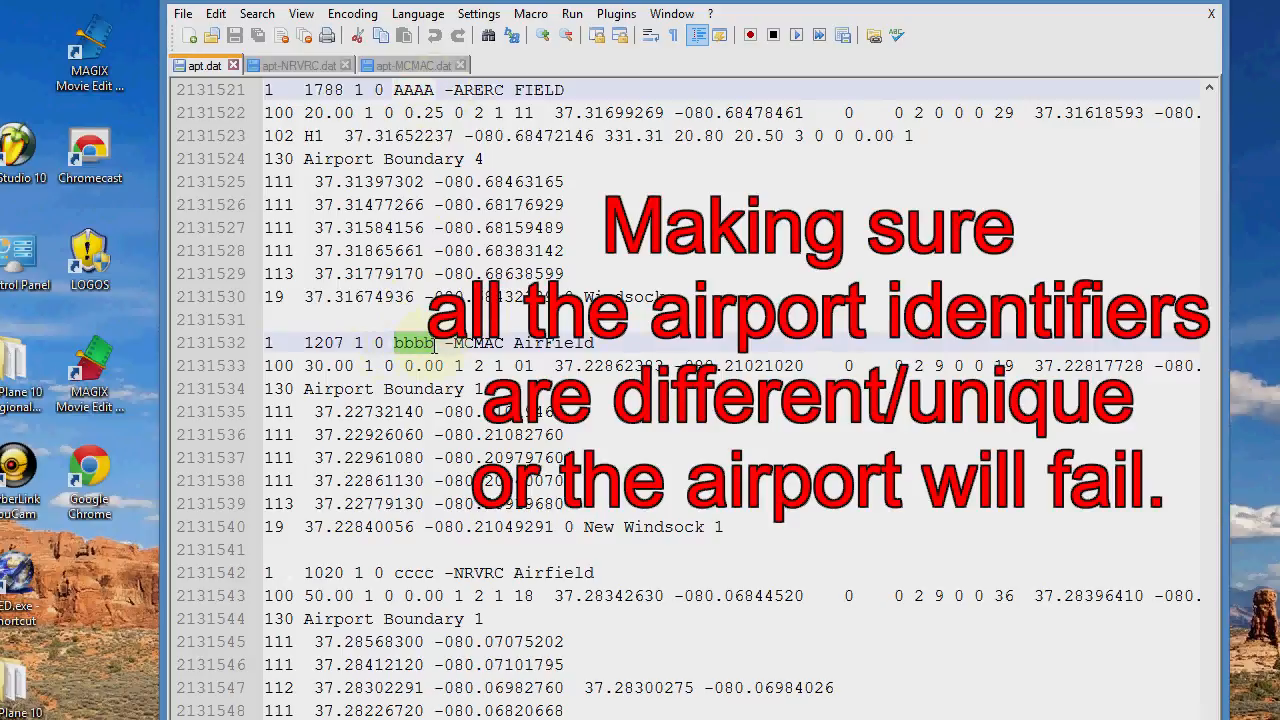
left_click(396, 572)
left_click_drag(397, 572, 433, 572)
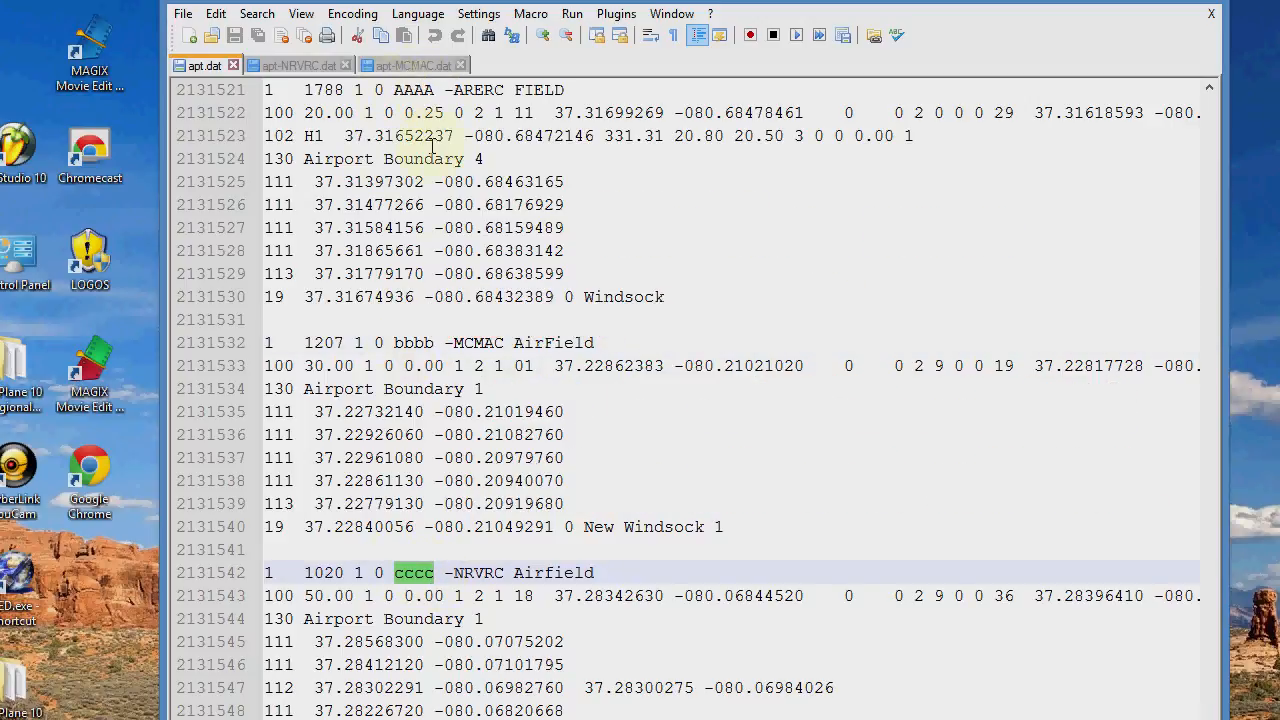
double_click(413, 90)
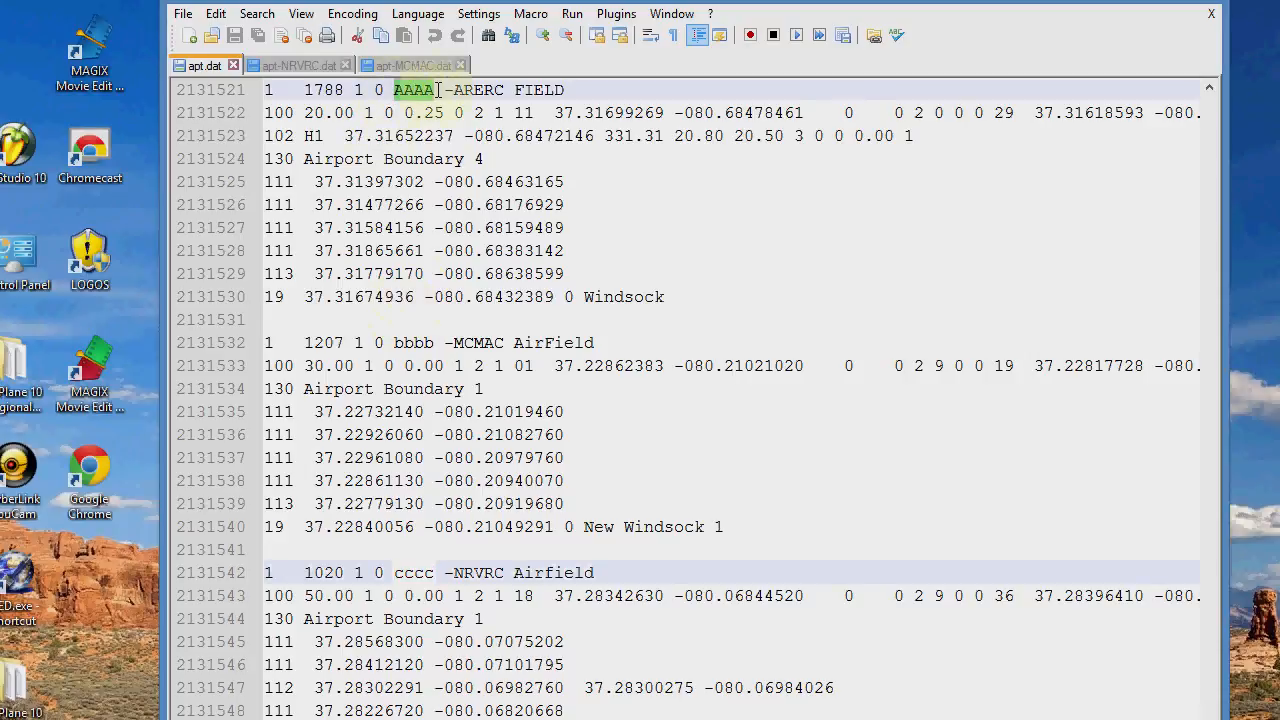
double_click(400, 343)
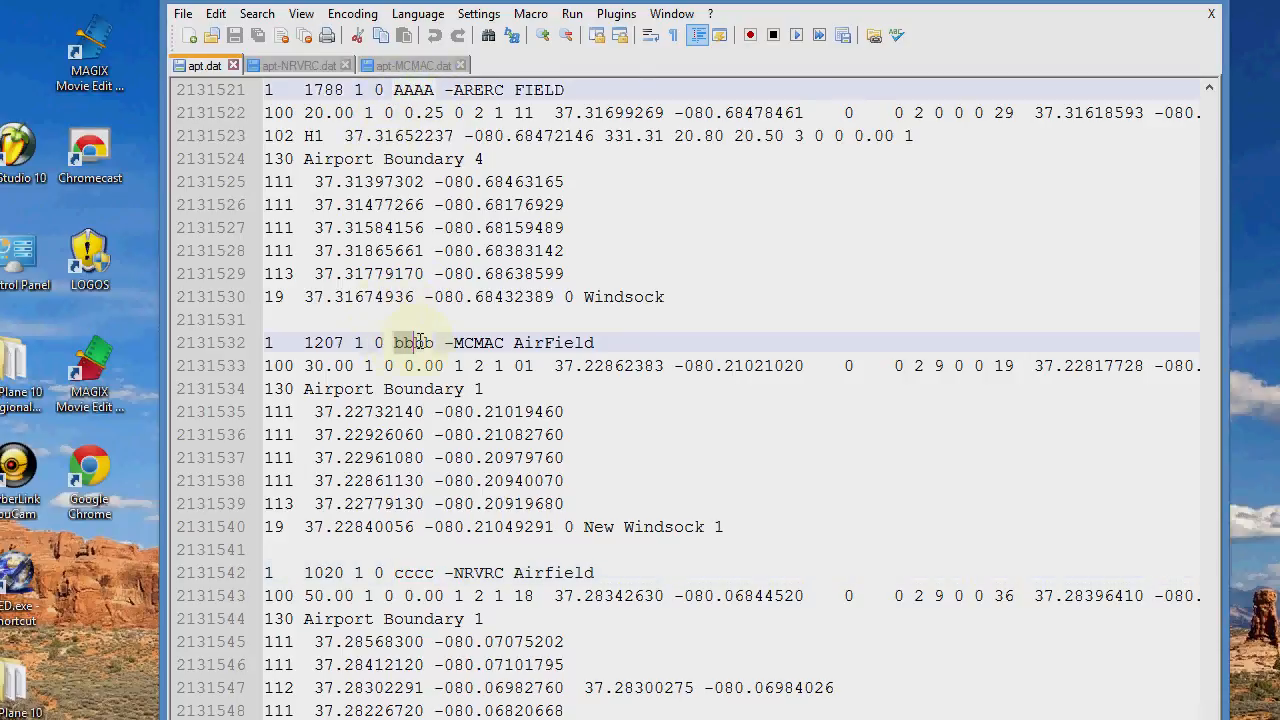
left_click(413, 548)
left_click_drag(396, 573, 432, 572)
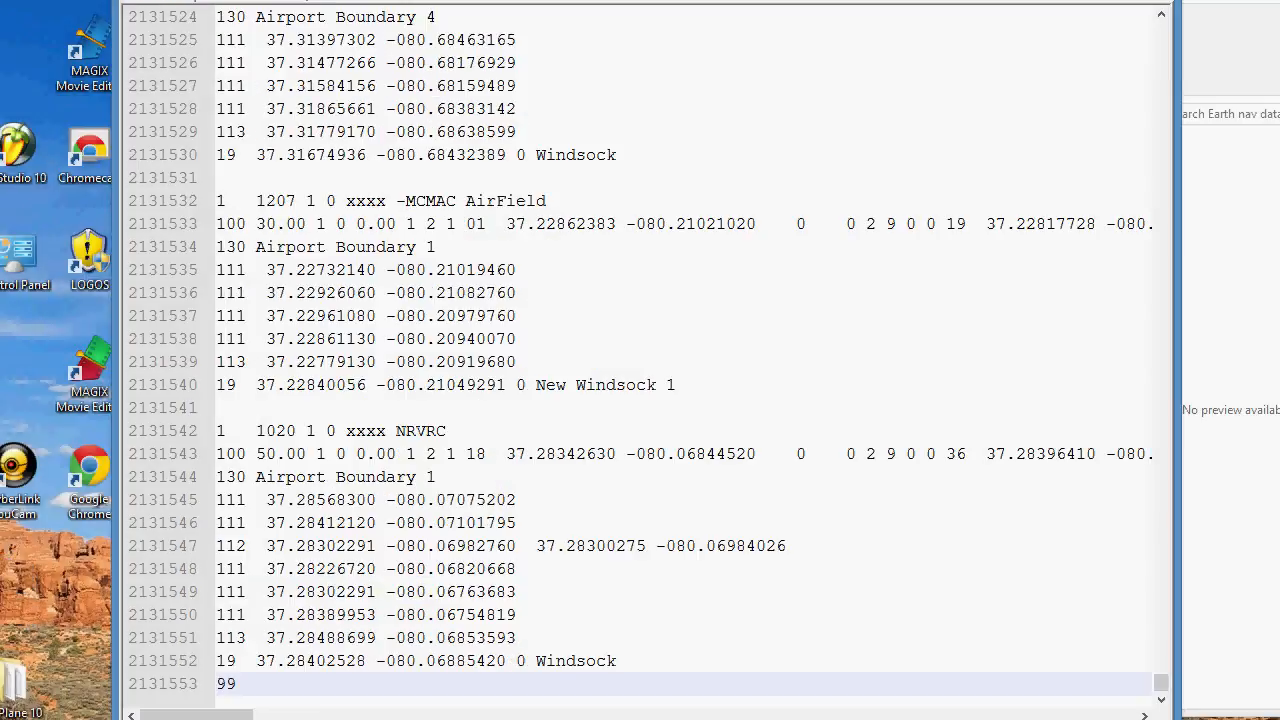
Switch to WED and choose TreeTest.obj from the library's Common_Elements Miscellaneous folder as the object for placement.
key("alt+f")
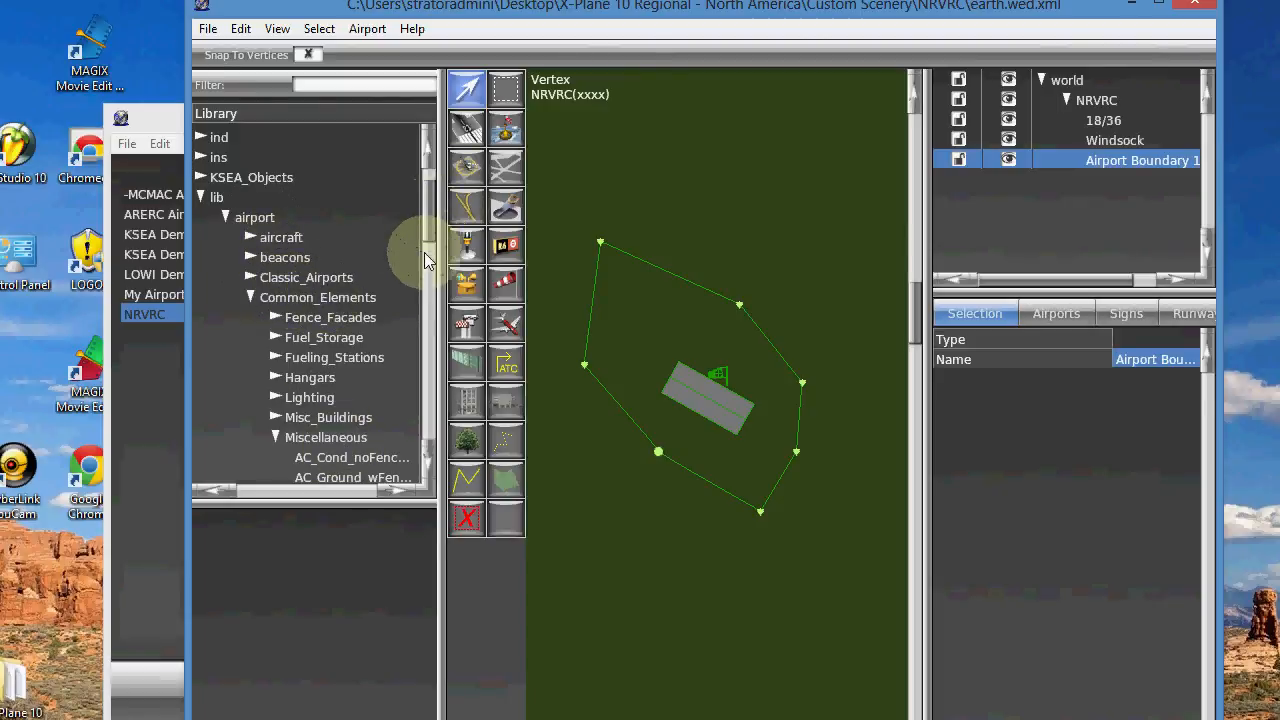
left_click_drag(429, 243, 428, 289)
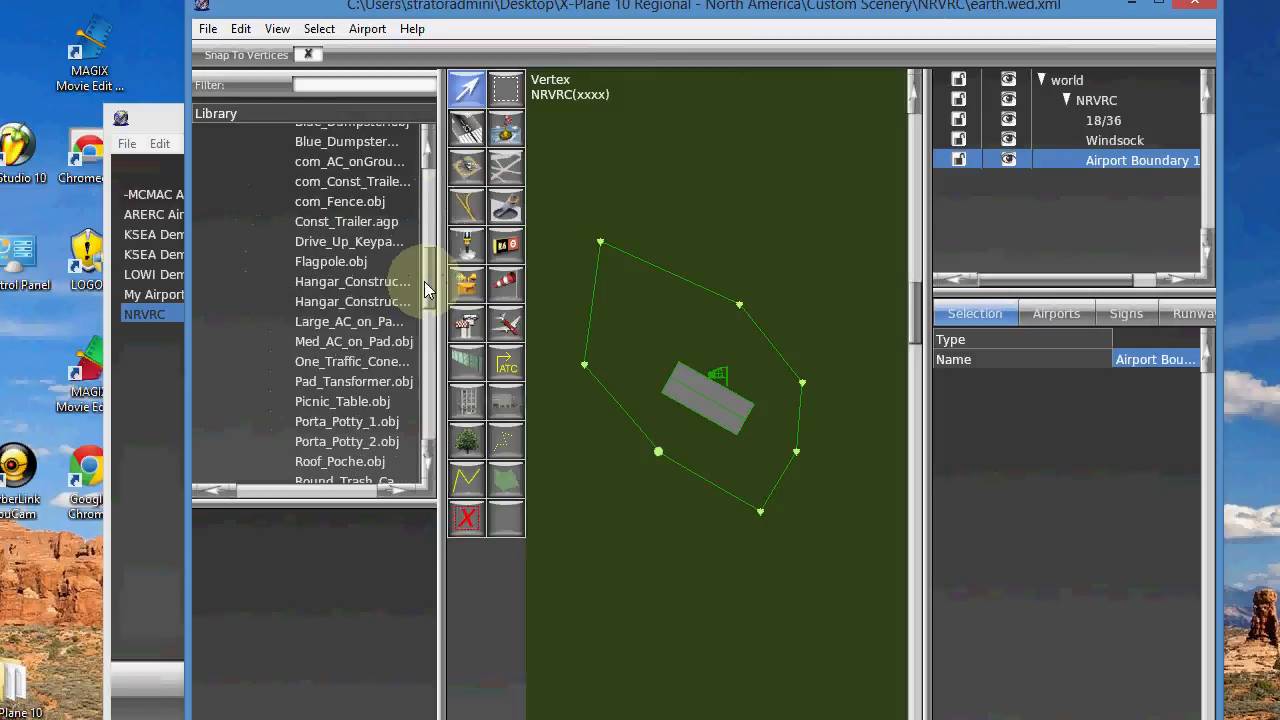
left_click(428, 468)
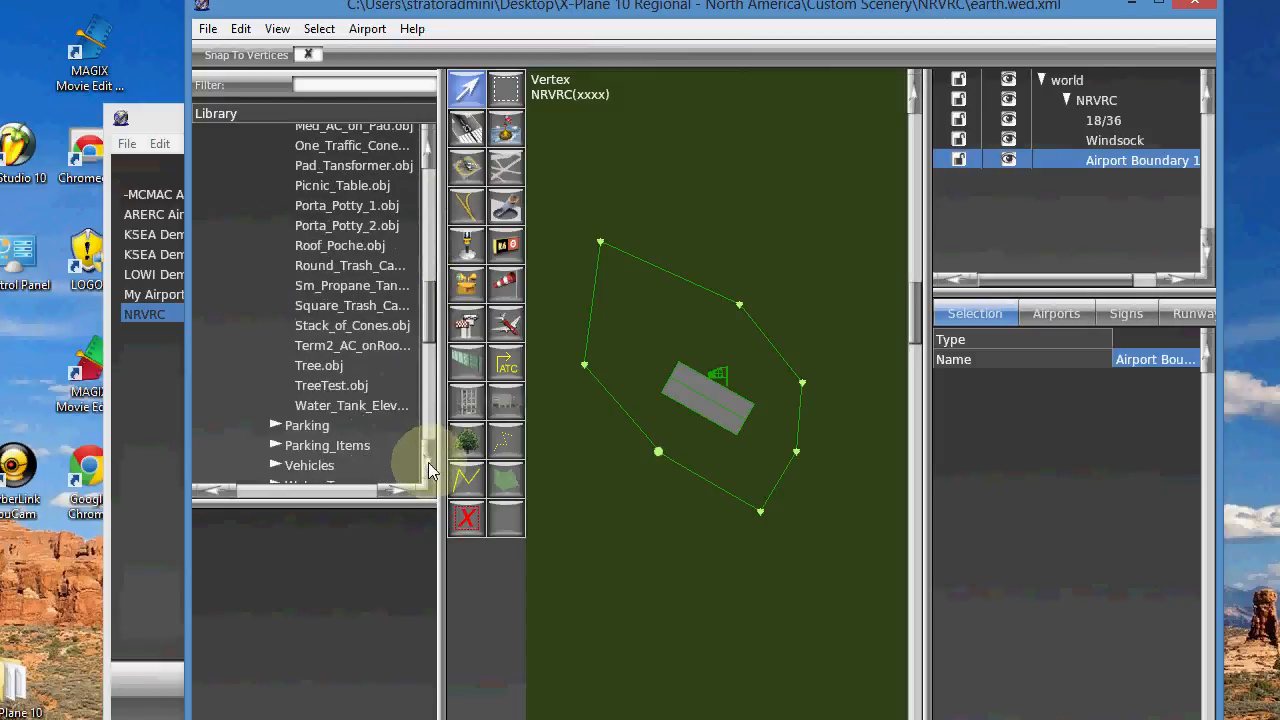
left_click(330, 390)
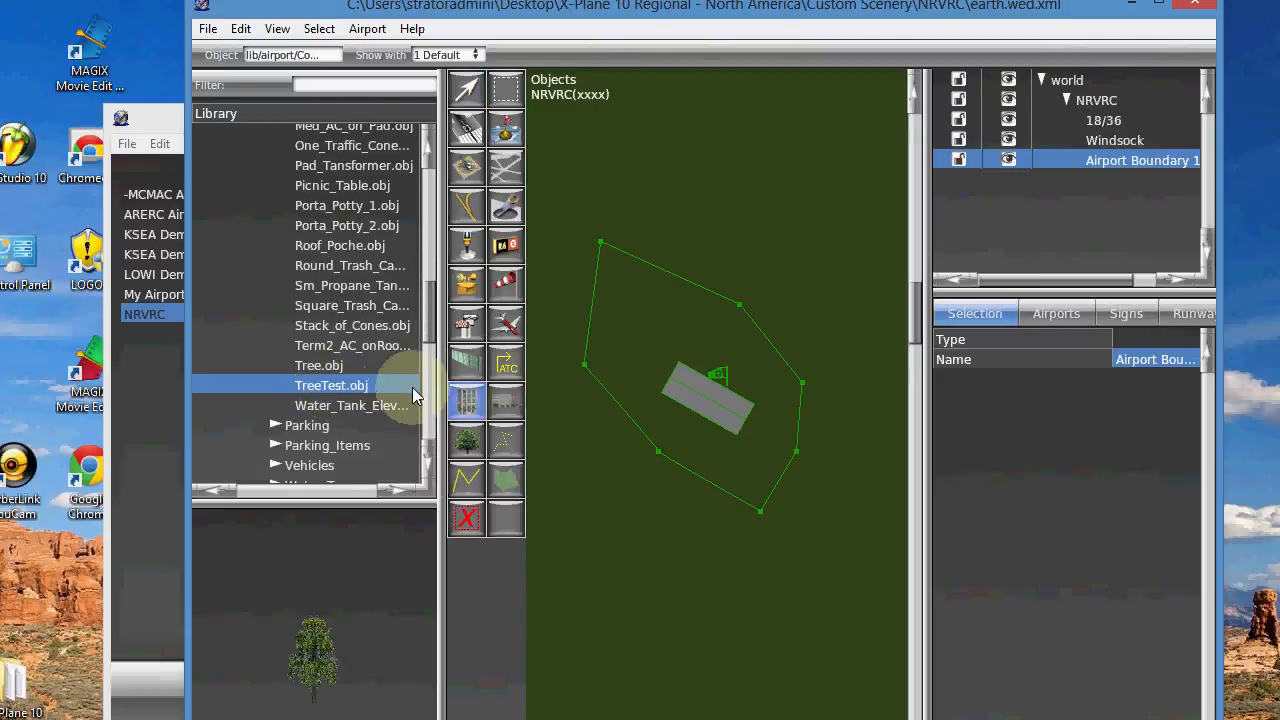
Place TreeTest.obj trees around the airport boundary along its west, north, southwest and southeast edges.
left_click(580, 338)
left_click(578, 292)
left_click(587, 259)
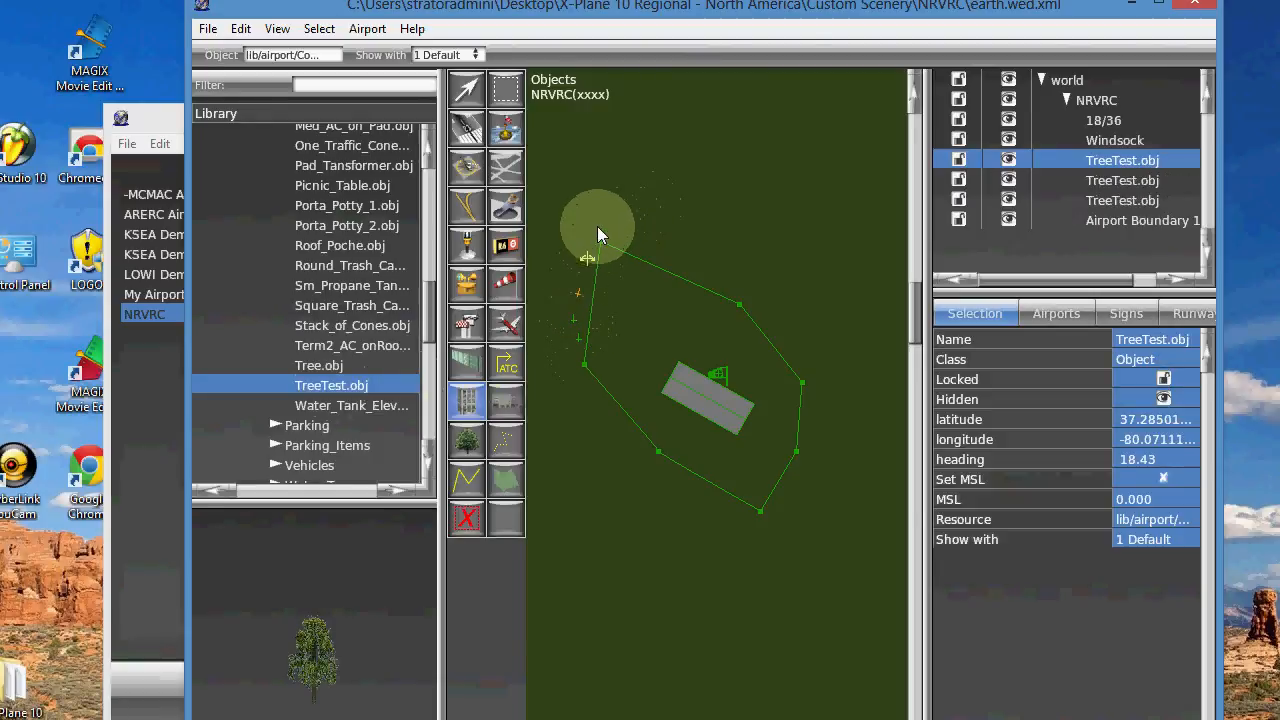
left_click(598, 226)
left_click(631, 238)
left_click(676, 254)
left_click(703, 273)
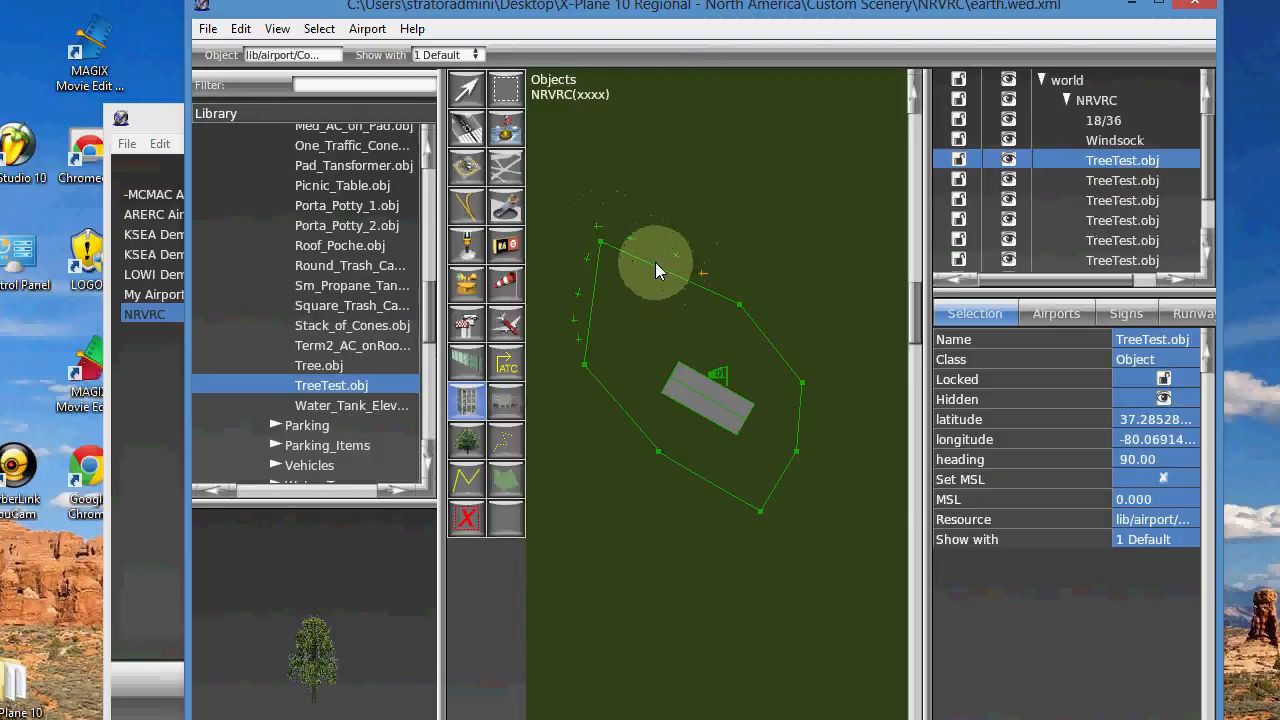
left_click(634, 423)
mouse_move(665, 447)
left_mouse_down()
mouse_move(689, 476)
mouse_move(754, 503)
mouse_move(796, 453)
left_mouse_up()
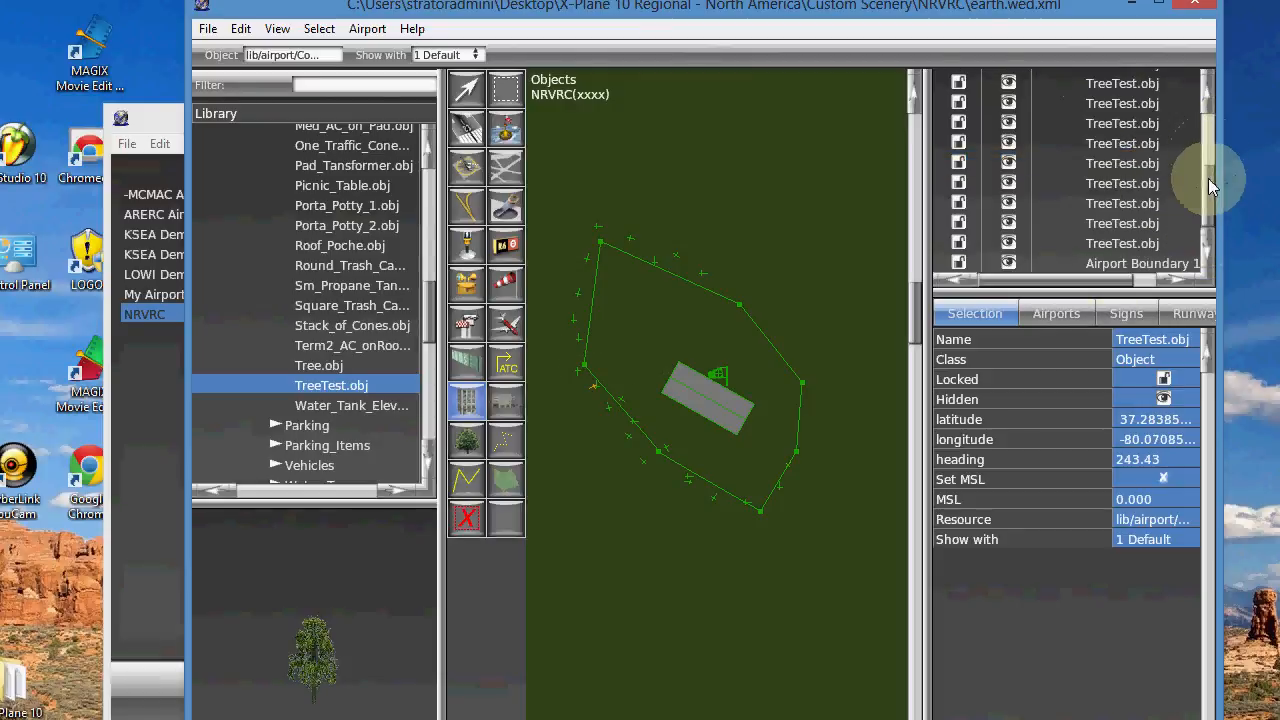
Select all the TreeTest.obj entries in the hierarchy and move them below Airport Boundary 1.
left_click_drag(1210, 187, 1213, 230)
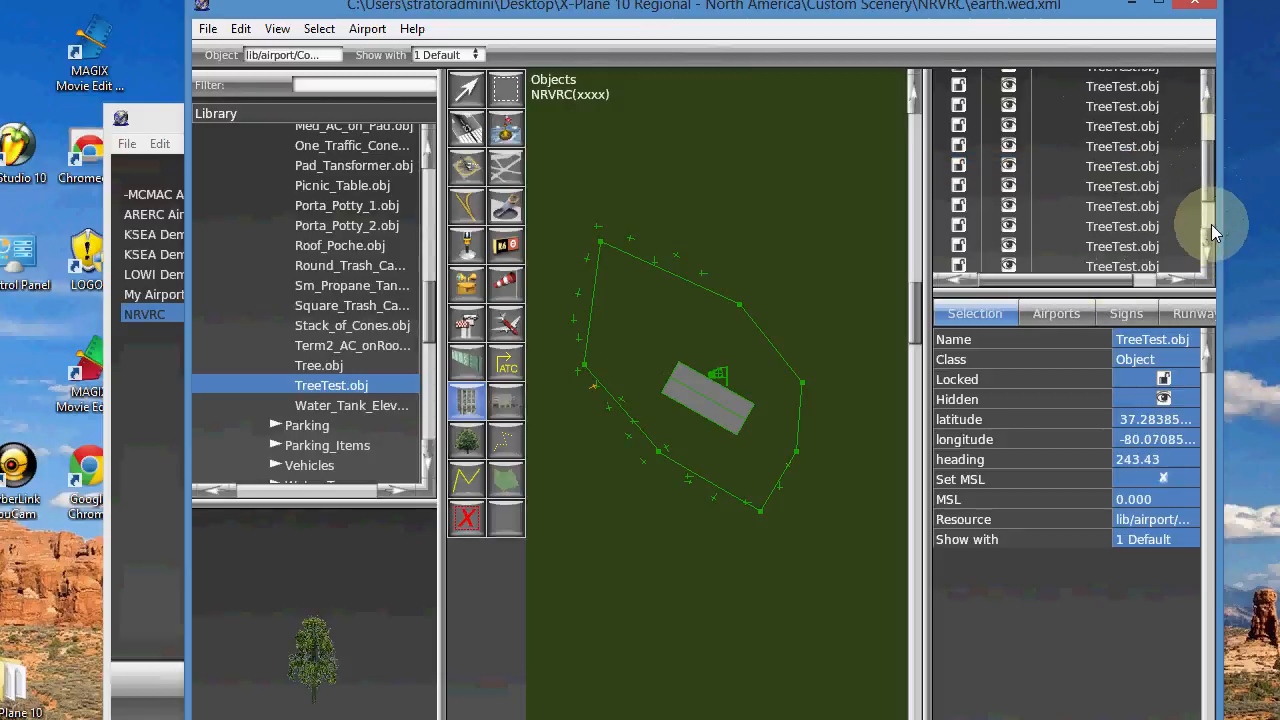
left_click(1203, 88)
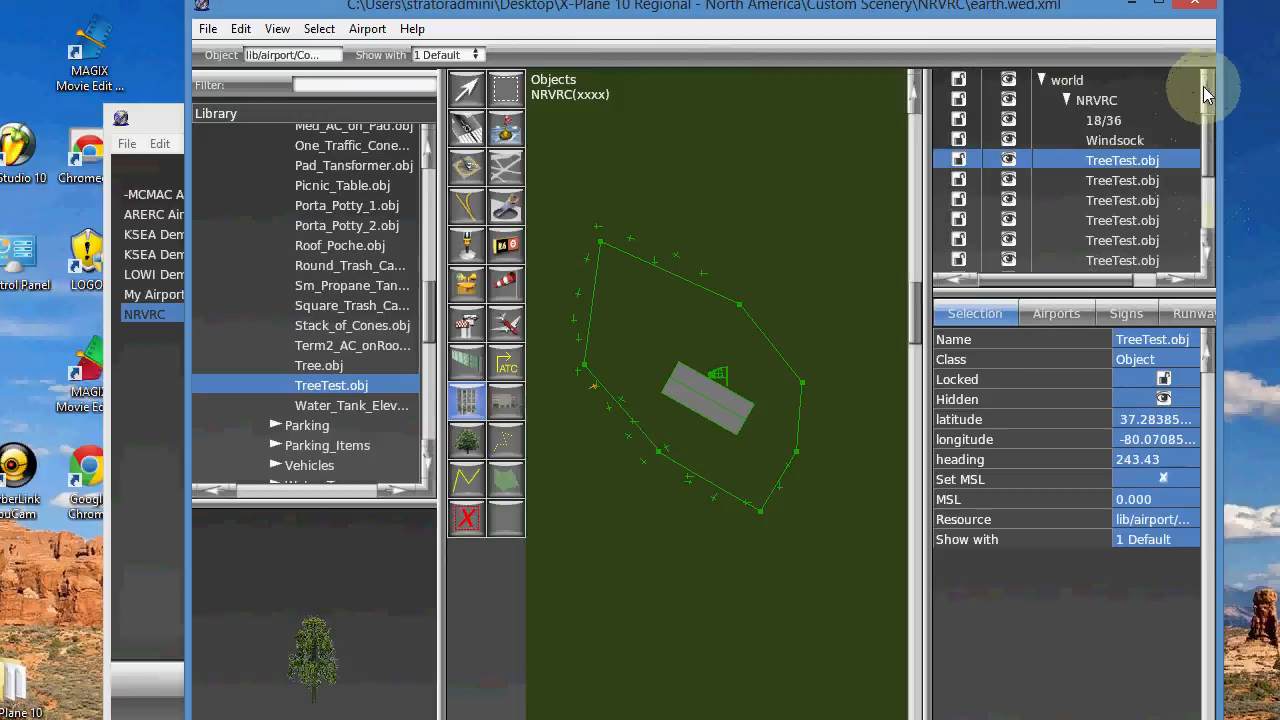
double_click(1124, 162)
left_click(1209, 216)
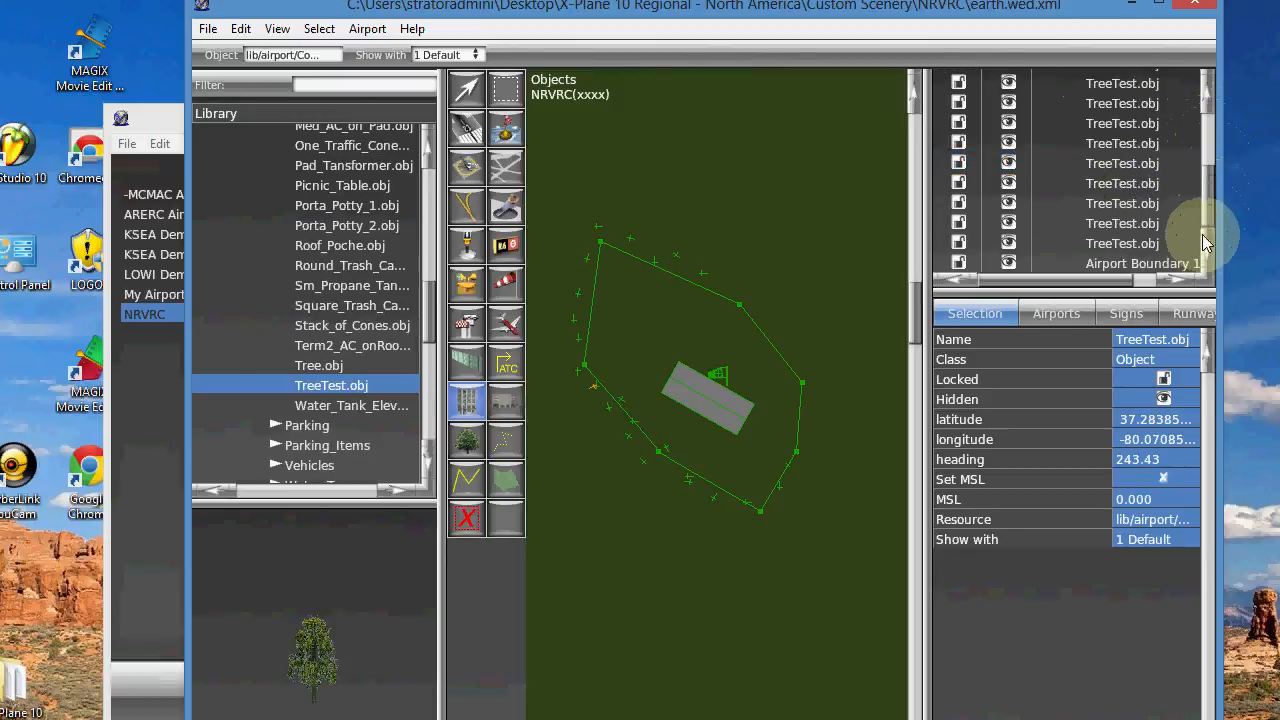
left_click(1124, 245, "shift")
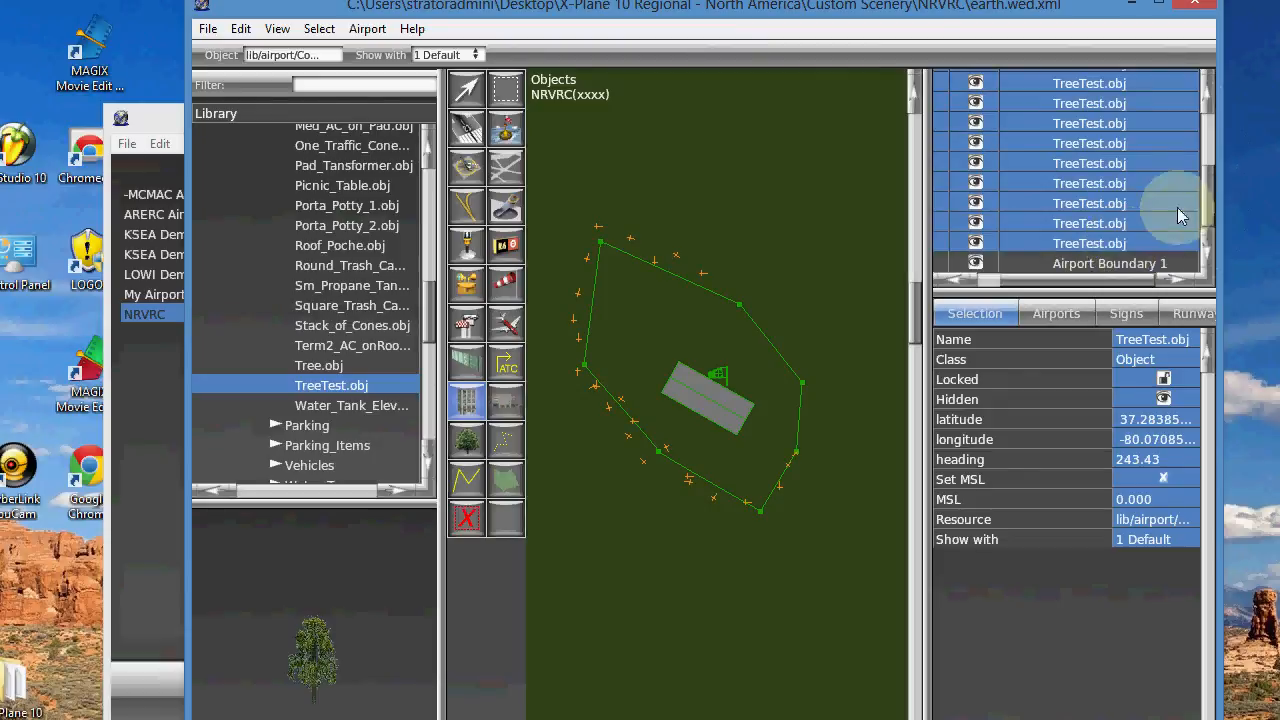
left_click(1209, 91)
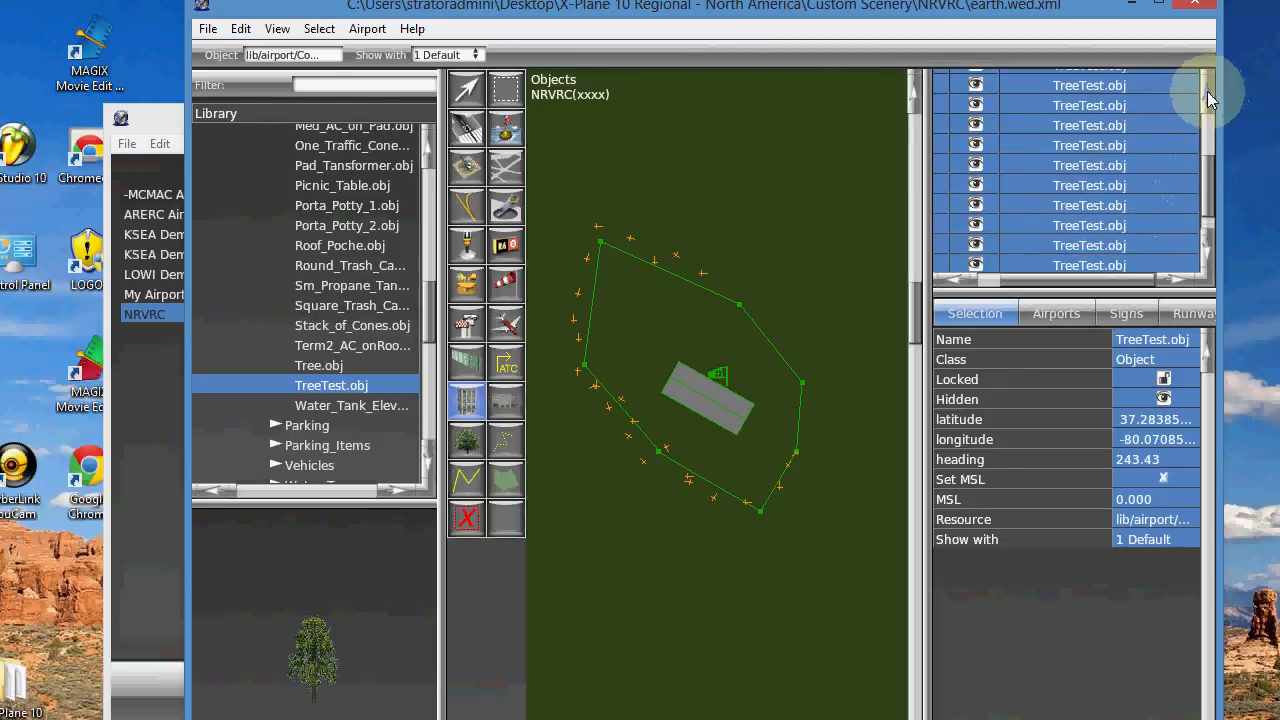
scroll(1203, 233, "down", 1)
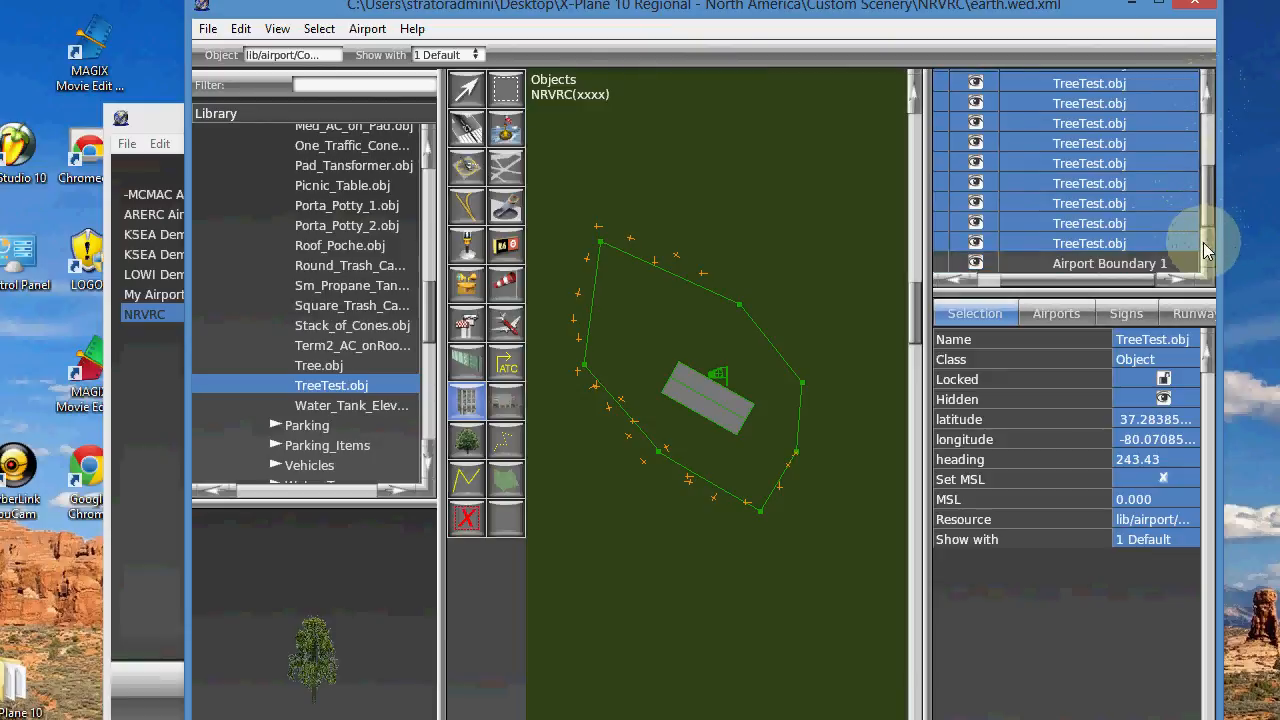
left_click_drag(1071, 241, 1078, 272)
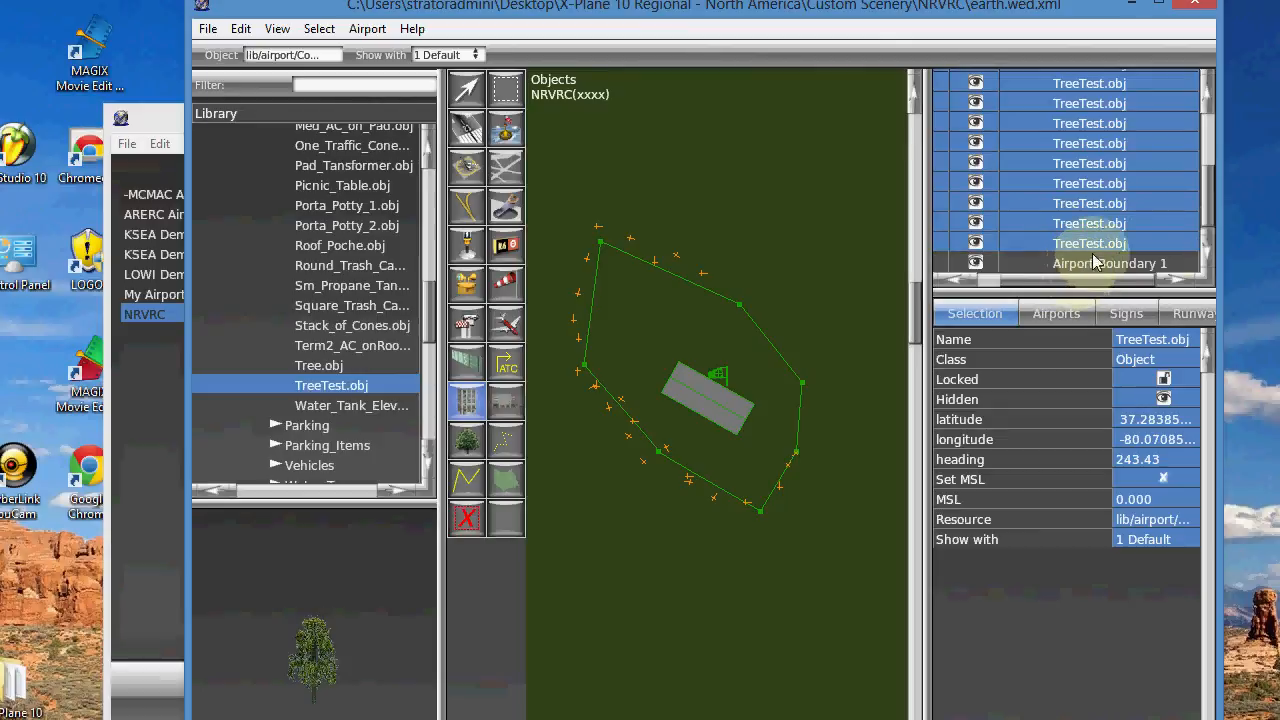
left_click_drag(1091, 271, 1092, 273)
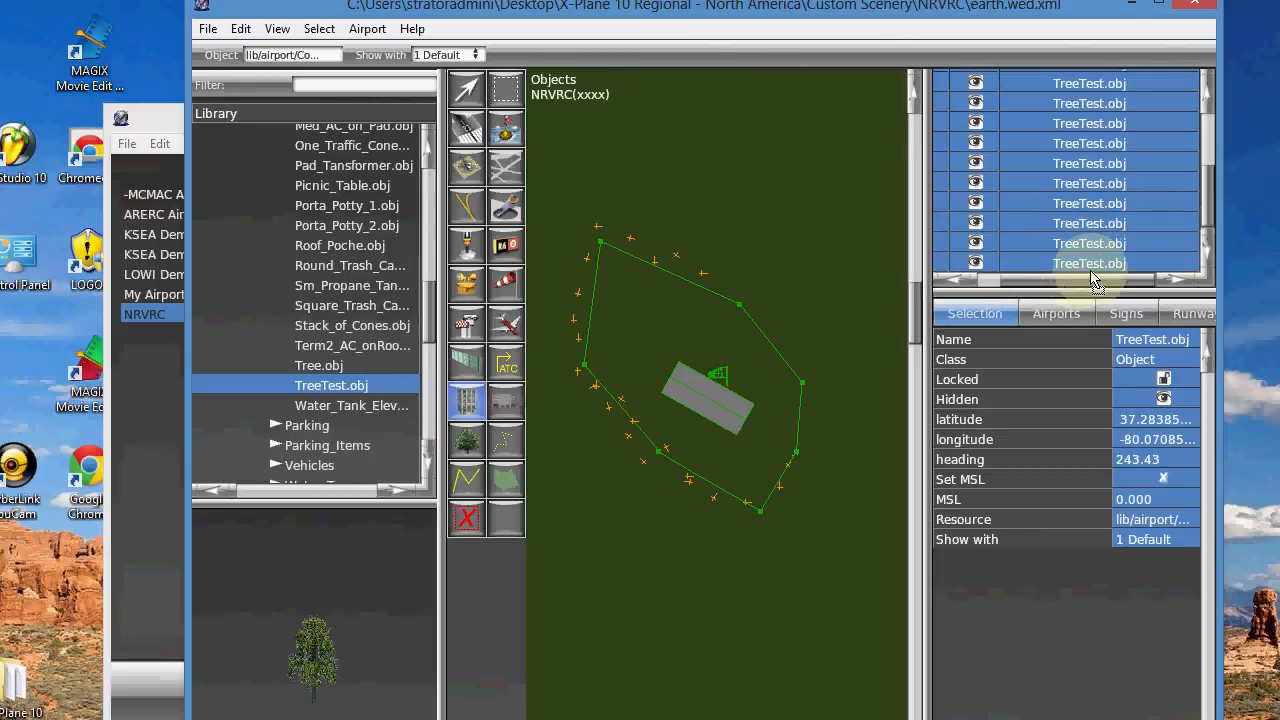
scroll(1148, 106, "up", 5)
Select the NRVRC airport in the hierarchy and save the scenery package.
left_click(1148, 106)
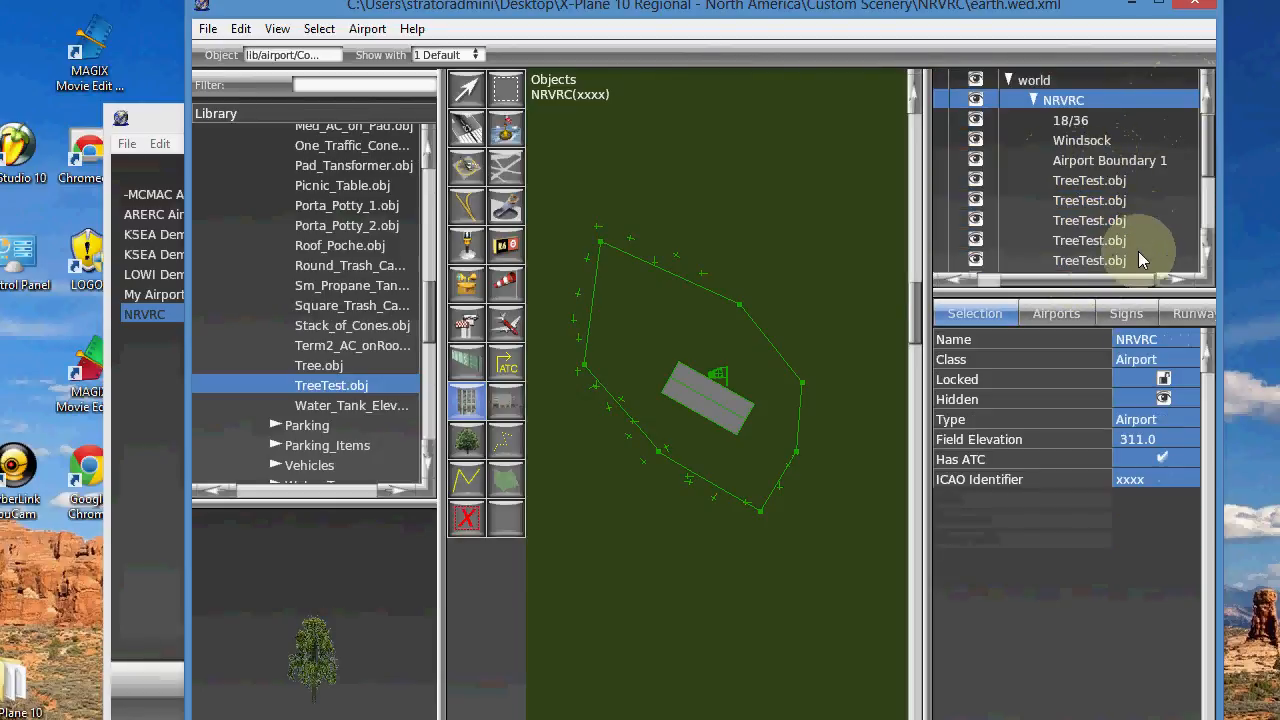
left_click(207, 32)
left_click(245, 144)
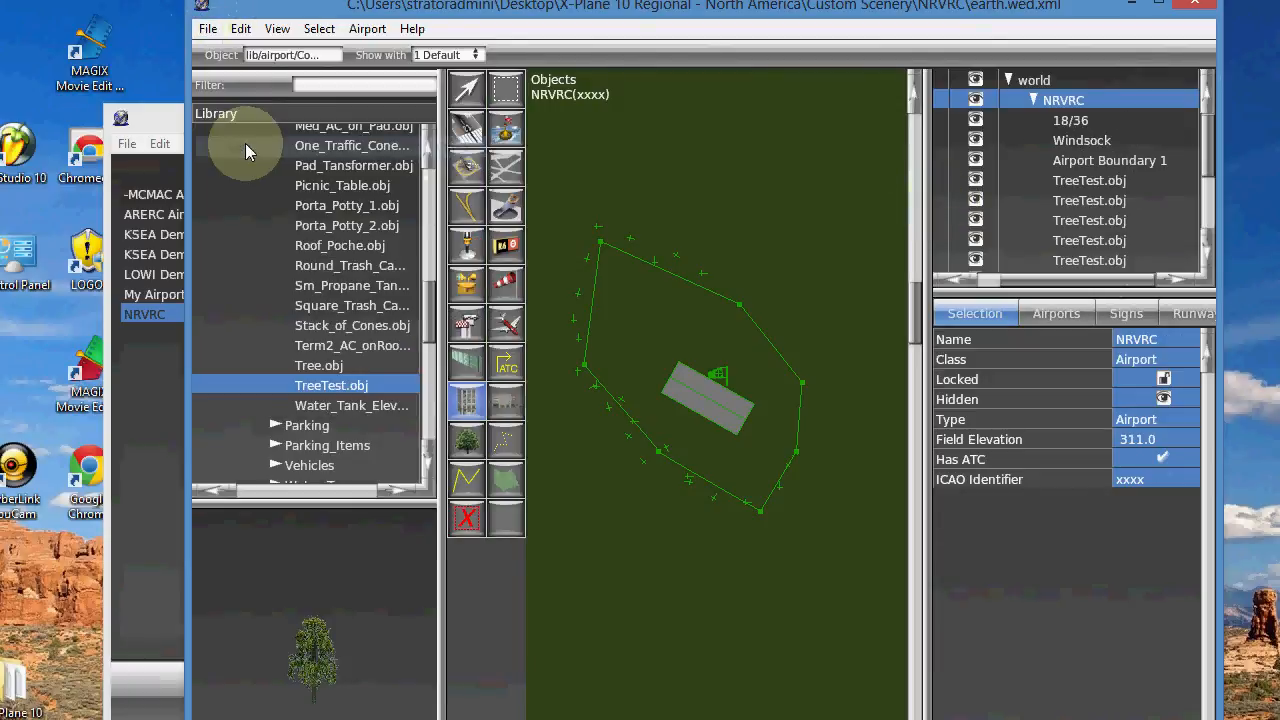
Export the NRVRC scenery pack and export its airport data over apt-NRVRC.dat in the Earth nav data folder.
left_click(209, 33)
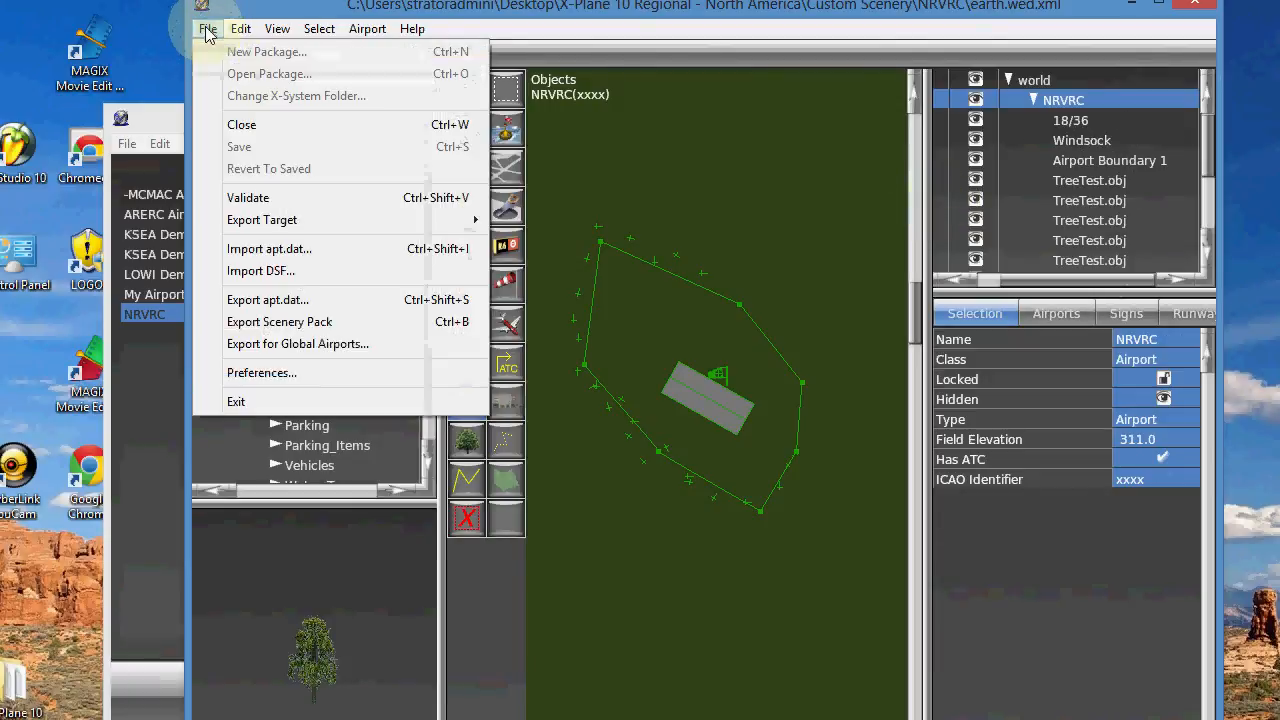
left_click(290, 323)
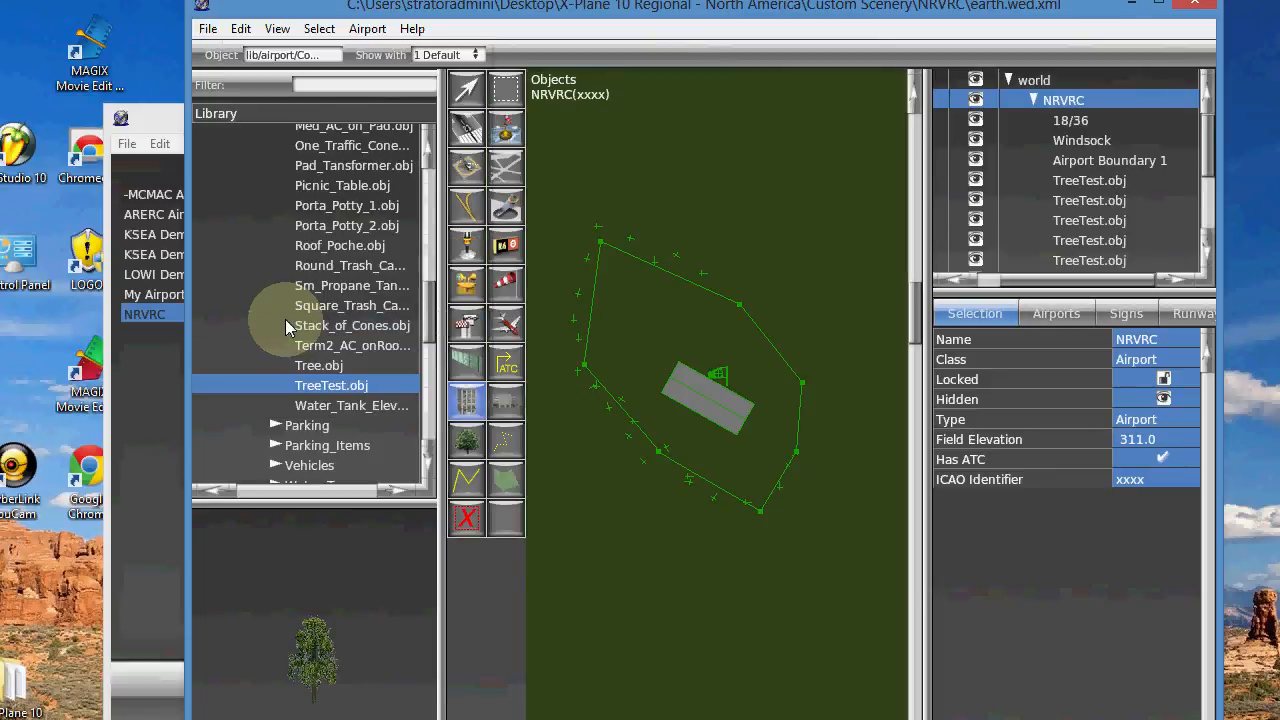
left_click(207, 28)
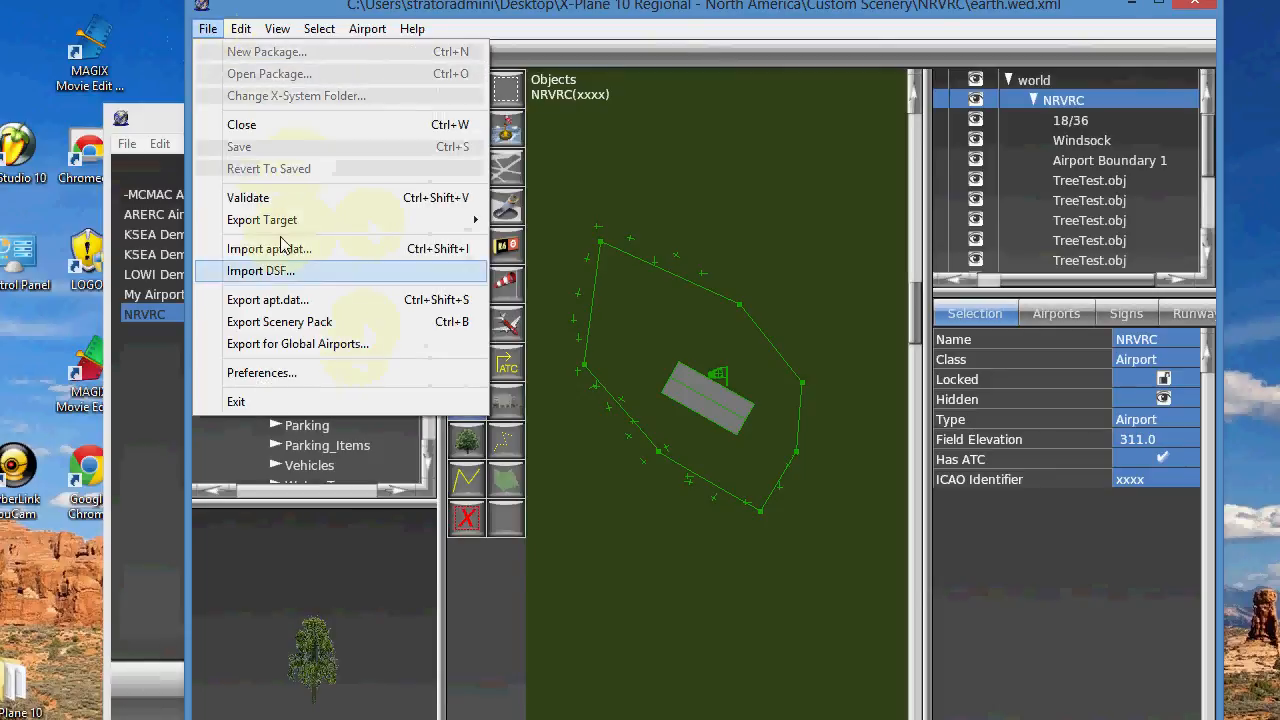
left_click(268, 300)
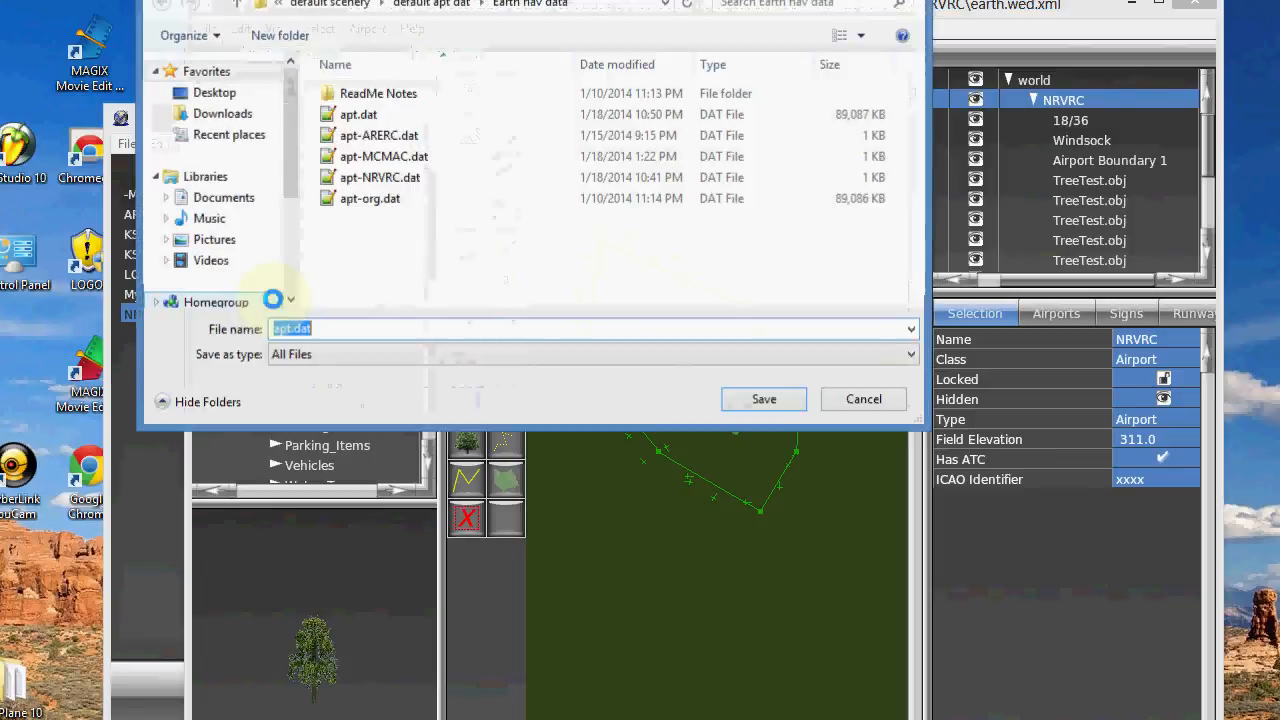
left_click(389, 177)
left_click(766, 400)
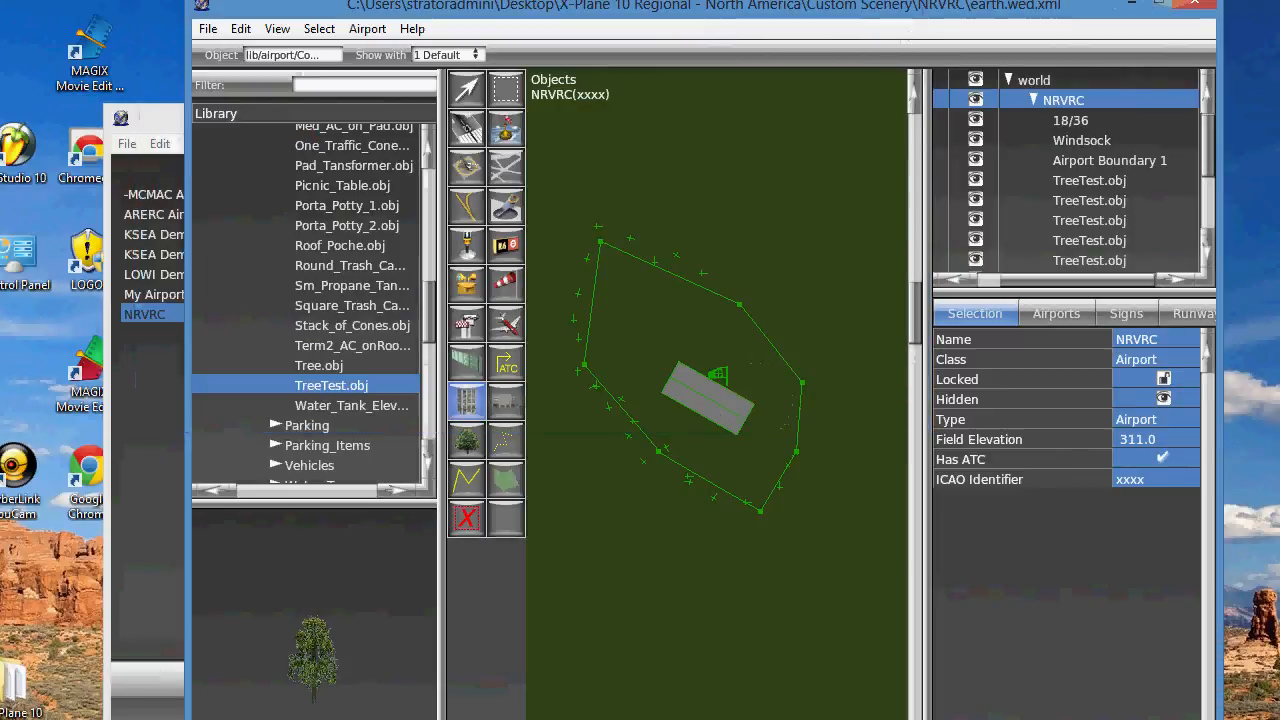
left_click(206, 30)
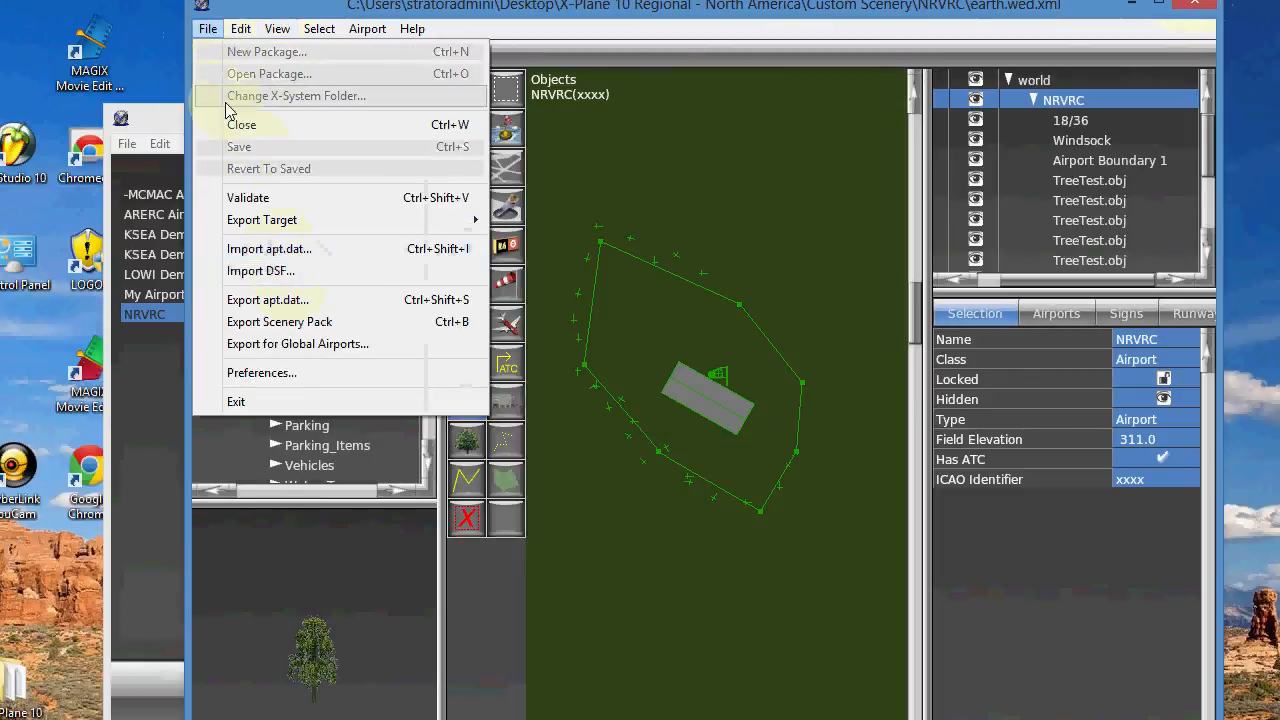
left_click(318, 299)
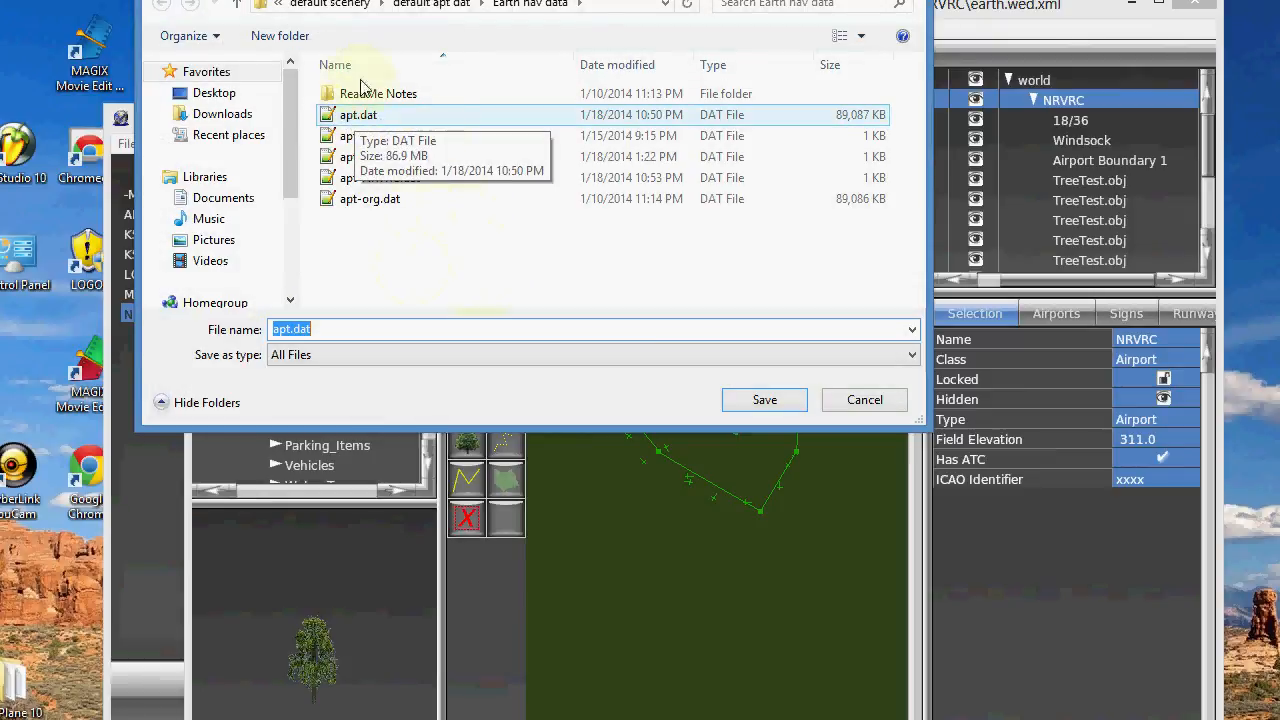
left_click(855, 401)
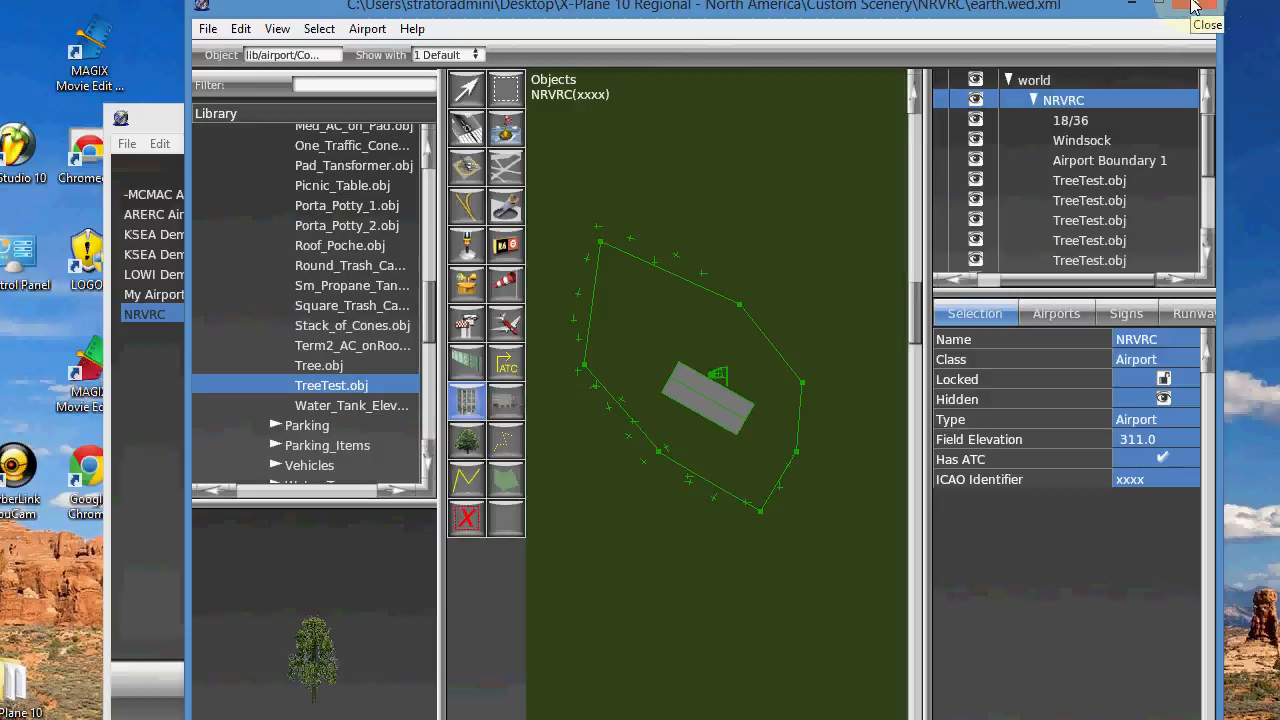
Close both WED windows and check the exported apt-NRVRC.dat in File Explorer's Earth nav data folder.
left_click(1198, 8)
left_click(890, 118)
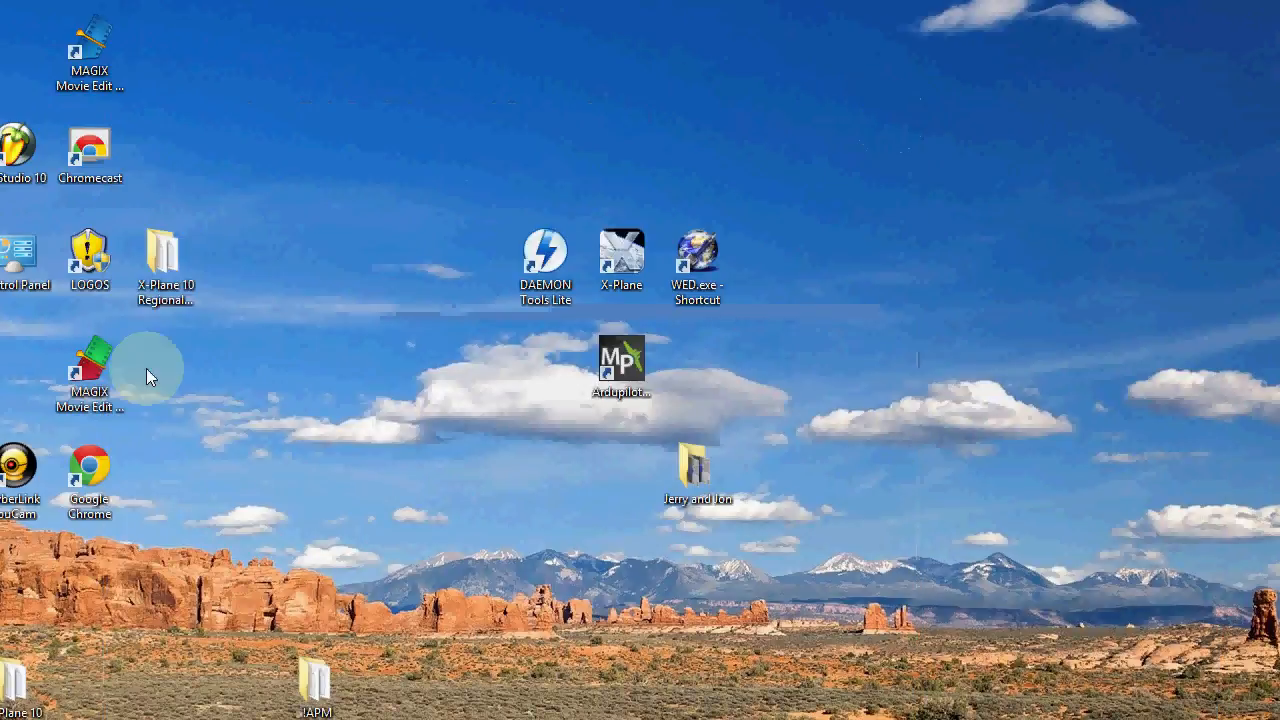
left_click(280, 718)
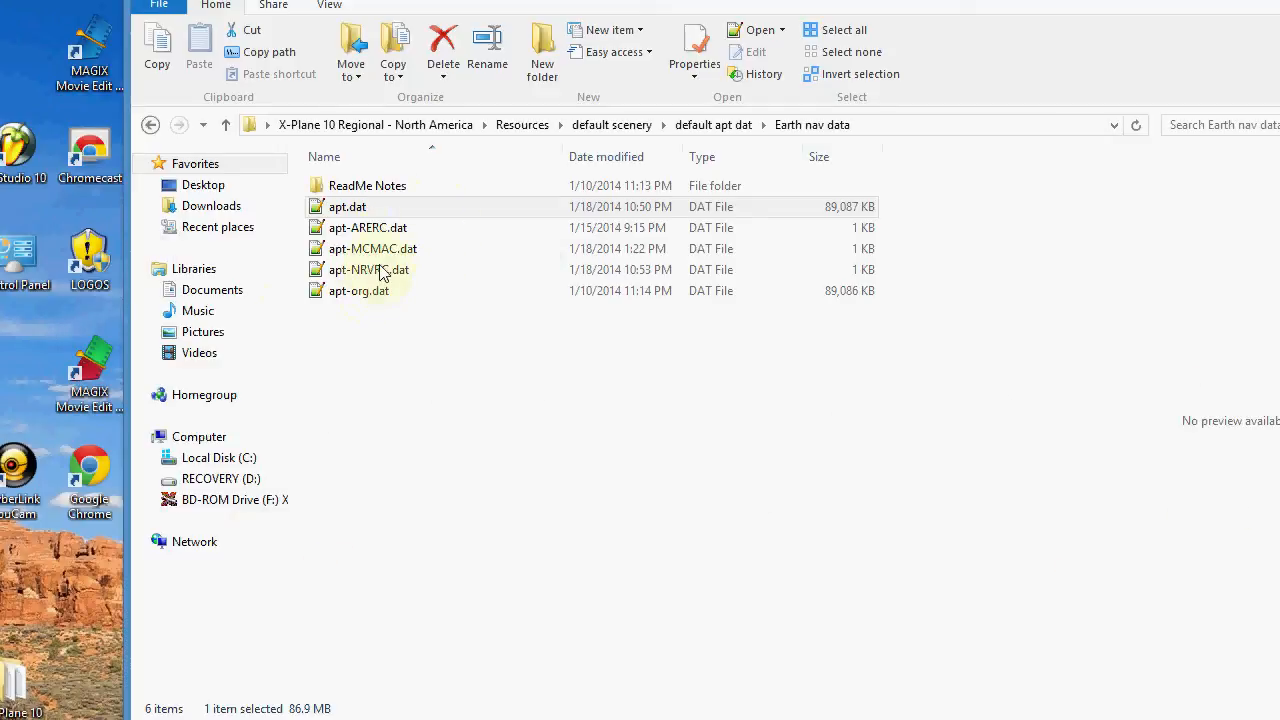
double_click(376, 272)
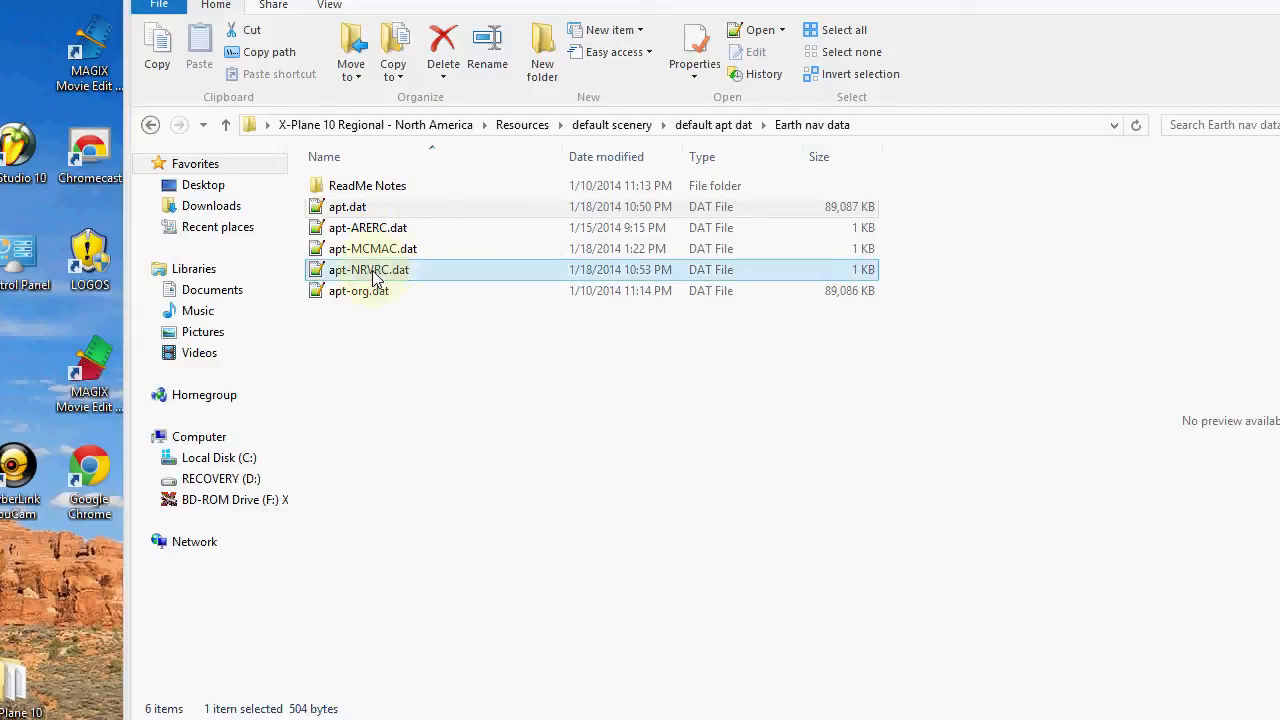
left_click(378, 369)
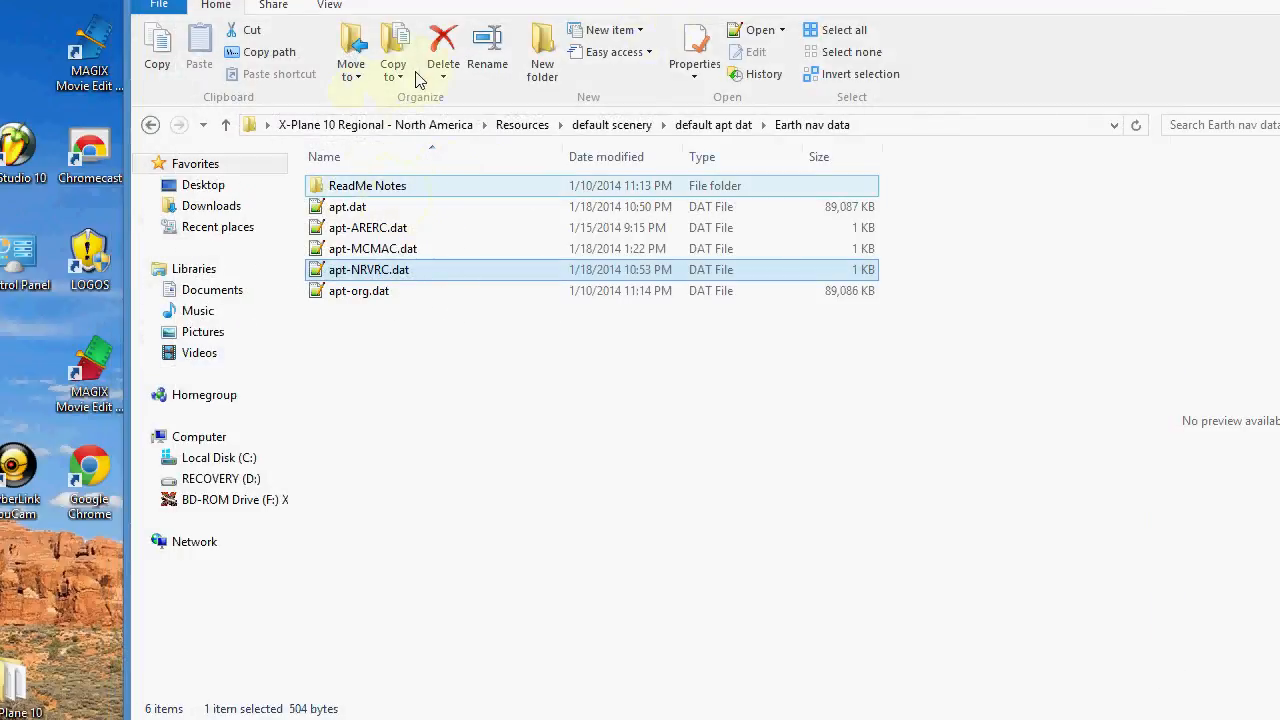
Inspect the files and modification dates in the NRVRC folder under X-Plane's Custom Scenery, and close File Explorer.
left_click(605, 125)
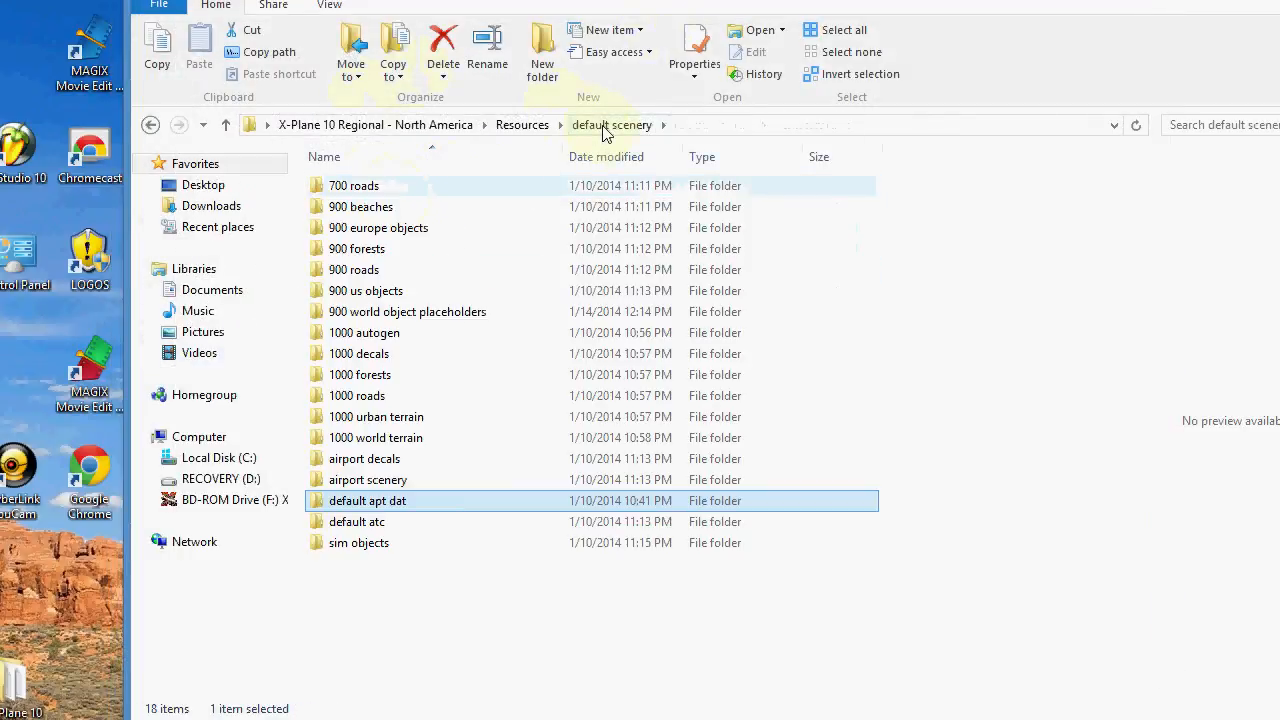
left_click(514, 127)
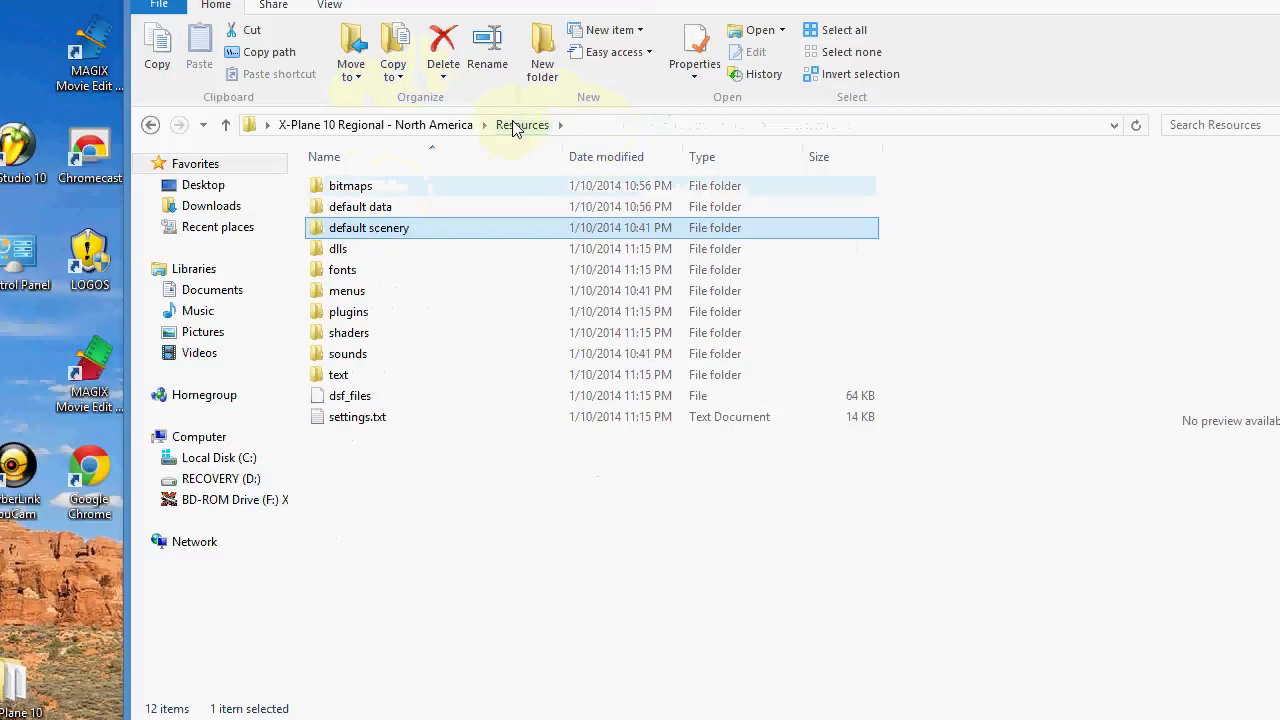
left_click(430, 126)
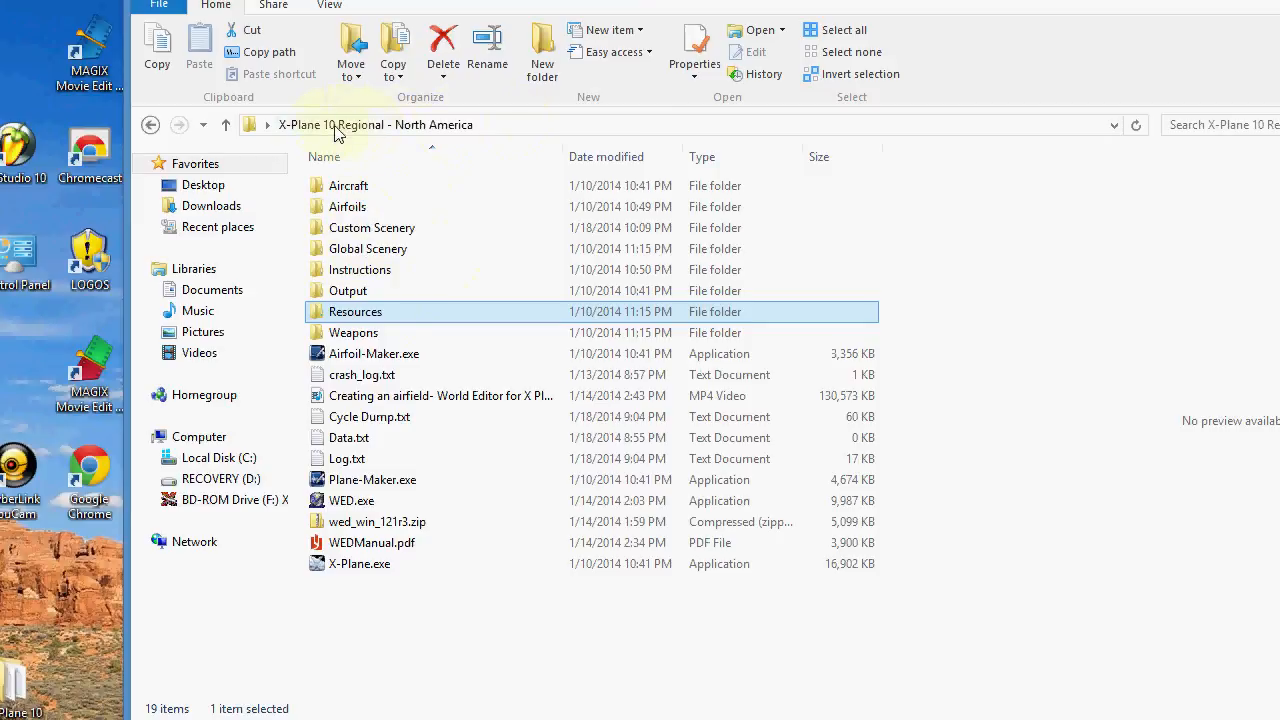
double_click(372, 229)
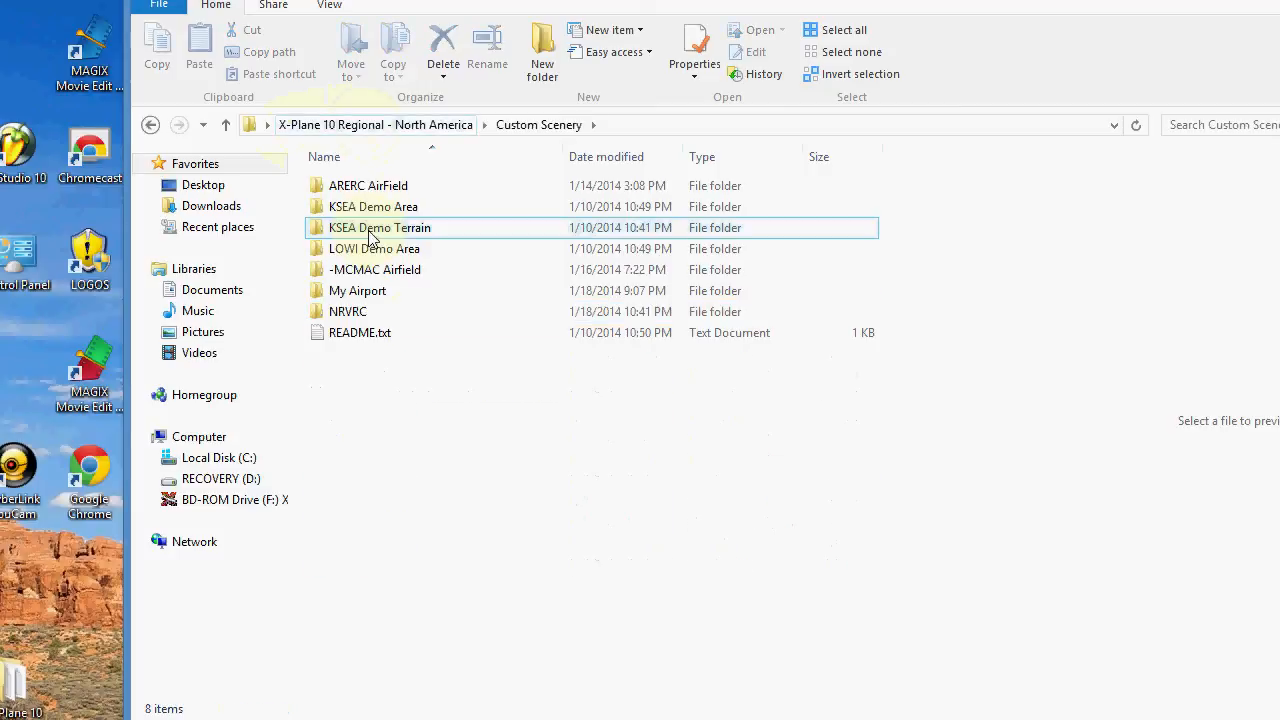
left_click(357, 316)
double_click(357, 316)
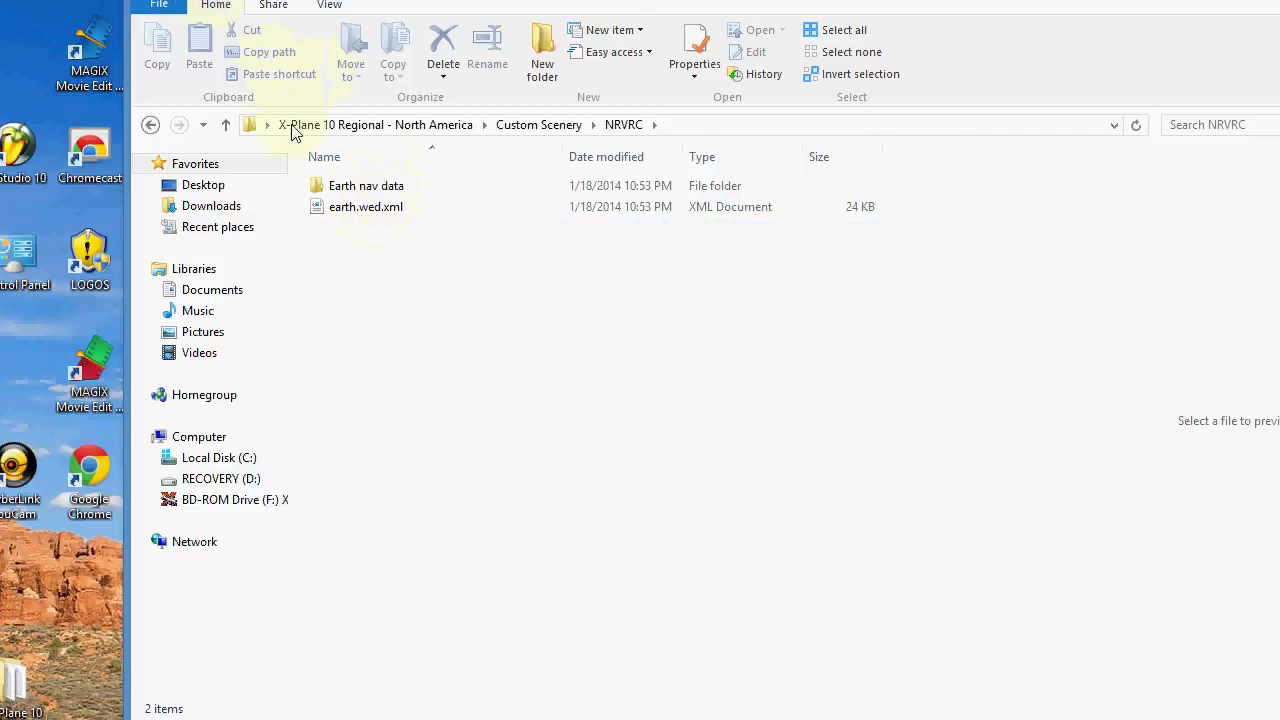
left_click(433, 195)
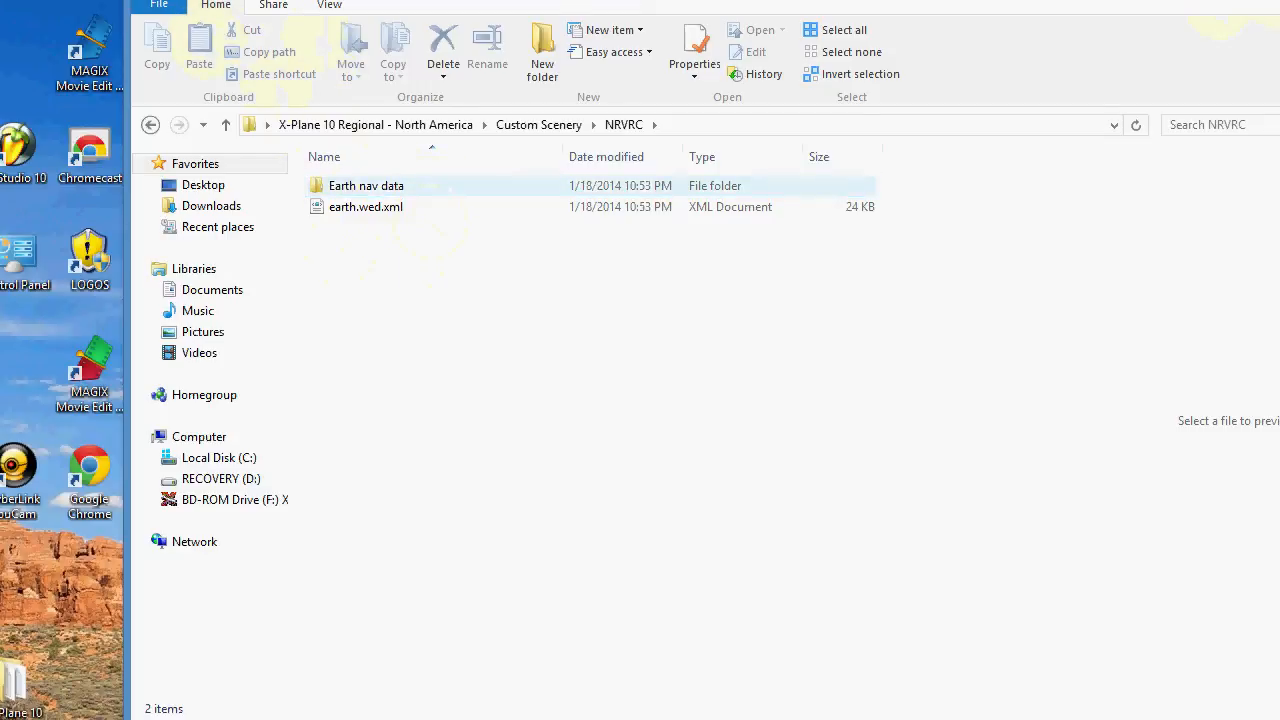
left_click(1279, 1)
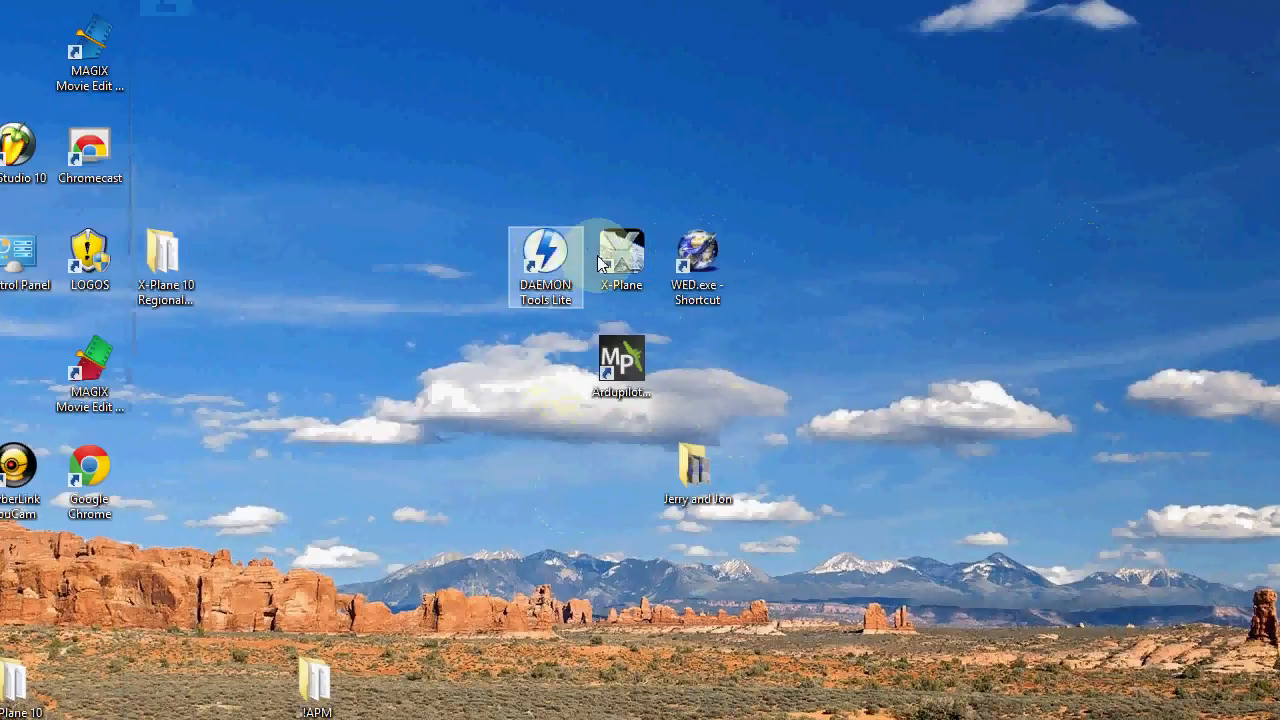
Launch X-Plane and relocate the aircraft to the global airport NRVRC Airfield (cccc).
double_click(638, 254)
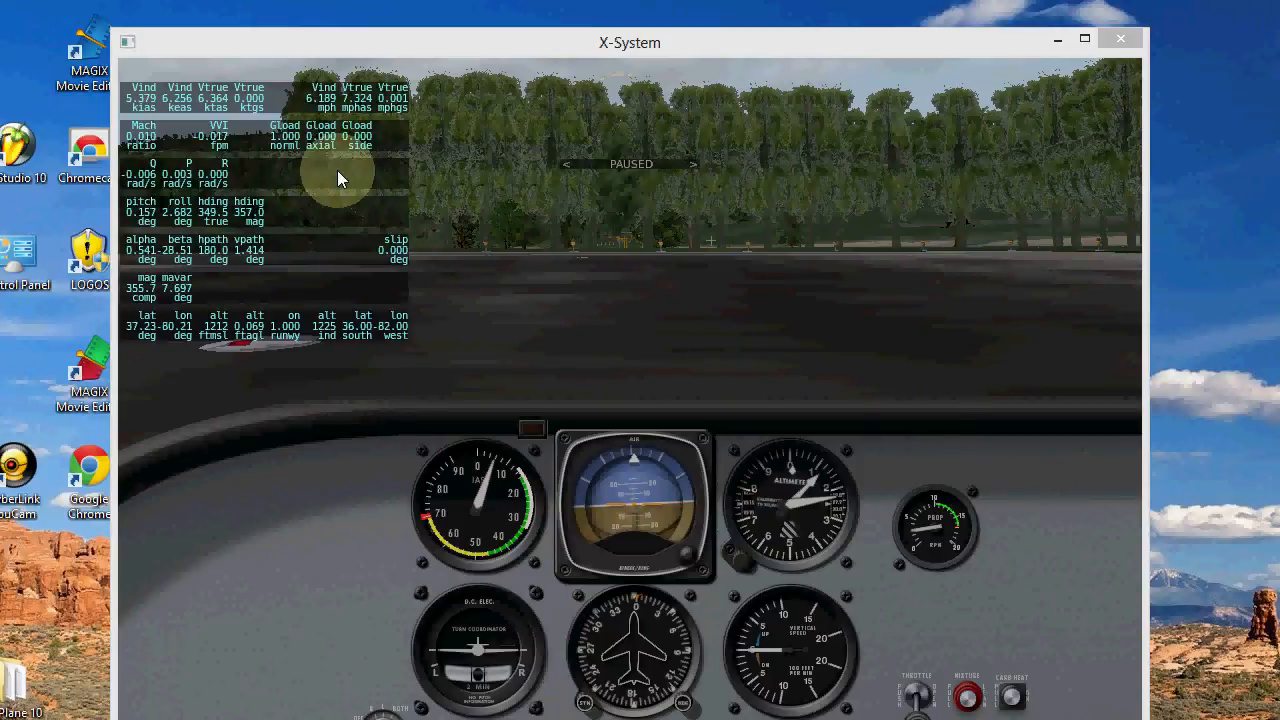
mouse_move(269, 66)
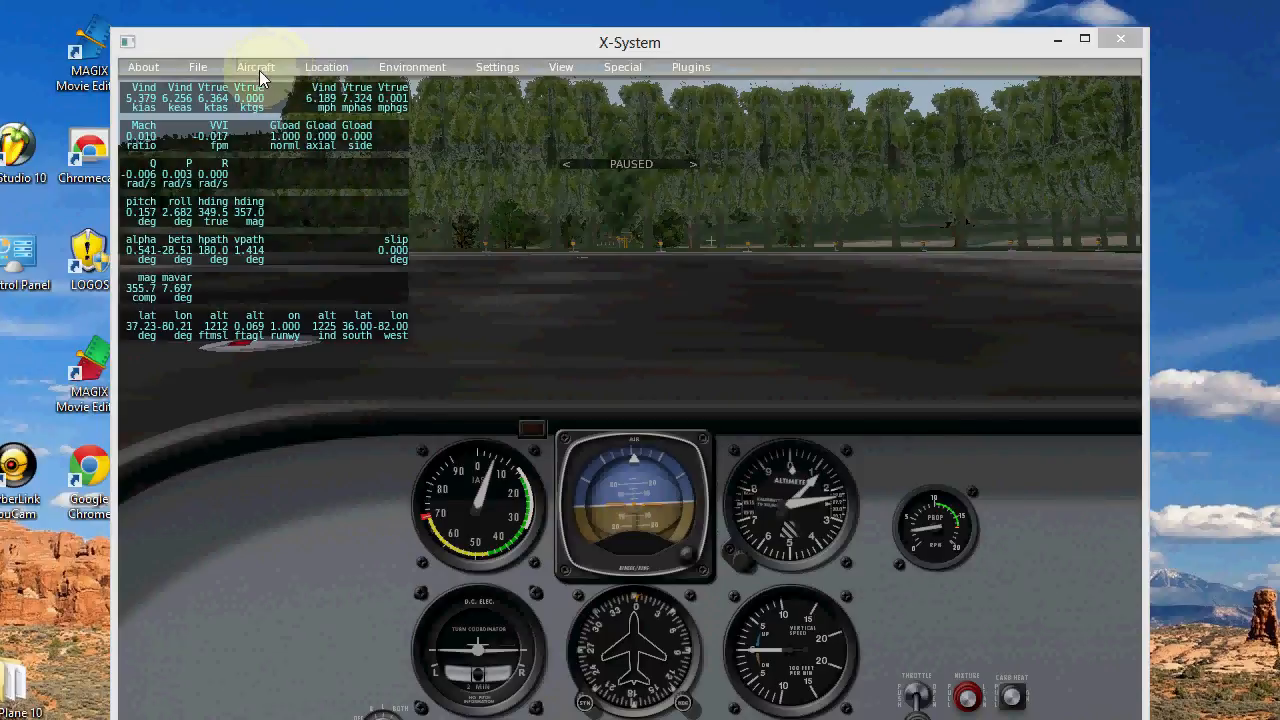
left_click(318, 70)
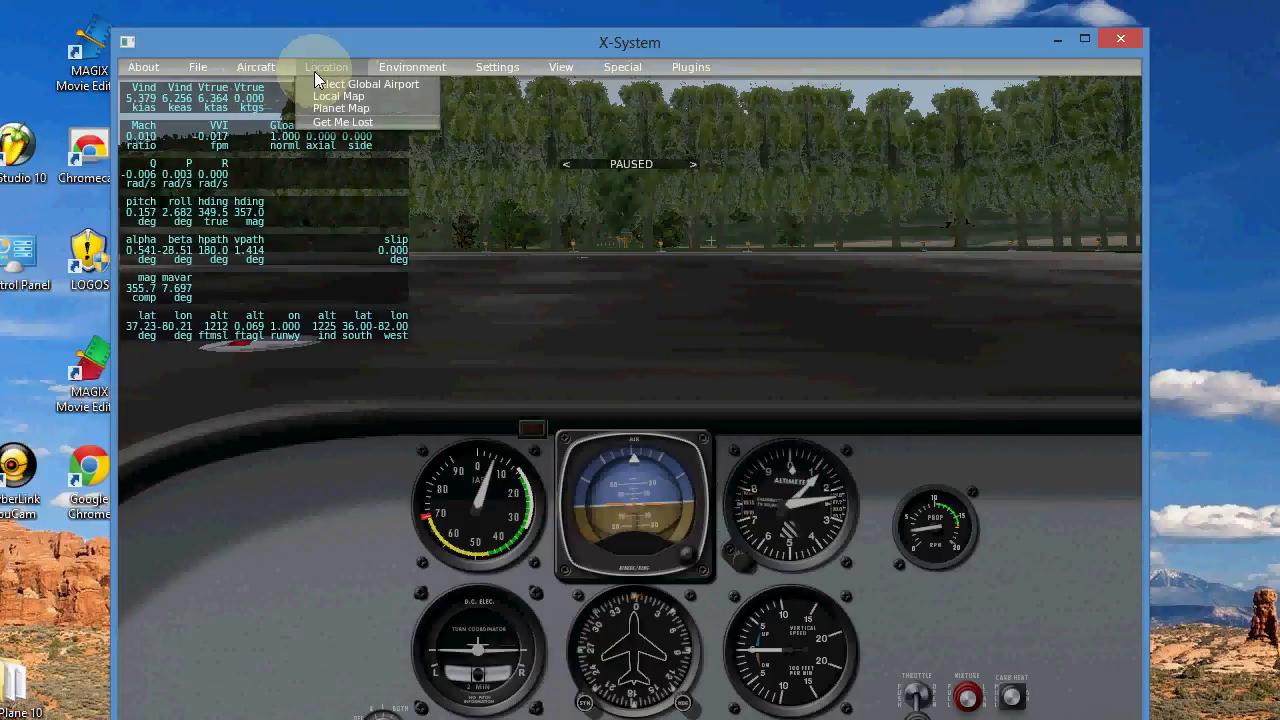
left_click(352, 86)
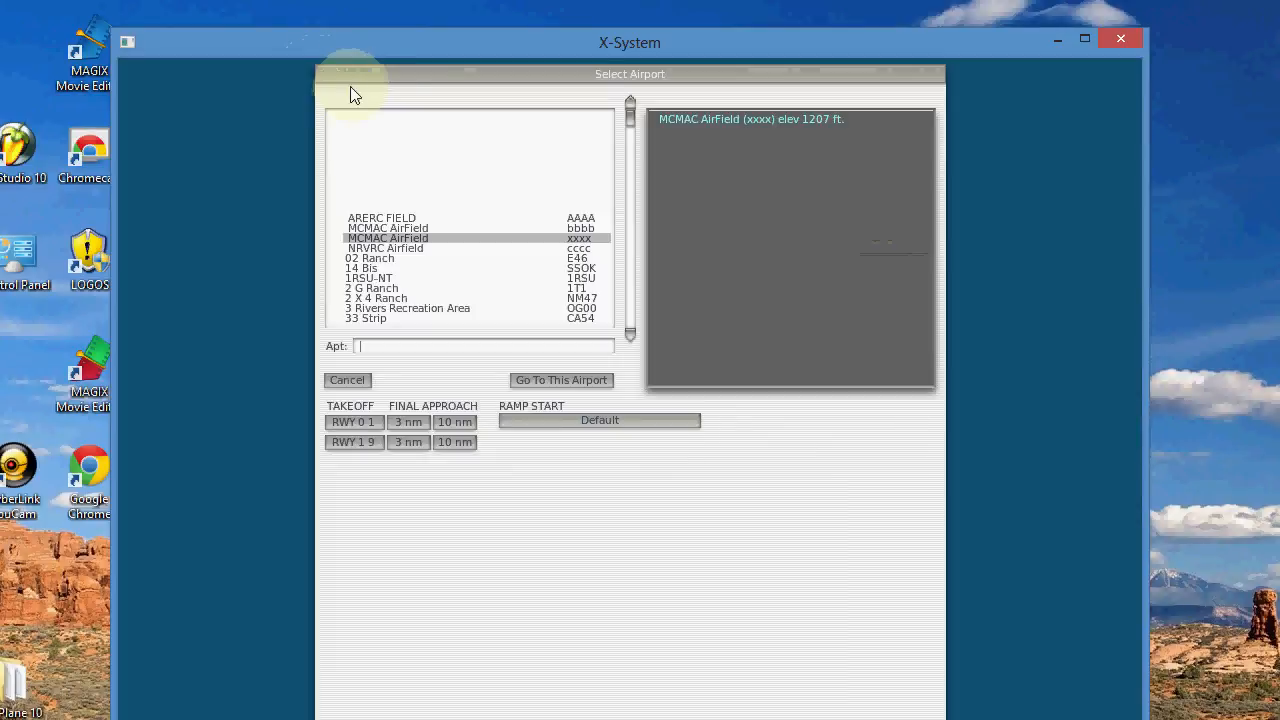
left_click(386, 249)
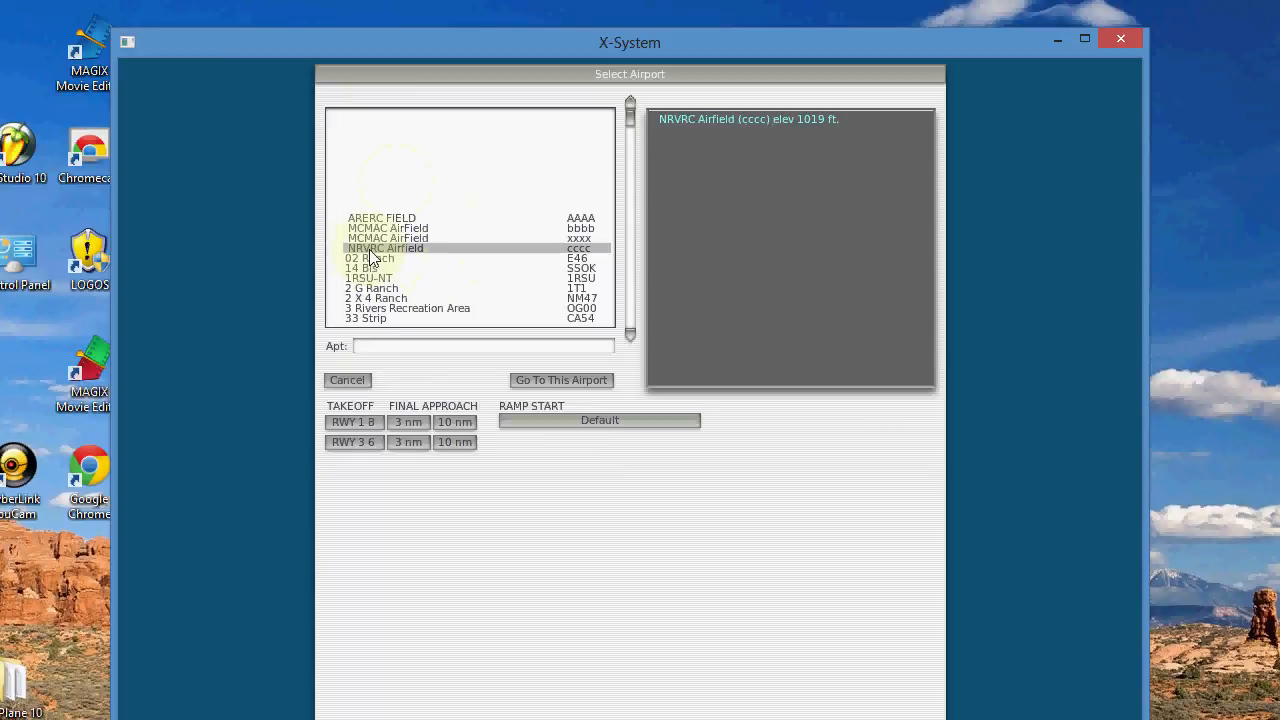
left_click(514, 381)
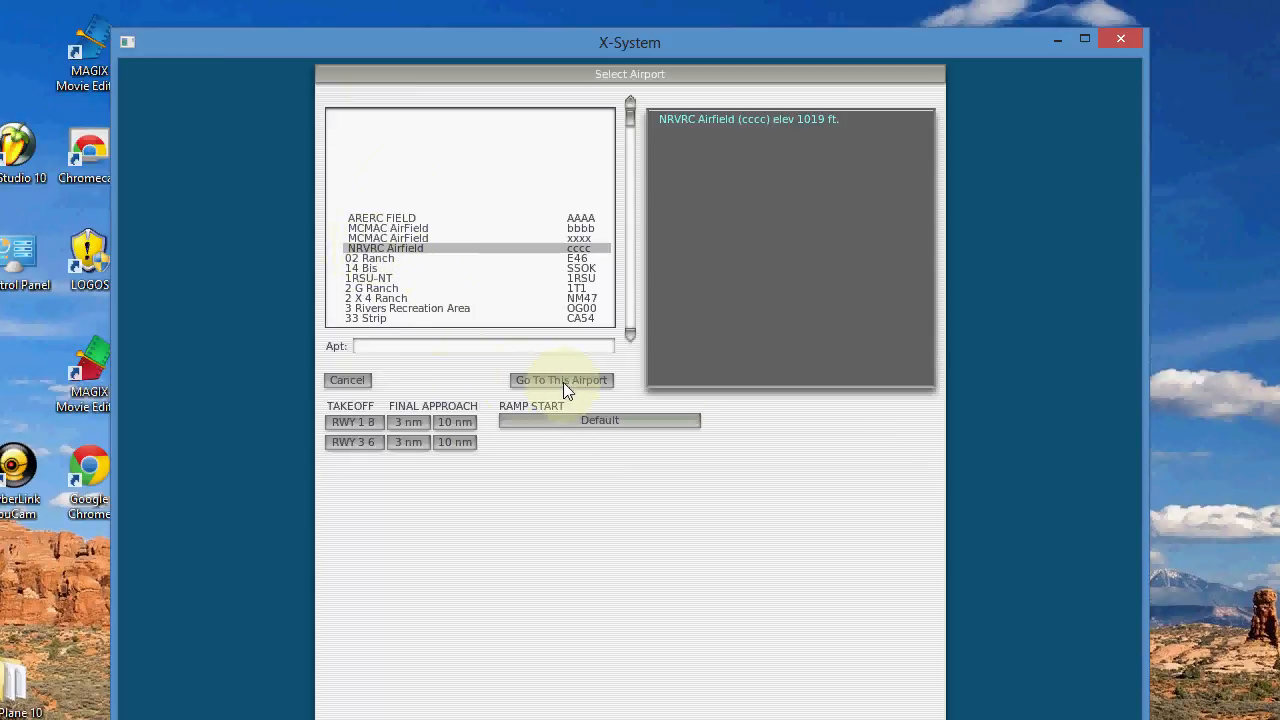
left_click(560, 382)
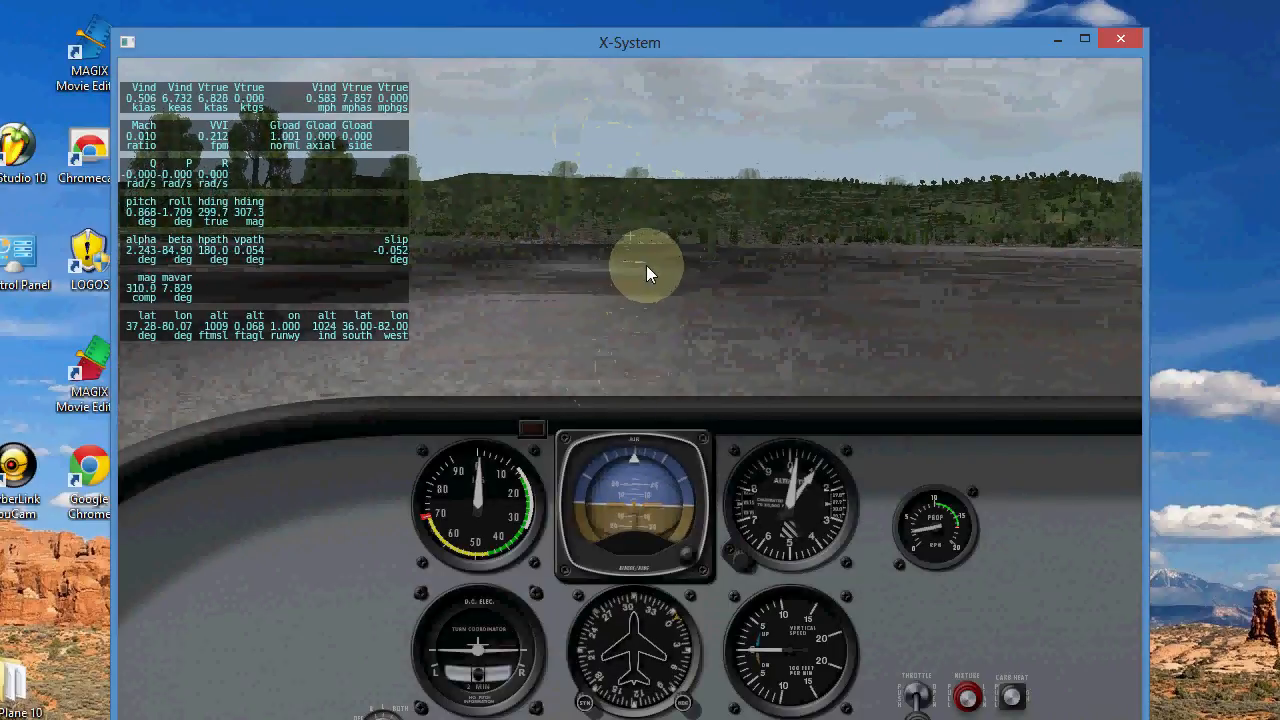
Pause the simulation and switch to an outside view without the instrument panel.
key("p")
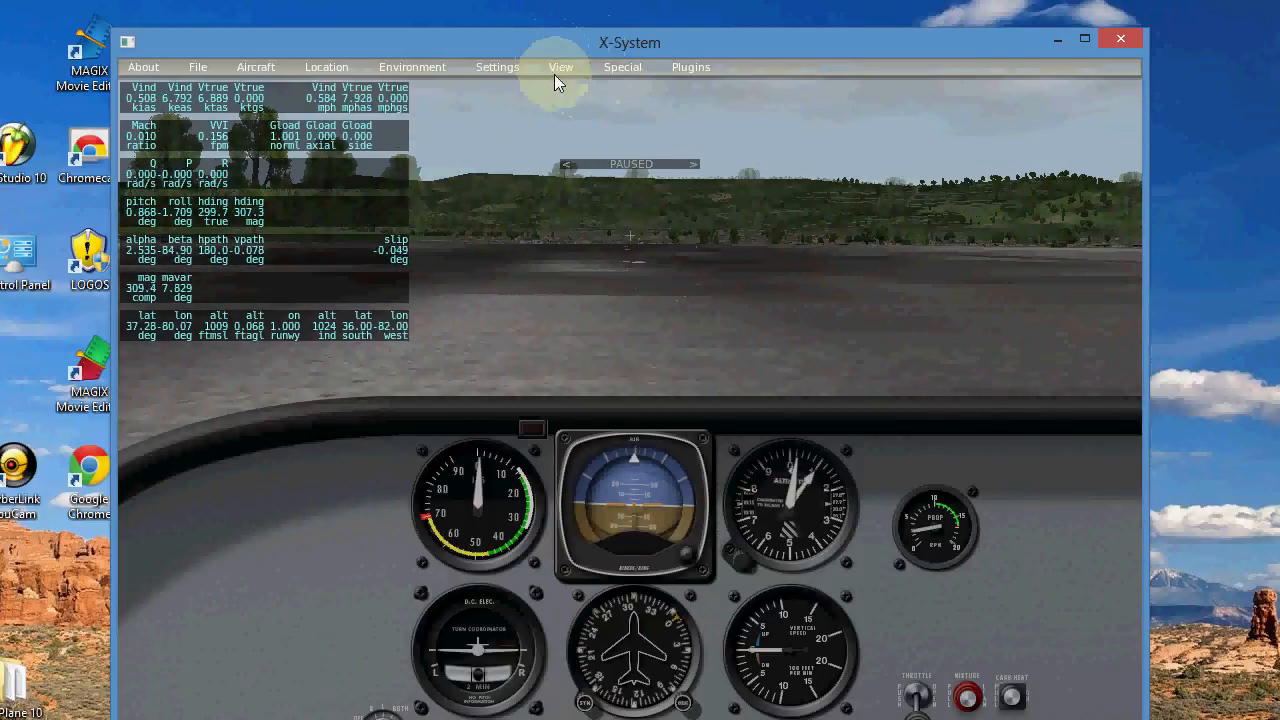
left_click(557, 70)
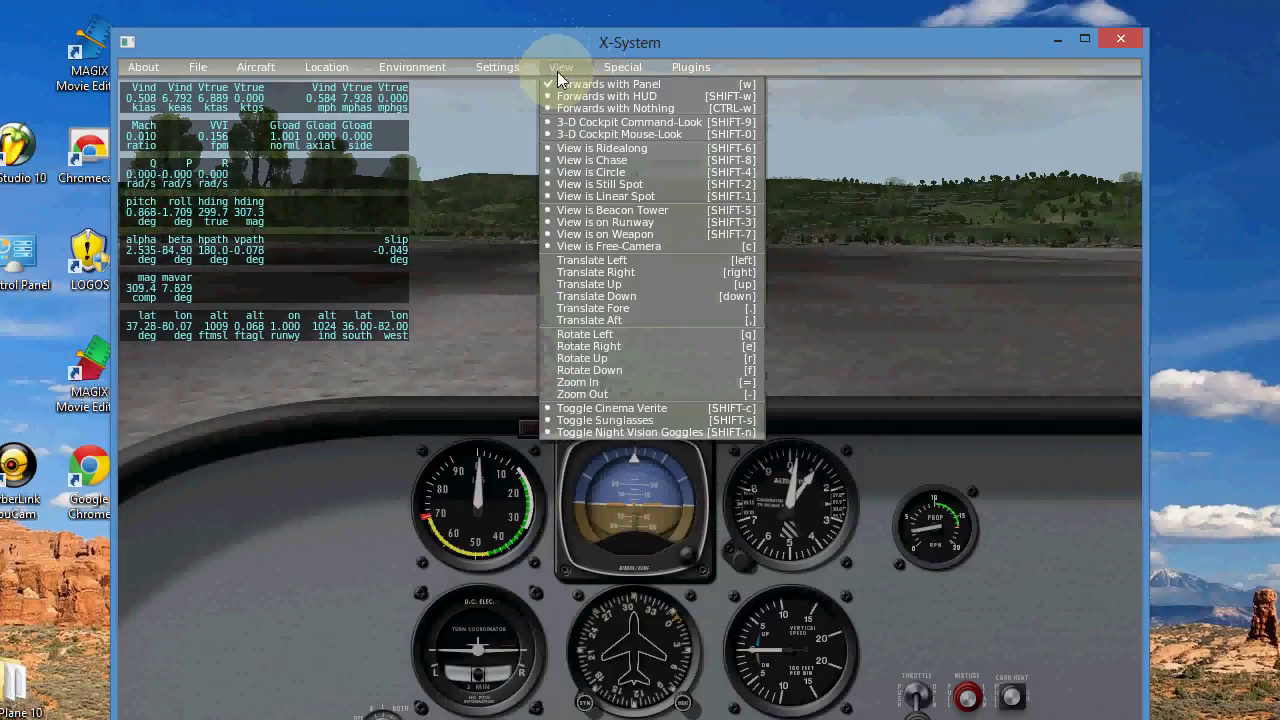
left_click(597, 161)
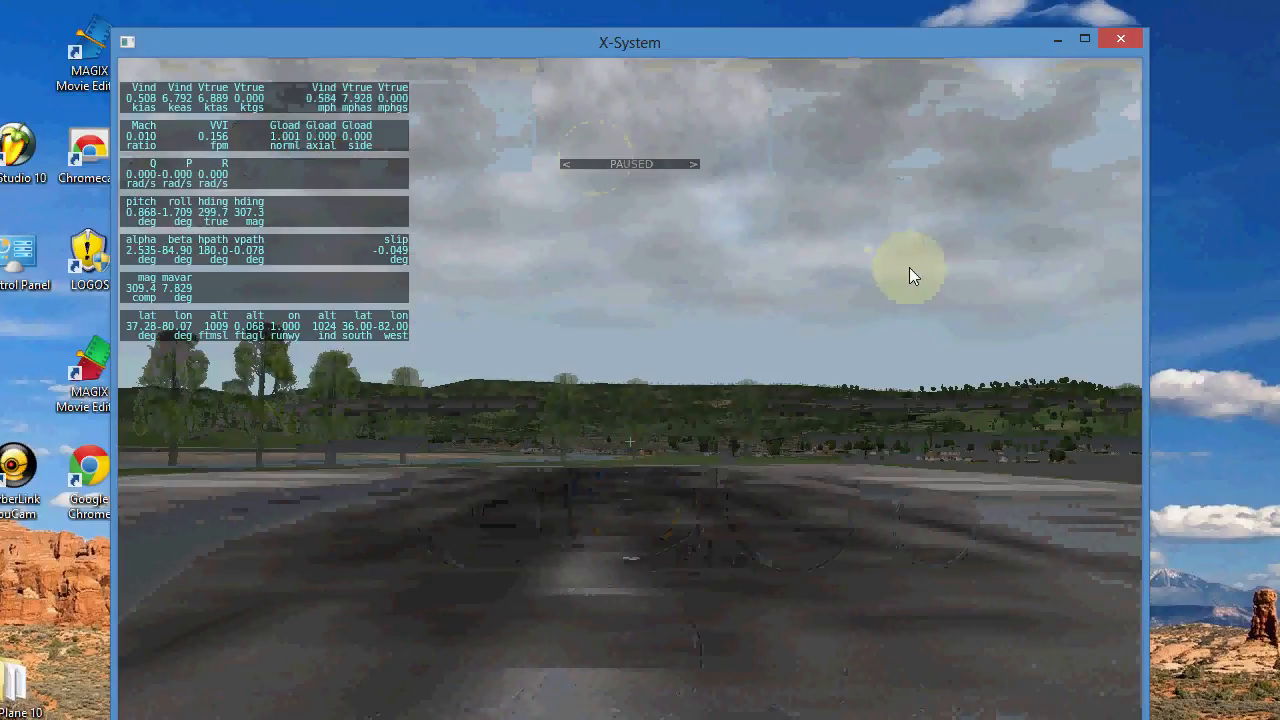
Rotate the view left around the runway to examine the trees and surroundings of the NRVRC airfield.
key("q")
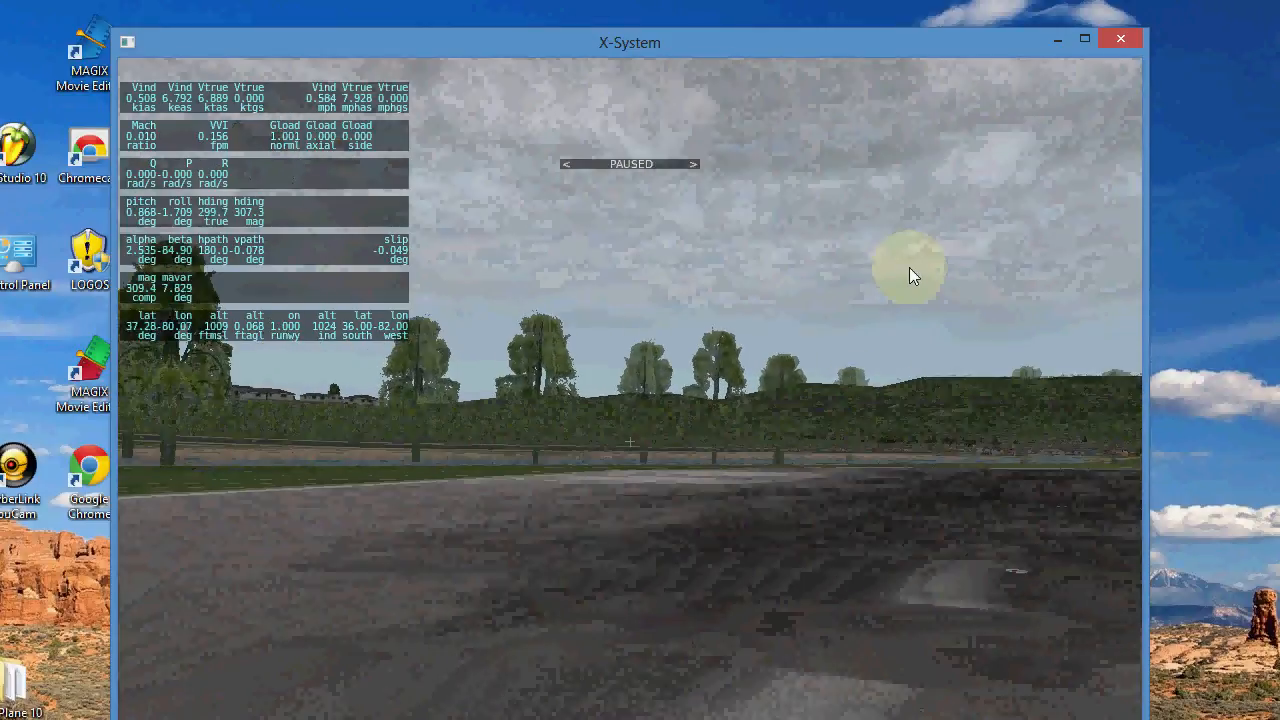
key("q")
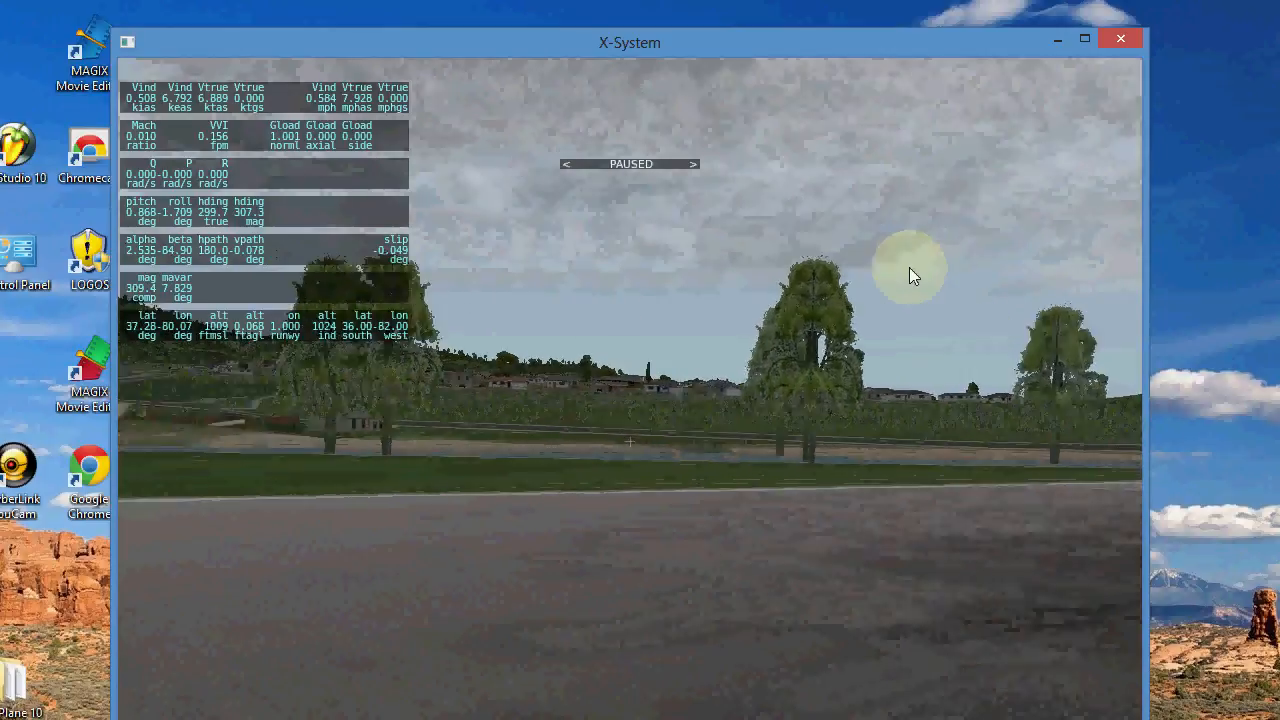
key("q")
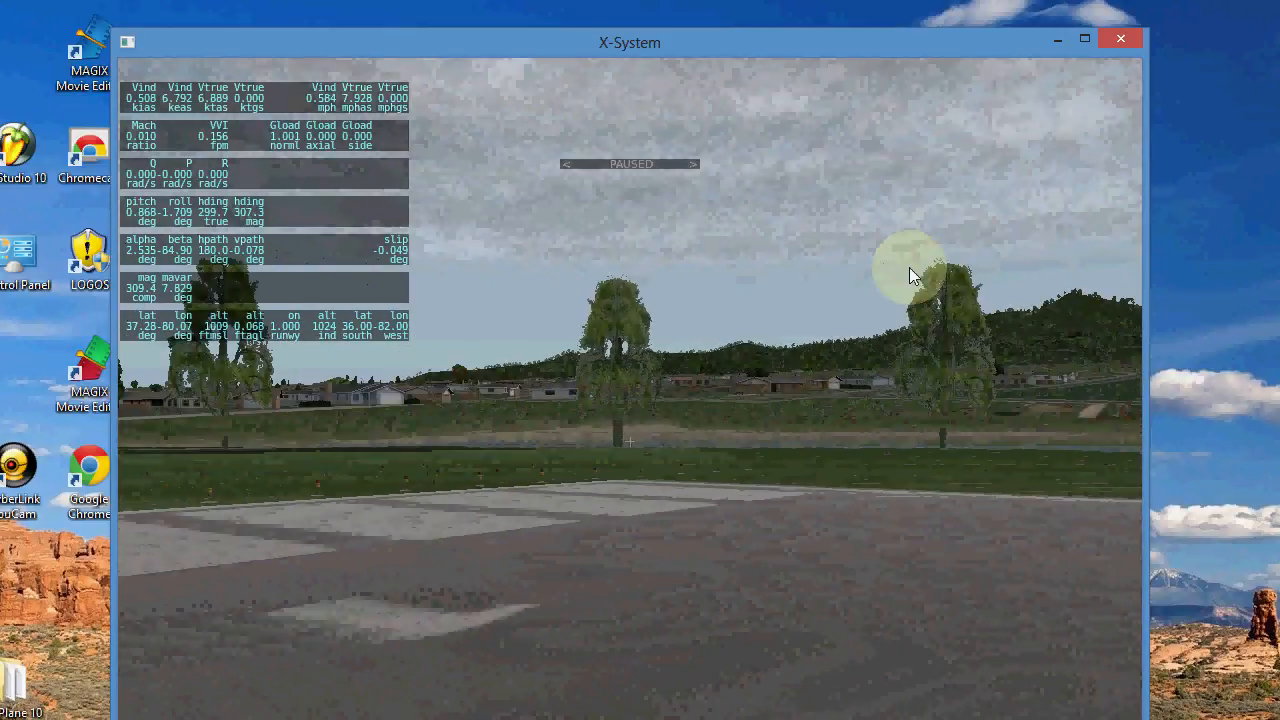
key("q")
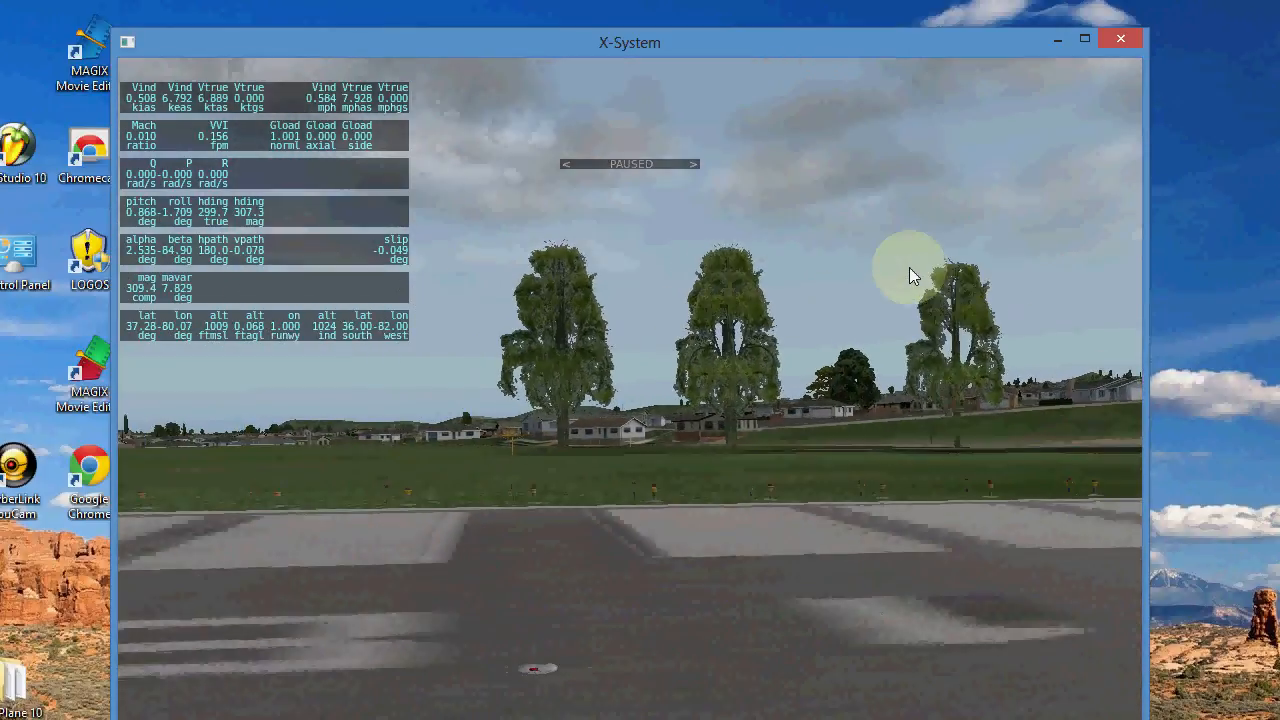
key("q")
key("q")
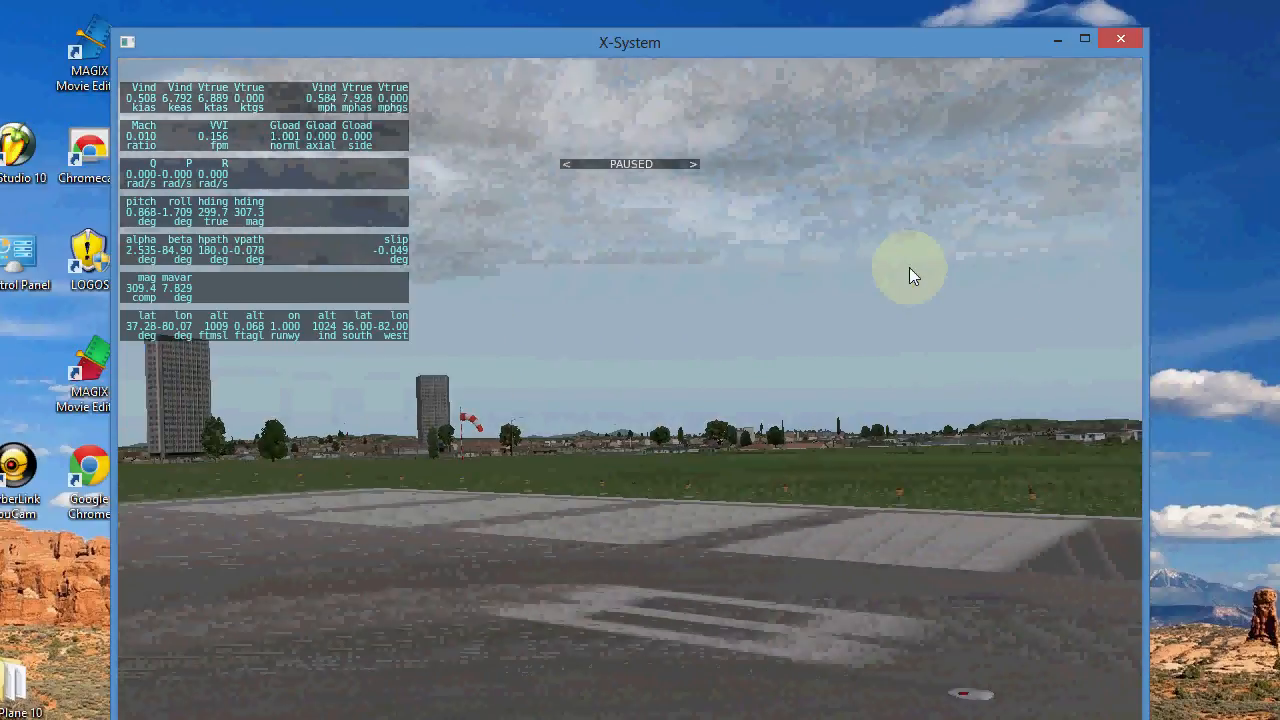
key("q")
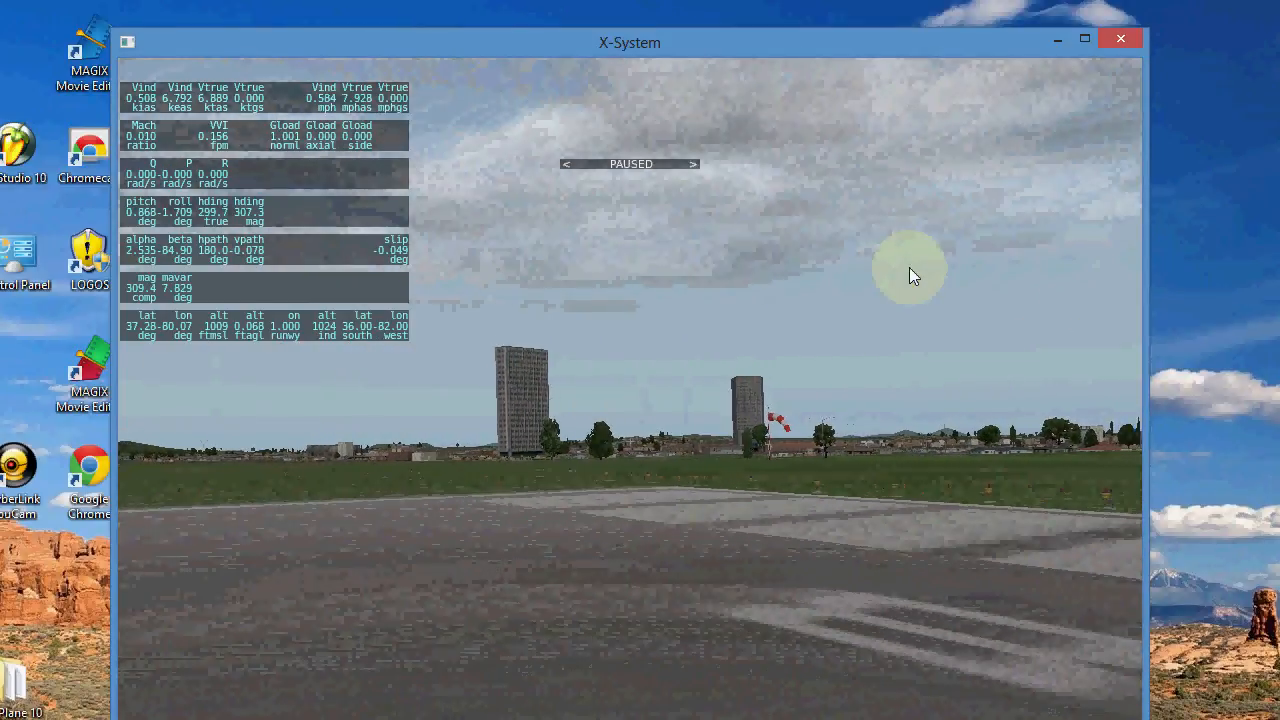
Rotate the outside view back and forth around the runway to examine the boundary trees and surrounding buildings.
key("q")
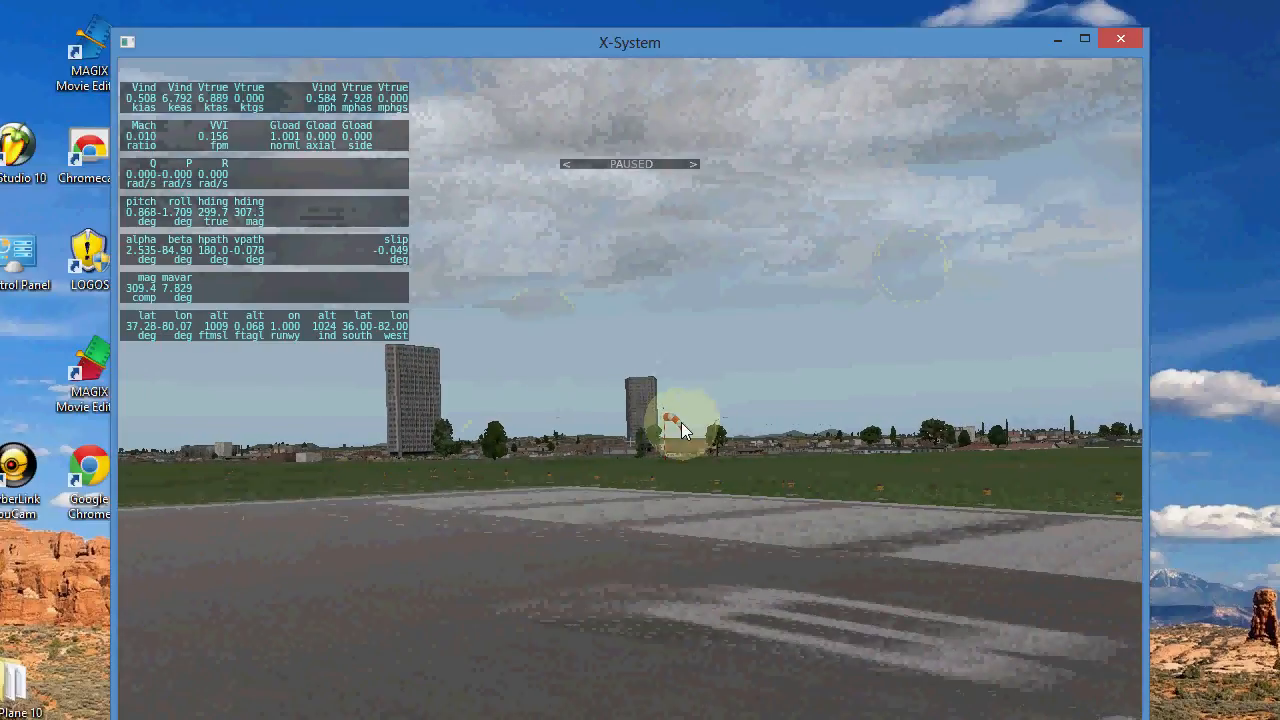
key("e")
key("e")
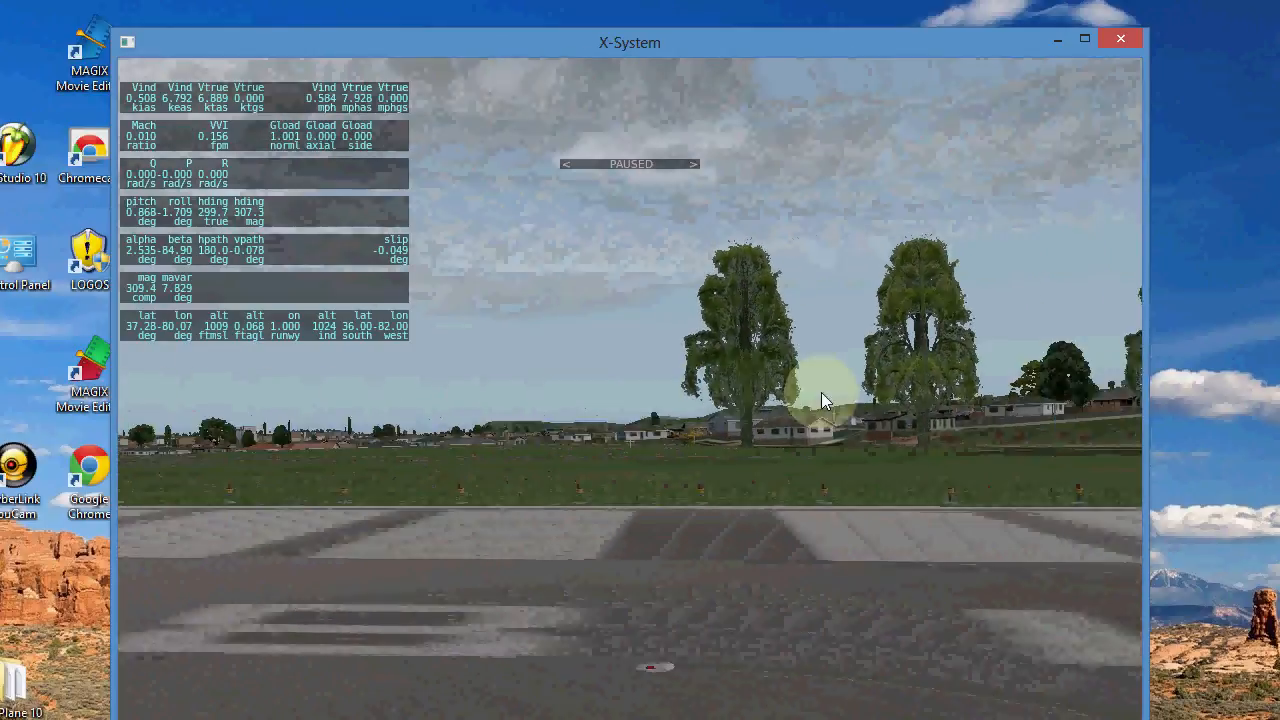
key("q")
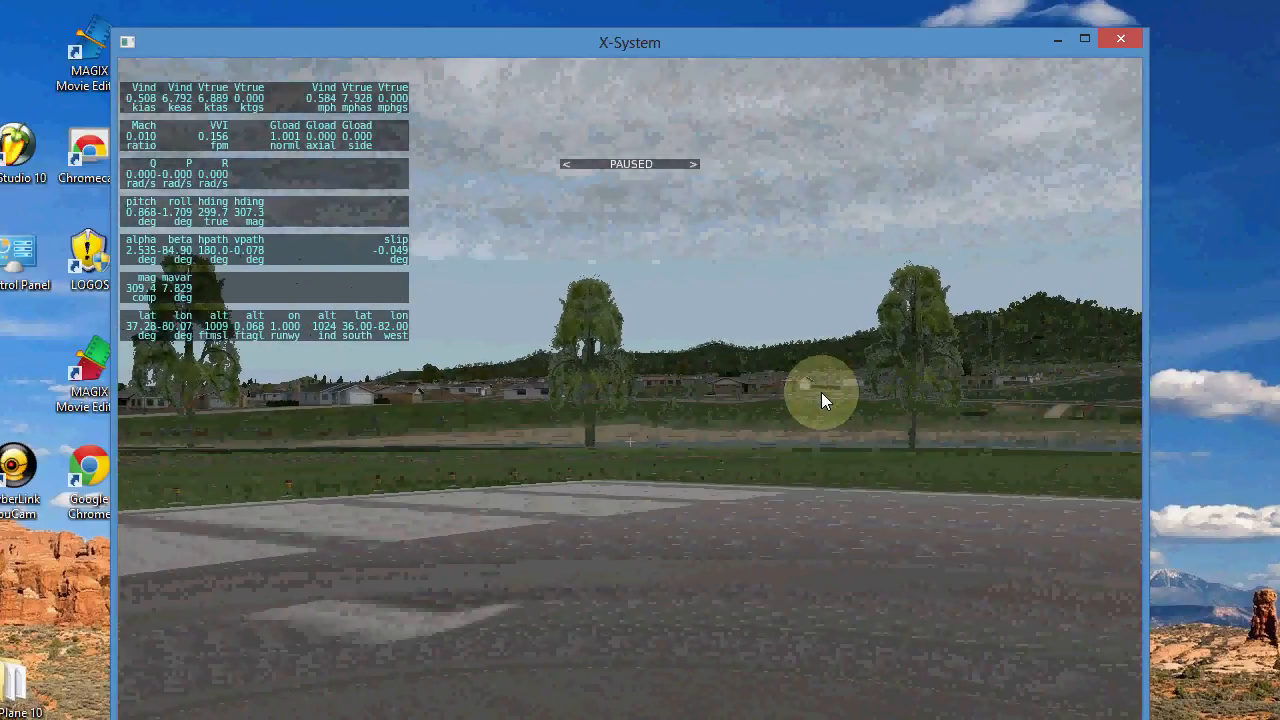
key("q")
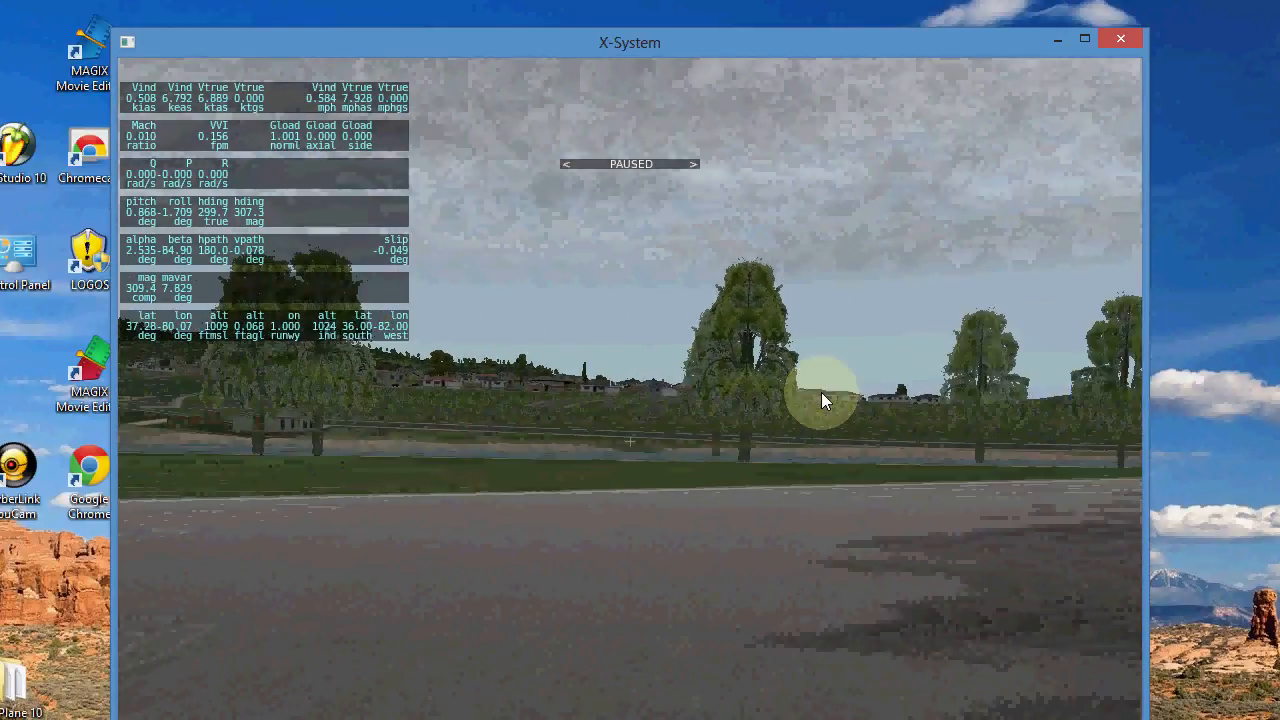
key("e")
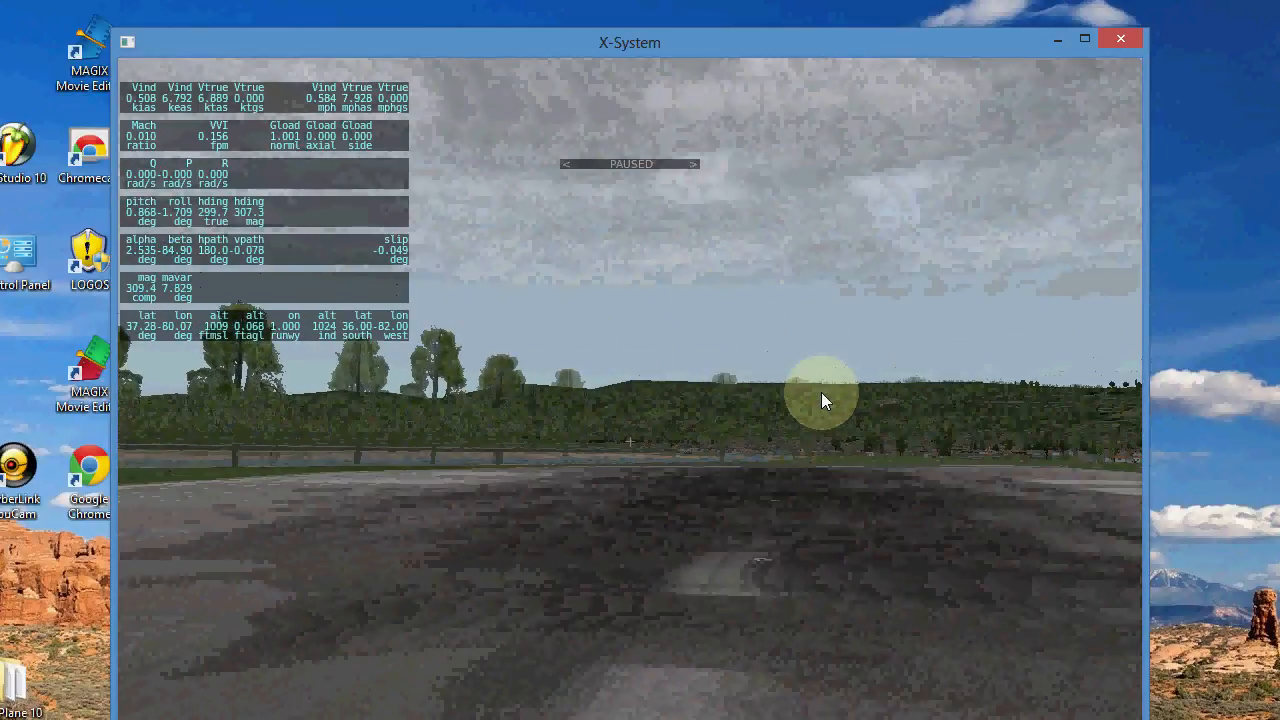
Tilt the outside view down to look at the aircraft on the runway from above and behind.
key("f")
key("f")
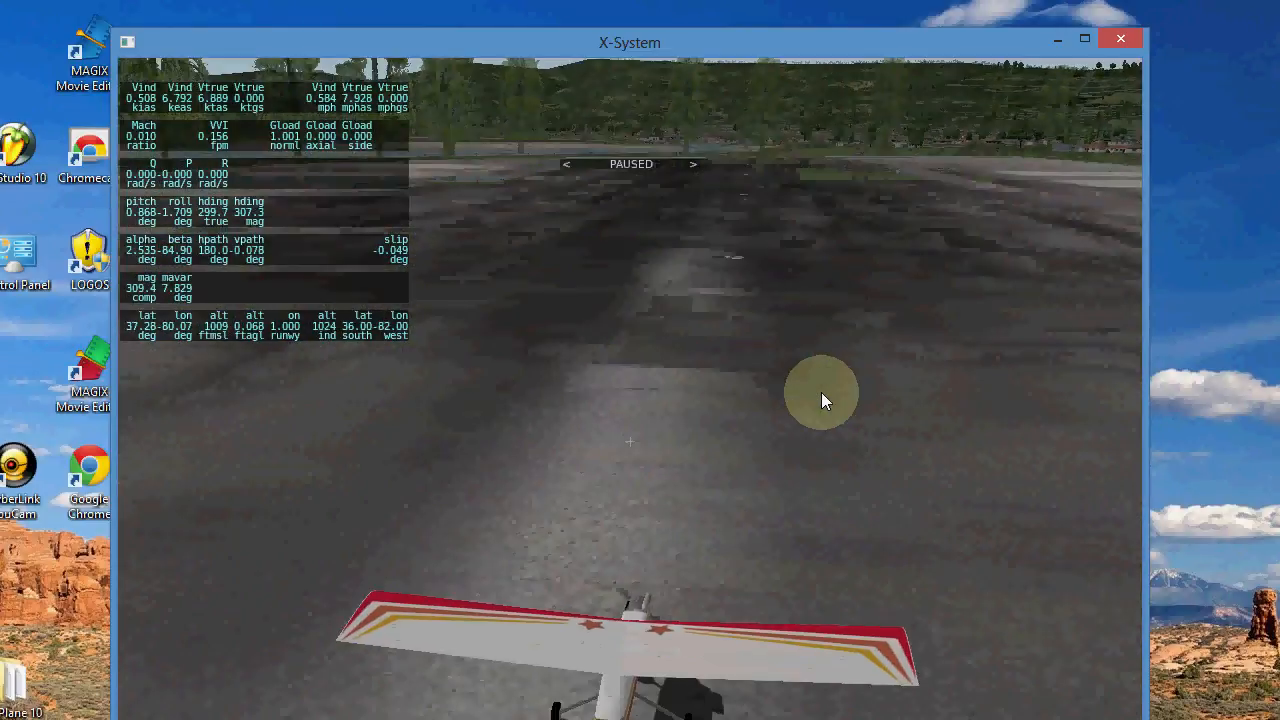
key("q")
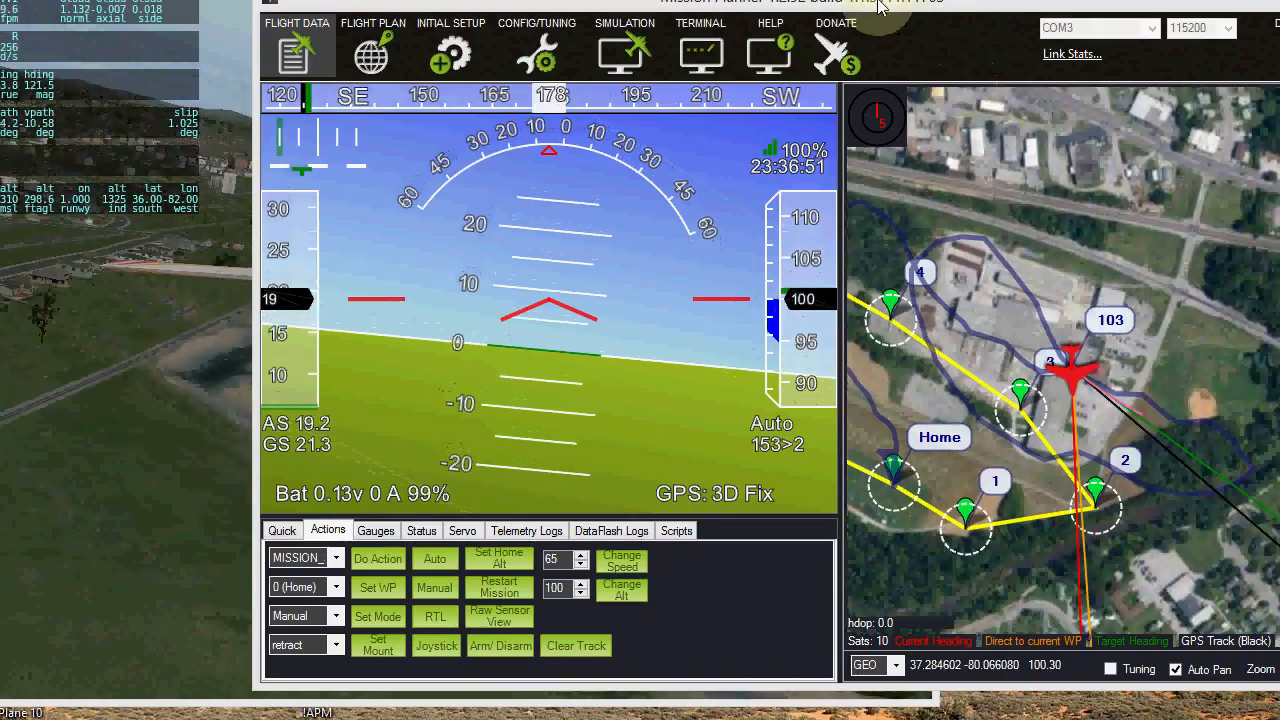
Alternate between Mission Planner and X-Plane, repositioning the Mission Planner window, to follow the Auto mission on the map and in the simulator.
left_click_drag(885, 8, 1085, 28)
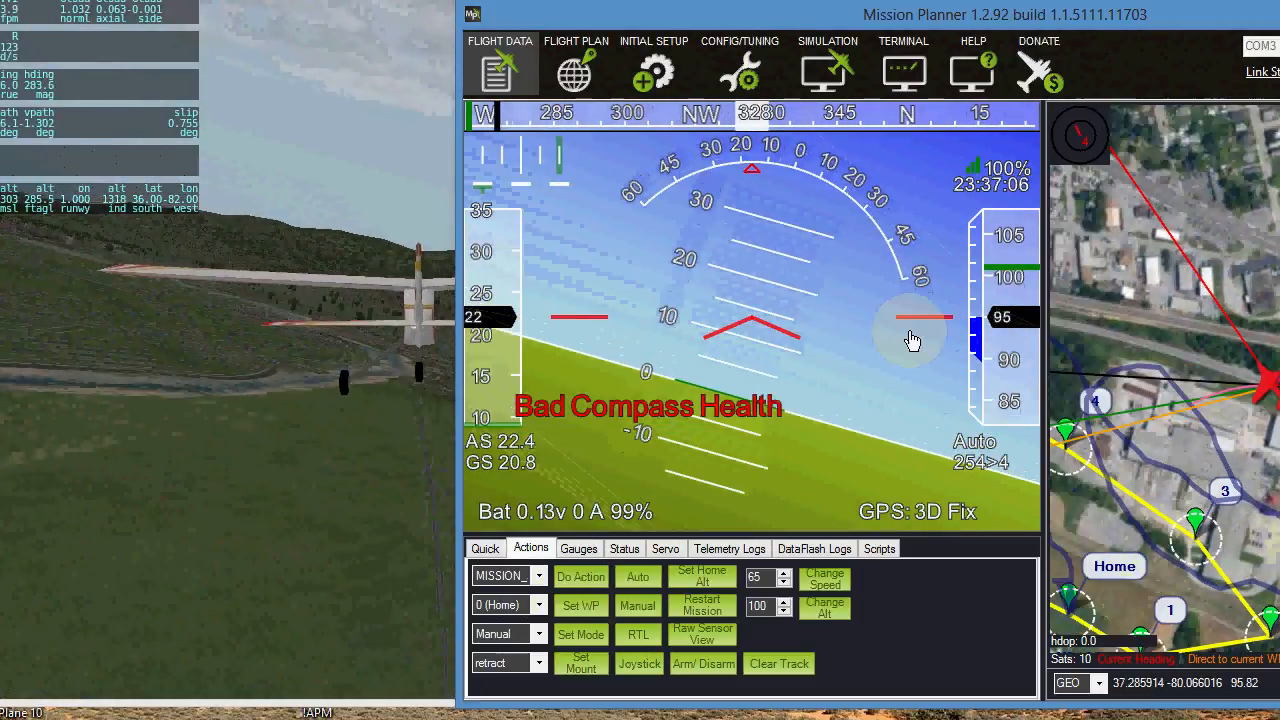
key("alt+Tab")
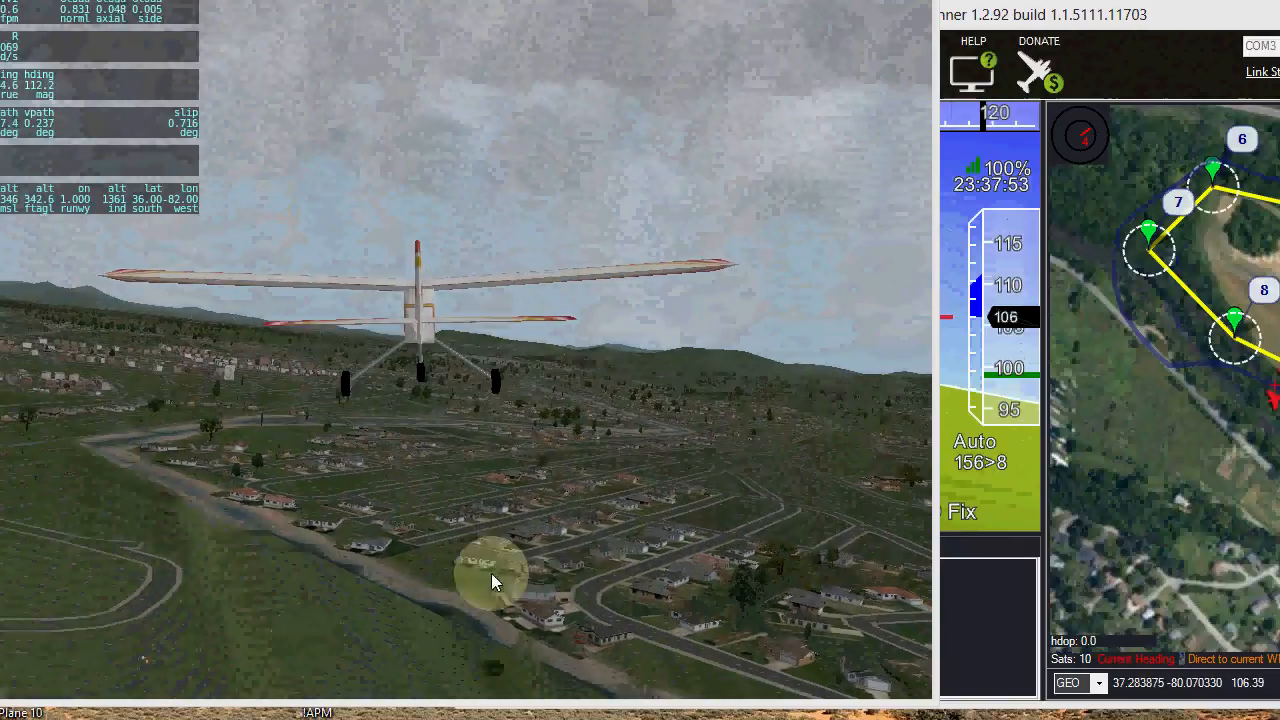
left_click_drag(1278, 22, 1107, 54)
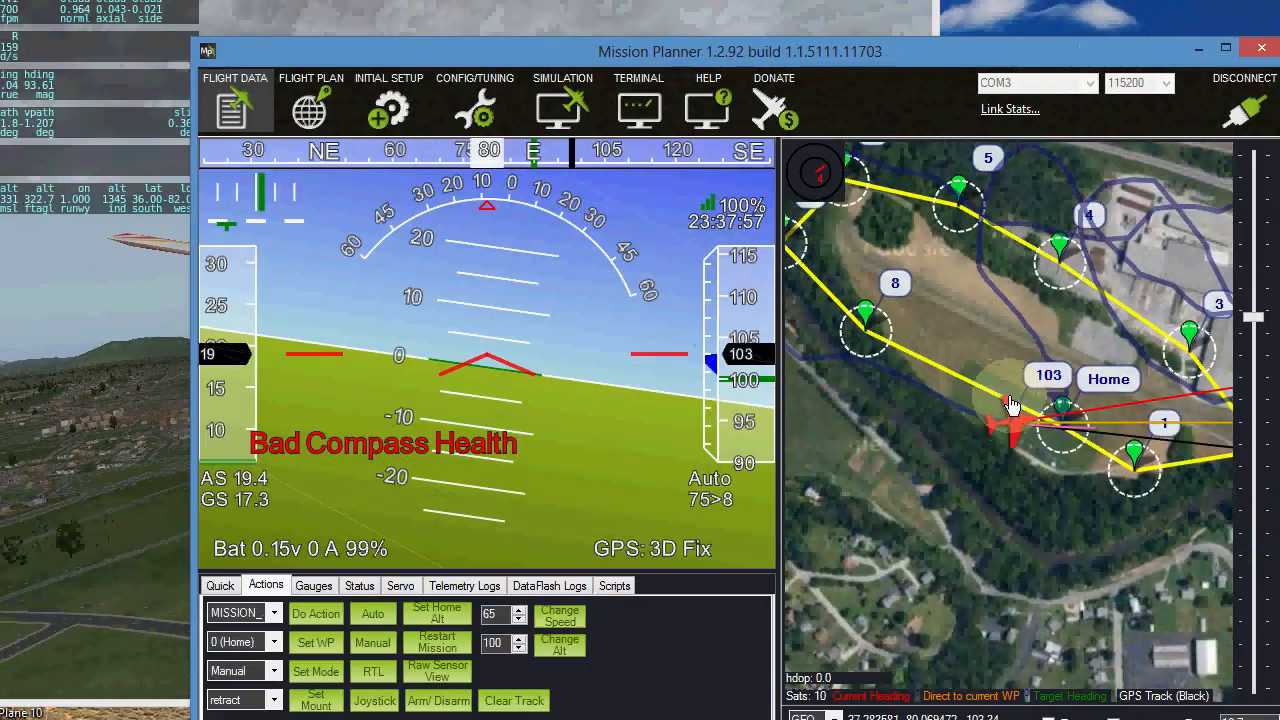
left_click_drag(838, 56, 1279, 55)
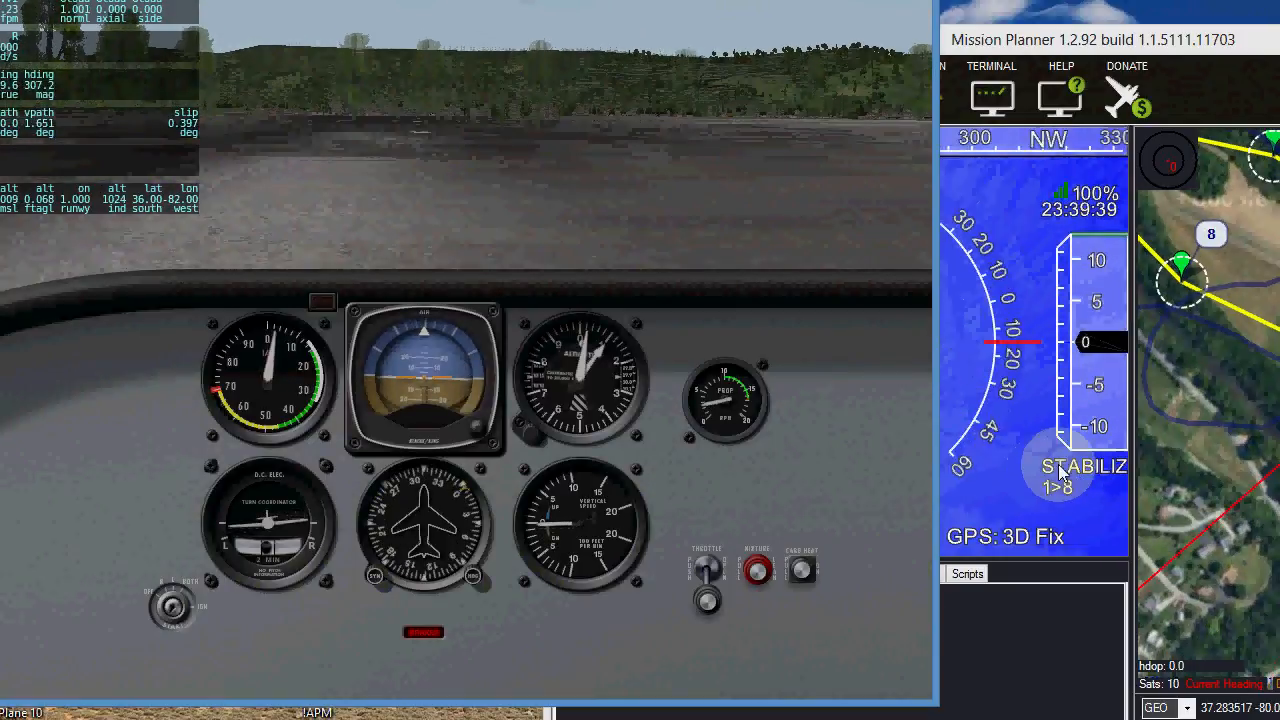
left_click_drag(1279, 43, 892, 25)
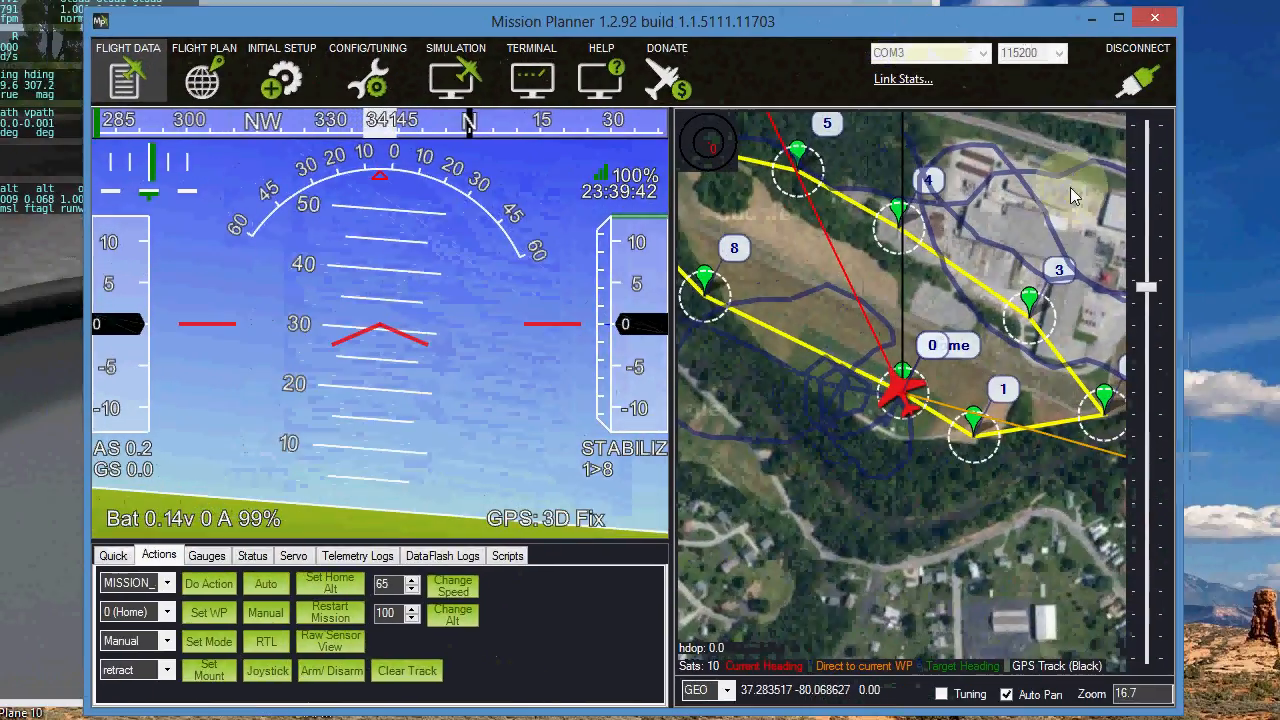